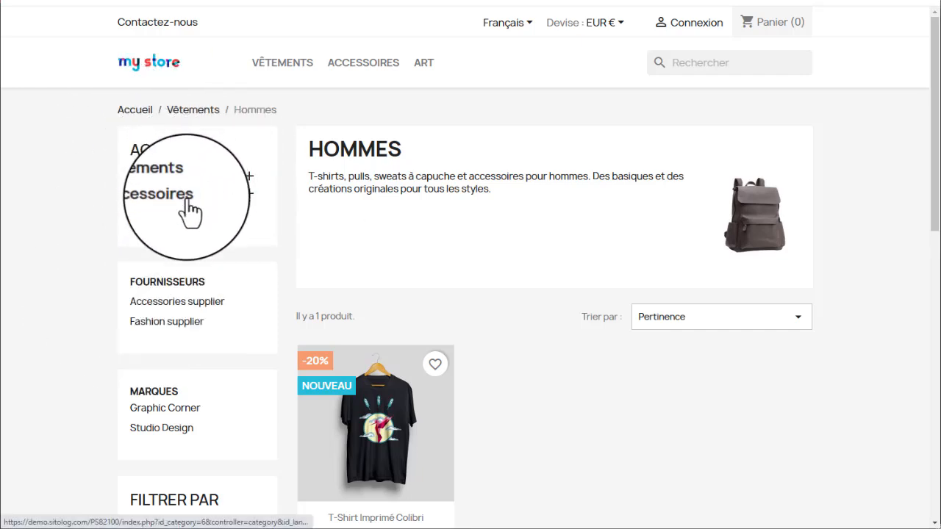
- Check the Accessoires subcategories and highlight the "hommes" category in the printed Colibri T-shirt's page address
{"action": "left_click", "coordinate": [250, 194]}
{"action": "left_click", "coordinate": [250, 195]}
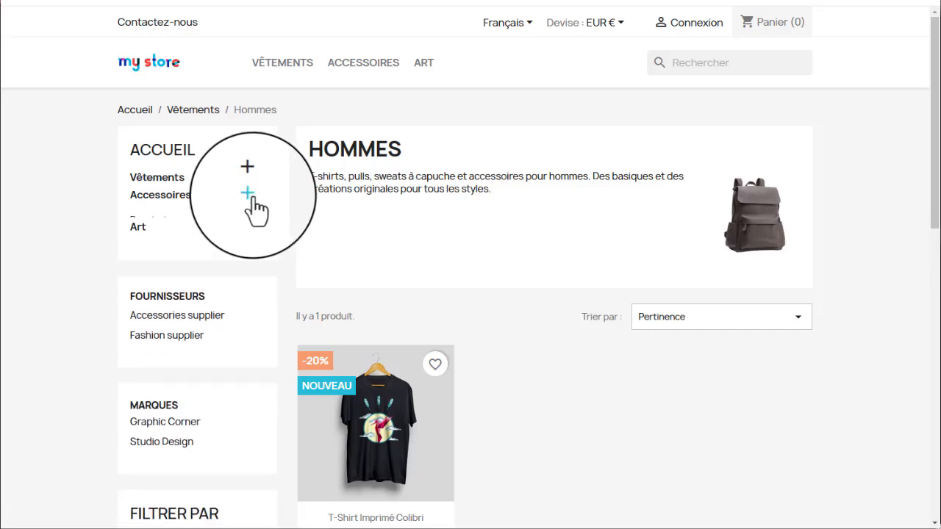
{"action": "mouse_move", "coordinate": [344, 427]}
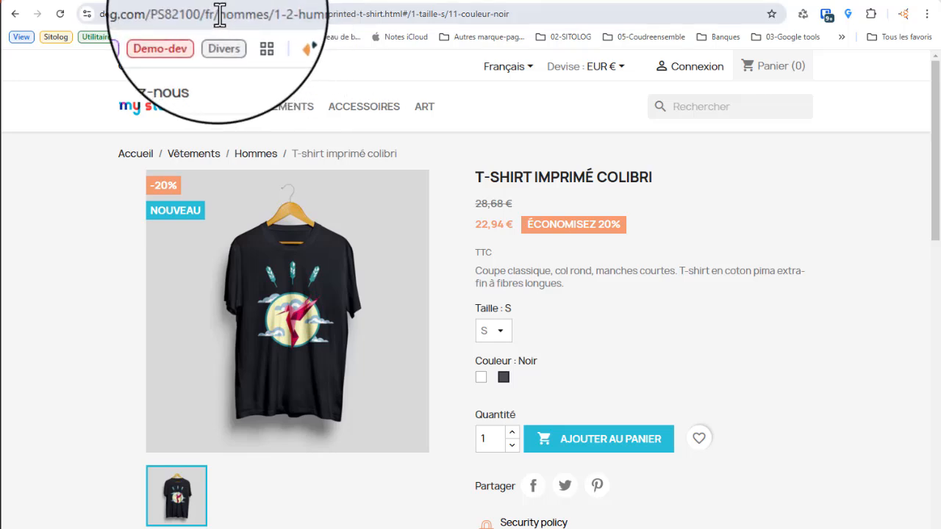
{"action": "left_click_drag", "start_coordinate": [219, 15], "coordinate": [252, 14]}
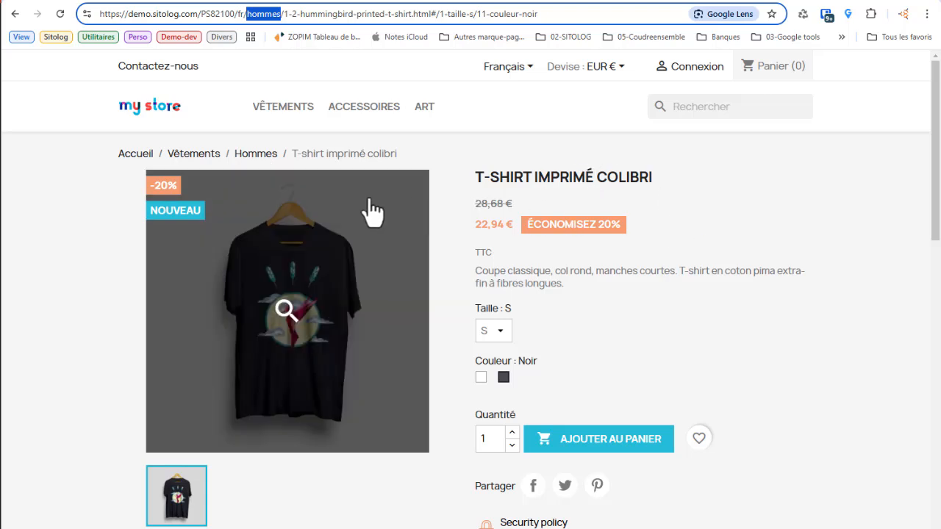
- Compare the products in the Hommes and Femmes categories and open the printed Colibri T-shirt from Femmes in Noir
{"action": "left_click", "coordinate": [254, 160]}
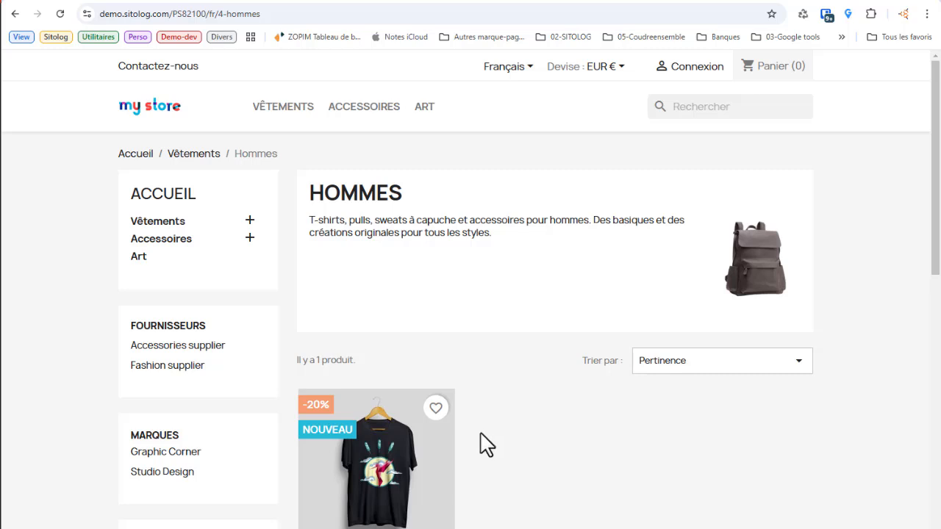
{"action": "mouse_move", "coordinate": [412, 435]}
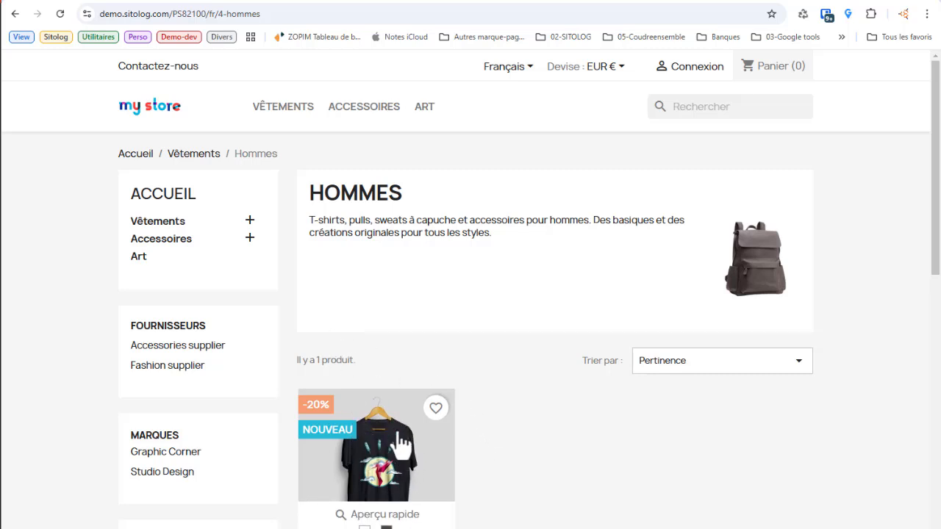
{"action": "left_click", "coordinate": [245, 226]}
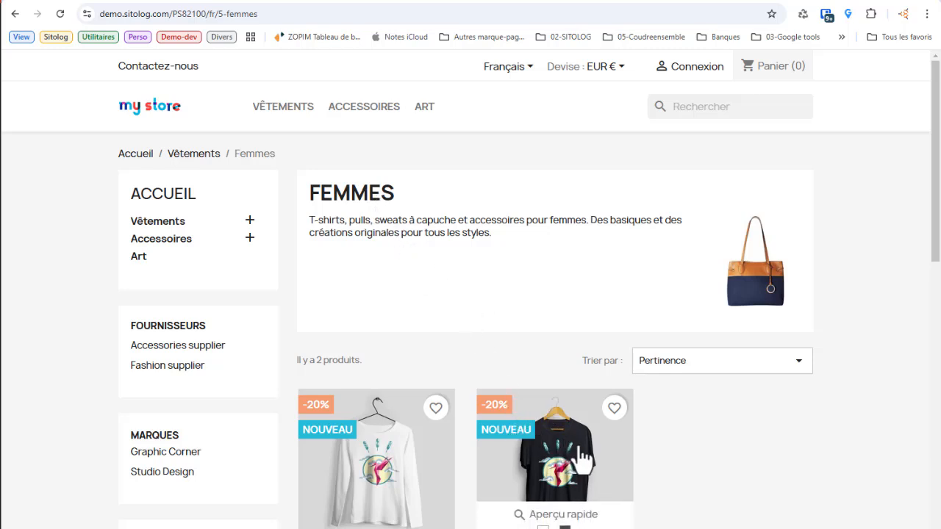
{"action": "left_click", "coordinate": [557, 415]}
{"action": "mouse_move", "coordinate": [340, 127]}
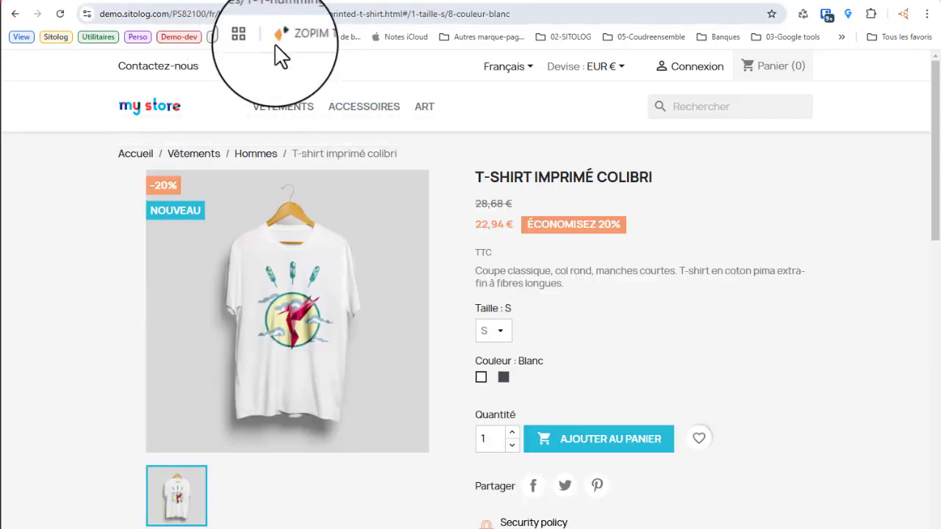
{"action": "left_click", "coordinate": [503, 378]}
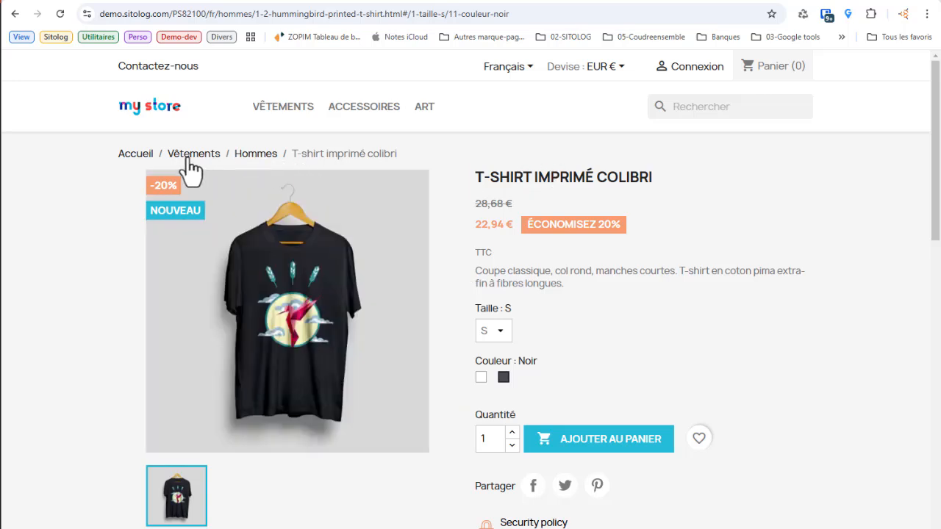
- Examine the subcategories and products listed on the Vêtements and Accueil category pages
{"action": "left_click", "coordinate": [191, 156]}
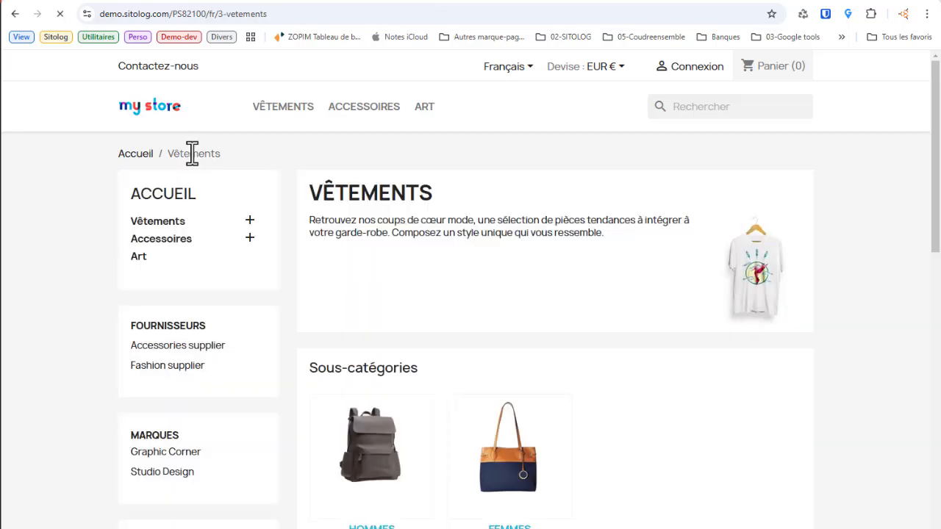
{"action": "left_click_drag", "start_coordinate": [936, 231], "coordinate": [936, 334]}
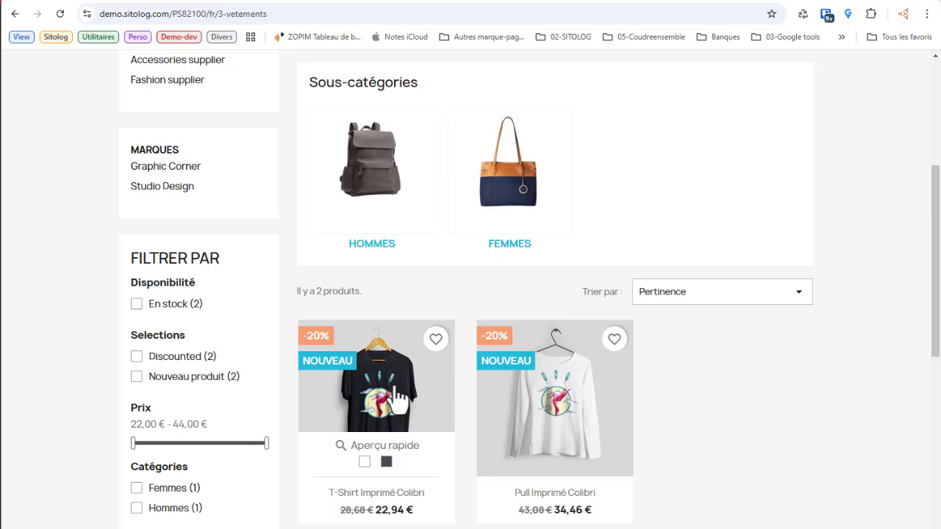
{"action": "scroll", "coordinate": [933, 247], "scroll_direction": "up", "scroll_amount": 4}
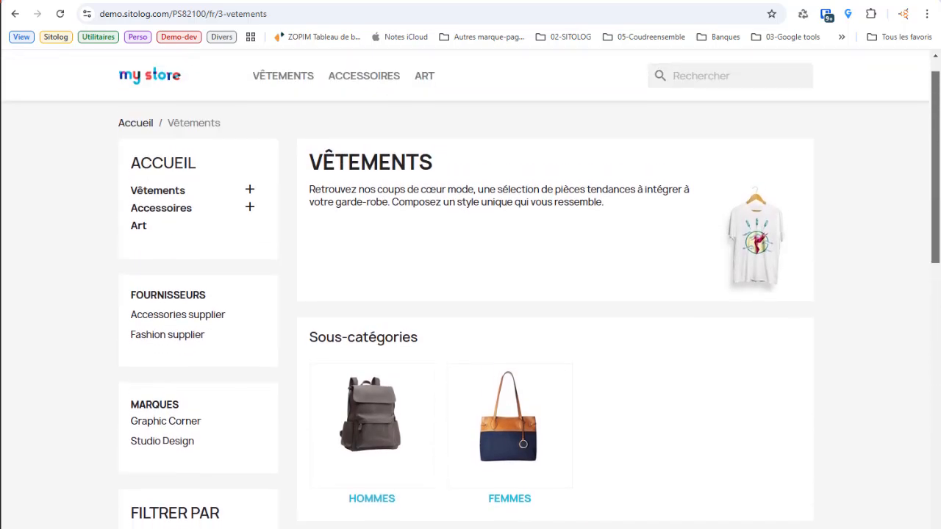
{"action": "left_click", "coordinate": [162, 197]}
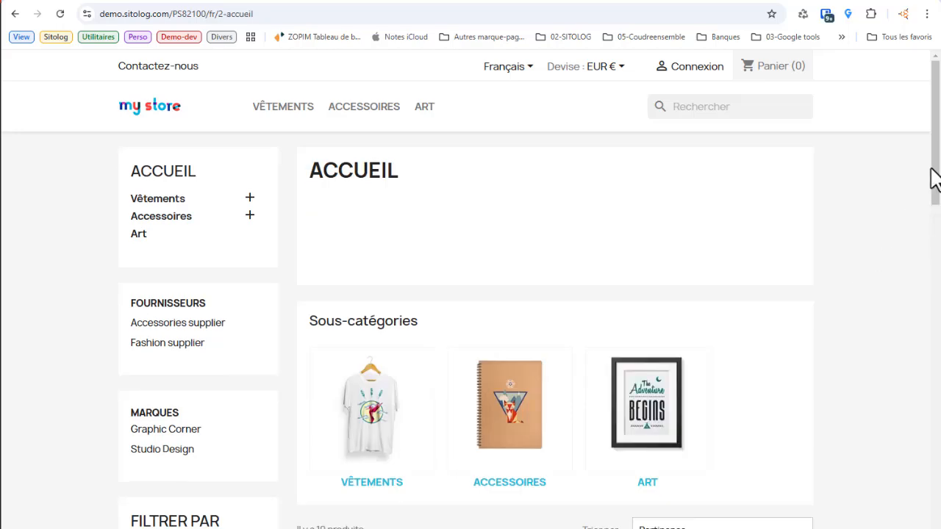
{"action": "left_click_drag", "start_coordinate": [931, 179], "coordinate": [936, 257]}
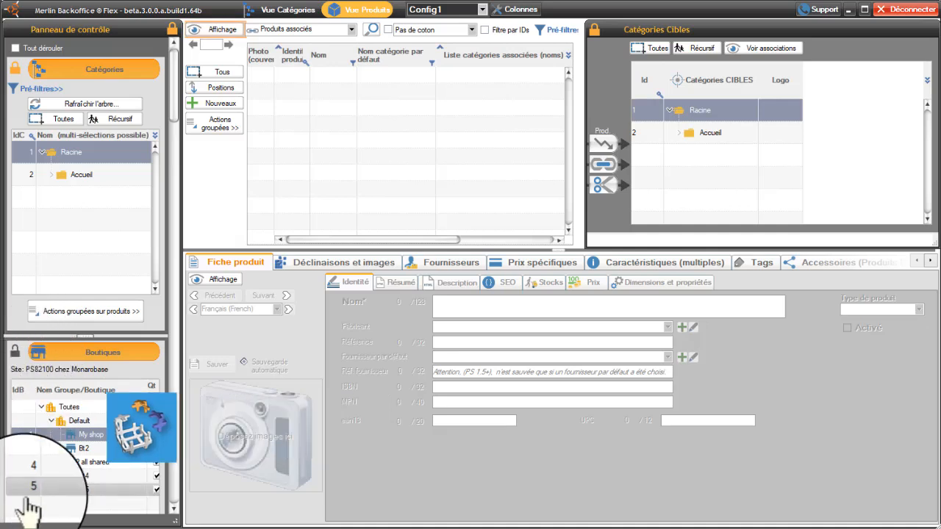
- Switch to Merlin Backoffice and select My shop in the Default shop group
{"action": "left_click", "coordinate": [104, 355]}
{"action": "left_click", "coordinate": [101, 355]}
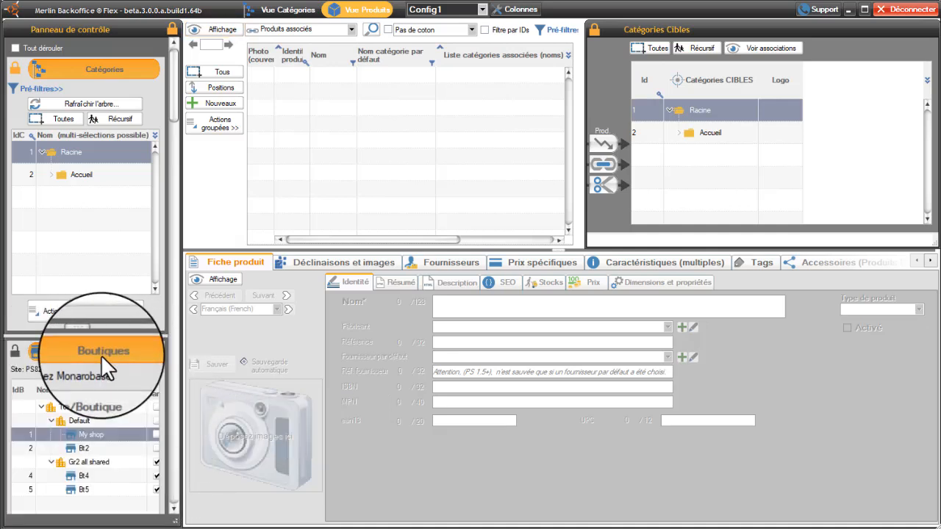
{"action": "left_click", "coordinate": [87, 423]}
{"action": "left_click", "coordinate": [88, 474]}
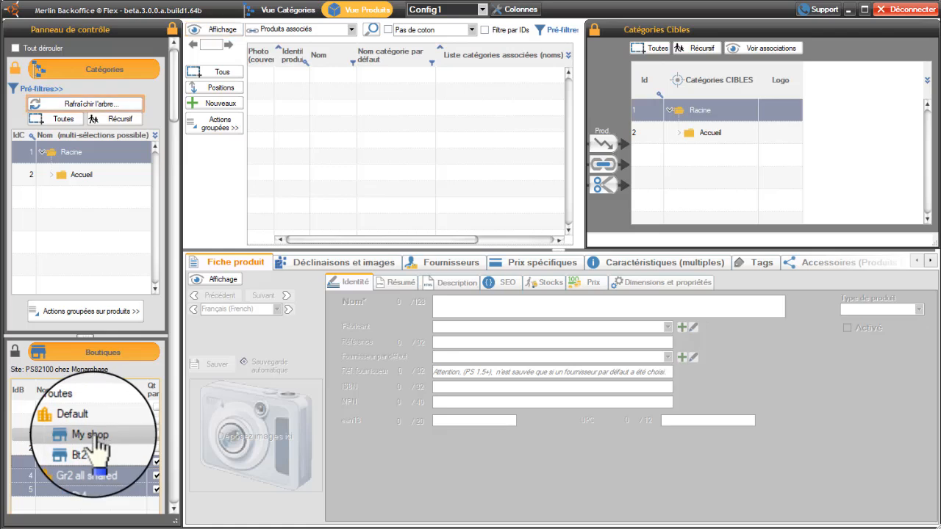
{"action": "left_click", "coordinate": [95, 434]}
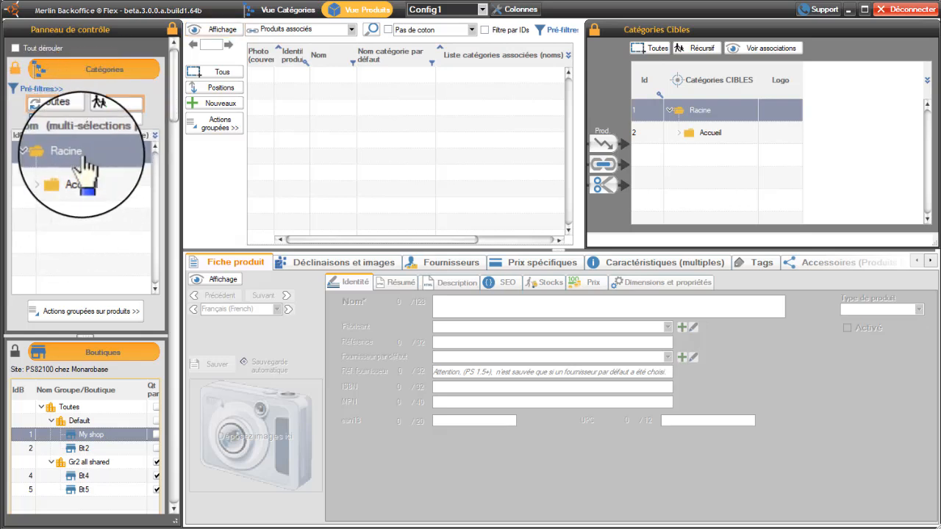
- Expand Accueil and Vêtements in the source category tree and select the Hommes category
{"action": "left_click", "coordinate": [53, 177]}
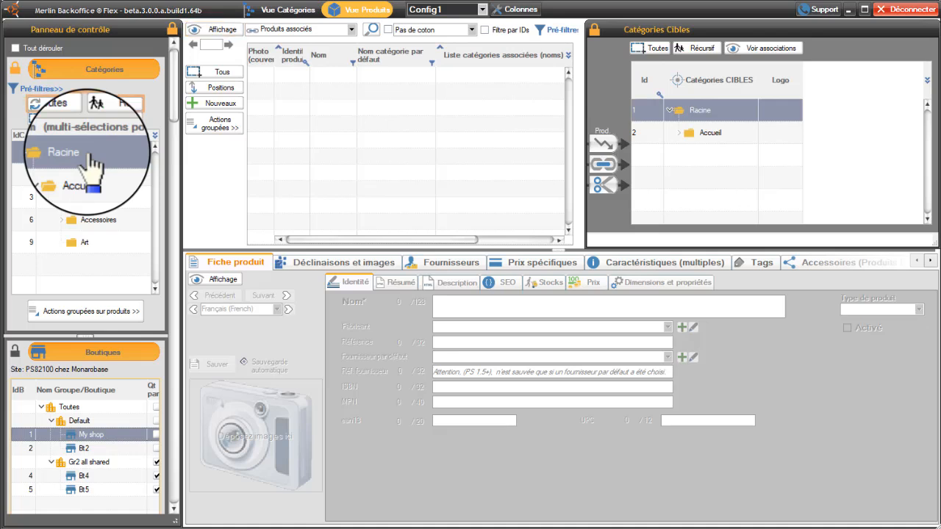
{"action": "left_click", "coordinate": [62, 198]}
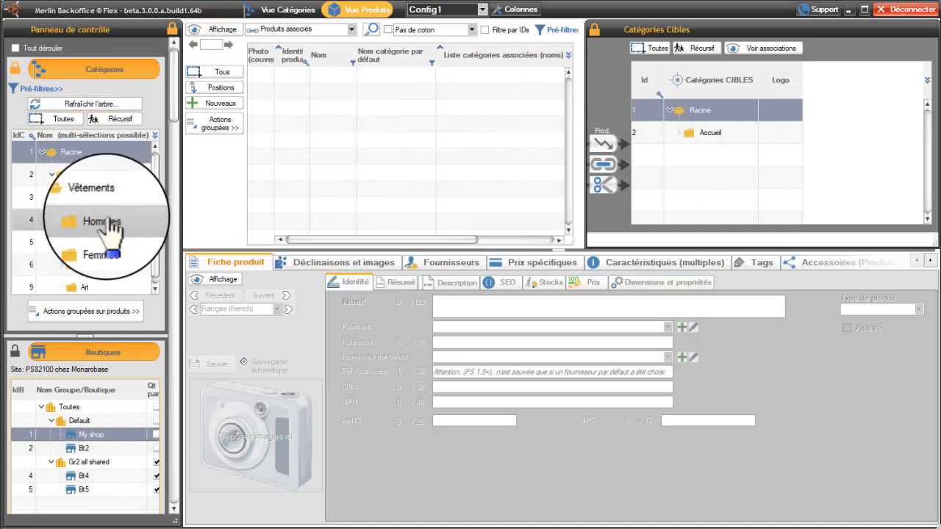
{"action": "left_click", "coordinate": [110, 221]}
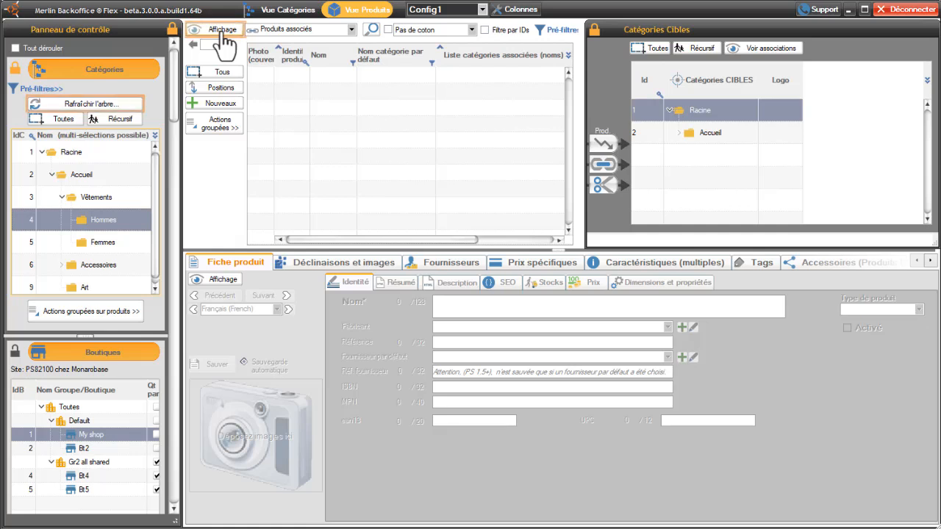
- Set the product display mode to Produits enfants and display the products of the Hommes category
{"action": "left_click", "coordinate": [350, 28]}
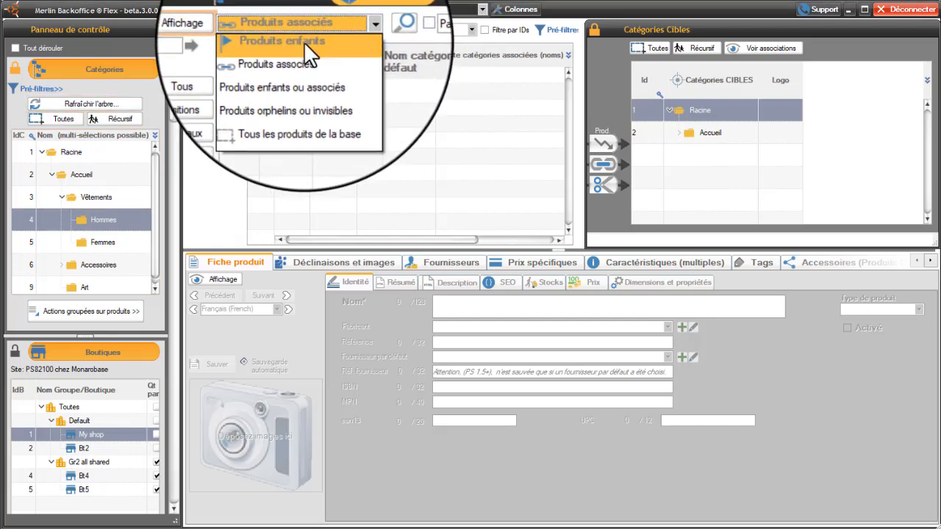
{"action": "left_click", "coordinate": [304, 42]}
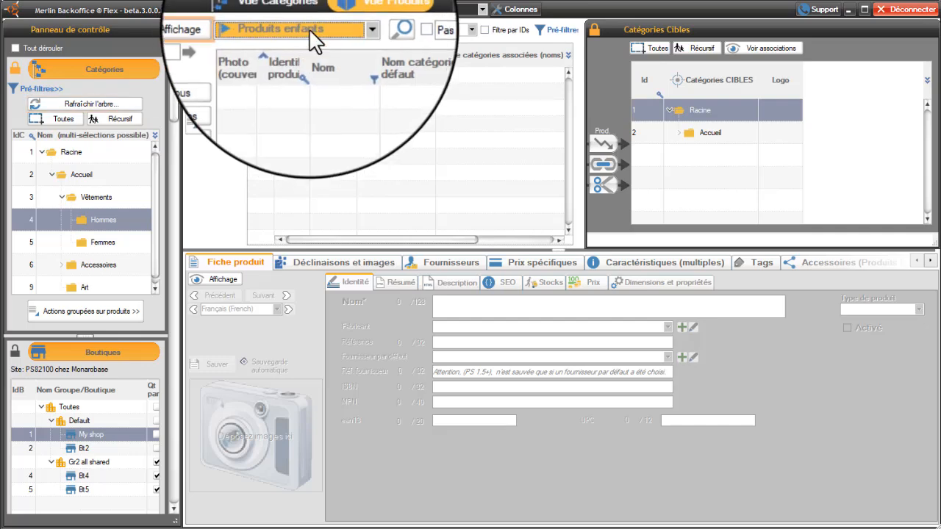
{"action": "left_click", "coordinate": [316, 33]}
{"action": "left_click", "coordinate": [300, 65]}
{"action": "left_click", "coordinate": [301, 31]}
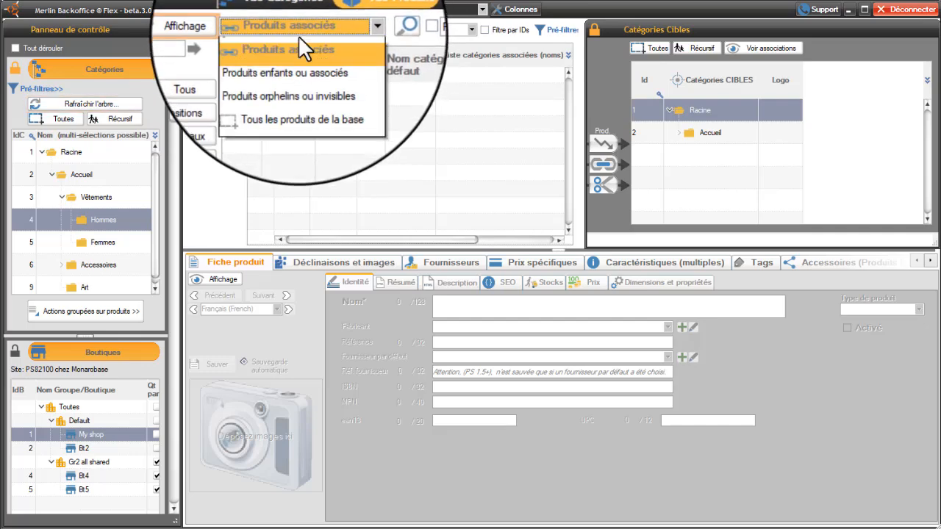
{"action": "left_click", "coordinate": [285, 70]}
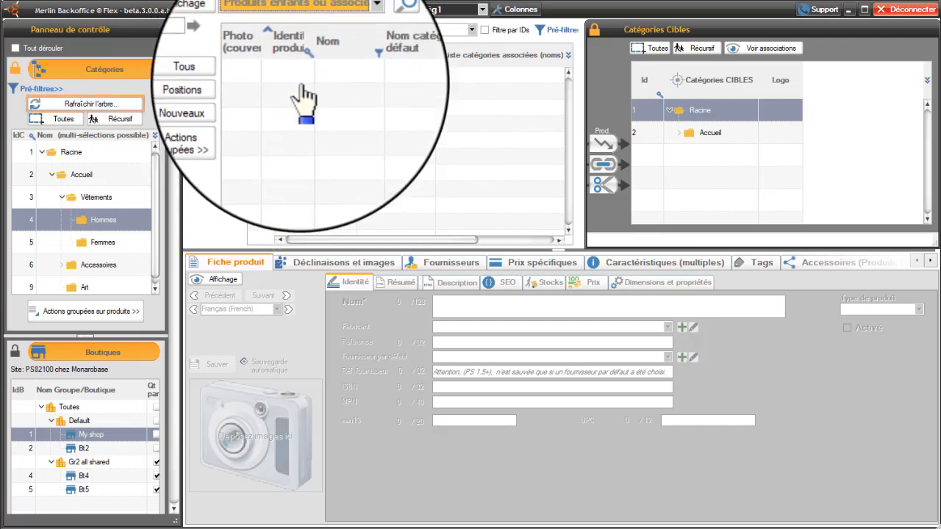
{"action": "left_click", "coordinate": [294, 31]}
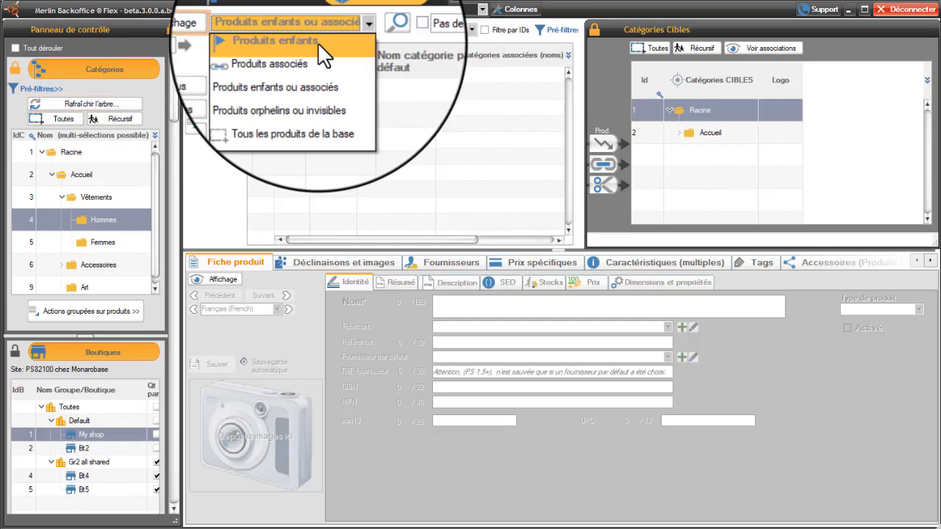
{"action": "left_click", "coordinate": [323, 55]}
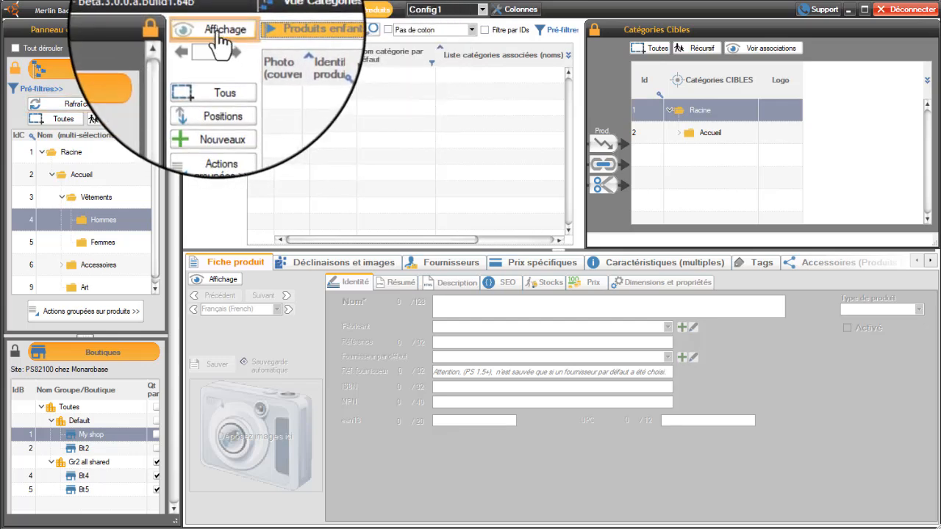
{"action": "left_click", "coordinate": [216, 33]}
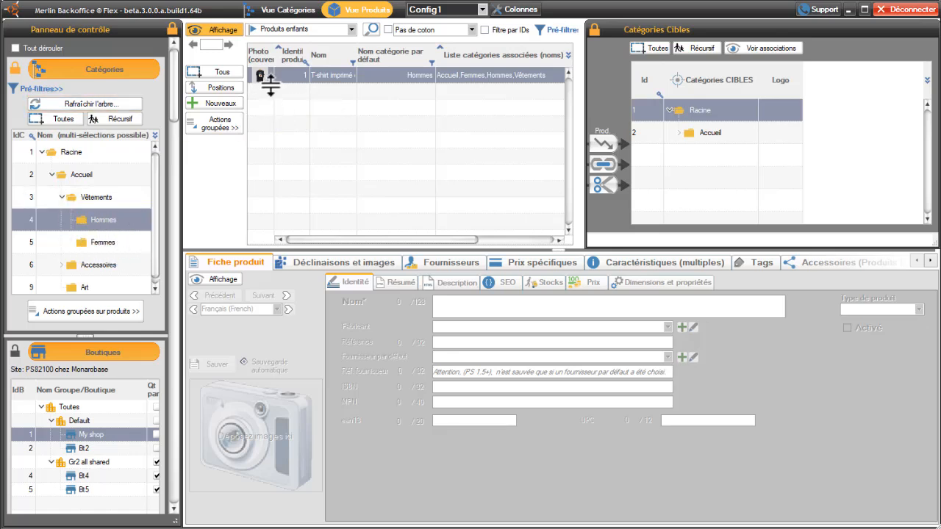
{"action": "mouse_move", "coordinate": [269, 82]}
{"action": "left_mouse_down"}
{"action": "mouse_move", "coordinate": [272, 96]}
{"action": "mouse_move", "coordinate": [276, 83]}
{"action": "left_mouse_up"}
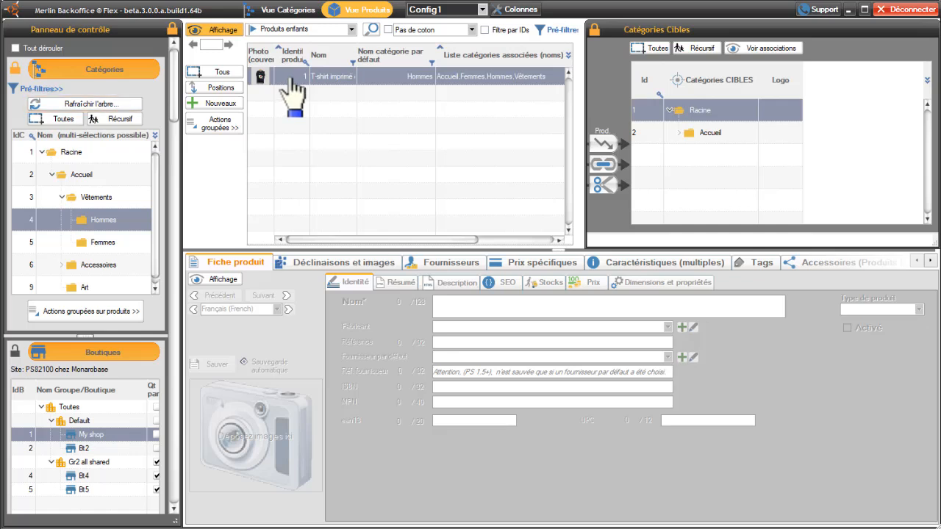
- Compare the child products of Hommes and Femmes, widening the Nom column and ending on Femmes
{"action": "left_click", "coordinate": [104, 245]}
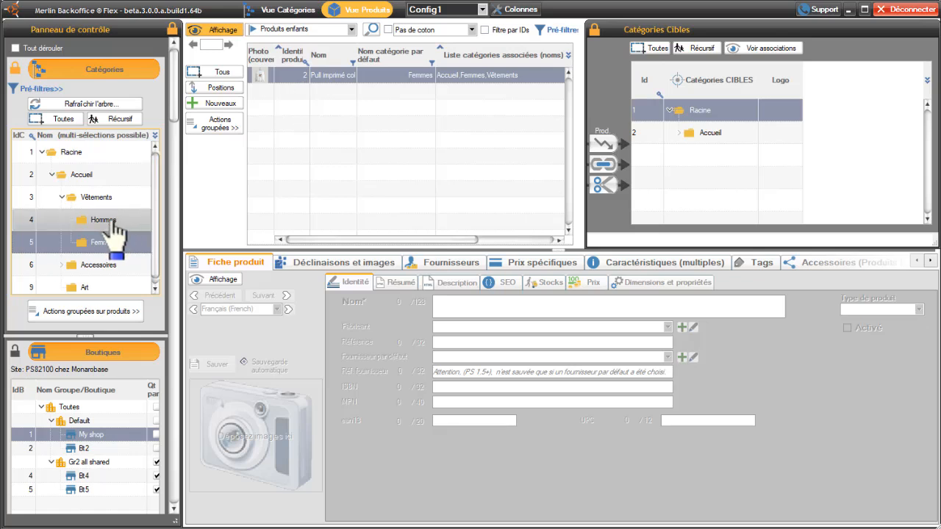
{"action": "left_click_drag", "start_coordinate": [111, 227], "coordinate": [118, 220]}
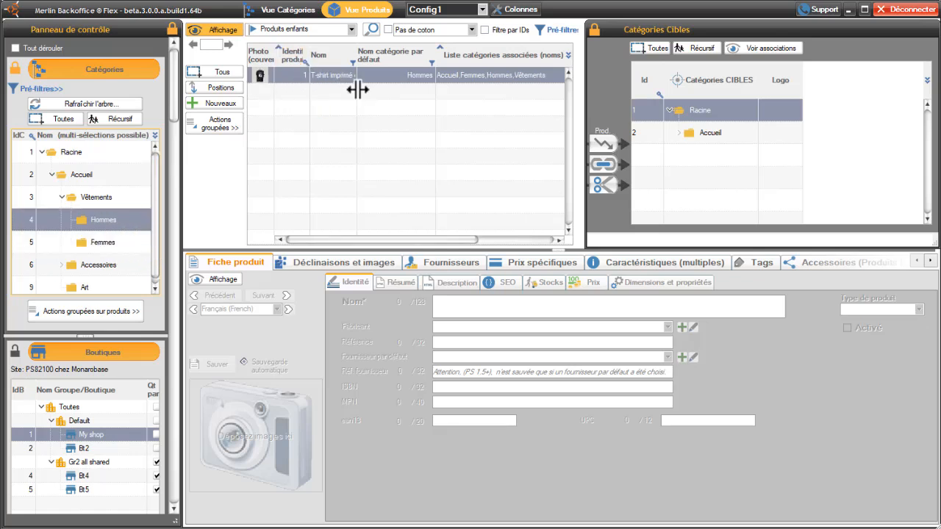
{"action": "left_click_drag", "start_coordinate": [358, 89], "coordinate": [386, 89]}
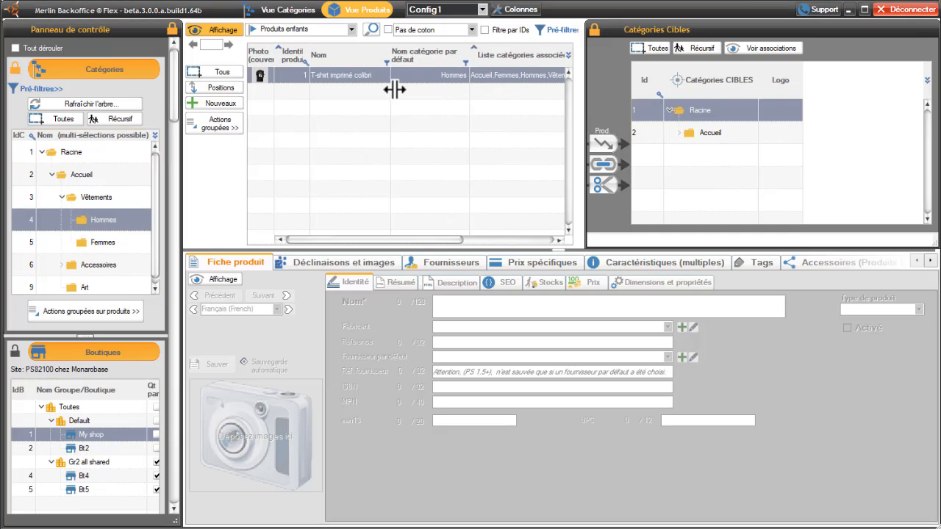
{"action": "left_click", "coordinate": [125, 244]}
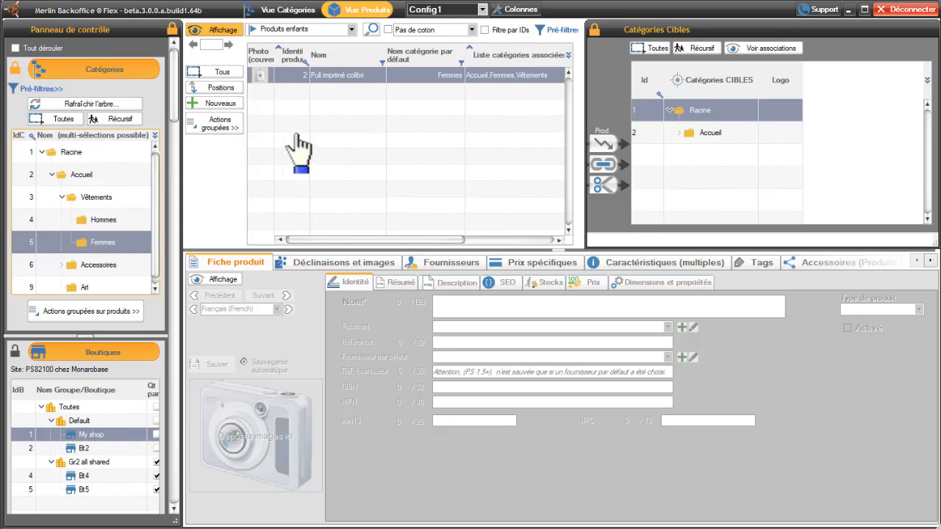
- Change the product display mode to Produits associés for the Femmes category
{"action": "left_click", "coordinate": [351, 29]}
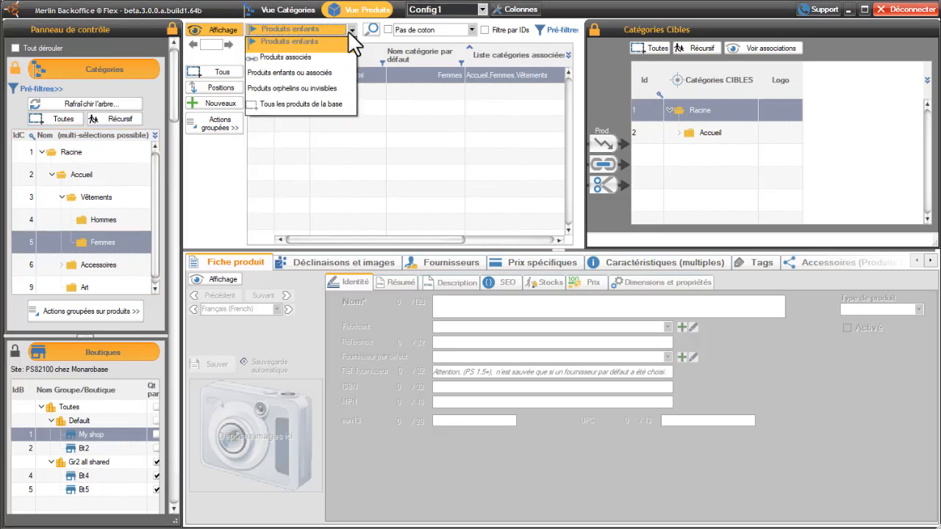
{"action": "left_click", "coordinate": [302, 59]}
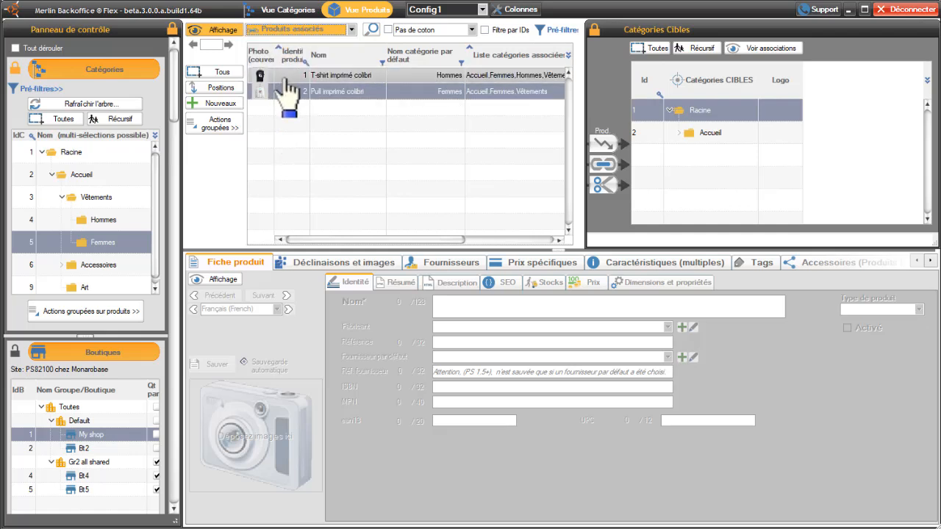
{"action": "left_click_drag", "start_coordinate": [301, 85], "coordinate": [301, 90]}
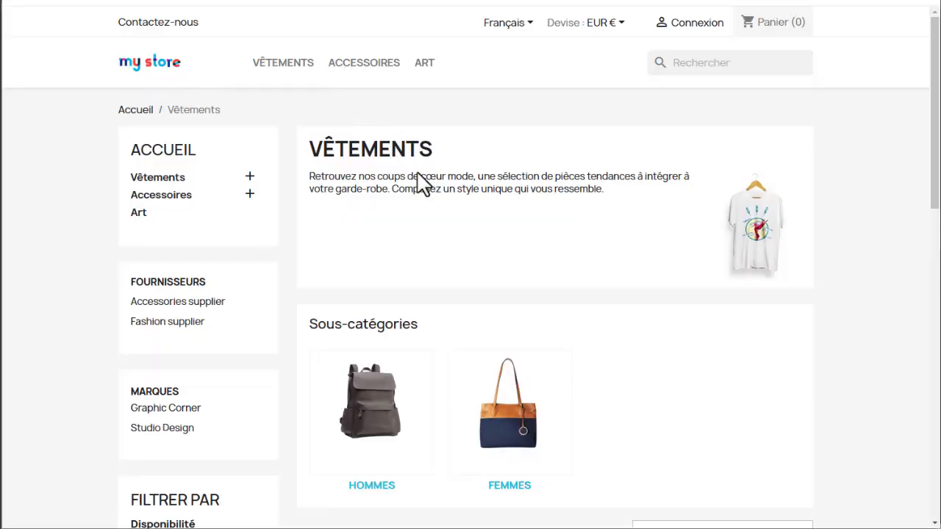
- Switch to the PrestaShop storefront, expand the Vêtements category and open its Femmes subcategory
{"action": "left_click", "coordinate": [249, 178]}
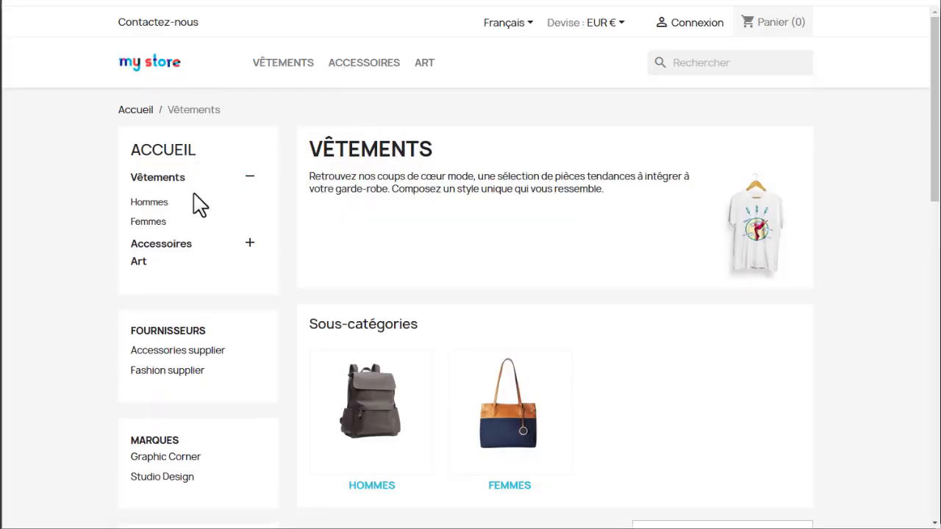
{"action": "left_click", "coordinate": [154, 224]}
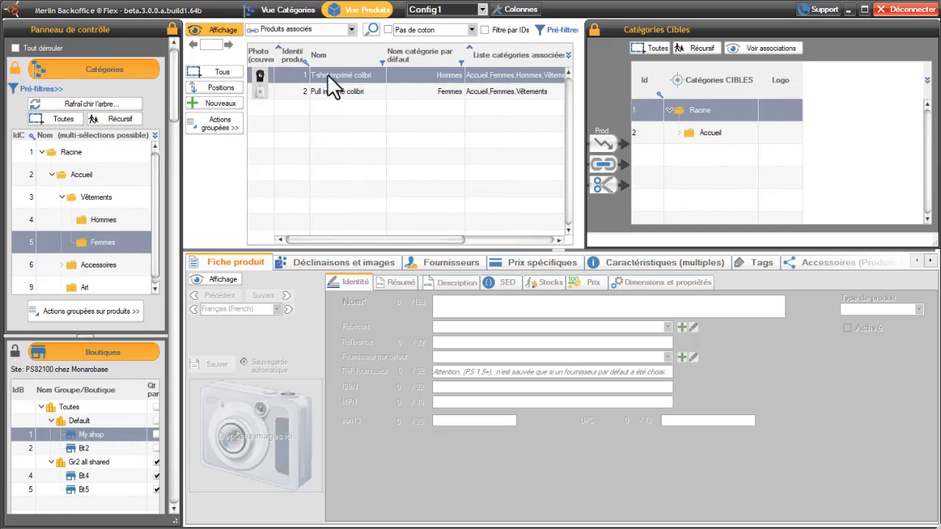
- Switch to Merlin Backoffice and list the associated products of Vêtements and of Accueil through to the end of the list
{"action": "left_click_drag", "start_coordinate": [327, 73], "coordinate": [97, 201]}
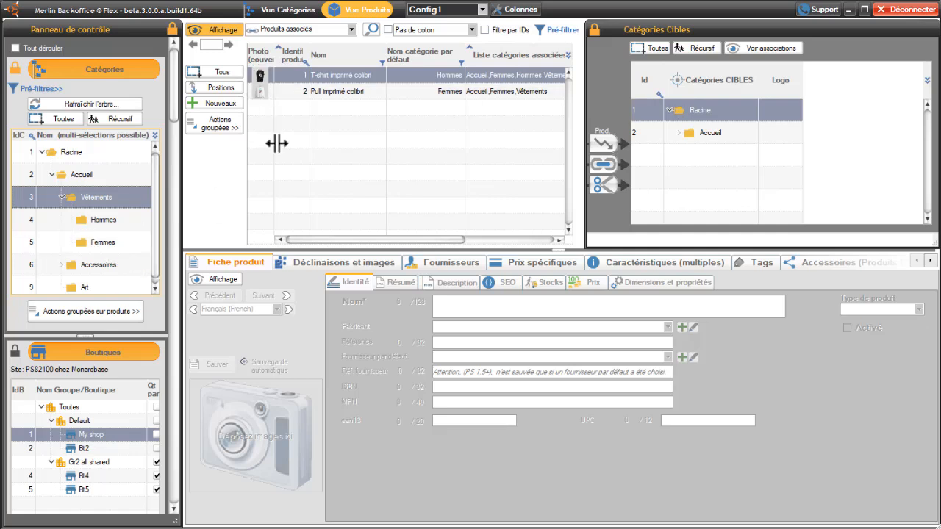
{"action": "left_click_drag", "start_coordinate": [328, 73], "coordinate": [145, 171]}
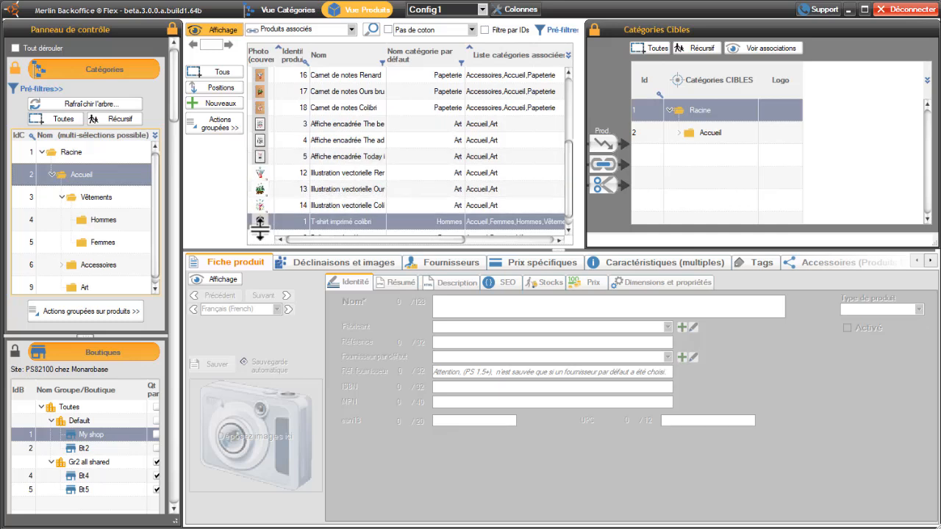
{"action": "left_click_drag", "start_coordinate": [568, 180], "coordinate": [571, 200]}
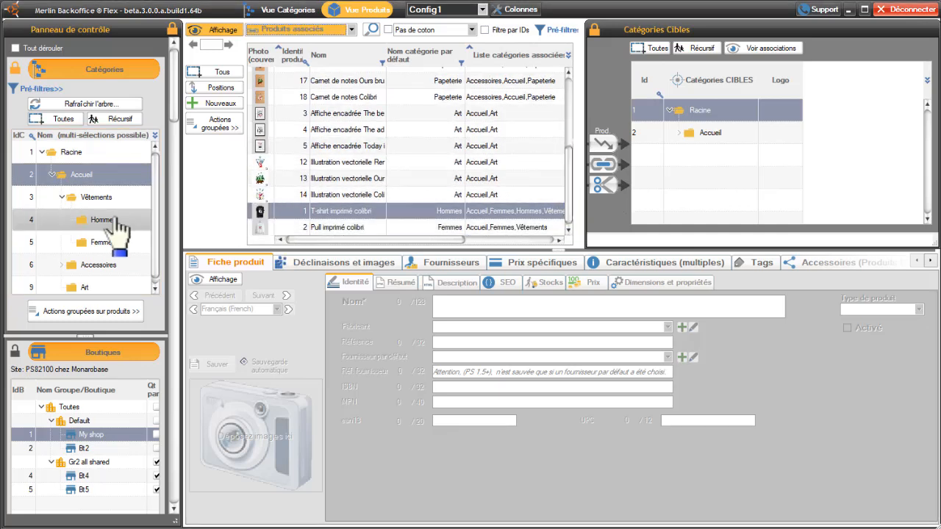
- Select the Vêtements source category and set the product display mode to Produits enfants
{"action": "left_click", "coordinate": [111, 198]}
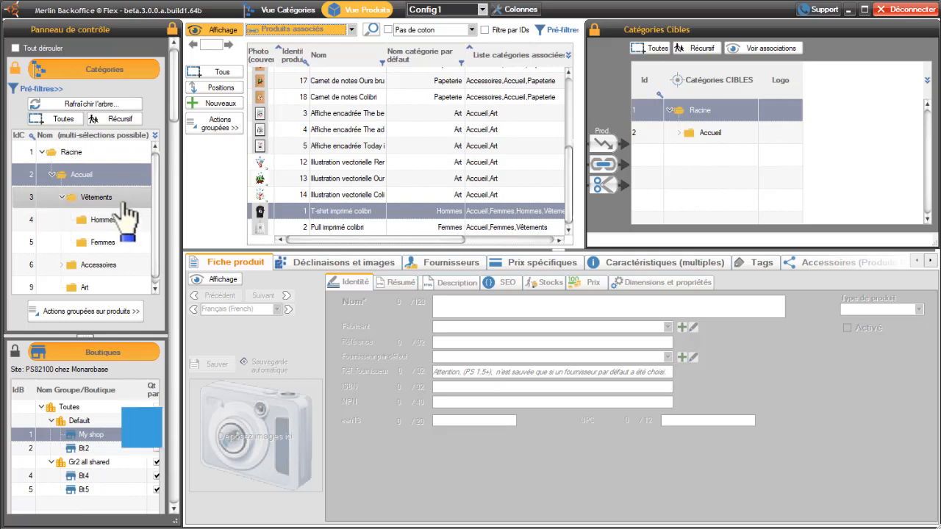
{"action": "left_click", "coordinate": [350, 30]}
{"action": "left_click", "coordinate": [300, 43]}
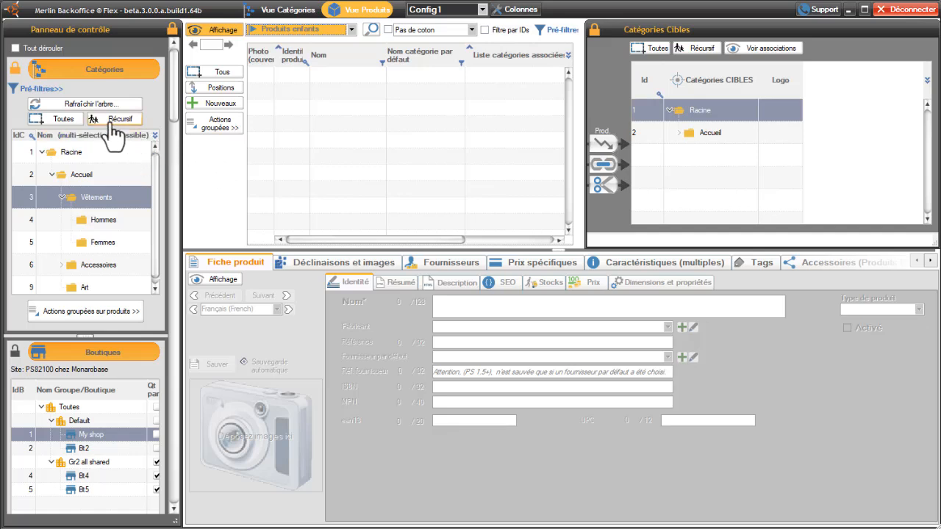
- Turn on recursive selection for the source categories and check it on Vêtements with the branch collapsed and expanded
{"action": "left_click", "coordinate": [61, 198]}
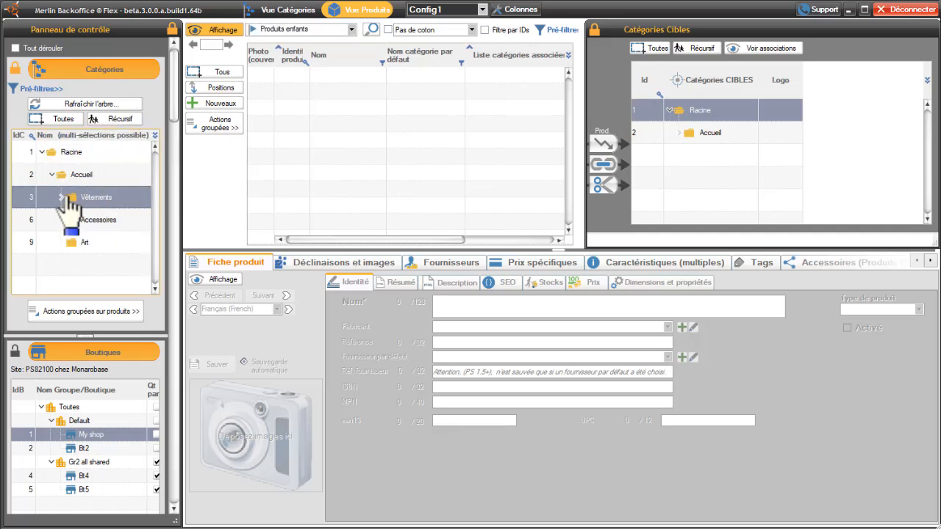
{"action": "left_click", "coordinate": [117, 127]}
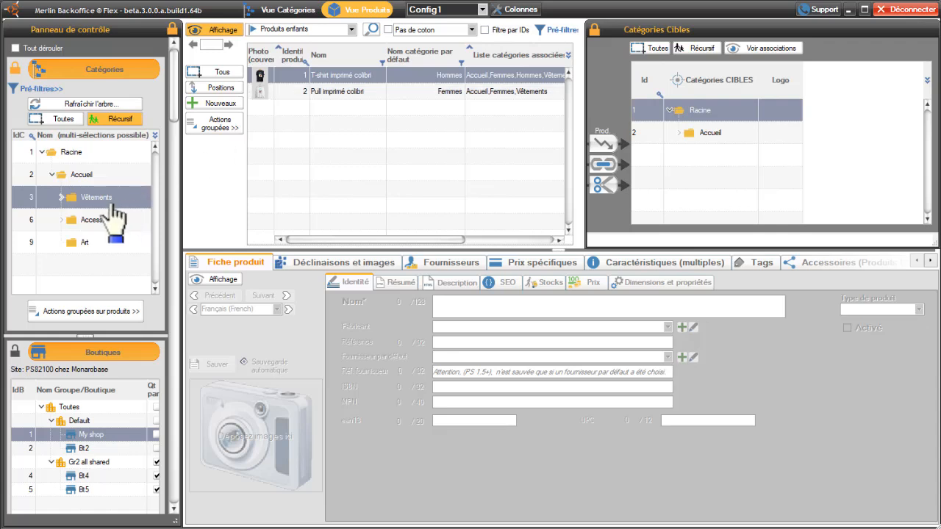
{"action": "left_click", "coordinate": [112, 123]}
{"action": "left_click", "coordinate": [61, 197]}
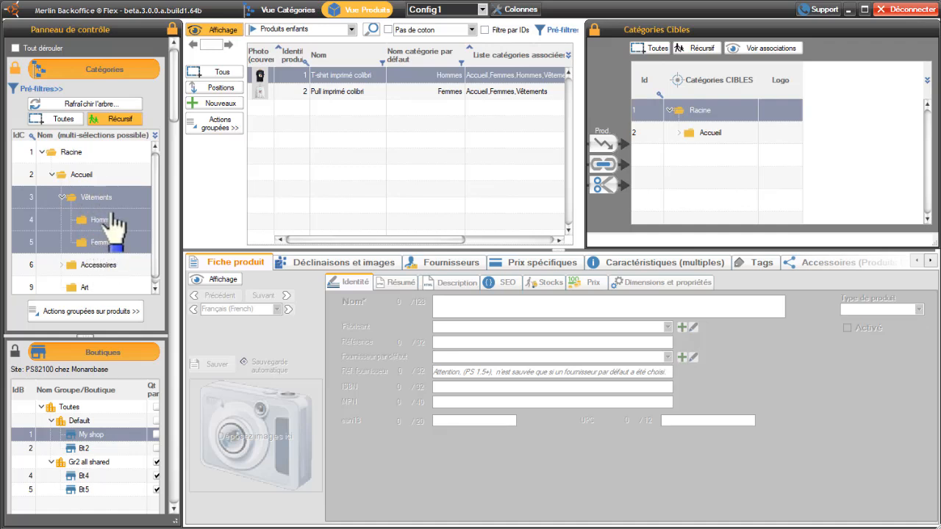
{"action": "left_click", "coordinate": [62, 197]}
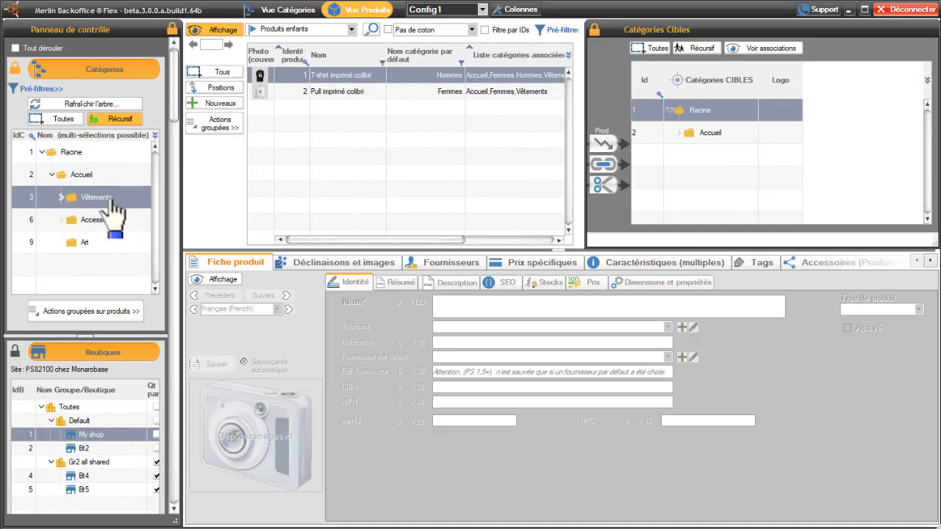
{"action": "left_click", "coordinate": [109, 122]}
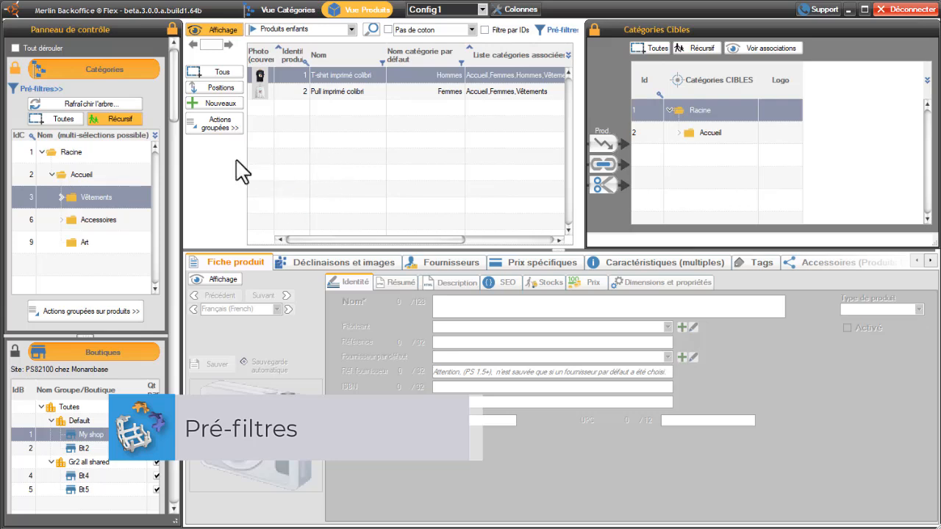
{"action": "left_click", "coordinate": [61, 197]}
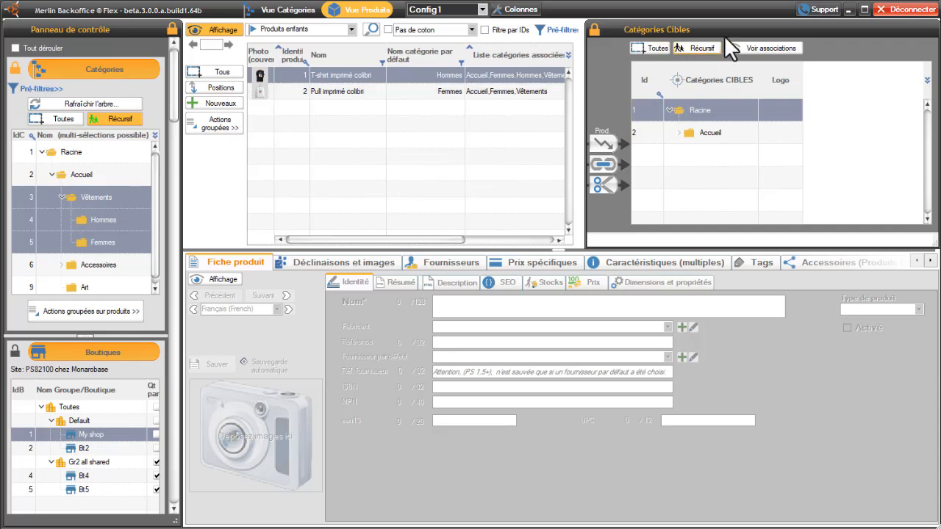
- Collapse the Catégories Cibles pane and show the product pre-filters
{"action": "left_click", "coordinate": [593, 29]}
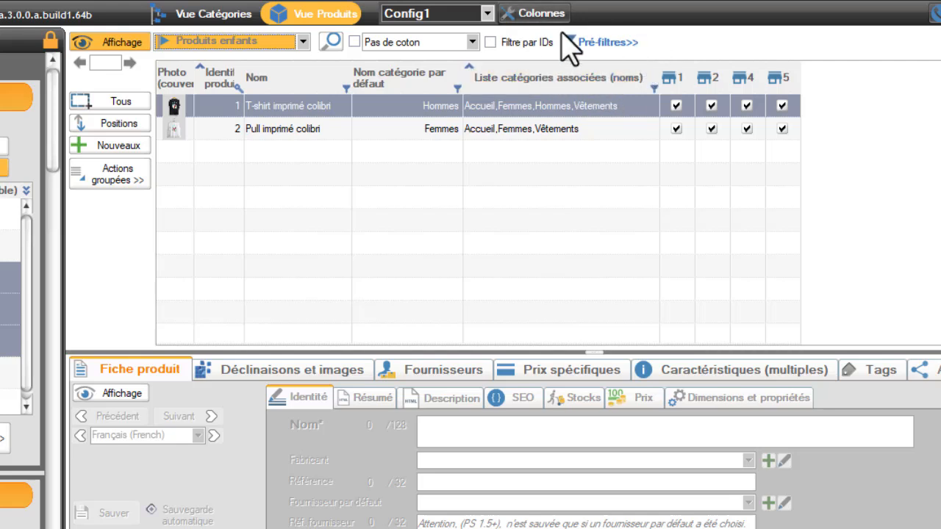
{"action": "left_click", "coordinate": [607, 43]}
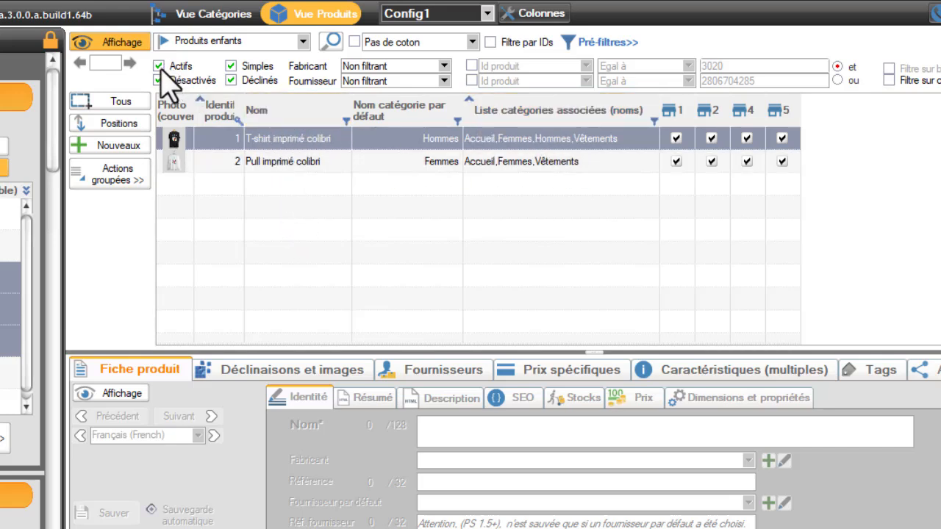
- Examine the available choices of the Fabricant and Fournisseur pre-filters without applying any
{"action": "left_click", "coordinate": [444, 66]}
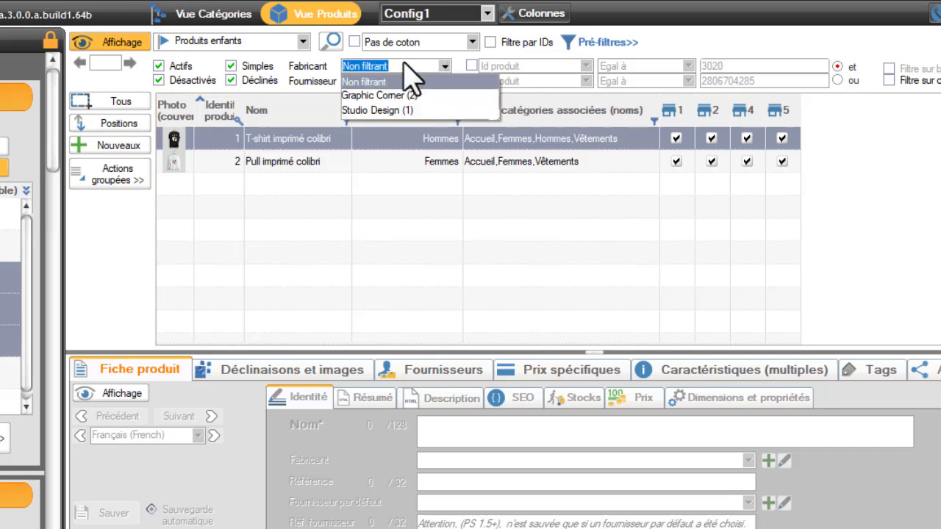
{"action": "left_click", "coordinate": [444, 81]}
{"action": "left_click", "coordinate": [444, 80]}
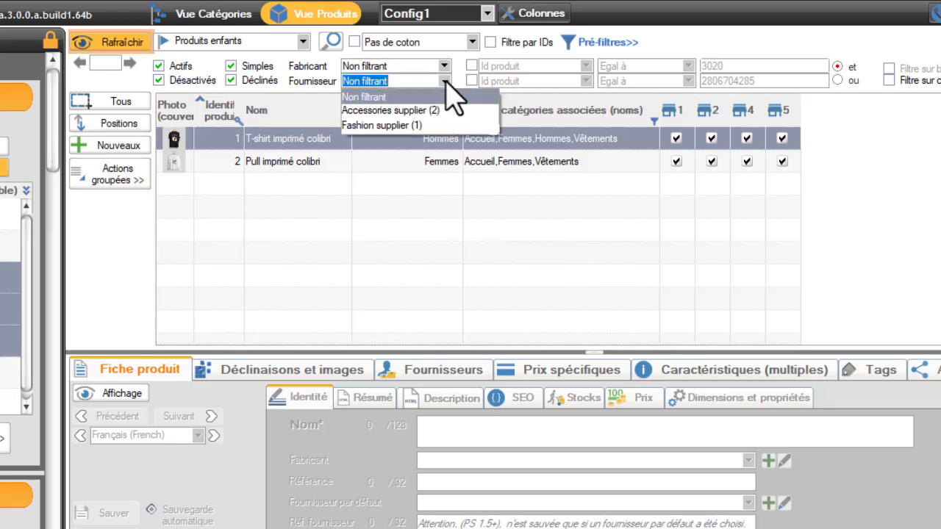
{"action": "left_click", "coordinate": [533, 54]}
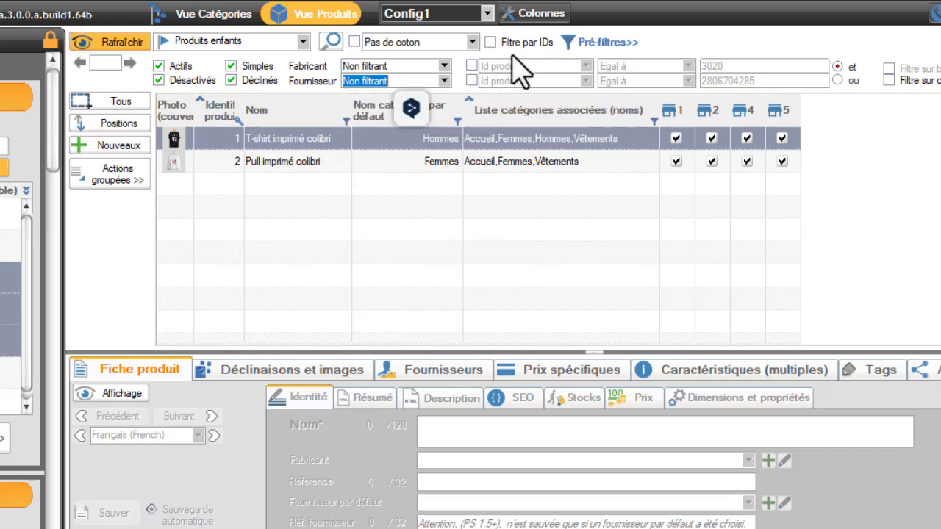
- Enable the first Id produit criterion to review its fields and comparison operators, leave it unapplied and hide the pre-filters
{"action": "left_click", "coordinate": [470, 69]}
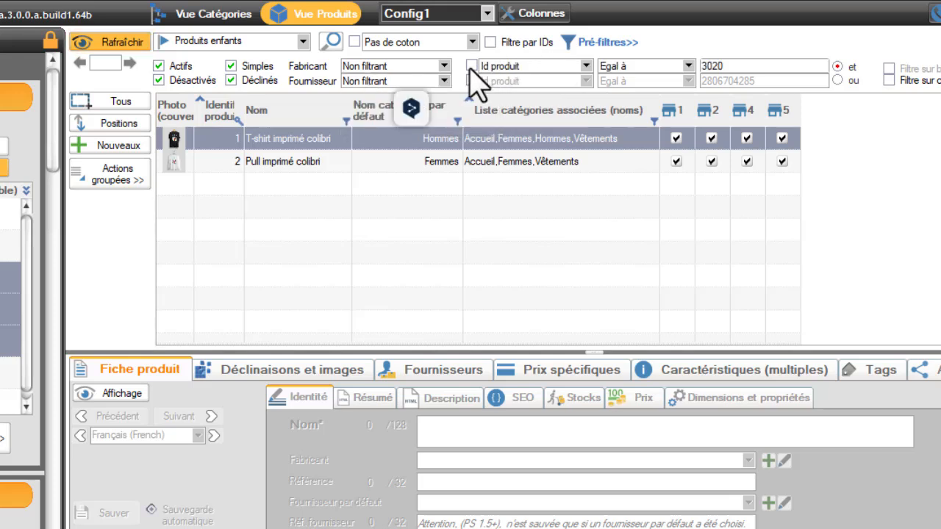
{"action": "left_click", "coordinate": [586, 65]}
{"action": "left_click_drag", "start_coordinate": [503, 134], "coordinate": [735, 136]}
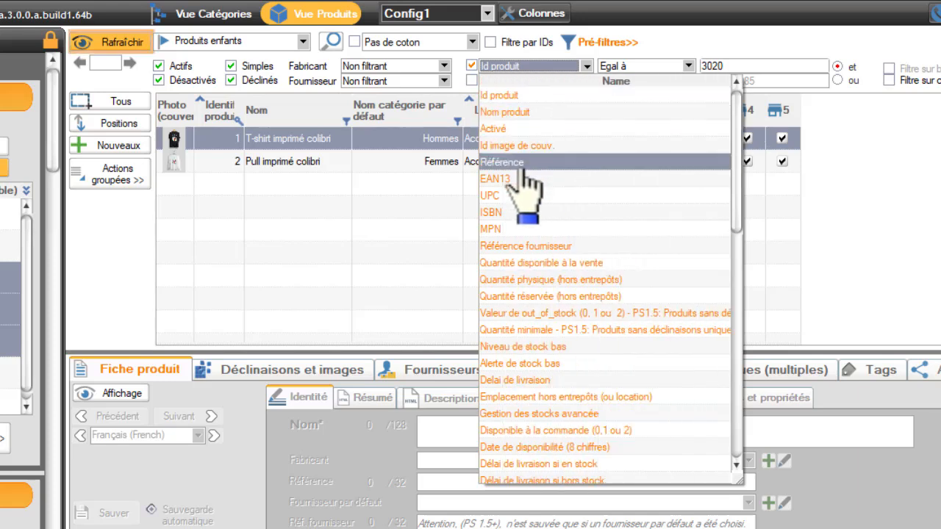
{"action": "left_click", "coordinate": [692, 68]}
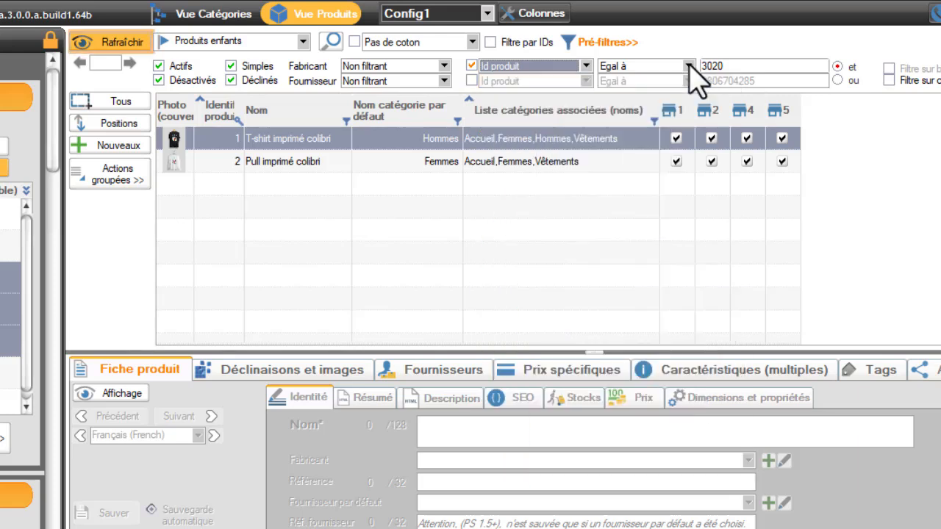
{"action": "left_click", "coordinate": [689, 66]}
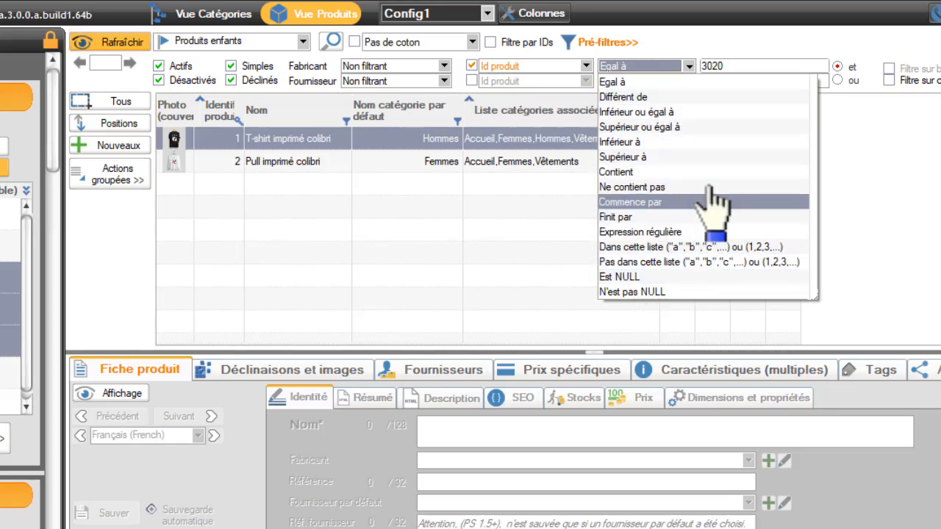
{"action": "left_click", "coordinate": [742, 68]}
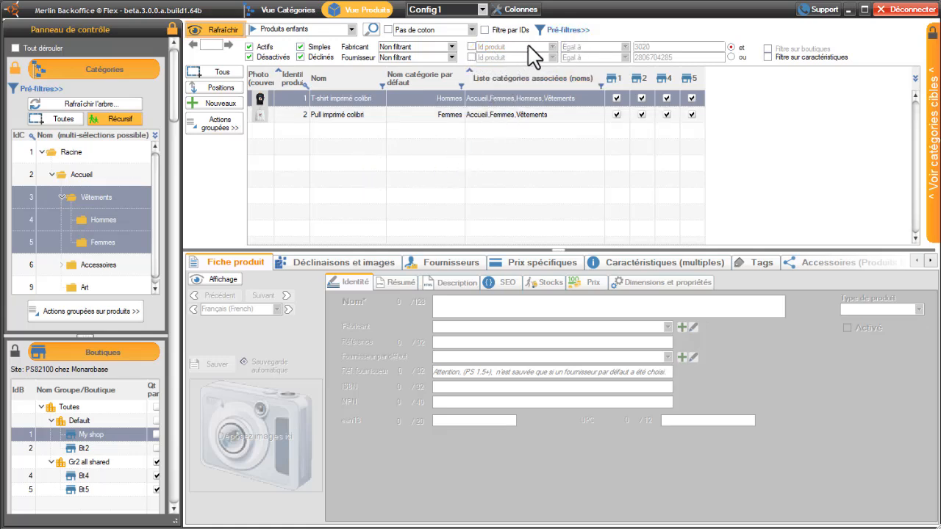
{"action": "left_click", "coordinate": [561, 31]}
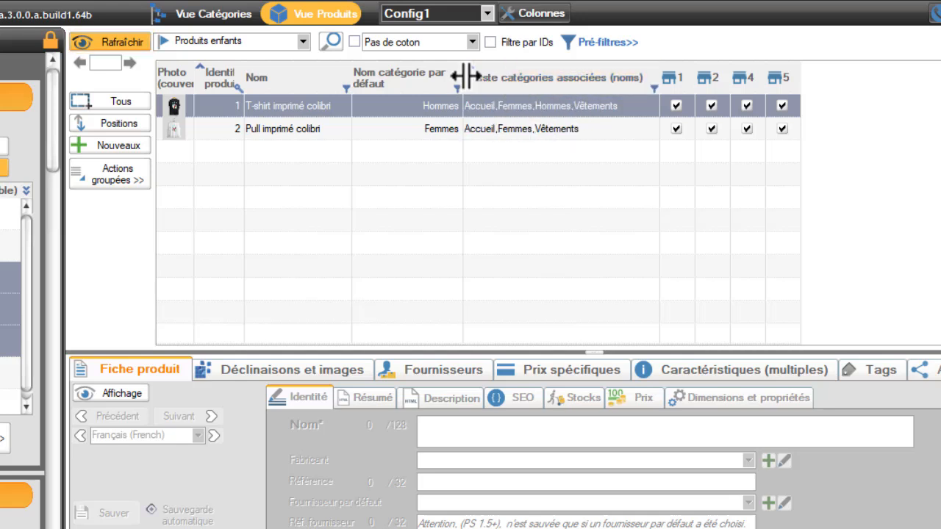
- Widen the Nom catégorie par défaut column slightly and remove Liste catégories associées (noms) from the Config1 product columns
{"action": "mouse_move", "coordinate": [463, 75]}
{"action": "left_mouse_down"}
{"action": "mouse_move", "coordinate": [493, 76]}
{"action": "mouse_move", "coordinate": [476, 76]}
{"action": "left_mouse_up"}
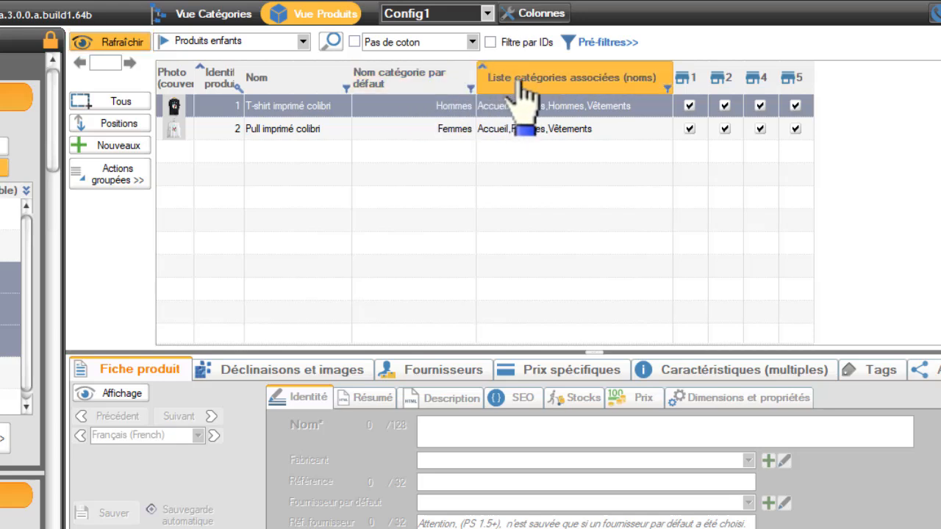
{"action": "left_click", "coordinate": [541, 18]}
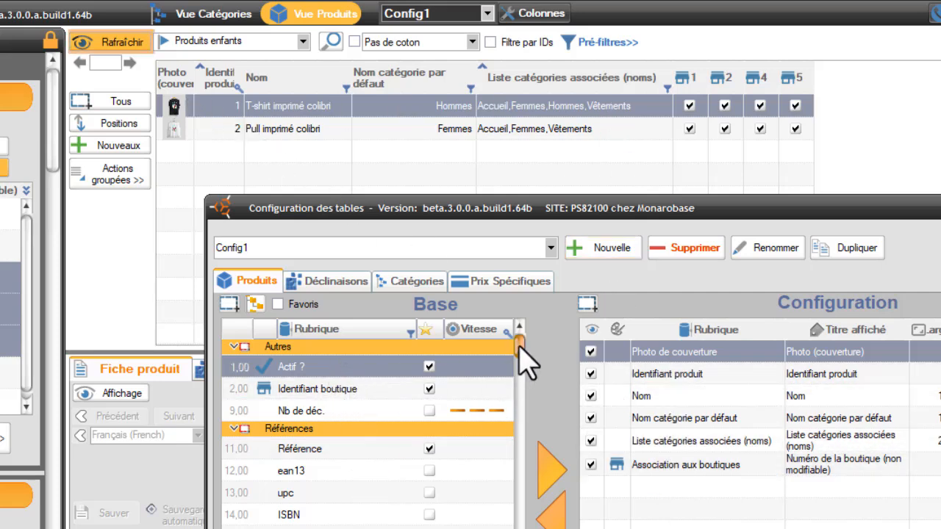
{"action": "mouse_move", "coordinate": [519, 344]}
{"action": "left_mouse_down"}
{"action": "mouse_move", "coordinate": [519, 495]}
{"action": "mouse_move", "coordinate": [520, 324]}
{"action": "mouse_move", "coordinate": [519, 342]}
{"action": "left_mouse_up"}
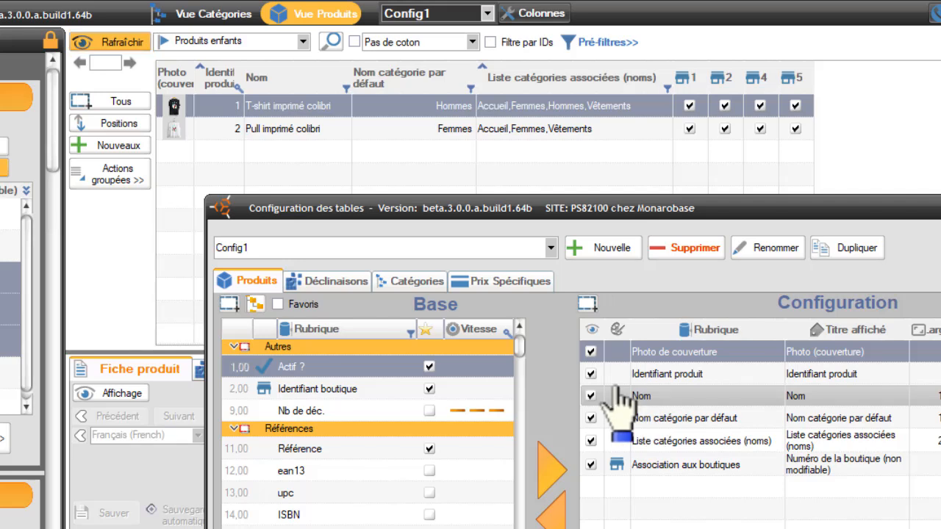
{"action": "left_click", "coordinate": [682, 443]}
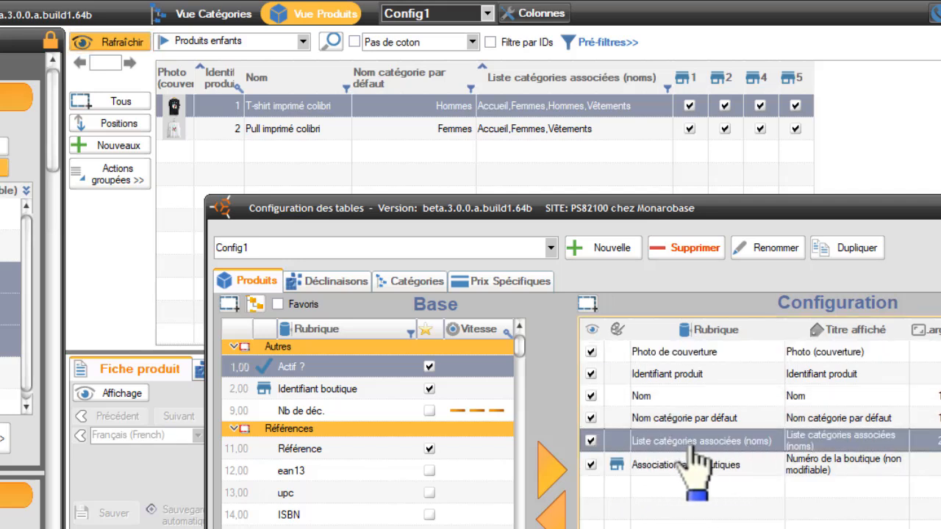
{"action": "left_click_drag", "start_coordinate": [737, 443], "coordinate": [414, 475]}
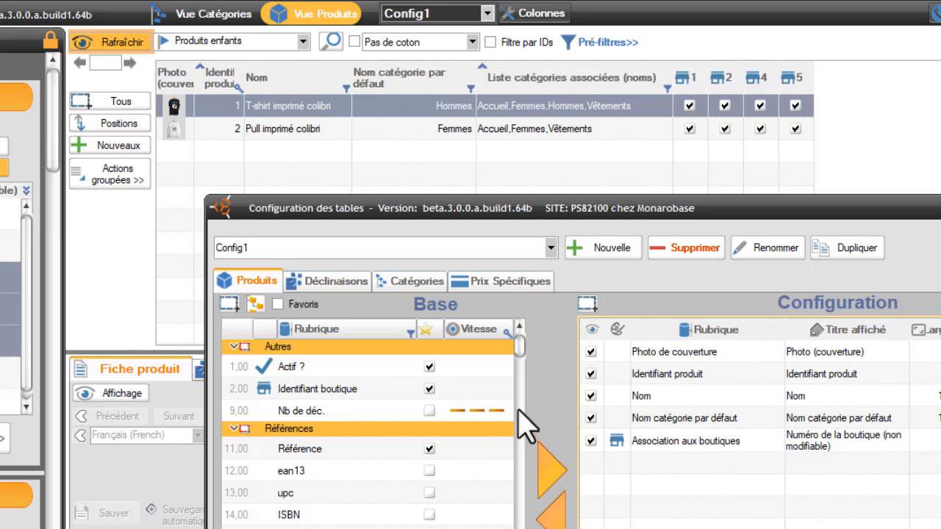
- Add Liste catégories associées (IDs) from the Catégories group to Config1 below Nom catégorie par défaut and close the table configuration
{"action": "left_click_drag", "start_coordinate": [519, 340], "coordinate": [519, 368]}
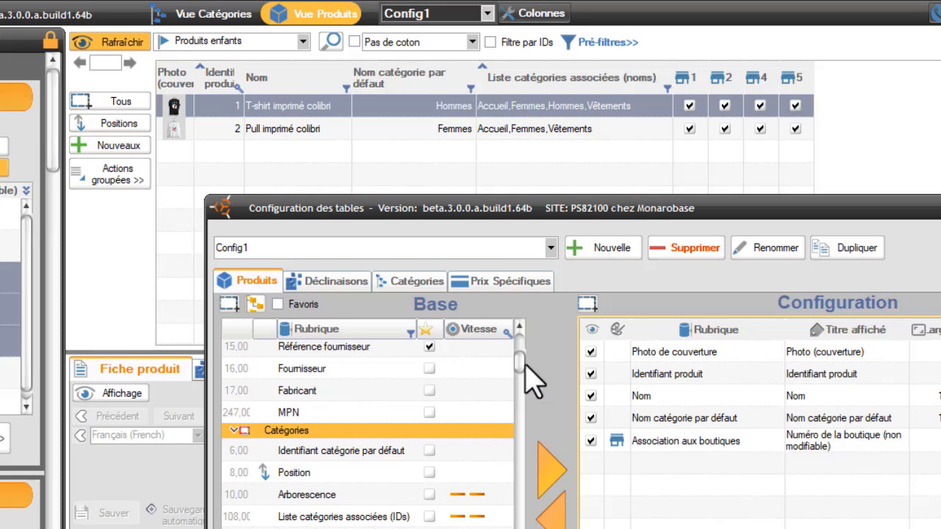
{"action": "left_click_drag", "start_coordinate": [526, 366], "coordinate": [518, 301]}
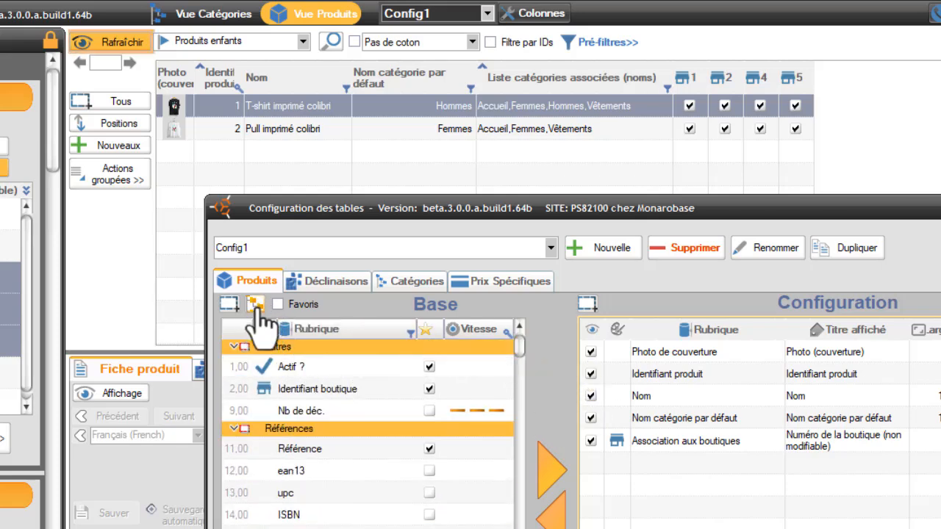
{"action": "left_click", "coordinate": [256, 305]}
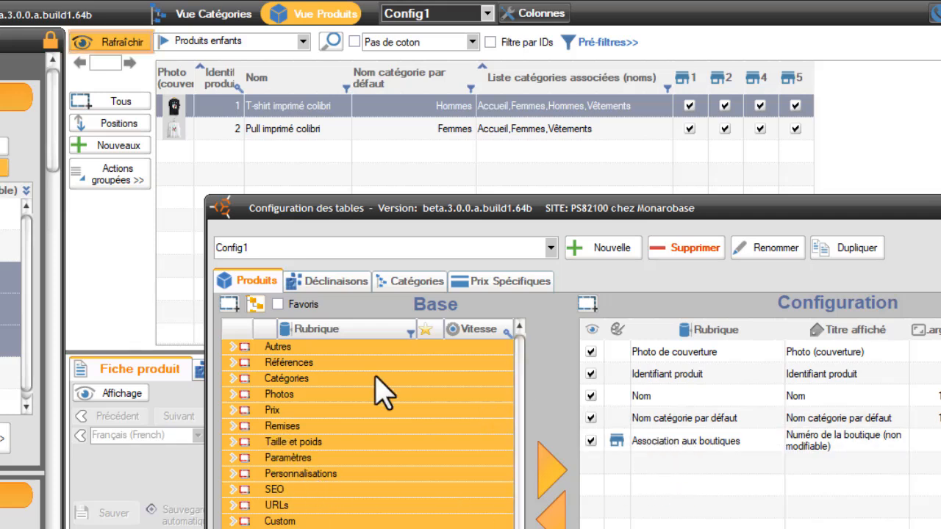
{"action": "left_click", "coordinate": [233, 378]}
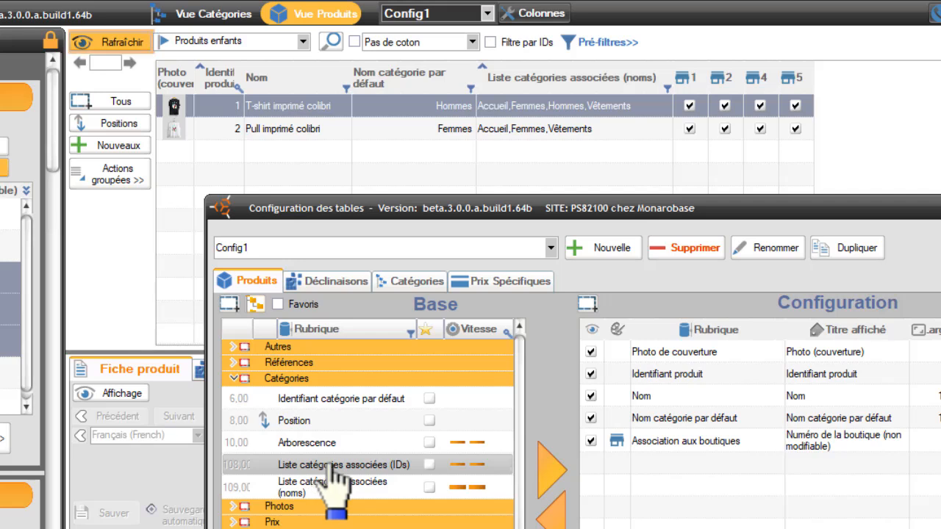
{"action": "left_click_drag", "start_coordinate": [331, 468], "coordinate": [687, 463]}
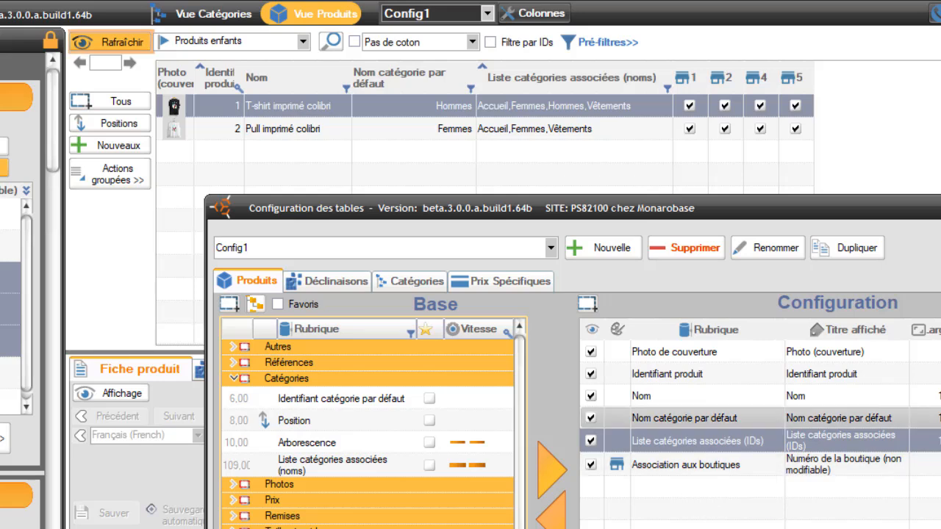
{"action": "key", "text": "Escape"}
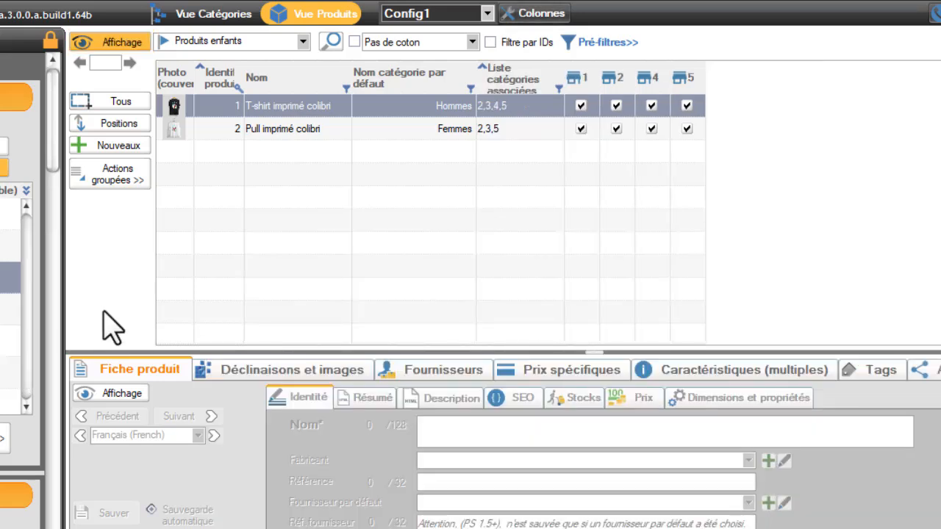
- Widen the Liste catégories associées (IDs) column slightly so that its full heading fits
{"action": "double_click", "coordinate": [566, 99]}
{"action": "left_click_drag", "start_coordinate": [591, 109], "coordinate": [595, 110]}
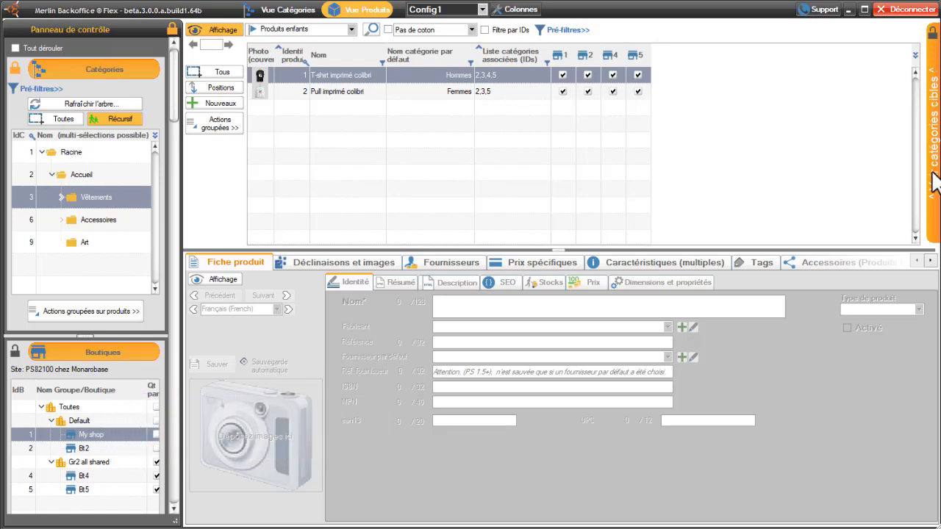
- Display product associations in the target categories panel with Accueil and Vêtements expanded, and widen the Ass. column
{"action": "left_click", "coordinate": [933, 43]}
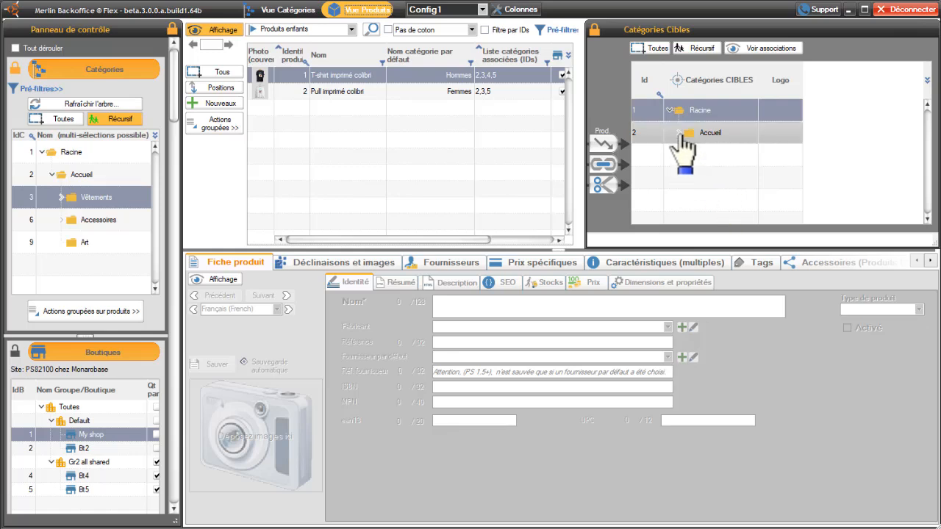
{"action": "left_click", "coordinate": [679, 132]}
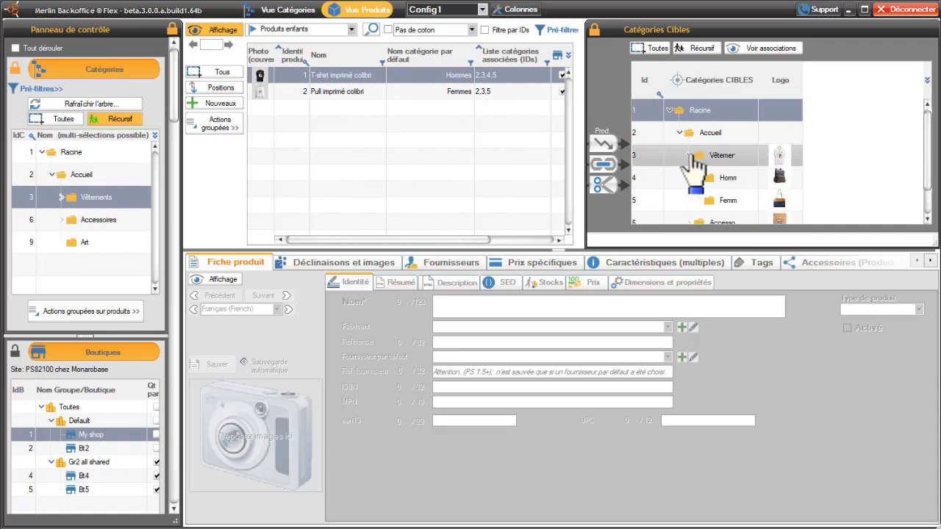
{"action": "left_click", "coordinate": [690, 155]}
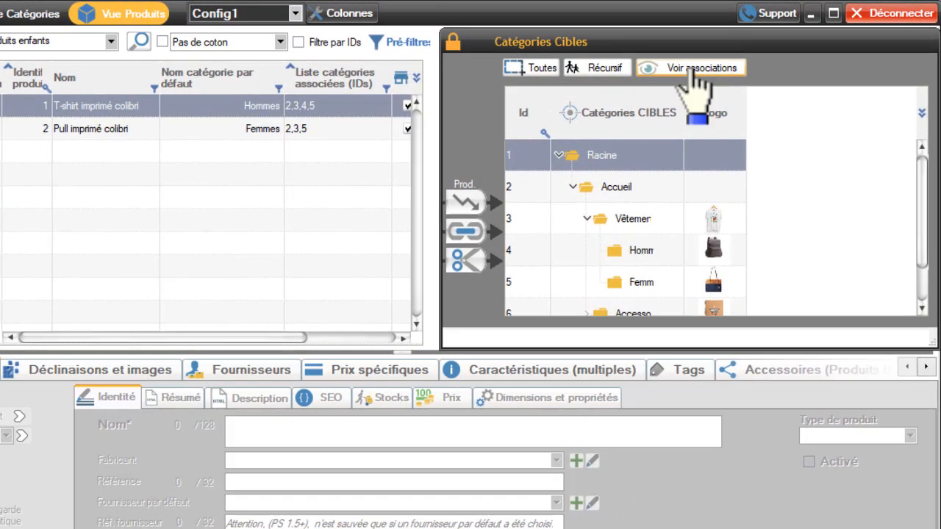
{"action": "left_click", "coordinate": [765, 49]}
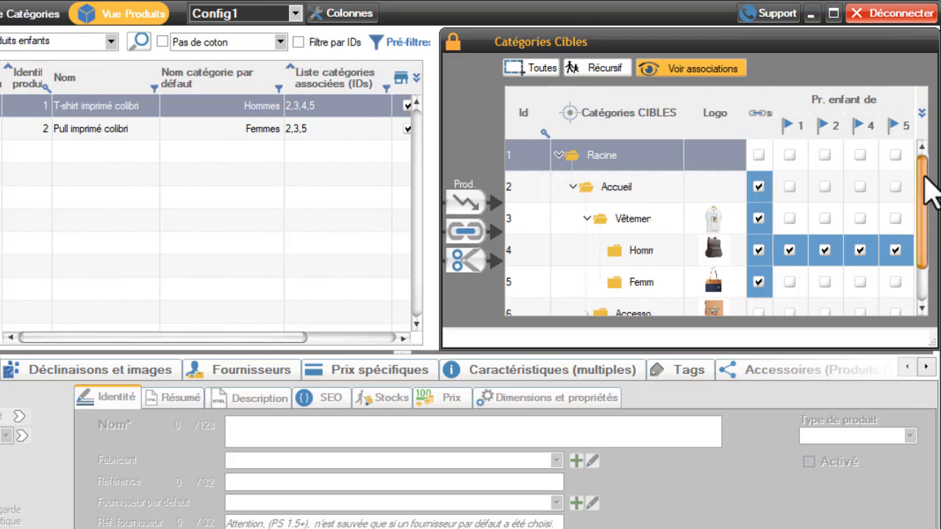
{"action": "mouse_move", "coordinate": [924, 179]}
{"action": "left_mouse_down"}
{"action": "mouse_move", "coordinate": [926, 231]}
{"action": "mouse_move", "coordinate": [923, 170]}
{"action": "left_mouse_up"}
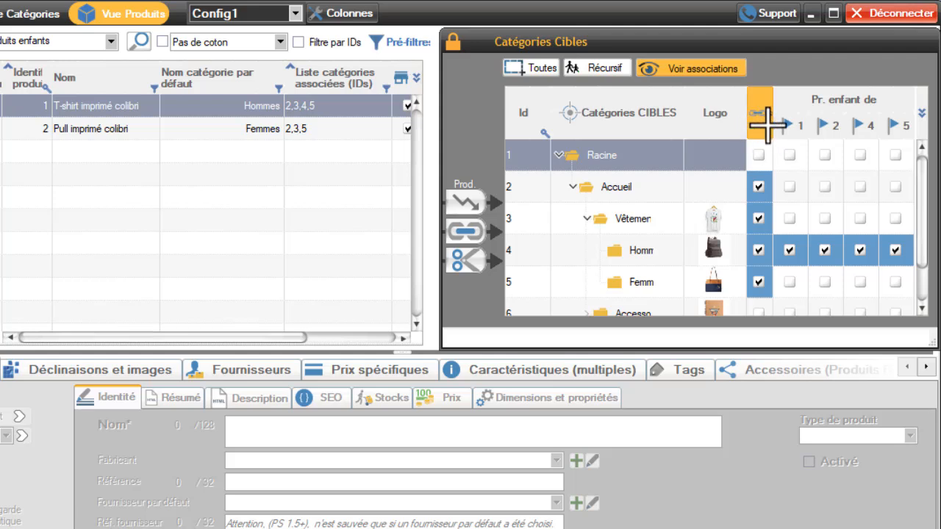
{"action": "left_click_drag", "start_coordinate": [768, 125], "coordinate": [789, 123]}
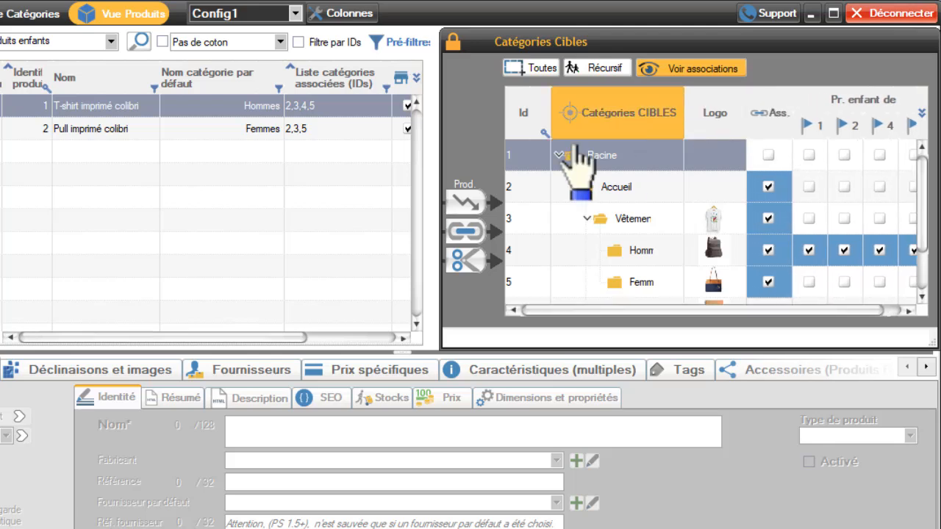
- Examine the target category associations of Pull imprimé colibri, of both products together, and of T-shirt imprimé colibri alone
{"action": "left_click", "coordinate": [81, 131]}
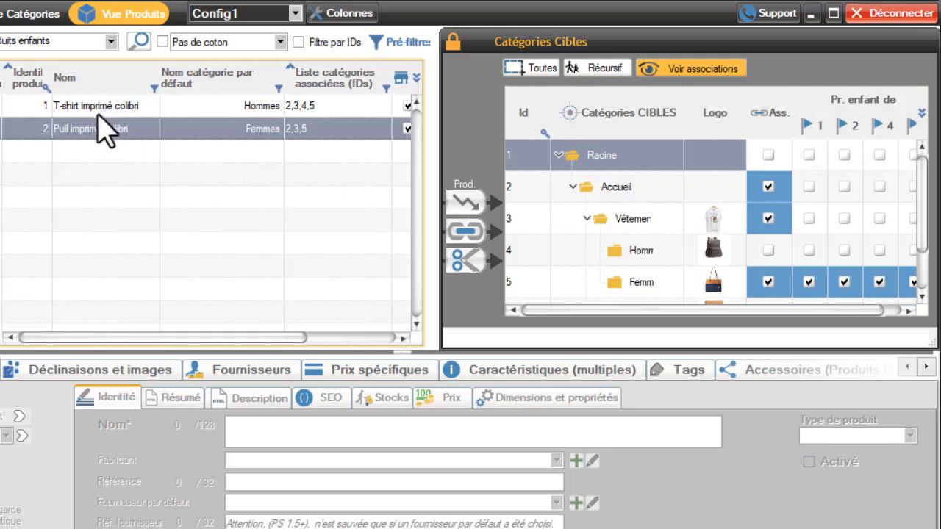
{"action": "left_click", "coordinate": [96, 108], "text": "ctrl"}
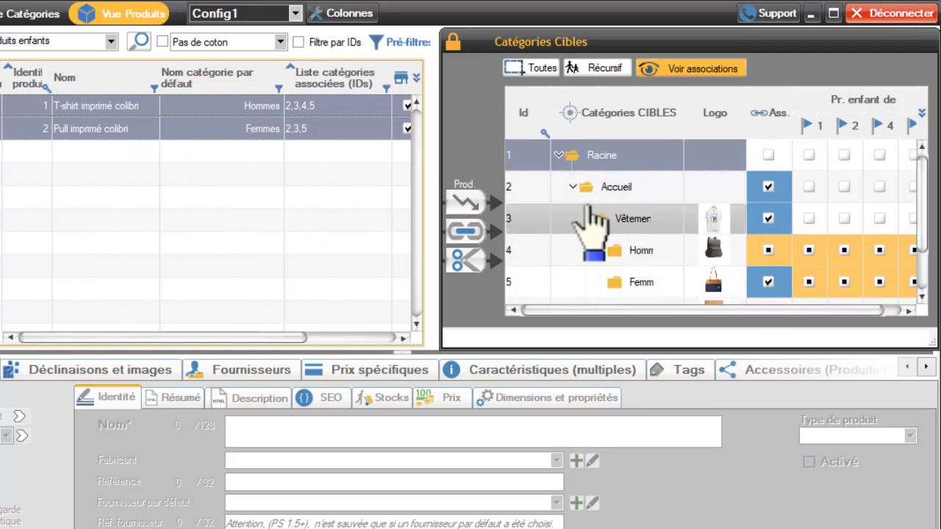
{"action": "left_click", "coordinate": [103, 106]}
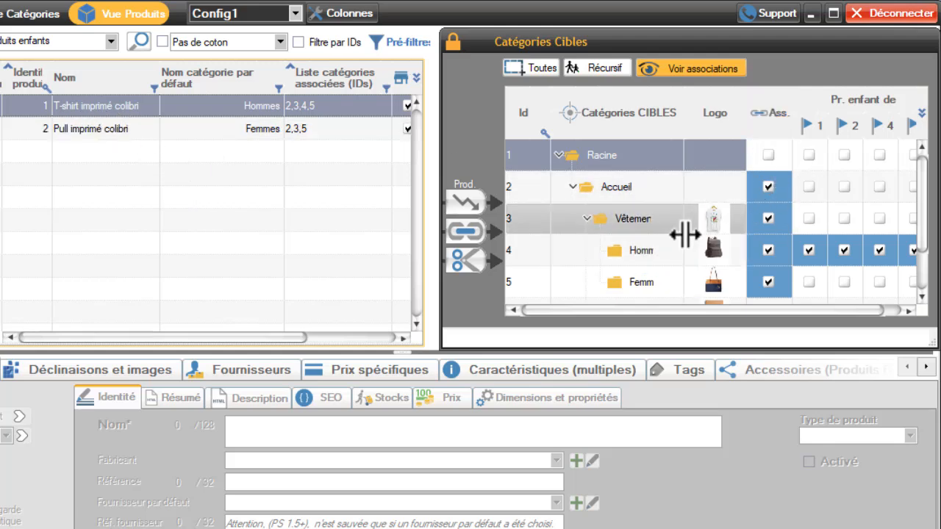
- Widen the Catégories CIBLES column and review the Pr. enfant de flags of T-shirt and Pull imprimé colibri for shops 1, 2, 4 and 5
{"action": "left_click_drag", "start_coordinate": [711, 233], "coordinate": [710, 232]}
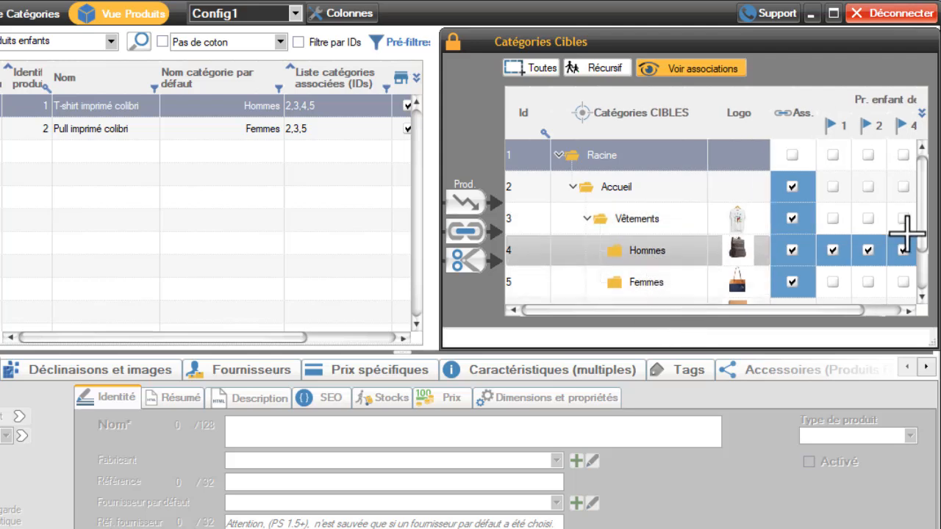
{"action": "left_click_drag", "start_coordinate": [920, 228], "coordinate": [924, 209]}
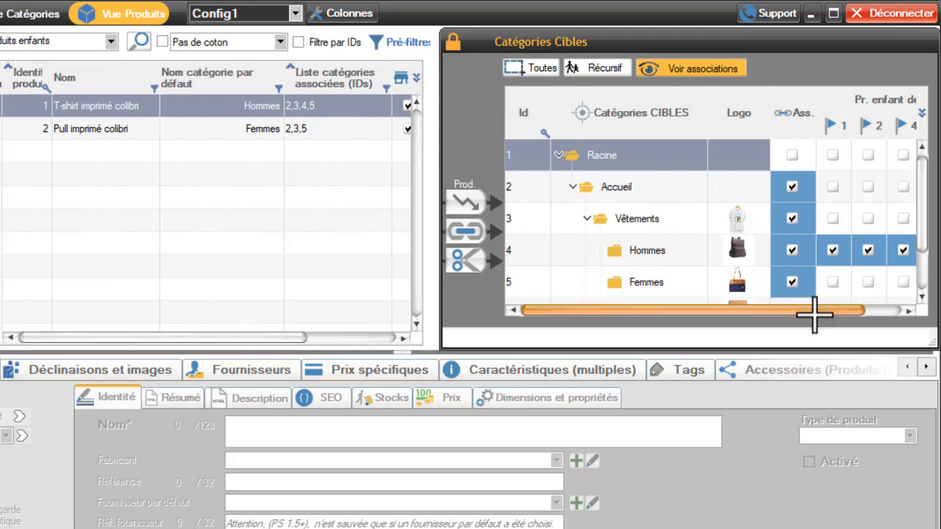
{"action": "left_click_drag", "start_coordinate": [814, 310], "coordinate": [853, 311]}
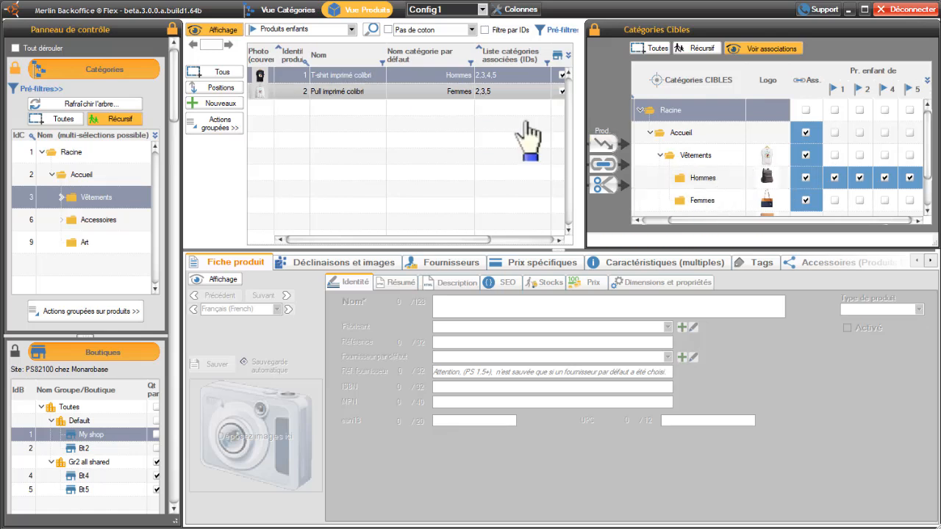
{"action": "left_click", "coordinate": [834, 179]}
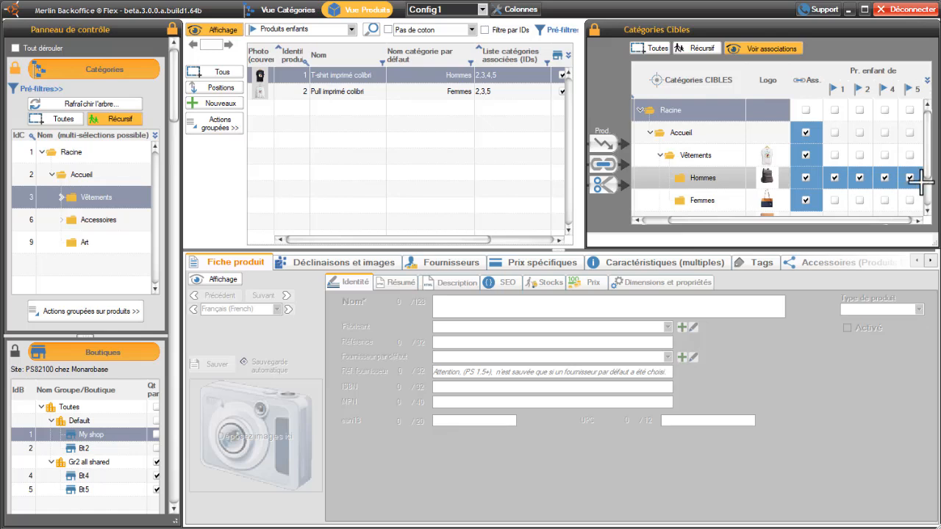
{"action": "left_click", "coordinate": [341, 92]}
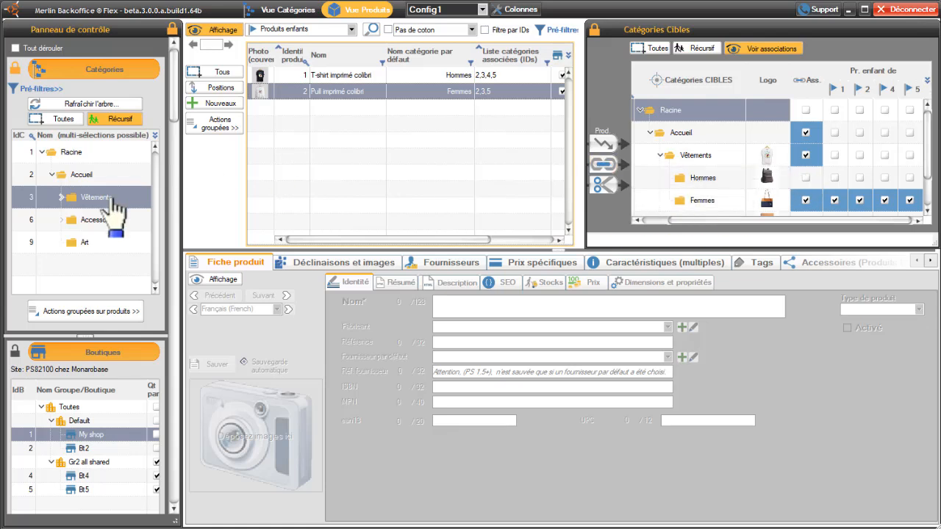
- Switch the product display to Produits associés, expand Vêtements and show the products associated with its Hommes subcategory
{"action": "left_click", "coordinate": [351, 31]}
{"action": "left_click", "coordinate": [301, 56]}
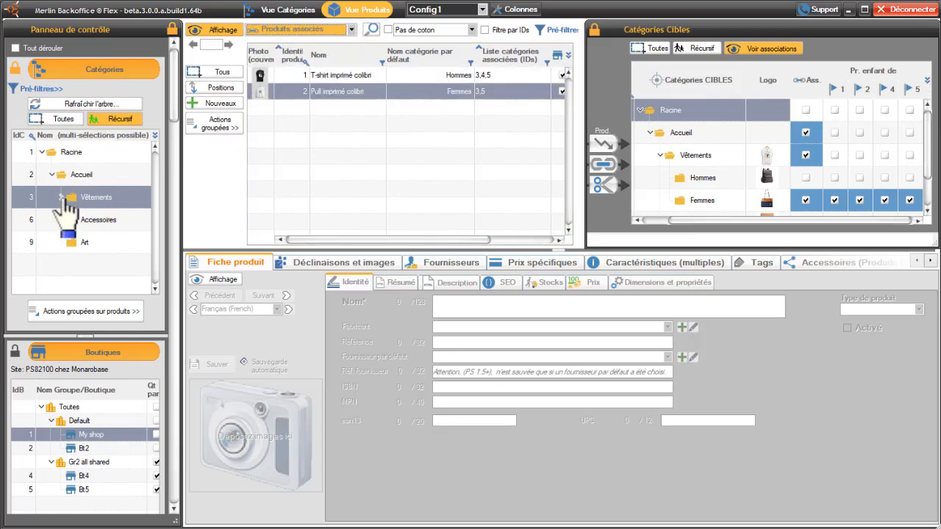
{"action": "left_click", "coordinate": [61, 197]}
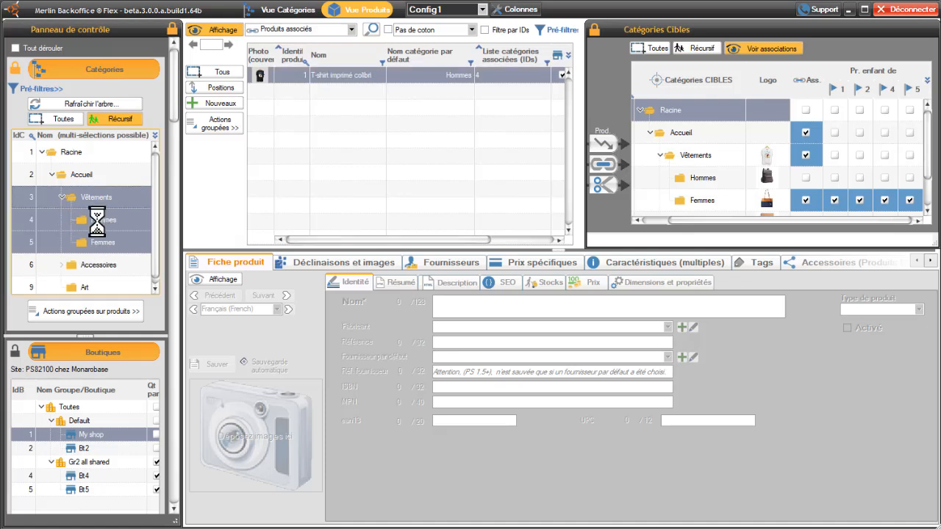
{"action": "left_click", "coordinate": [96, 219]}
- Turn off recursive category selection and compare the products associated with Hommes and with Femmes
{"action": "left_click", "coordinate": [127, 119]}
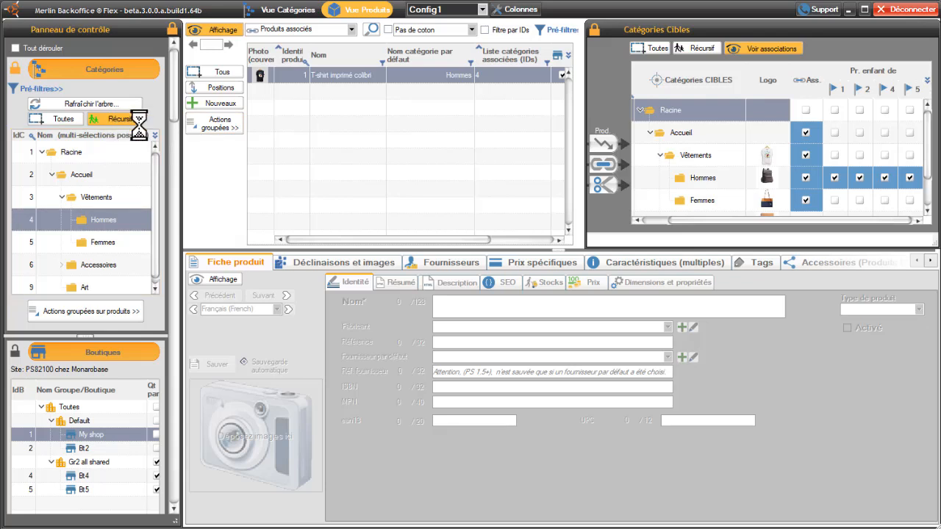
{"action": "left_click", "coordinate": [215, 29]}
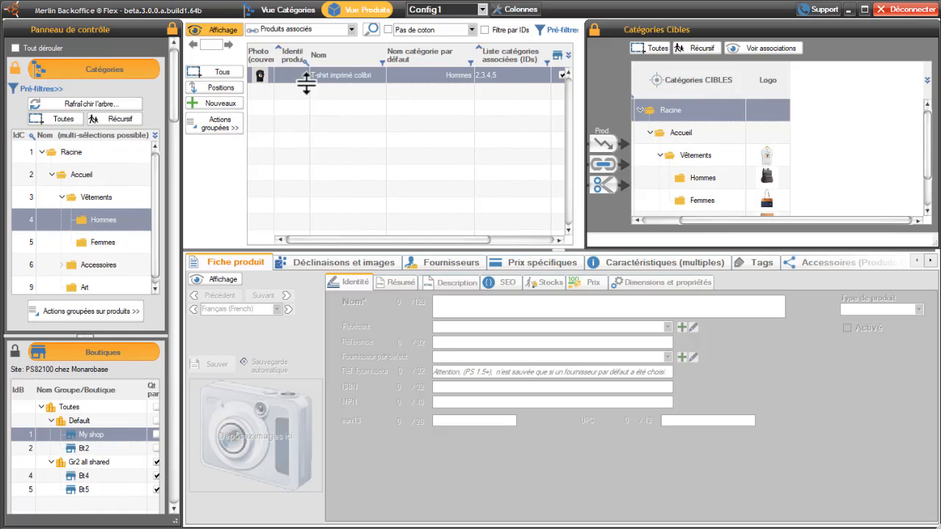
{"action": "left_click", "coordinate": [118, 243]}
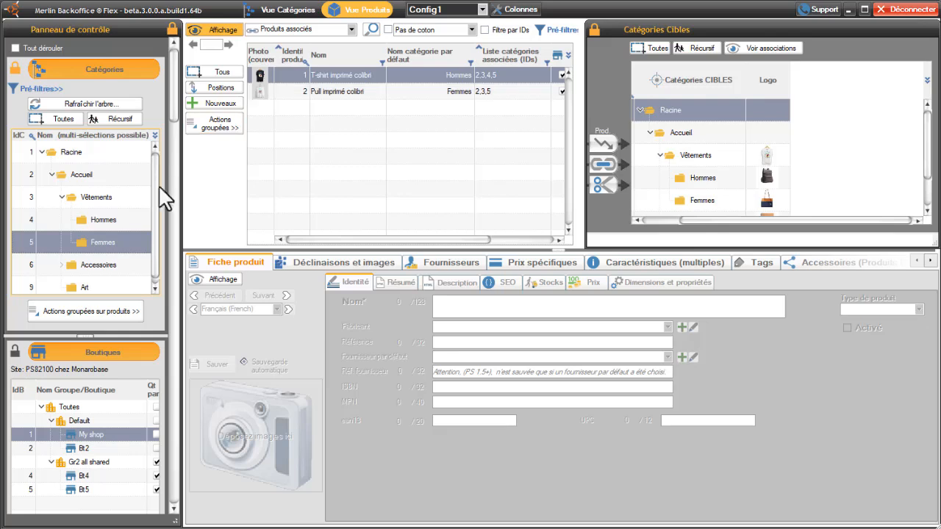
- Display the products associated with Vêtements recursively and show the target category associations of Pull imprimé colibri
{"action": "left_click", "coordinate": [97, 198]}
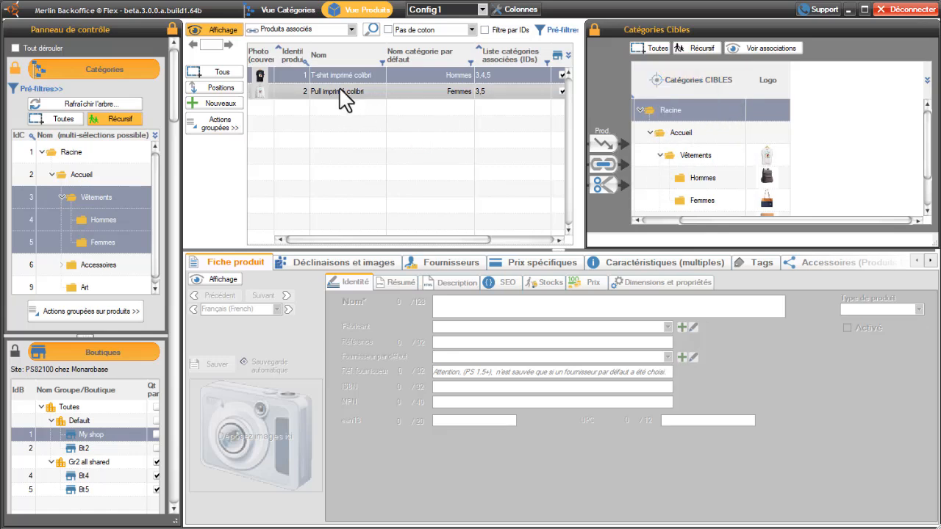
{"action": "left_click", "coordinate": [349, 103]}
{"action": "left_click", "coordinate": [776, 50]}
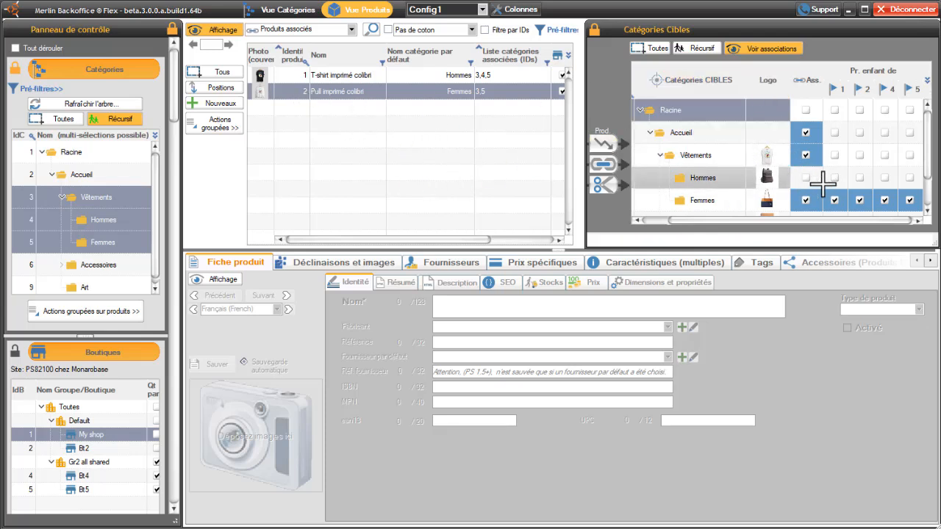
{"action": "left_click_drag", "start_coordinate": [931, 146], "coordinate": [921, 125]}
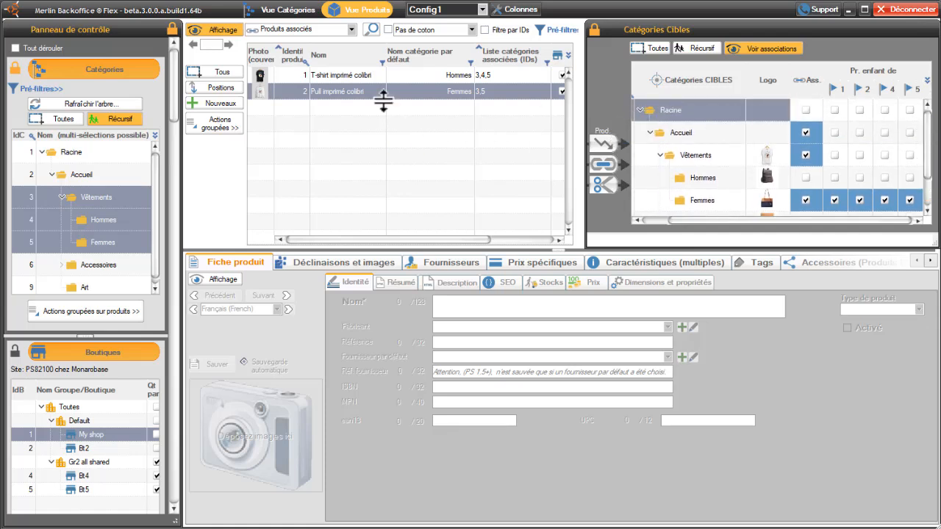
- Select both colibri products and examine their combined associations and default category flags for Accueil, Vêtements, Hommes and Femmes
{"action": "left_click", "coordinate": [331, 76], "text": "ctrl"}
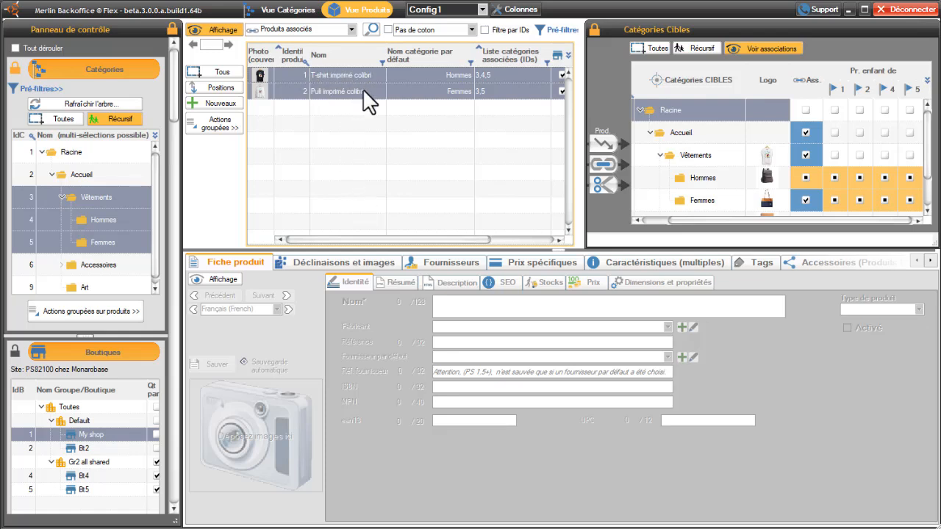
{"action": "left_click_drag", "start_coordinate": [363, 88], "coordinate": [803, 209]}
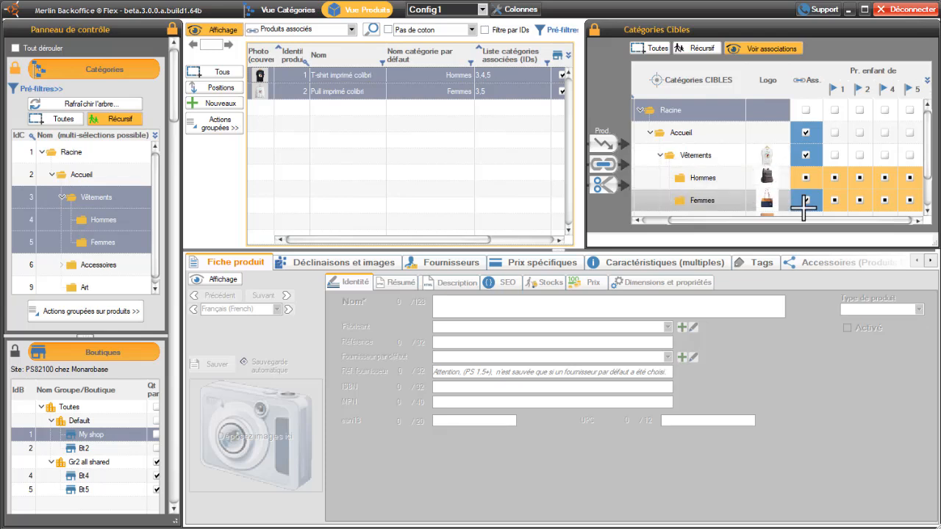
{"action": "left_click", "coordinate": [808, 132]}
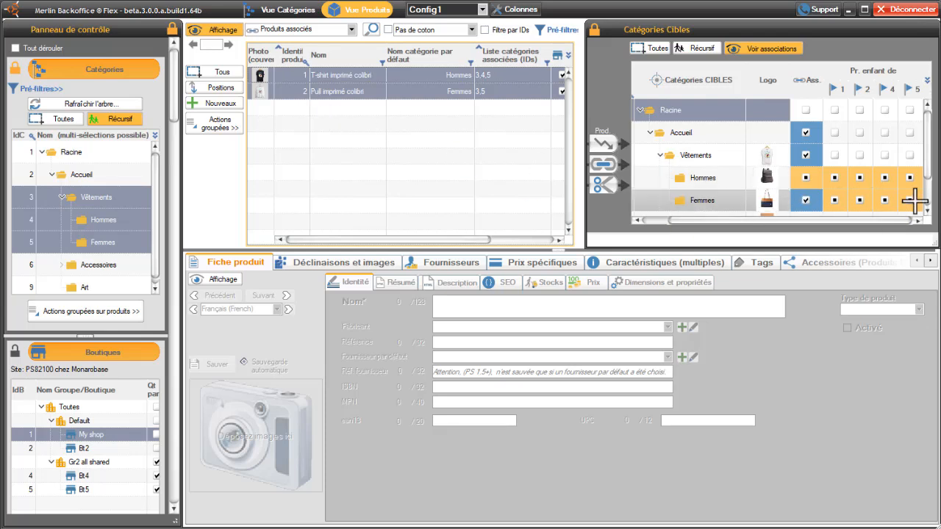
{"action": "scroll", "coordinate": [931, 180], "scroll_direction": "down", "scroll_amount": 1}
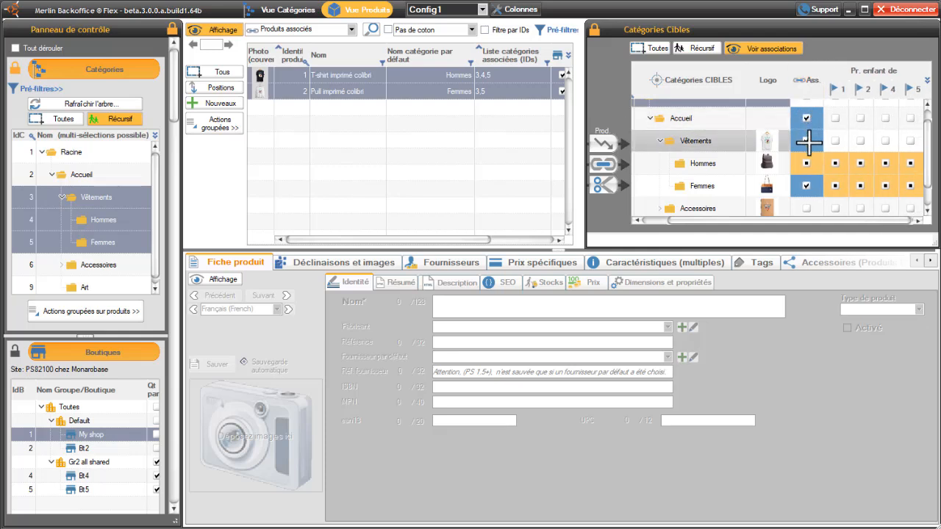
{"action": "left_click", "coordinate": [806, 190]}
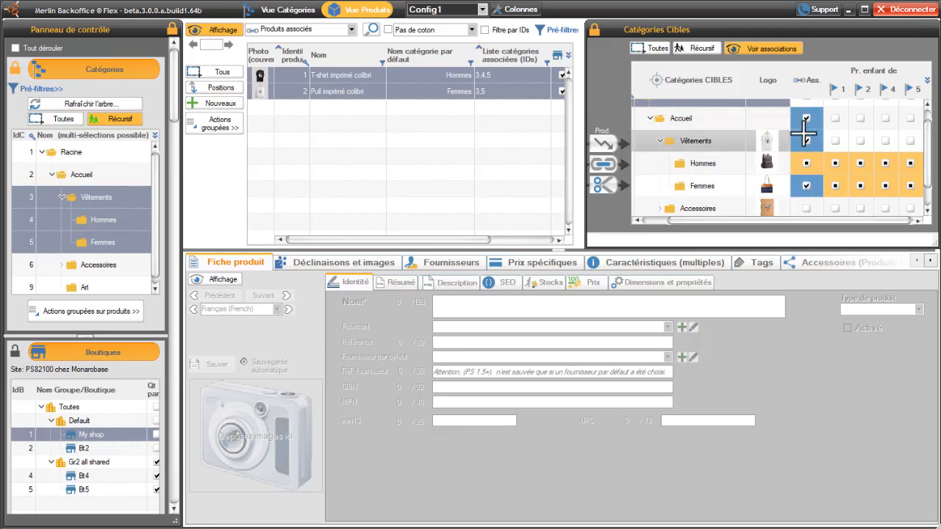
{"action": "left_click", "coordinate": [808, 141]}
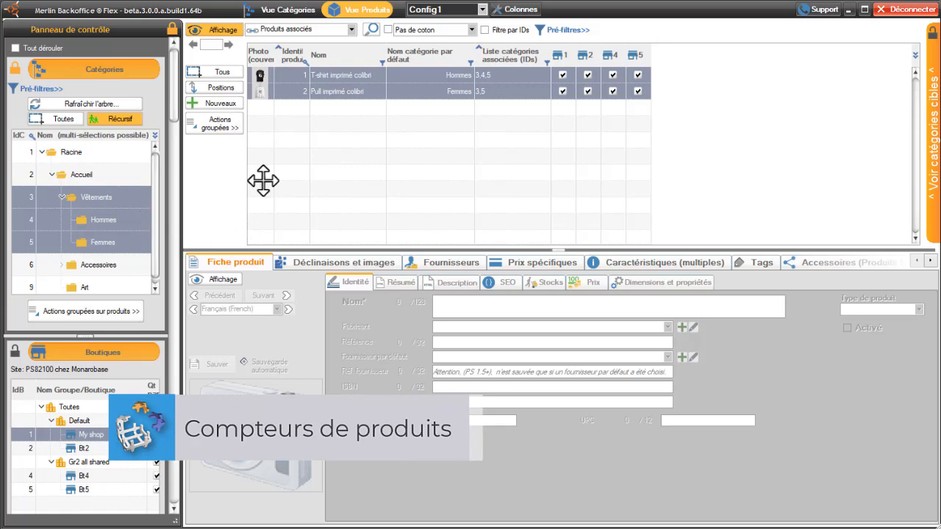
- Turn off the product list display, collapse Vêtements and expand Accessoires in the category tree
{"action": "left_click", "coordinate": [213, 31]}
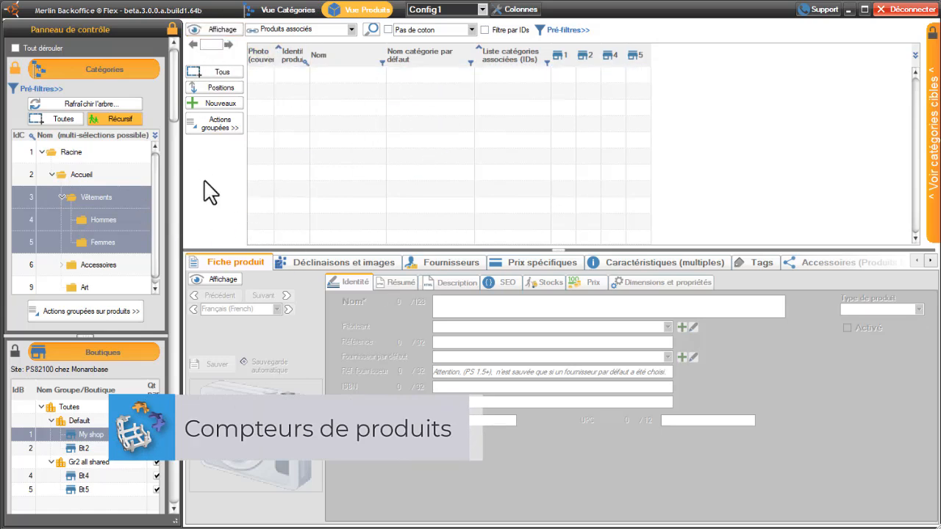
{"action": "left_click_drag", "start_coordinate": [154, 172], "coordinate": [155, 198]}
{"action": "left_click", "coordinate": [62, 193]}
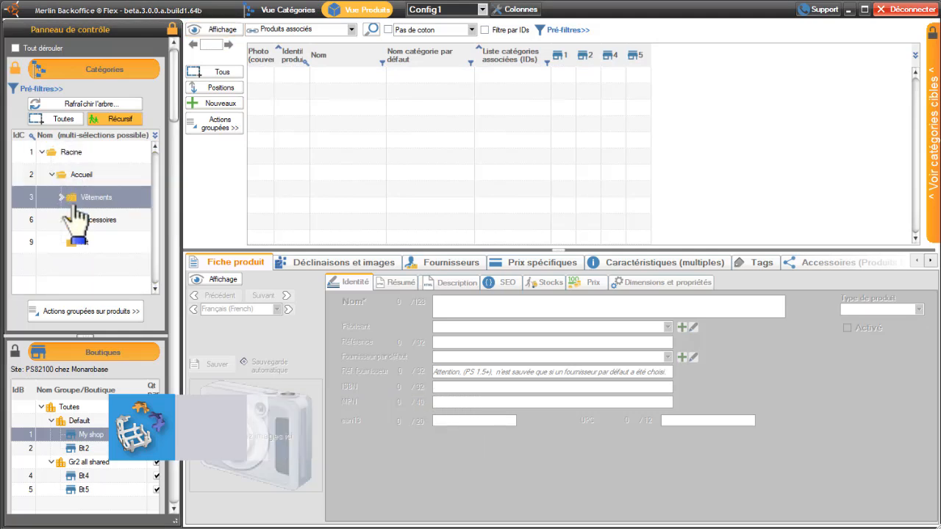
{"action": "left_click", "coordinate": [61, 220]}
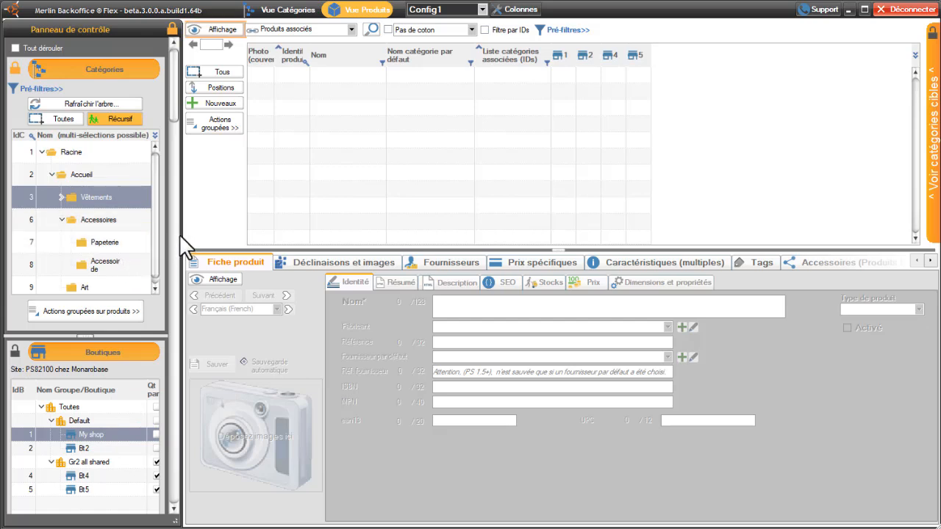
- Widen the control panel along with its category name column, and collapse the Boutiques section
{"action": "left_click_drag", "start_coordinate": [180, 235], "coordinate": [272, 240]}
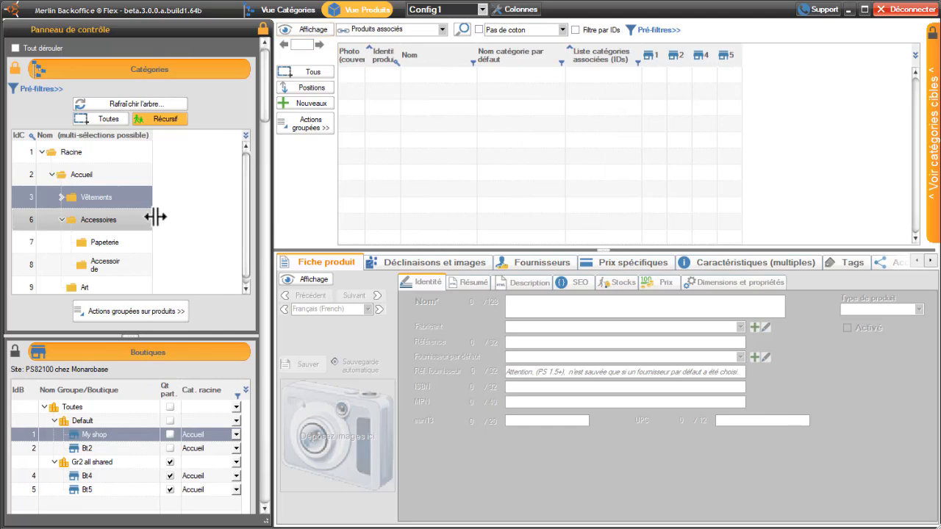
{"action": "left_click_drag", "start_coordinate": [154, 219], "coordinate": [239, 236]}
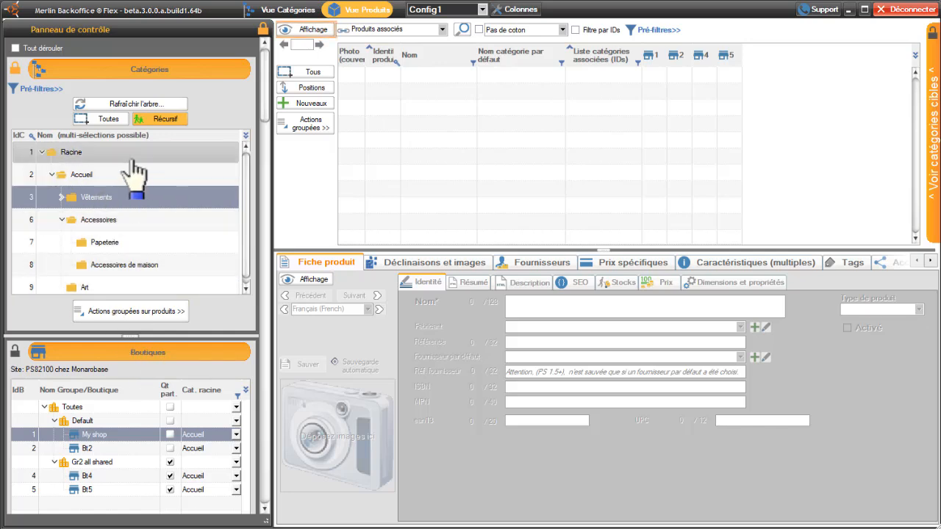
{"action": "left_click", "coordinate": [138, 352]}
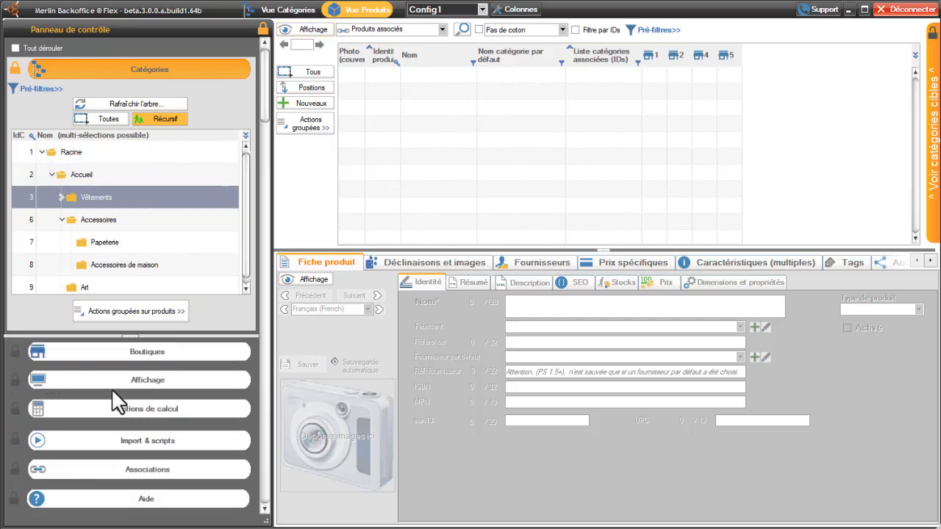
- Expand the Affichage section and set the product counter to Produits enfants
{"action": "left_click", "coordinate": [145, 378]}
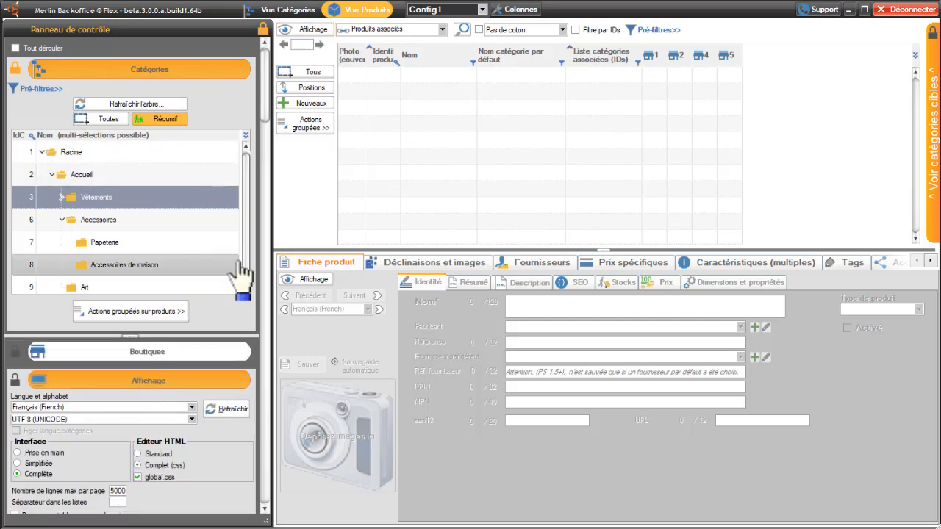
{"action": "left_click_drag", "start_coordinate": [266, 116], "coordinate": [273, 174]}
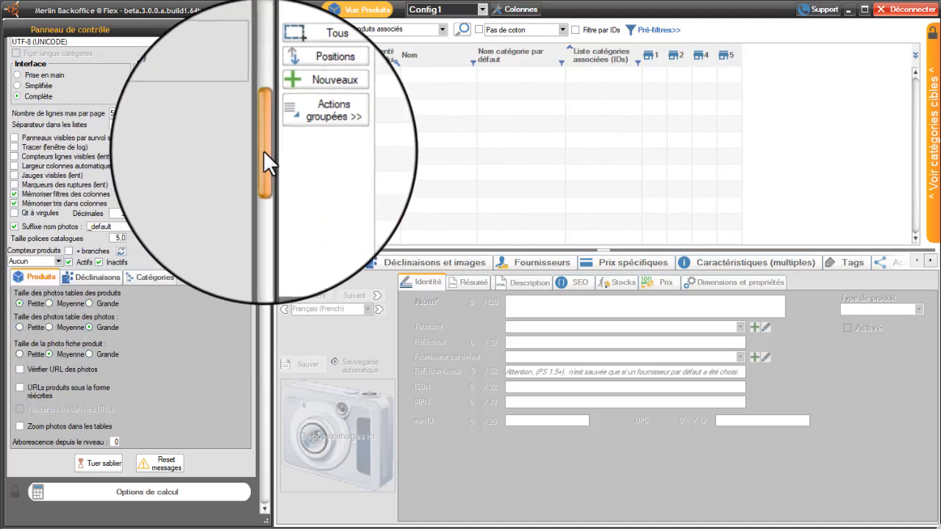
{"action": "left_click_drag", "start_coordinate": [263, 150], "coordinate": [266, 127]}
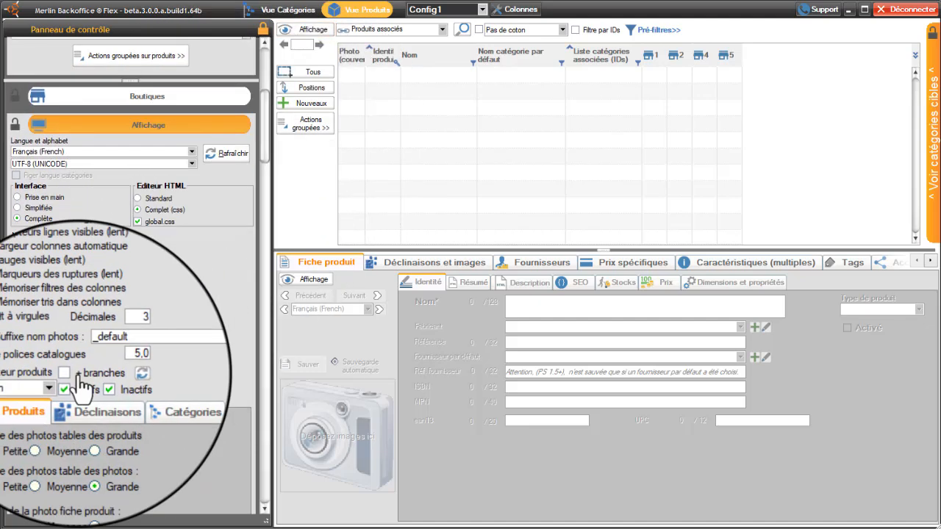
{"action": "left_click", "coordinate": [57, 381]}
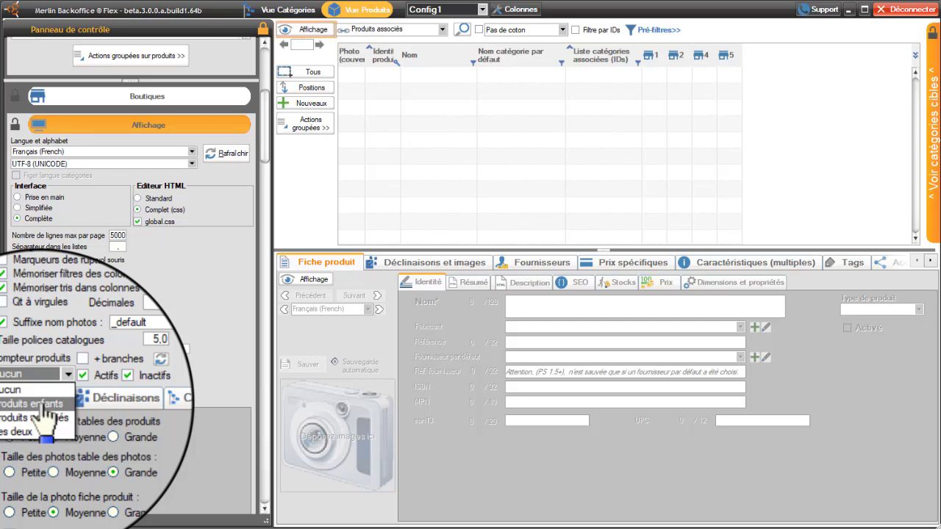
{"action": "left_click", "coordinate": [44, 403]}
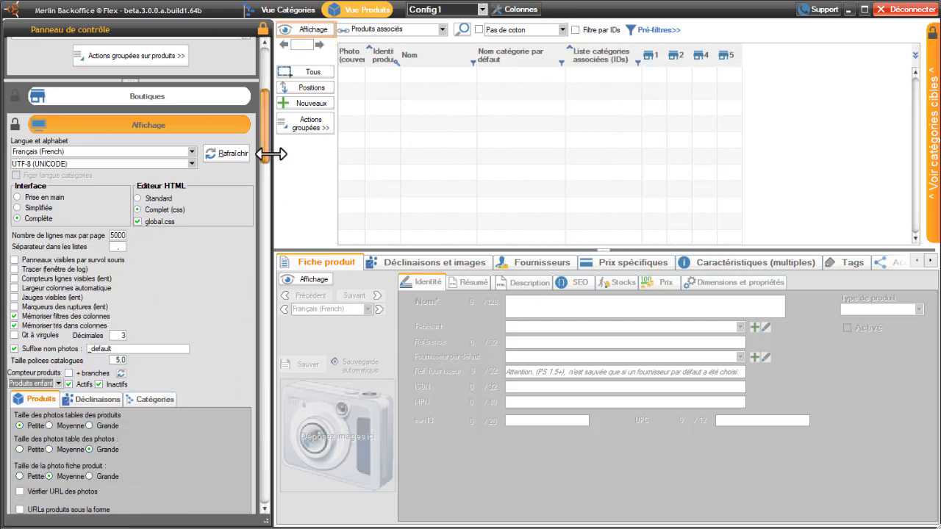
- Refresh the category tree at first level, and expand Accueil and Vêtements to show the child product counters
{"action": "left_click_drag", "start_coordinate": [264, 125], "coordinate": [265, 58]}
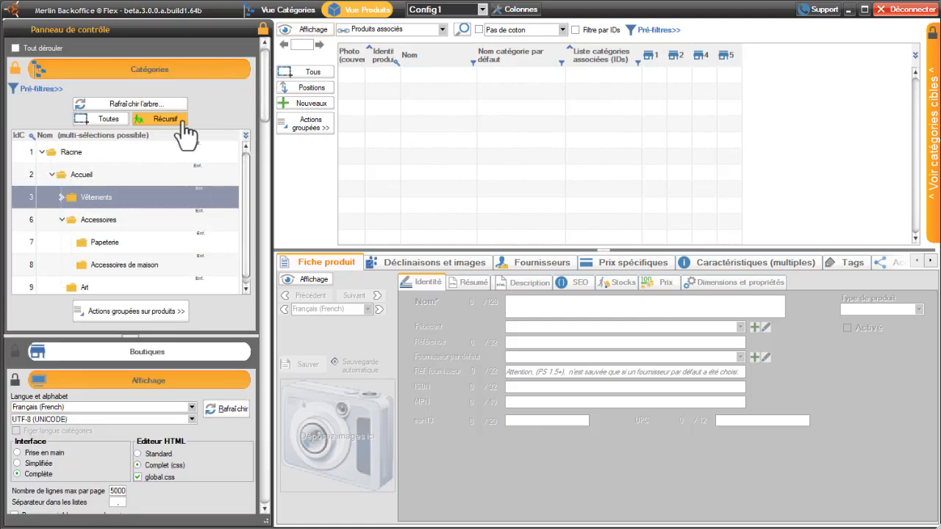
{"action": "left_click", "coordinate": [149, 108]}
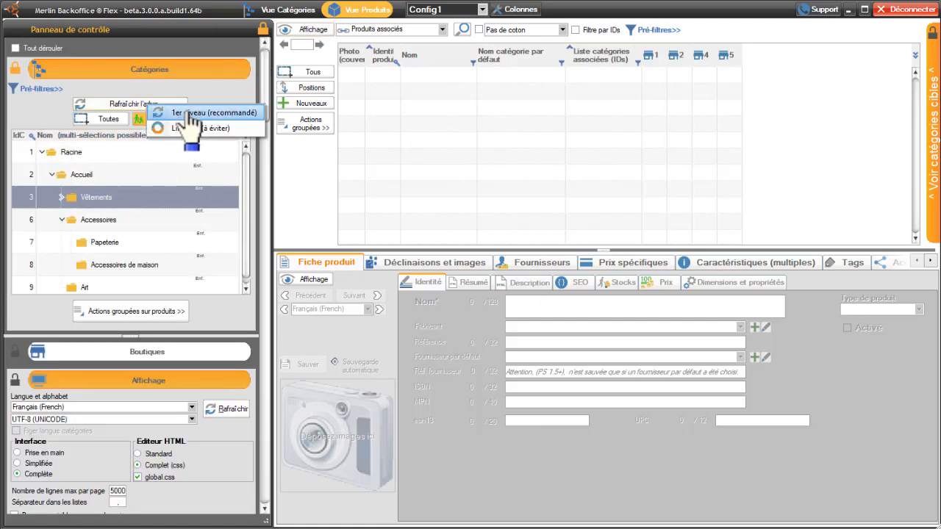
{"action": "left_click", "coordinate": [187, 112]}
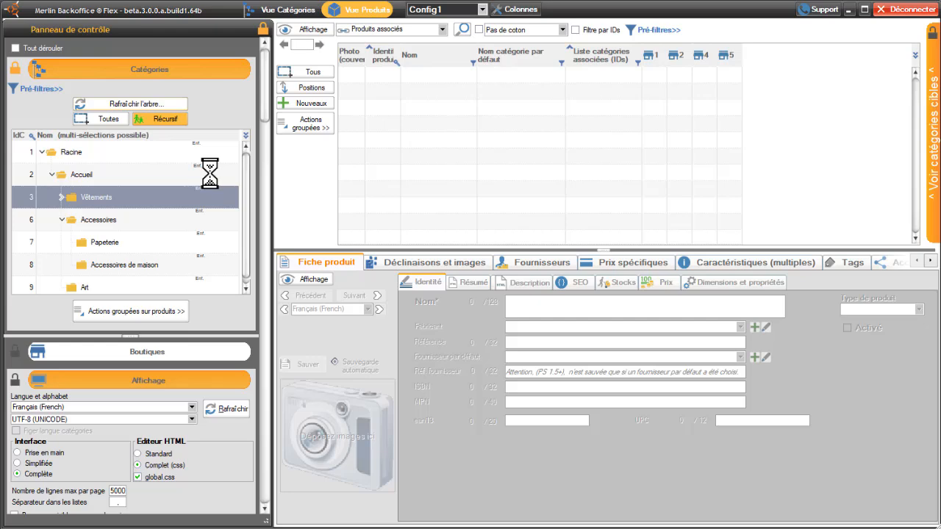
{"action": "left_click", "coordinate": [51, 175]}
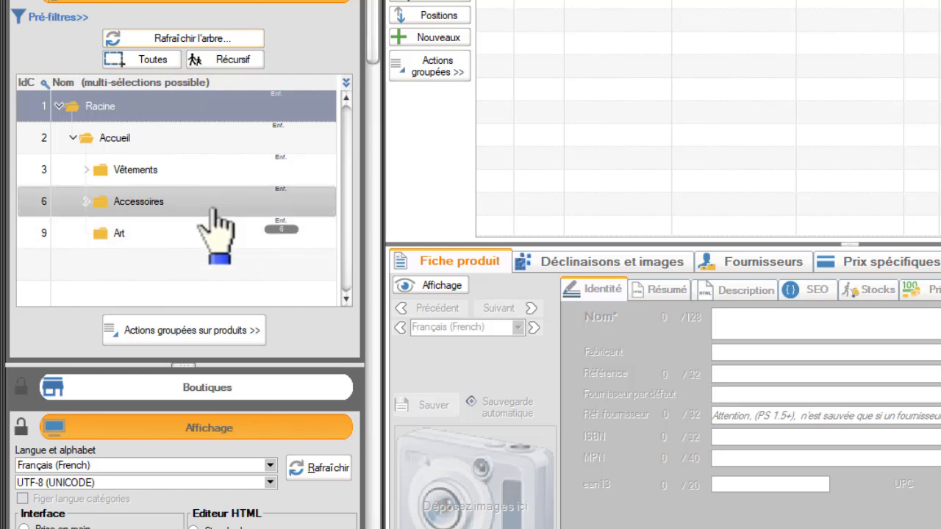
{"action": "left_click", "coordinate": [86, 170]}
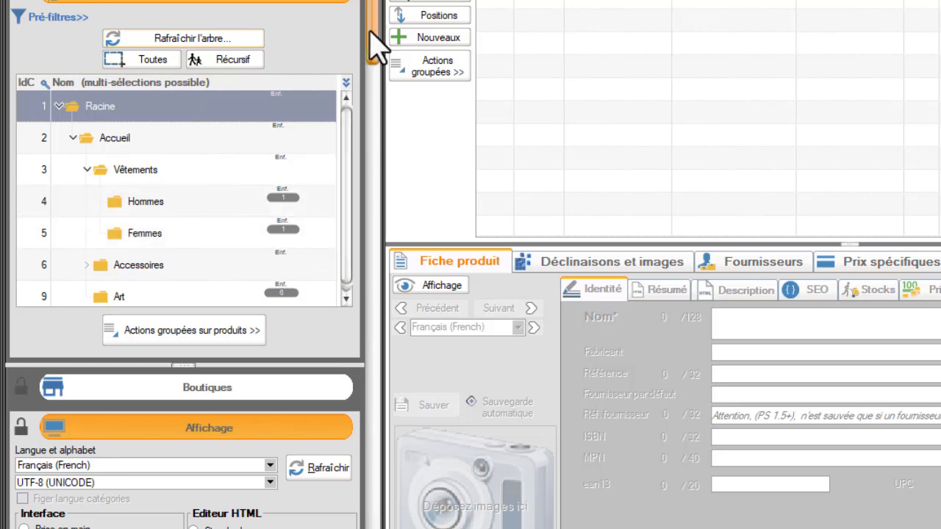
- Change the product counter setting to Produits associés
{"action": "left_click_drag", "start_coordinate": [373, 42], "coordinate": [383, 89]}
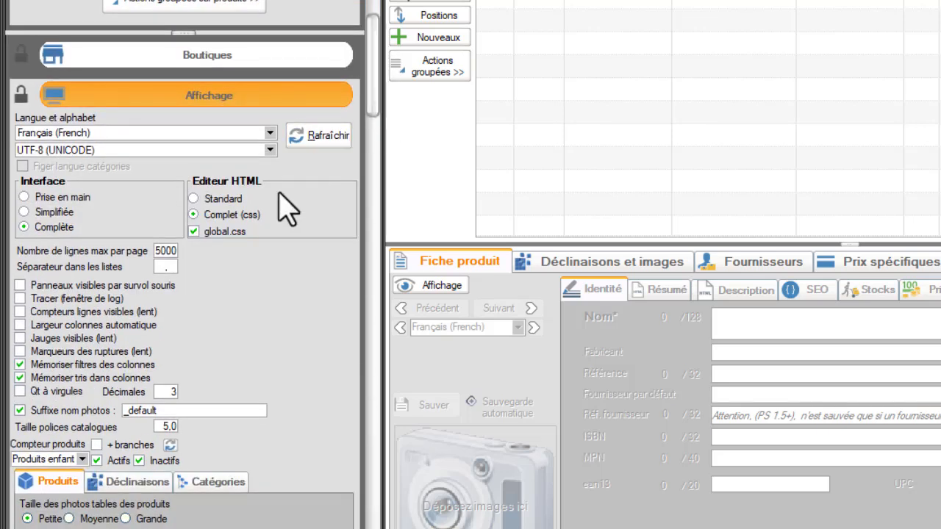
{"action": "left_click", "coordinate": [85, 460]}
{"action": "left_click", "coordinate": [83, 460]}
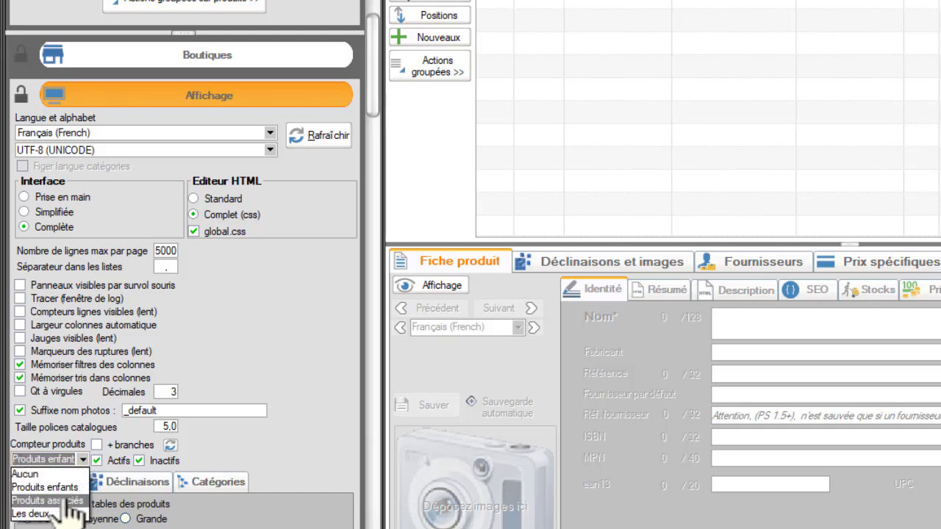
{"action": "left_click", "coordinate": [59, 494]}
- Reload the category tree at first level with the associated product counters, and expand Accueil and Vêtements
{"action": "left_click_drag", "start_coordinate": [378, 105], "coordinate": [384, 14]}
{"action": "left_click", "coordinate": [191, 42]}
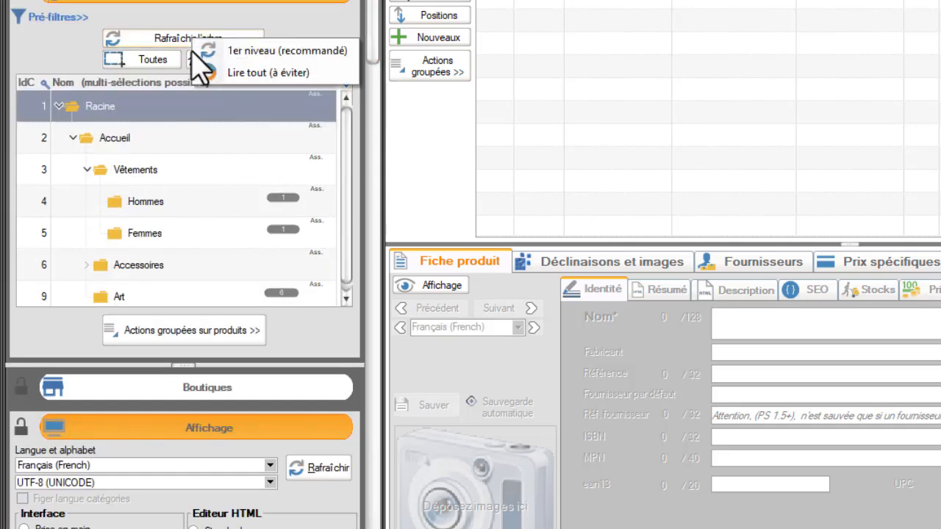
{"action": "left_click", "coordinate": [245, 50]}
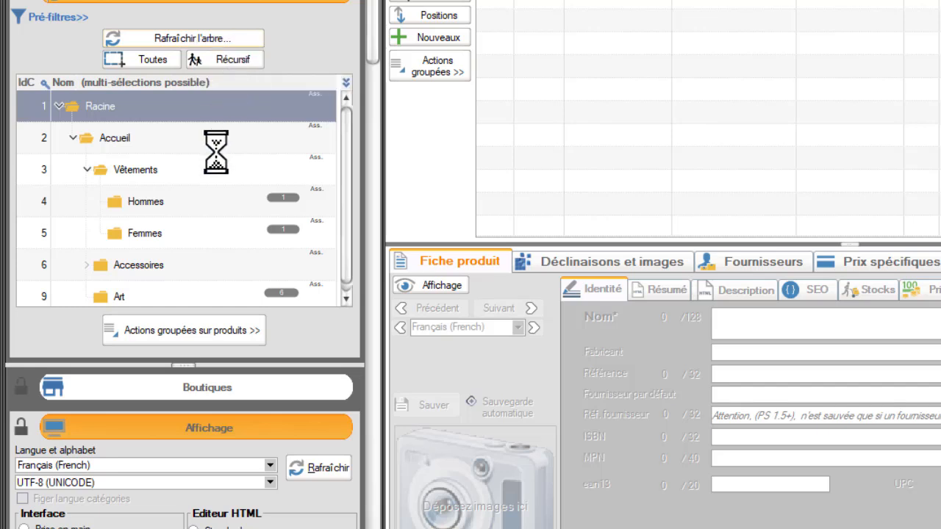
{"action": "left_click", "coordinate": [71, 137]}
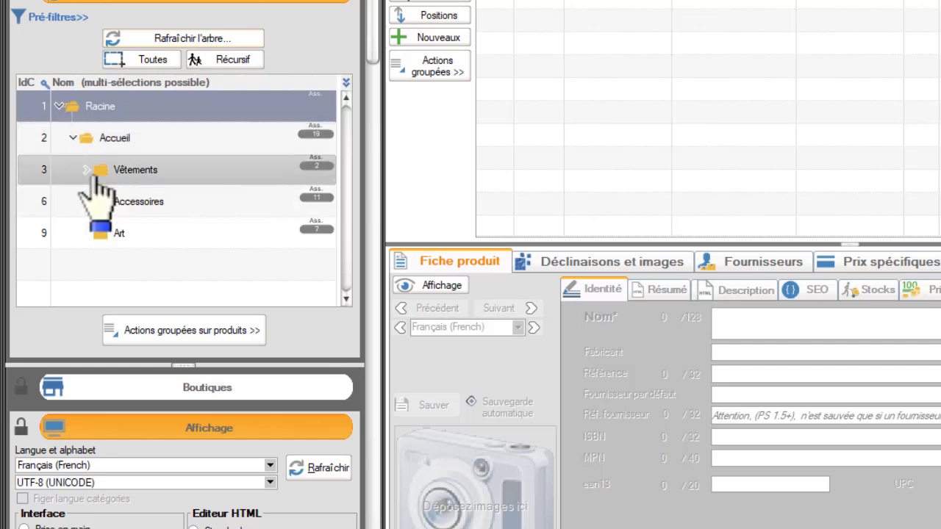
{"action": "left_click", "coordinate": [86, 169]}
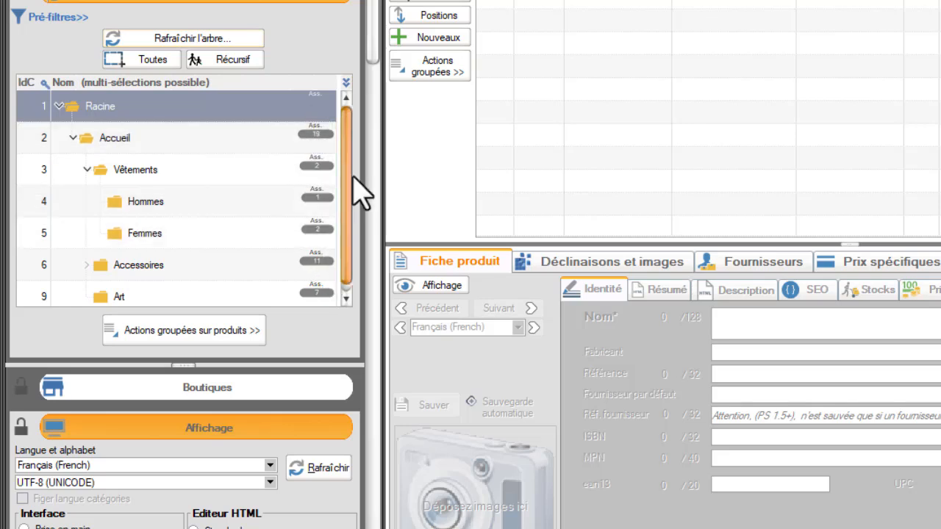
- Set the product counter to Les deux and recalculate the counters to show child and associated products in the tree
{"action": "left_click_drag", "start_coordinate": [372, 81], "coordinate": [384, 147]}
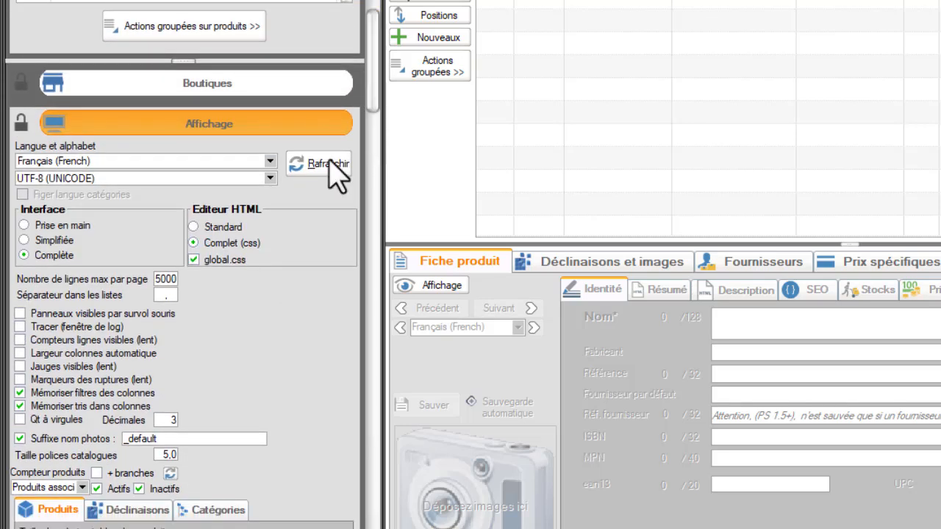
{"action": "left_click", "coordinate": [82, 488]}
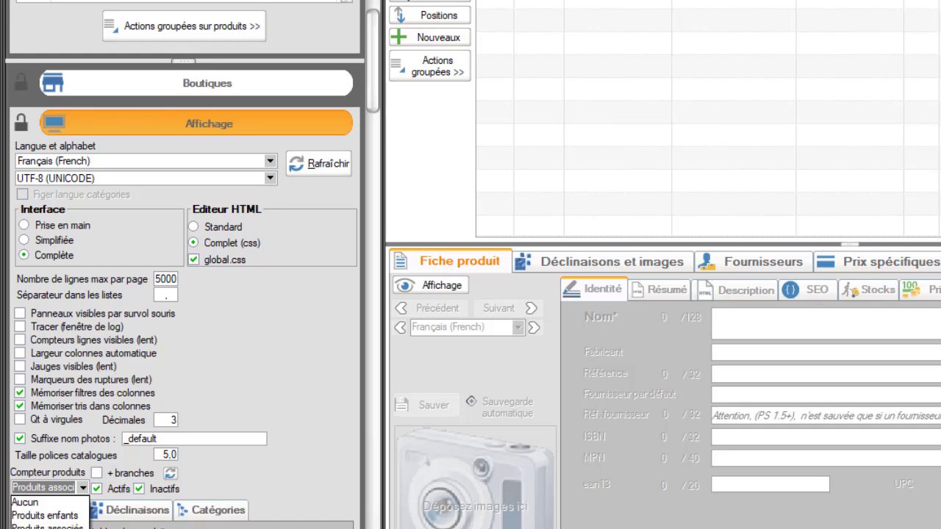
{"action": "left_click", "coordinate": [47, 528]}
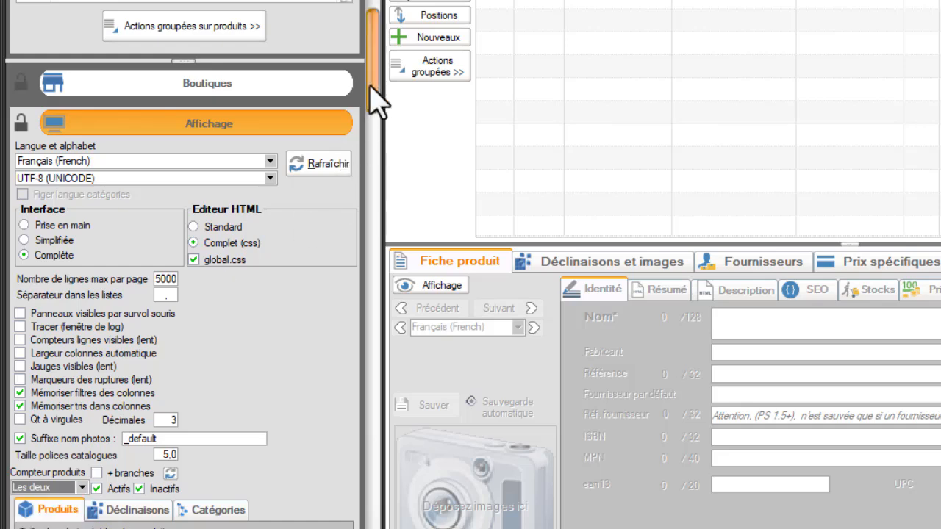
{"action": "left_click_drag", "start_coordinate": [372, 84], "coordinate": [380, 13]}
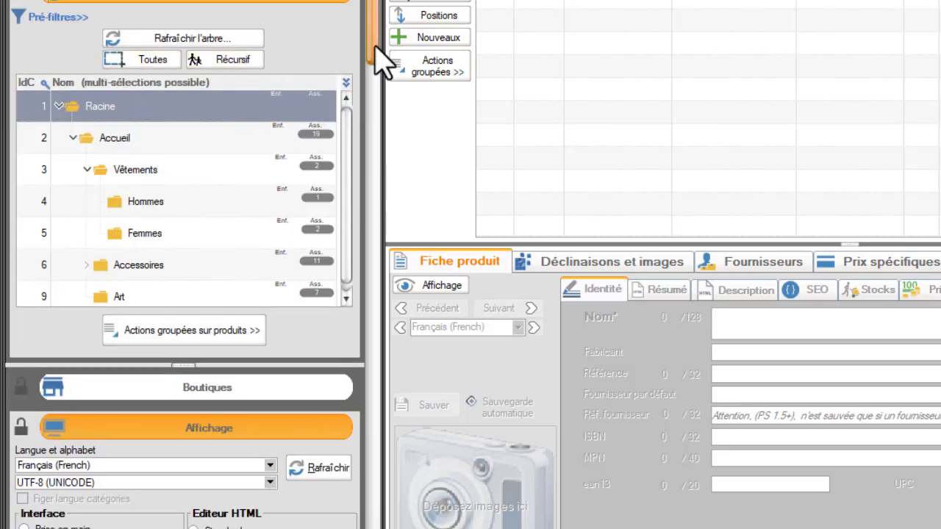
{"action": "left_click_drag", "start_coordinate": [378, 50], "coordinate": [381, 107]}
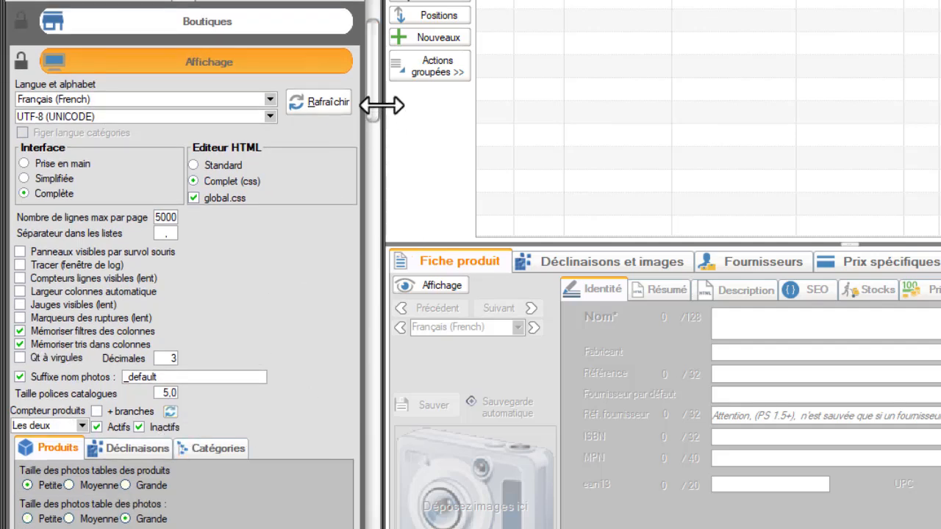
{"action": "left_click_drag", "start_coordinate": [382, 105], "coordinate": [385, 21]}
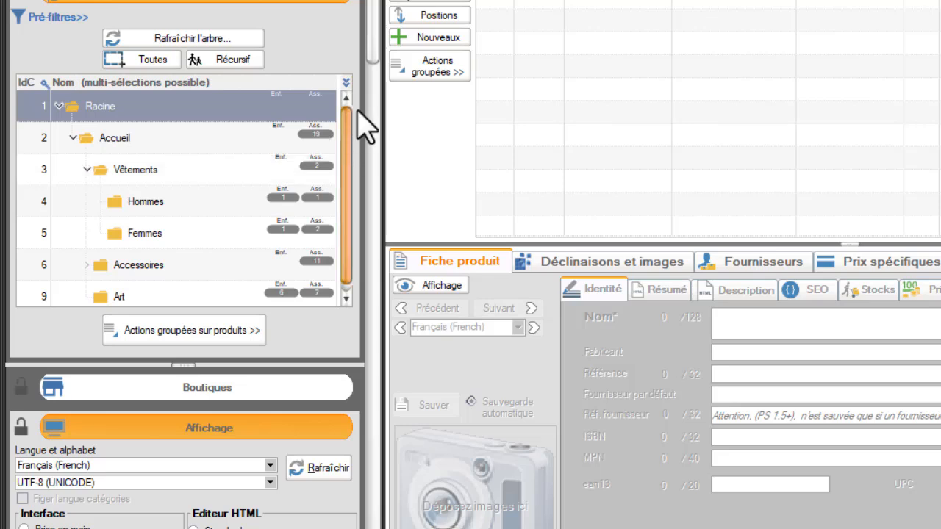
- Limit the product counters to inactive products only, recalculate them and check the category tree
{"action": "left_click_drag", "start_coordinate": [372, 40], "coordinate": [372, 121]}
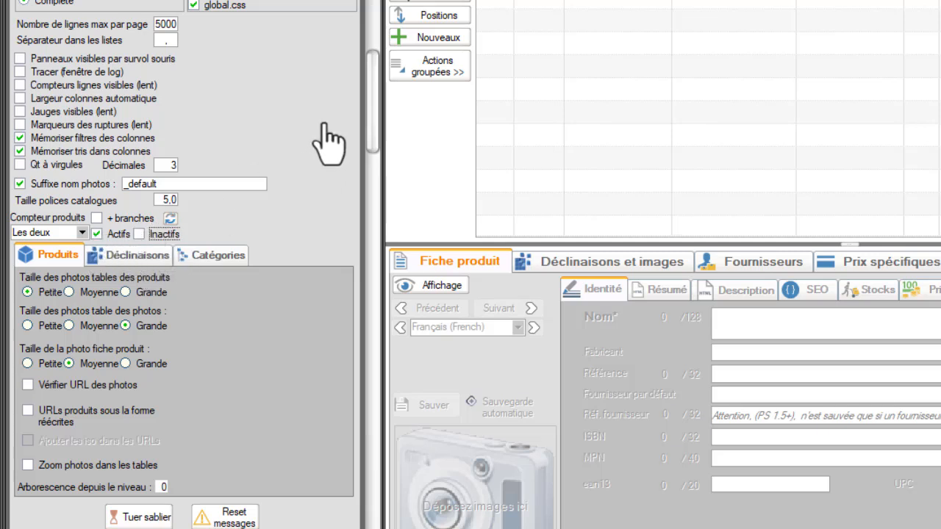
{"action": "left_click_drag", "start_coordinate": [375, 121], "coordinate": [374, 83]}
{"action": "left_click", "coordinate": [97, 406]}
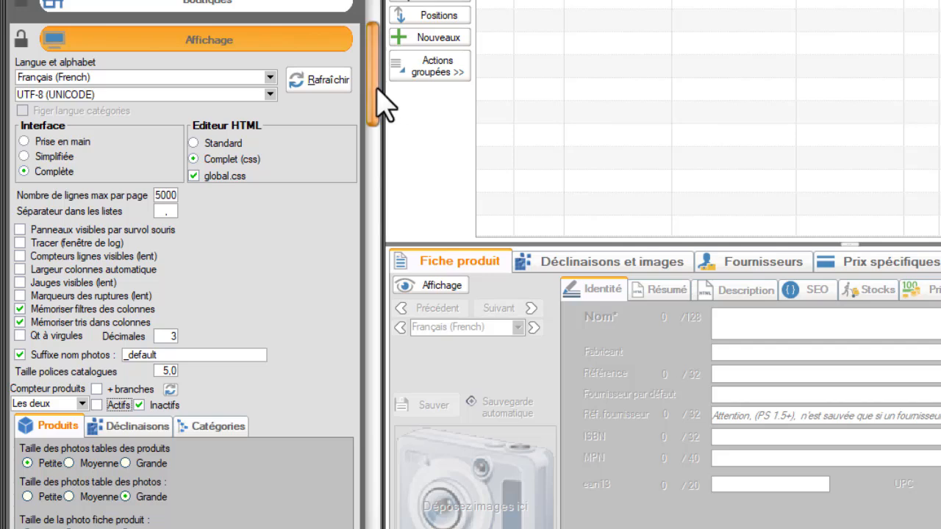
{"action": "left_click", "coordinate": [168, 391]}
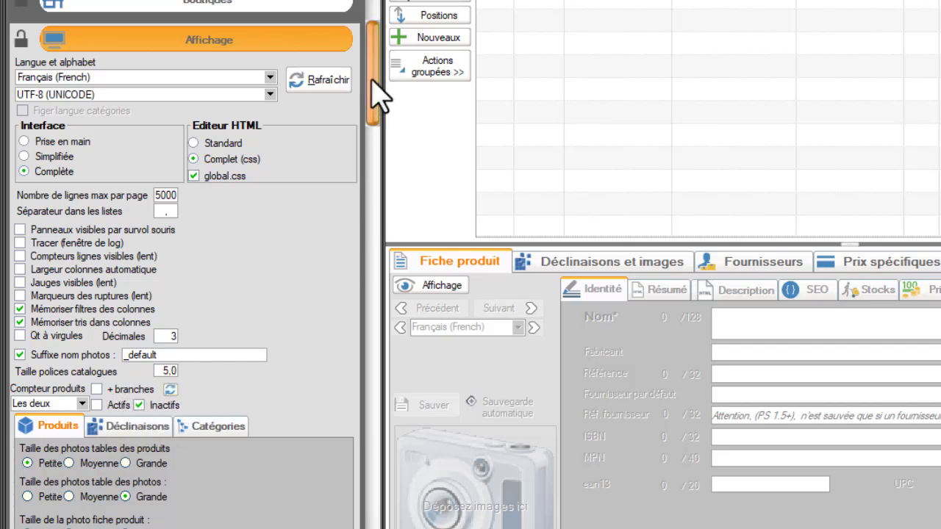
{"action": "left_click_drag", "start_coordinate": [373, 95], "coordinate": [378, 10]}
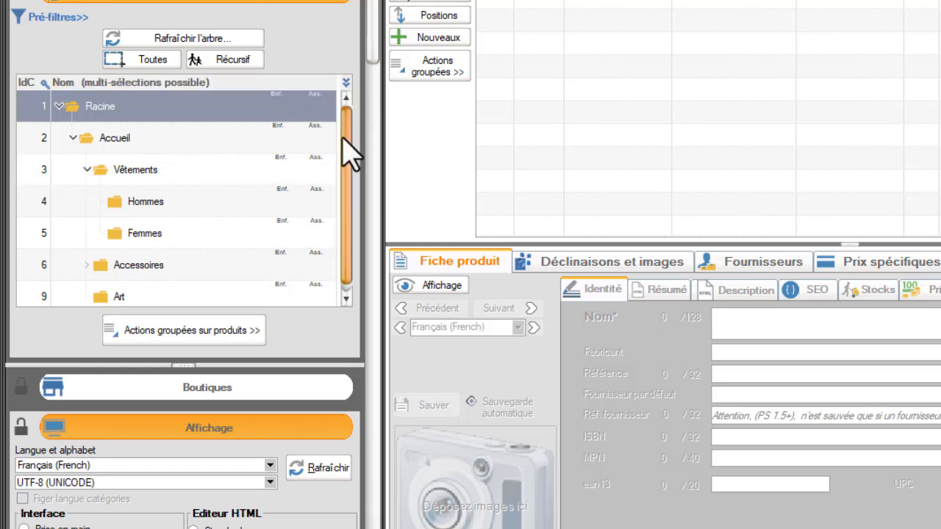
{"action": "left_click_drag", "start_coordinate": [342, 137], "coordinate": [350, 168]}
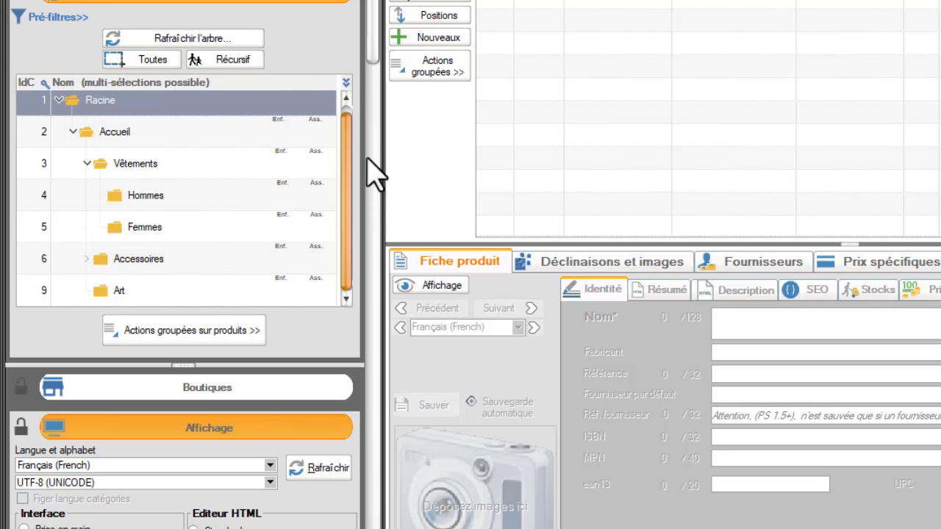
- Include active products and branches in the product counters and recalculate them
{"action": "left_click_drag", "start_coordinate": [382, 65], "coordinate": [385, 111]}
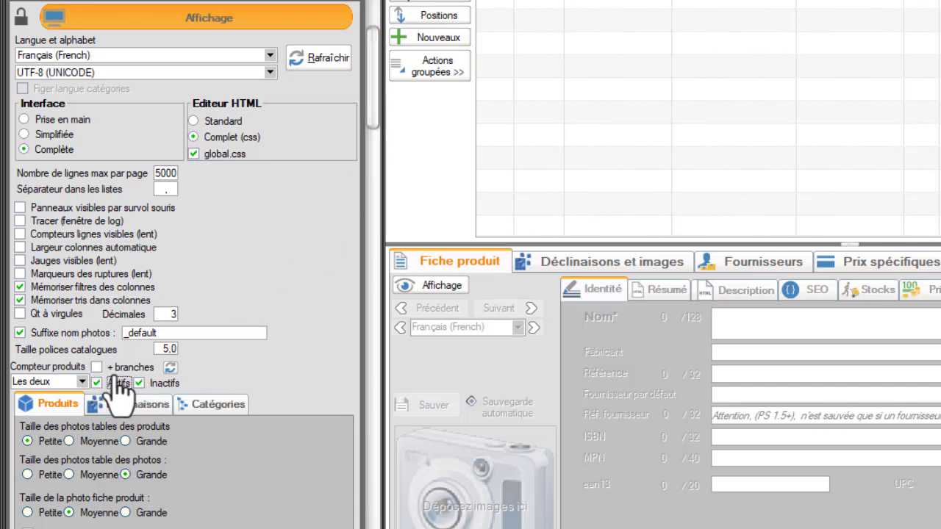
{"action": "left_click", "coordinate": [98, 383]}
{"action": "left_click", "coordinate": [98, 382]}
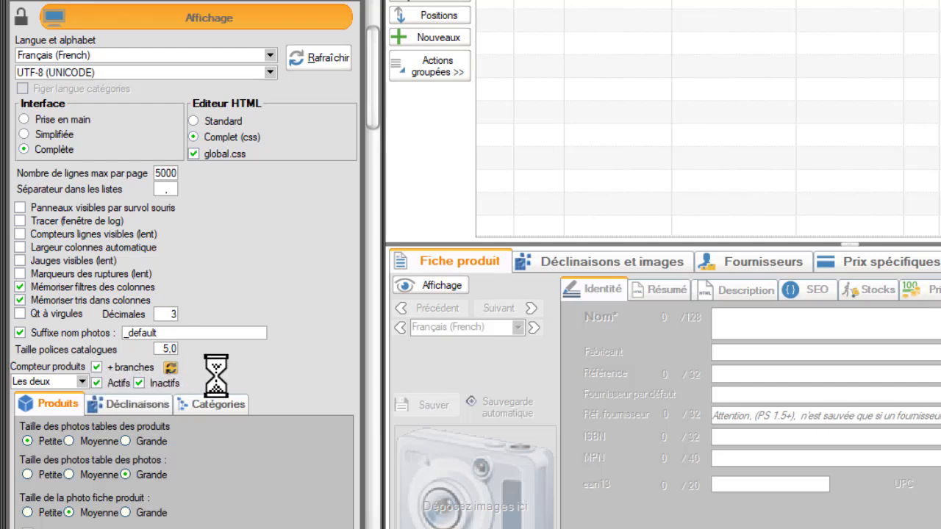
- Examine the child, associated and branch counters in the category tree, selecting Hommes and Accessoires
{"action": "left_click_drag", "start_coordinate": [373, 108], "coordinate": [374, 16]}
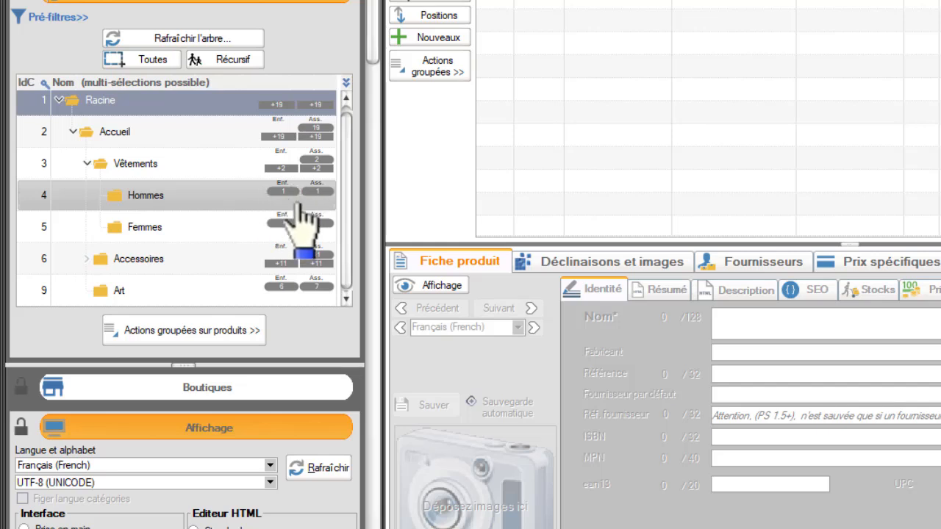
{"action": "left_click", "coordinate": [139, 197]}
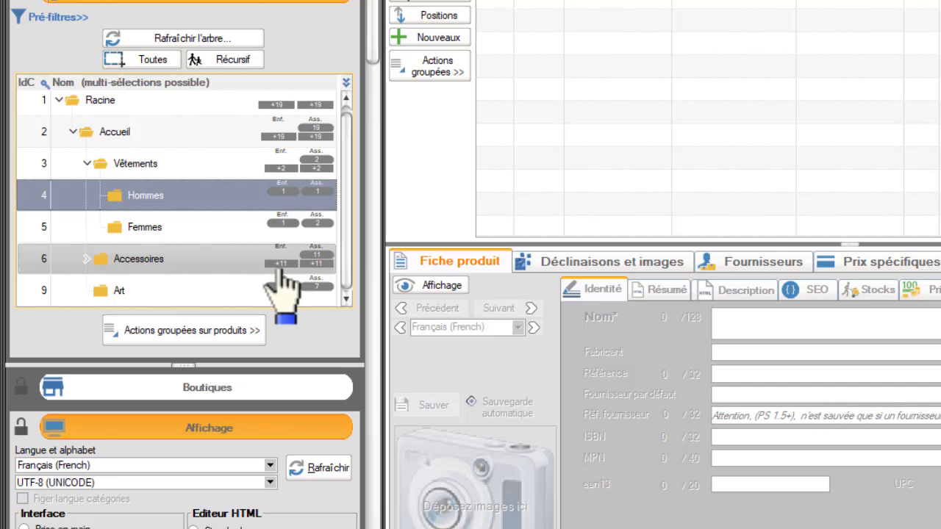
{"action": "left_click", "coordinate": [197, 265]}
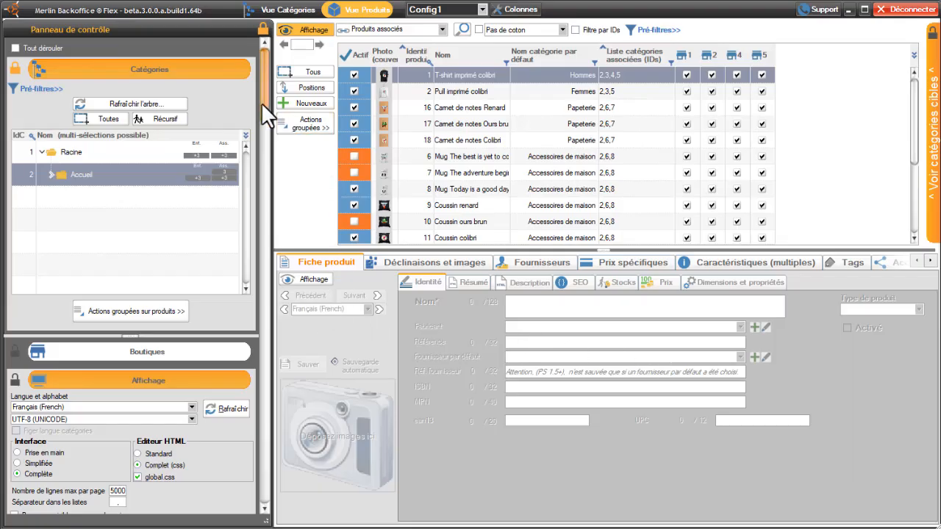
- Limit the product counters to active products only, recalculate them and check the category tree
{"action": "left_click_drag", "start_coordinate": [261, 103], "coordinate": [259, 136]}
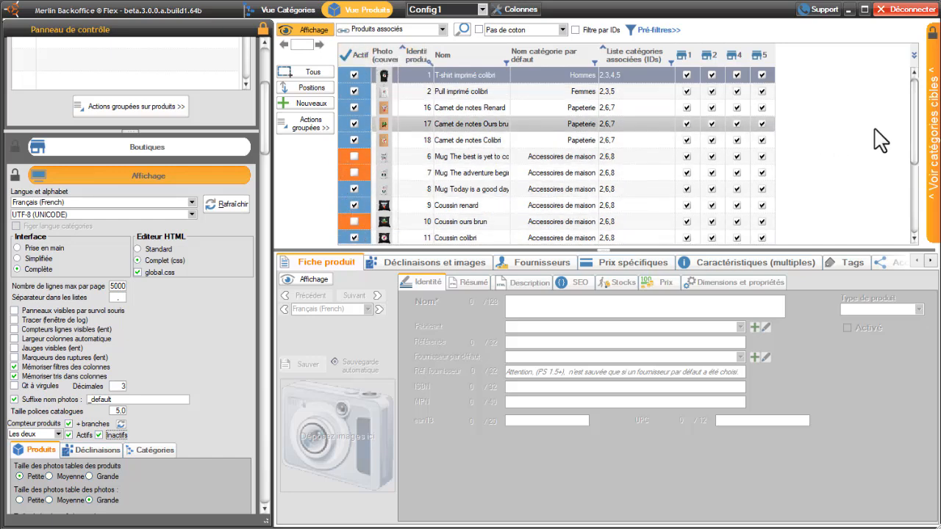
{"action": "mouse_move", "coordinate": [915, 124]}
{"action": "left_mouse_down"}
{"action": "mouse_move", "coordinate": [920, 153]}
{"action": "mouse_move", "coordinate": [919, 126]}
{"action": "left_mouse_up"}
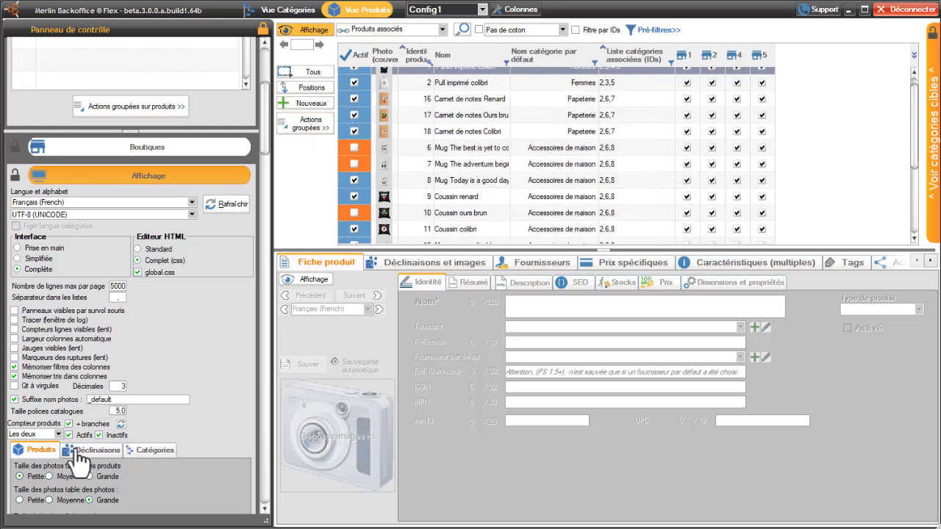
{"action": "left_click", "coordinate": [99, 435]}
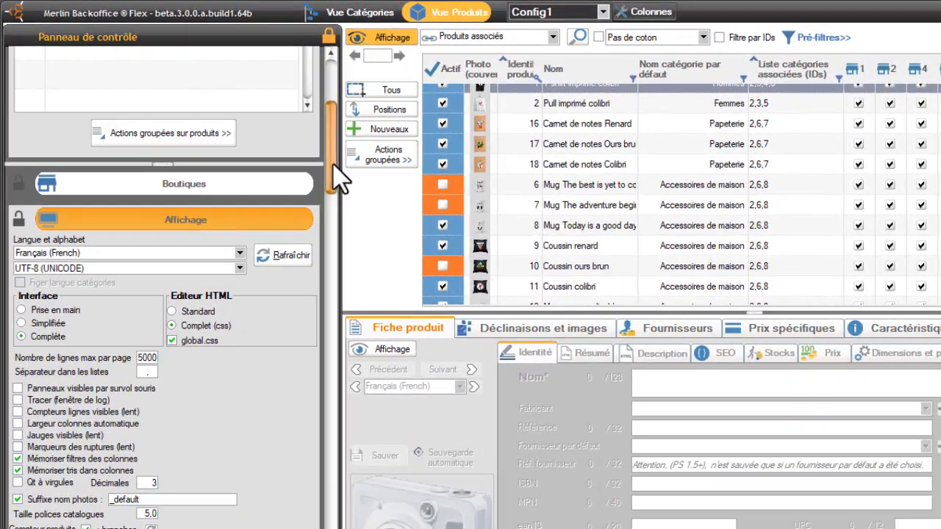
{"action": "left_click_drag", "start_coordinate": [266, 130], "coordinate": [267, 85]}
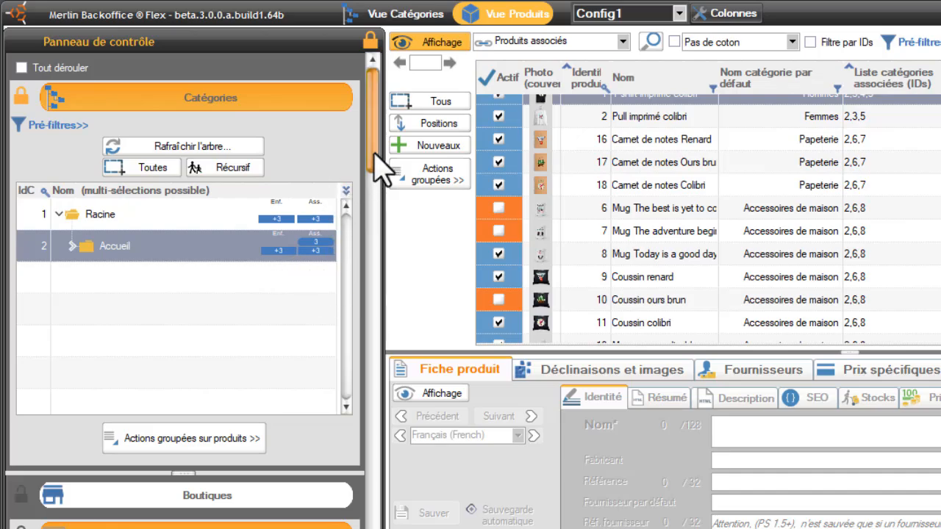
- Switch the product counters from active to inactive products only and check Racine and Accueil in the tree
{"action": "left_click_drag", "start_coordinate": [374, 153], "coordinate": [379, 208]}
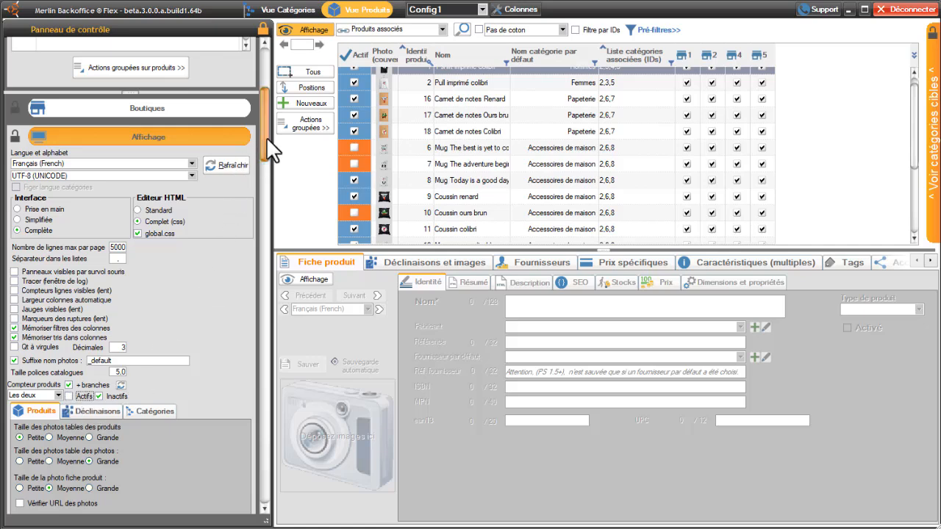
{"action": "left_click_drag", "start_coordinate": [267, 137], "coordinate": [265, 85]}
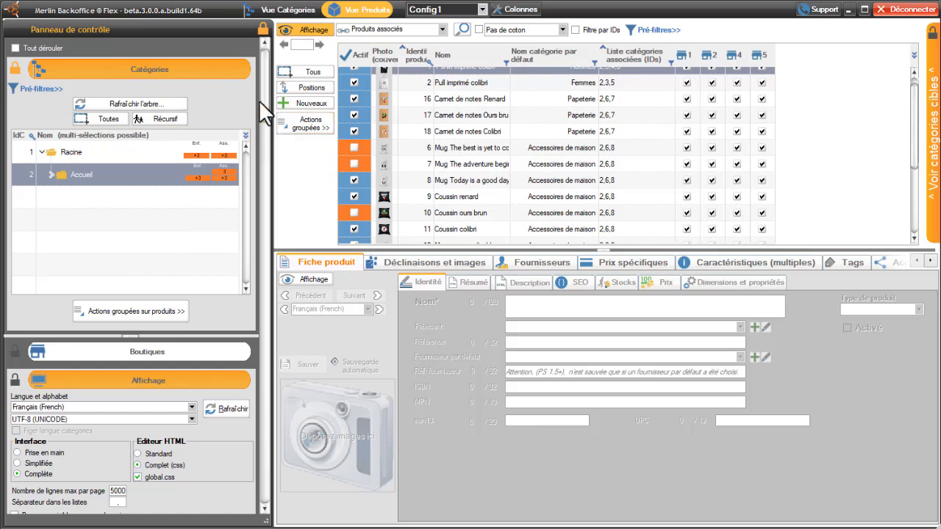
- Count active products again instead of inactive ones and recalculate the category tree counters
{"action": "left_click_drag", "start_coordinate": [269, 105], "coordinate": [266, 142]}
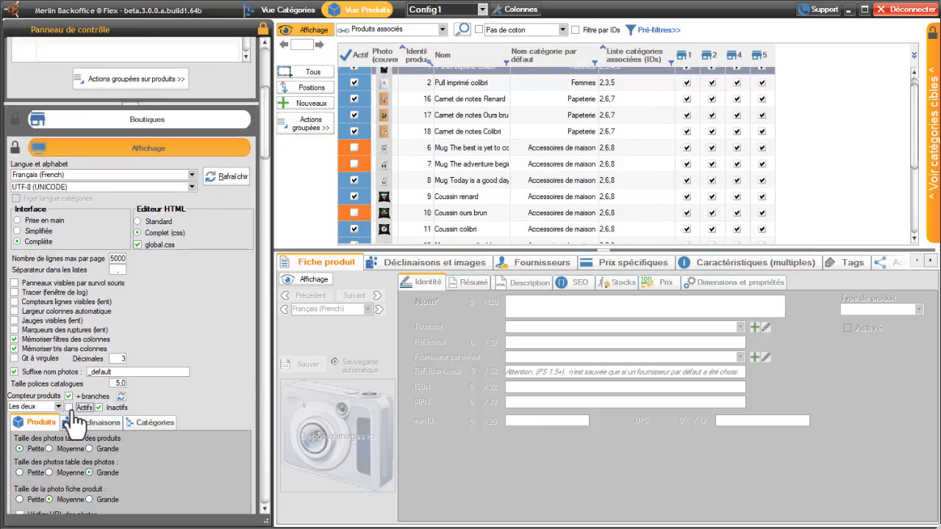
{"action": "left_click", "coordinate": [70, 408]}
{"action": "left_click", "coordinate": [99, 408]}
{"action": "left_click", "coordinate": [121, 397]}
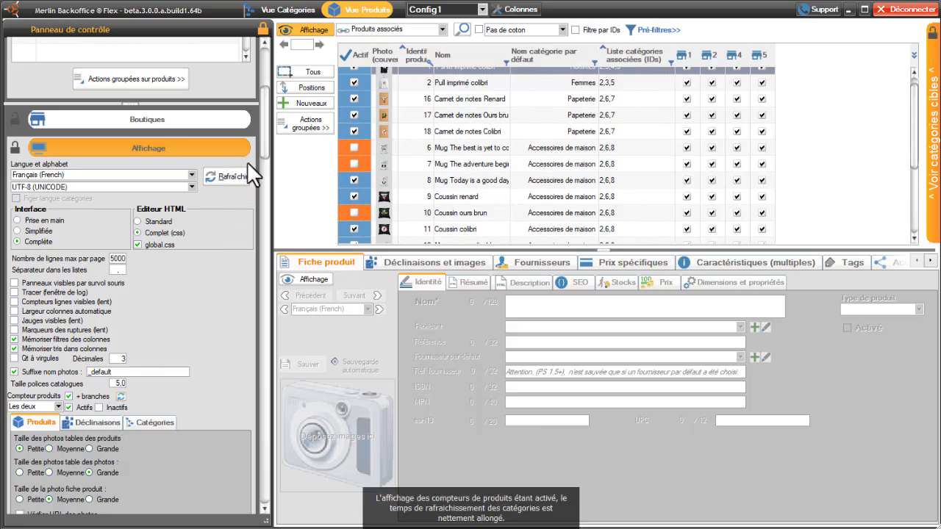
{"action": "left_click_drag", "start_coordinate": [266, 154], "coordinate": [262, 95]}
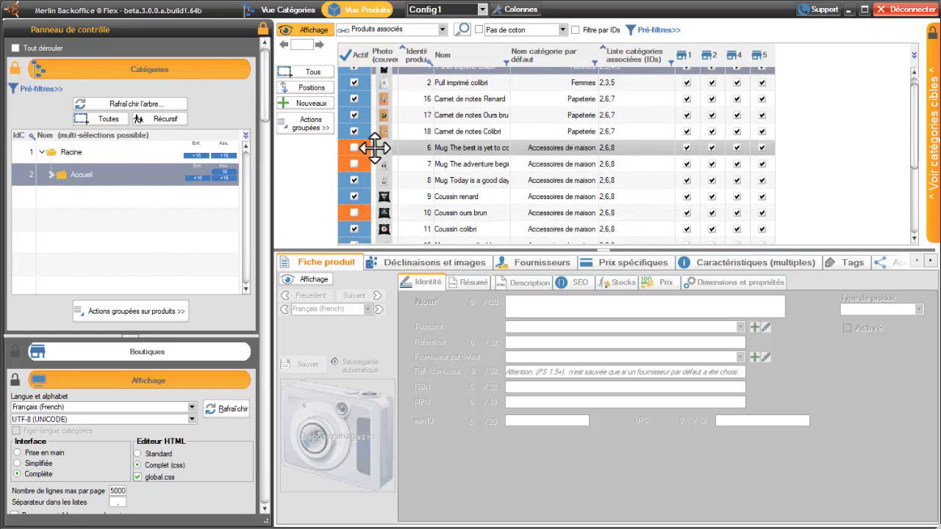
- Deactivate the products Carnet de notes Ours brun and Carnet de notes Colibri together
{"action": "left_click_drag", "start_coordinate": [434, 131], "coordinate": [431, 130]}
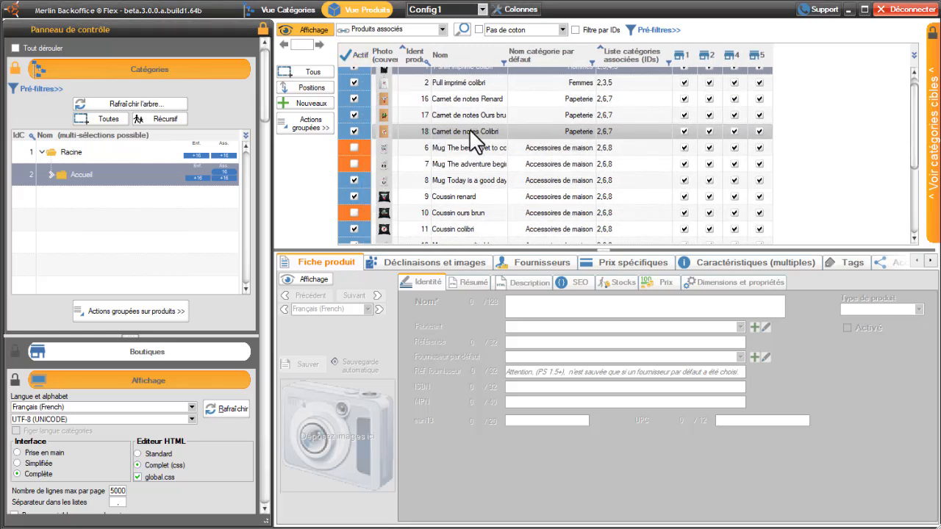
{"action": "left_click", "coordinate": [471, 131]}
{"action": "left_click", "coordinate": [473, 113], "text": "ctrl"}
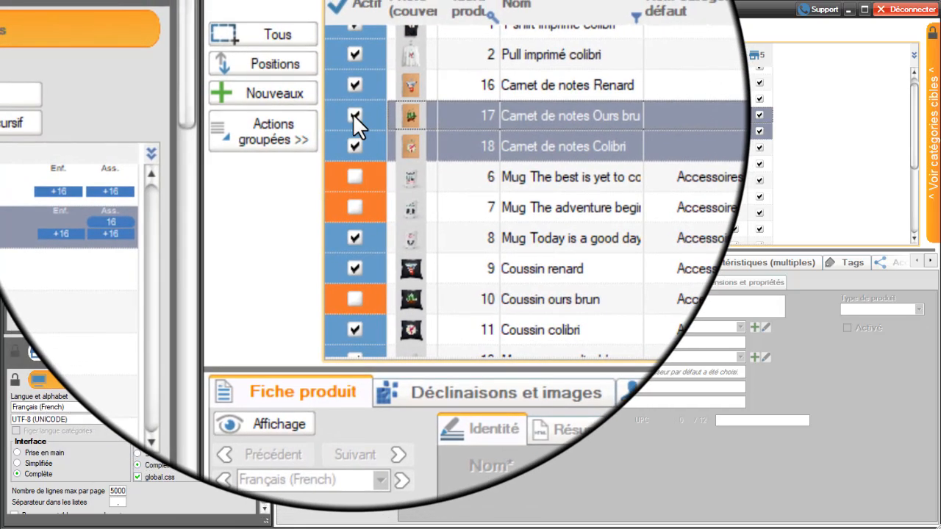
{"action": "left_click", "coordinate": [355, 116]}
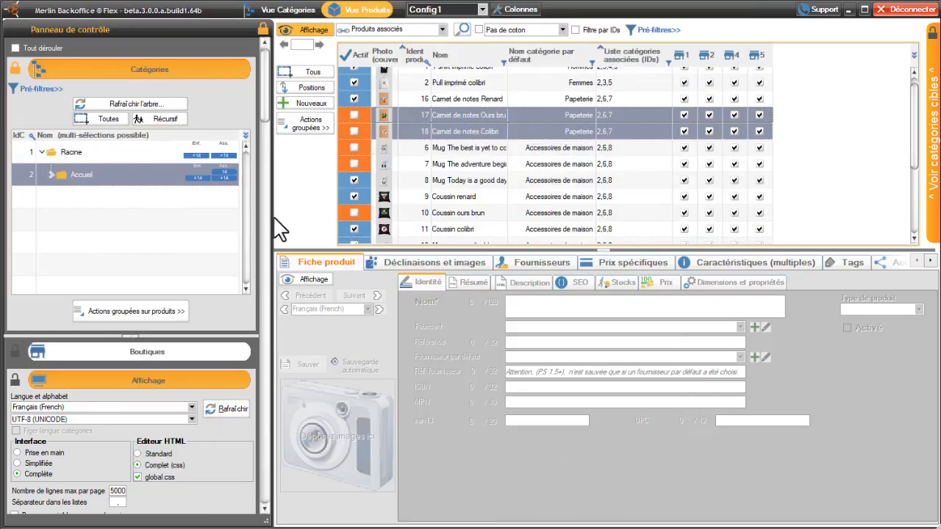
- Recalculate the counters for inactive products only and reactivate the two selected Carnet de notes products
{"action": "left_click_drag", "start_coordinate": [262, 100], "coordinate": [266, 176]}
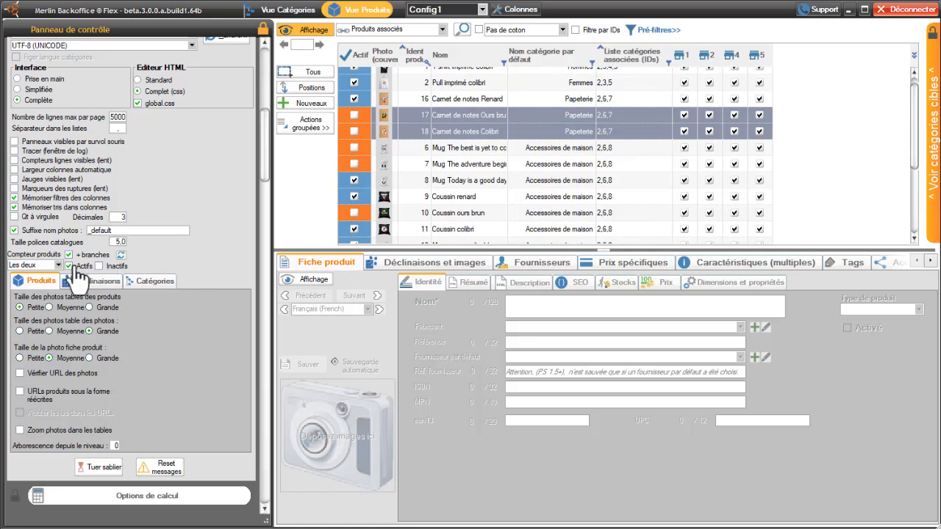
{"action": "left_click", "coordinate": [98, 266]}
{"action": "left_click", "coordinate": [119, 256]}
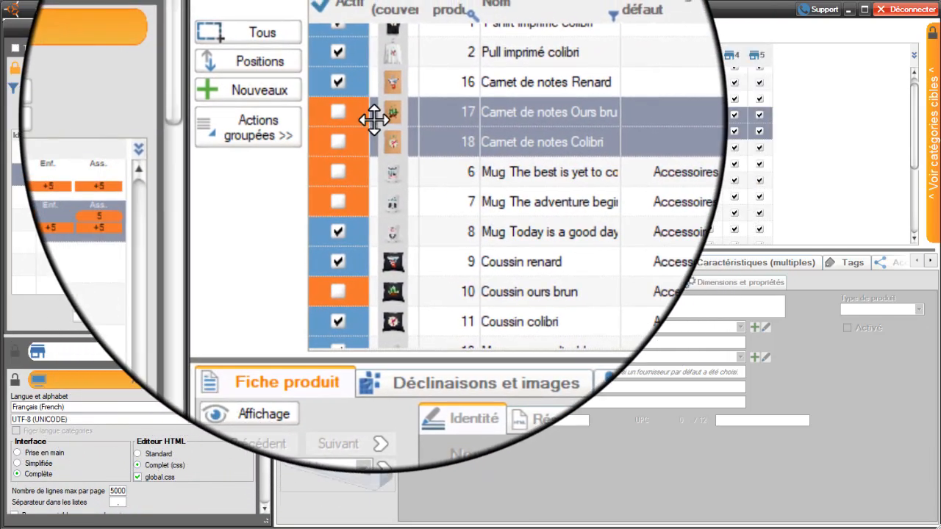
{"action": "left_click", "coordinate": [353, 114]}
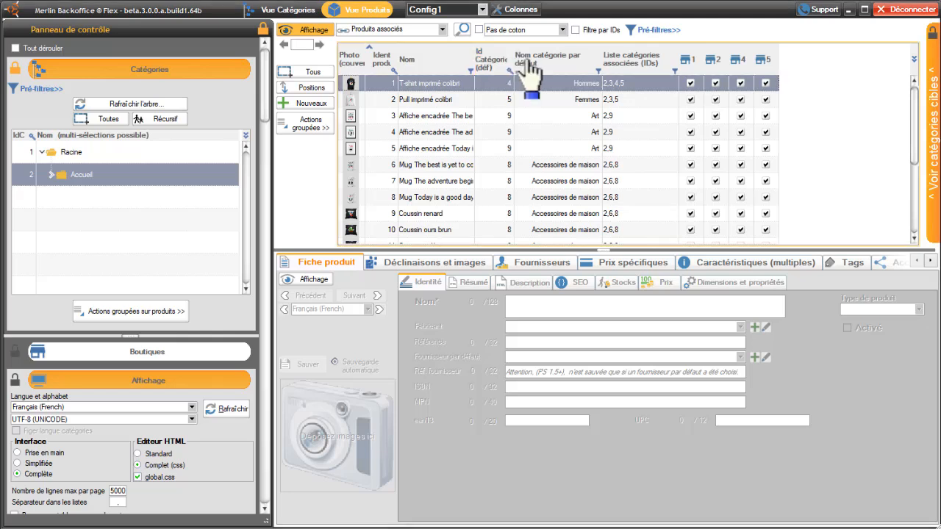
- Widen the Id Catégorie (déf) column and select the T-shirt imprimé colibri product
{"action": "left_click_drag", "start_coordinate": [515, 61], "coordinate": [525, 58]}
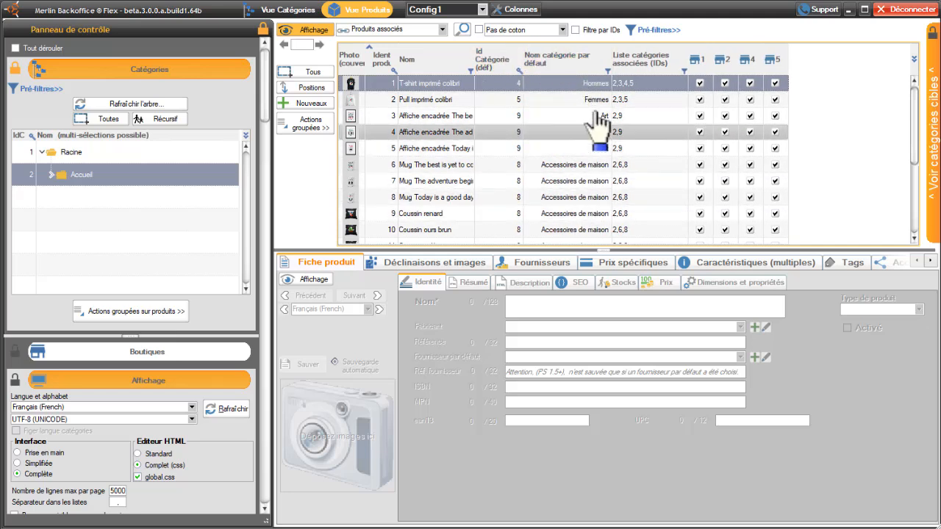
{"action": "left_click", "coordinate": [516, 102]}
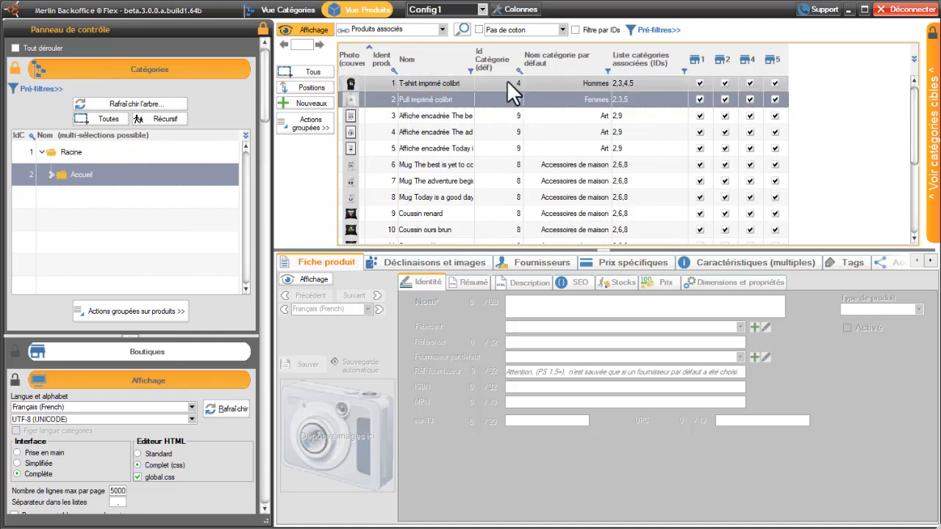
{"action": "left_click", "coordinate": [510, 83]}
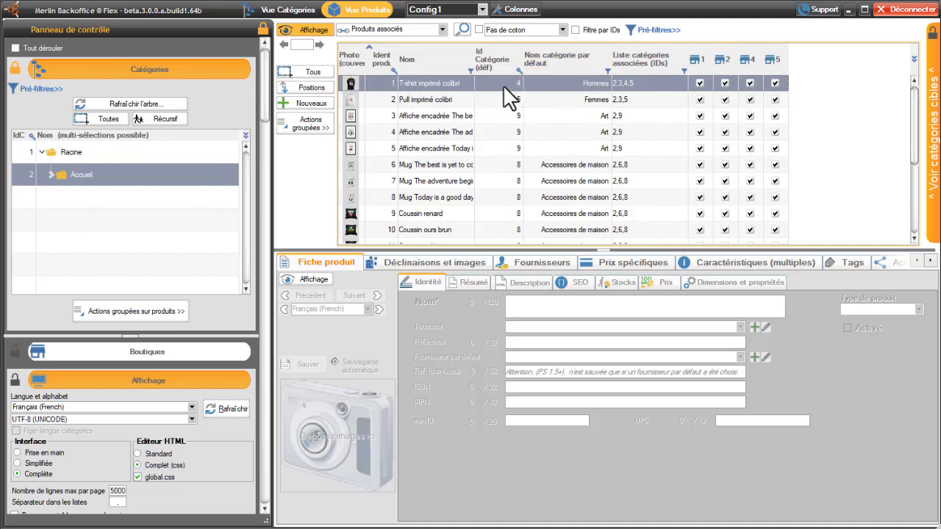
- Expand Accueil and Vêtements in the category tree and display the products associated with Hommes
{"action": "left_click", "coordinate": [51, 175]}
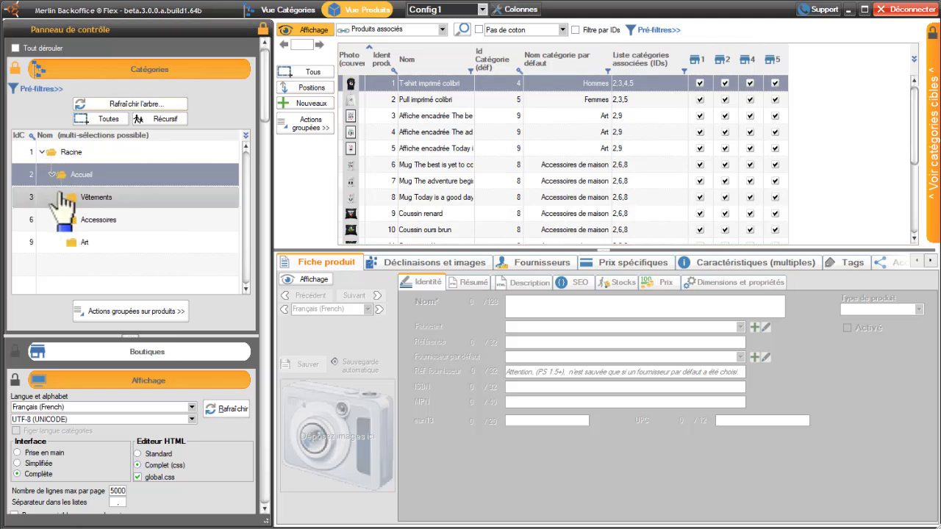
{"action": "left_click", "coordinate": [62, 197]}
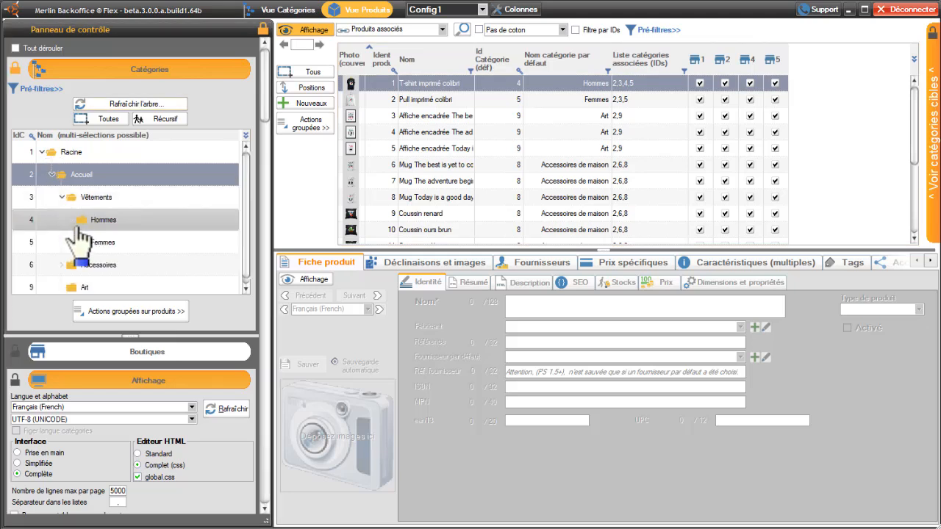
{"action": "left_click", "coordinate": [81, 220]}
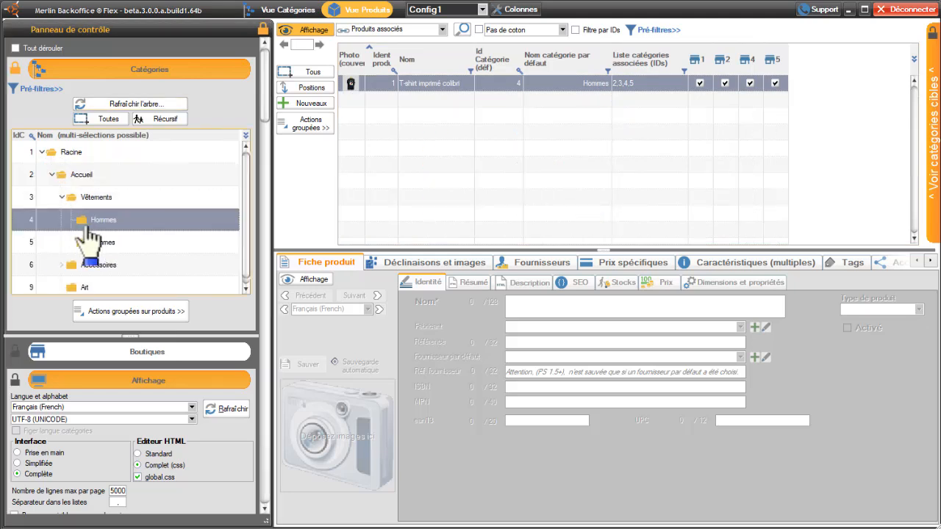
- Set the default category ID of T-shirt imprimé colibri to 5 and make it invisible in its old category
{"action": "left_click", "coordinate": [519, 86]}
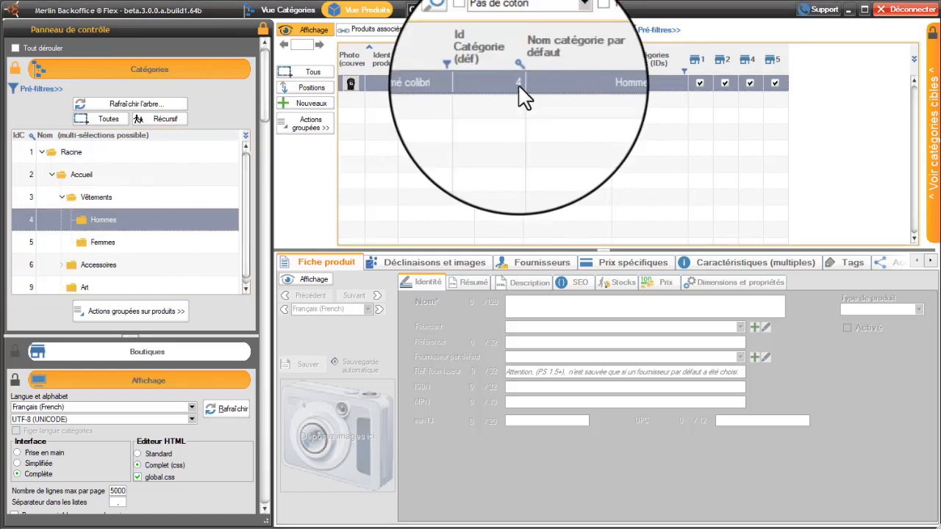
{"action": "left_click", "coordinate": [519, 86]}
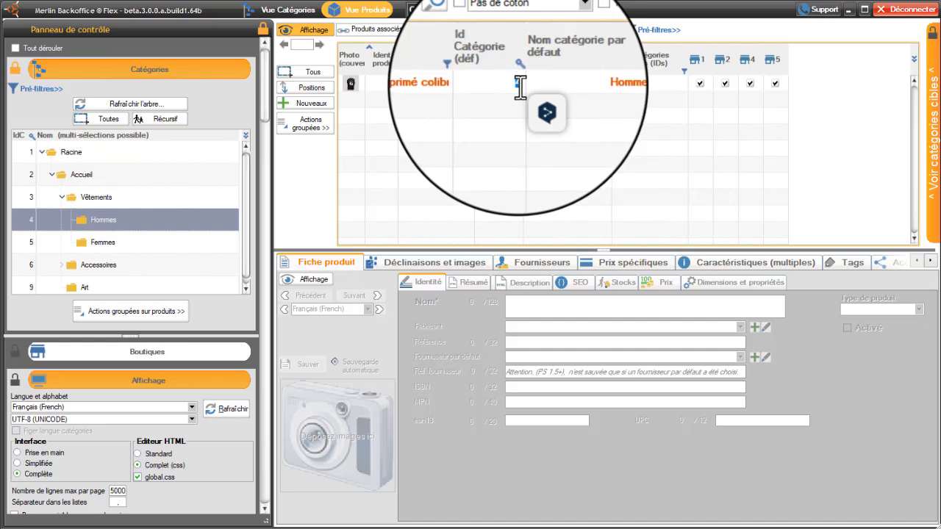
{"action": "type", "text": "5"}
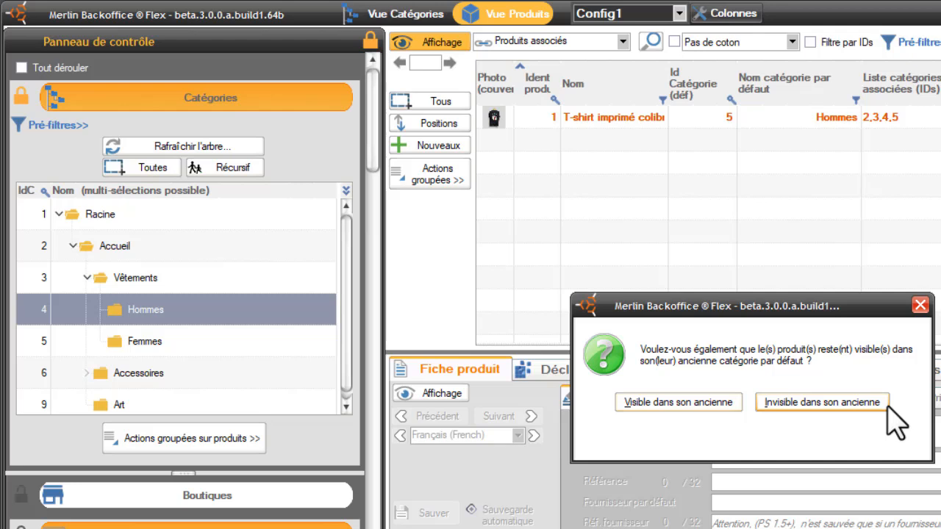
{"action": "left_click", "coordinate": [837, 402]}
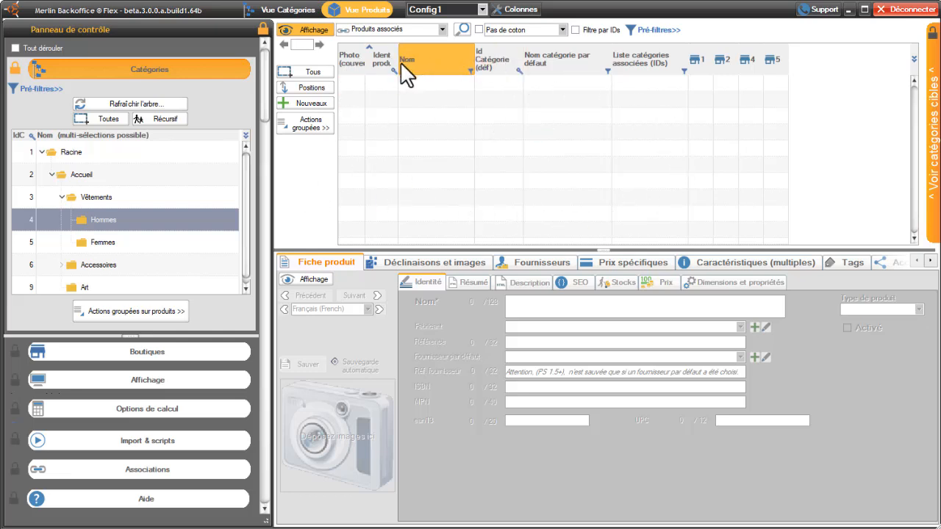
- Switch the product display to Produits enfants and show the products of the Femmes category
{"action": "left_click", "coordinate": [443, 31]}
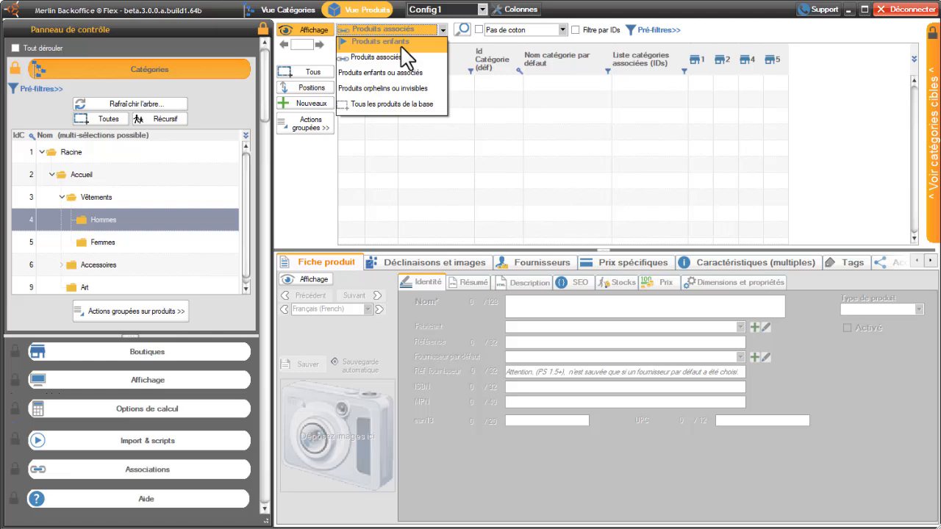
{"action": "left_click", "coordinate": [402, 57]}
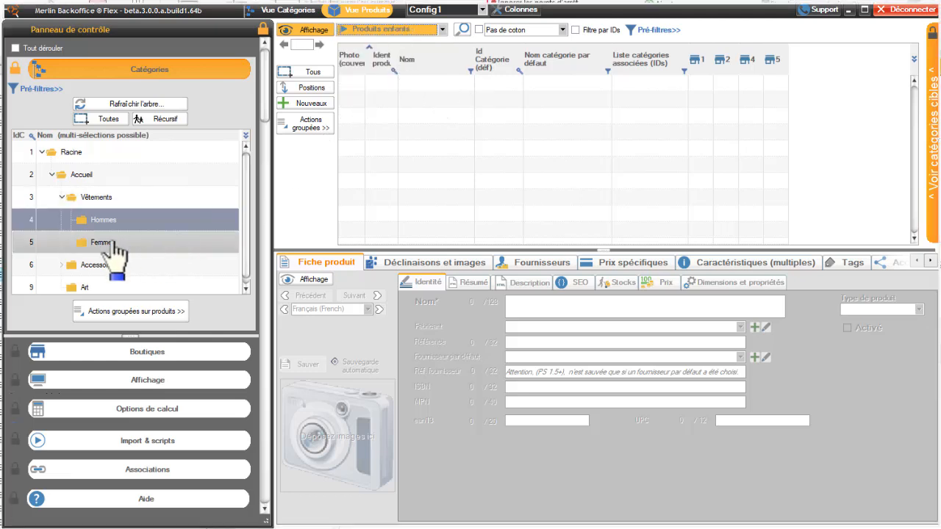
{"action": "left_click", "coordinate": [110, 243]}
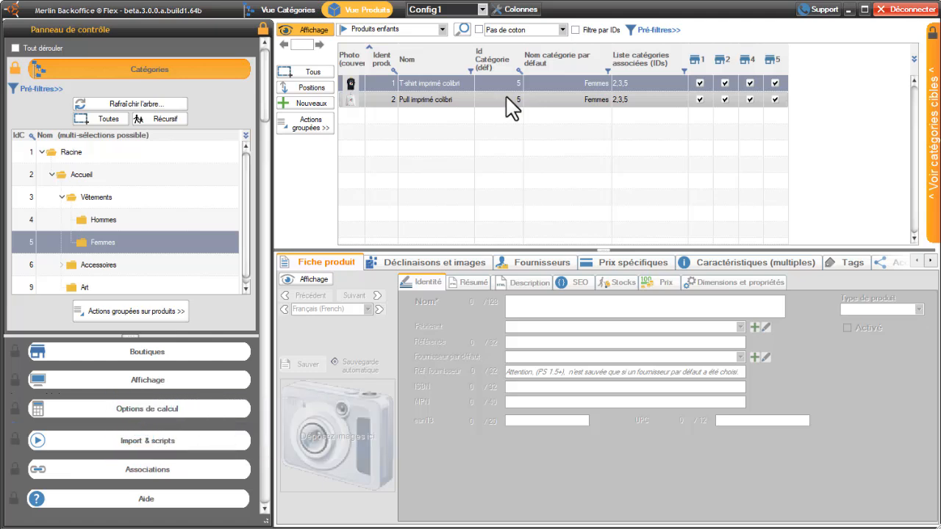
- Move T-shirt imprimé colibri and Pull imprimé colibri to Hommes in all shops, keeping the association with their old category
{"action": "left_click", "coordinate": [449, 101], "text": "ctrl"}
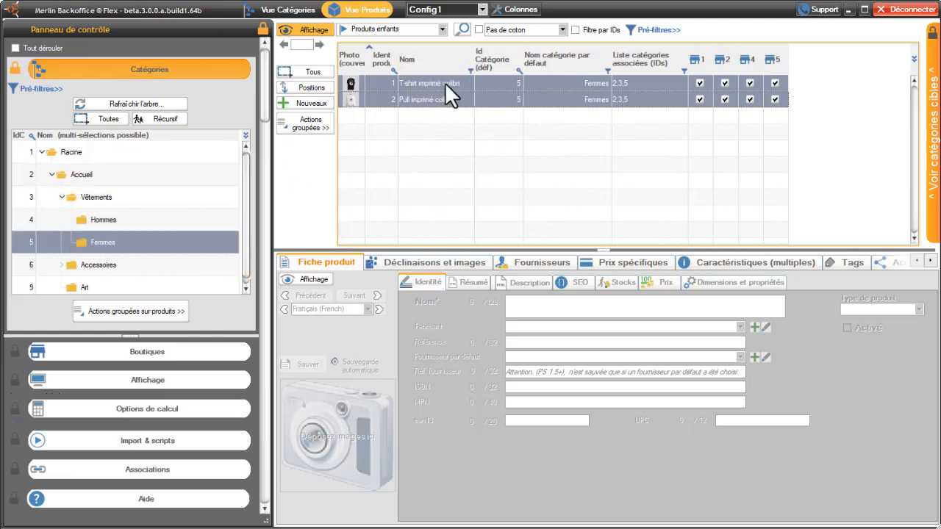
{"action": "left_click_drag", "start_coordinate": [444, 82], "coordinate": [116, 223]}
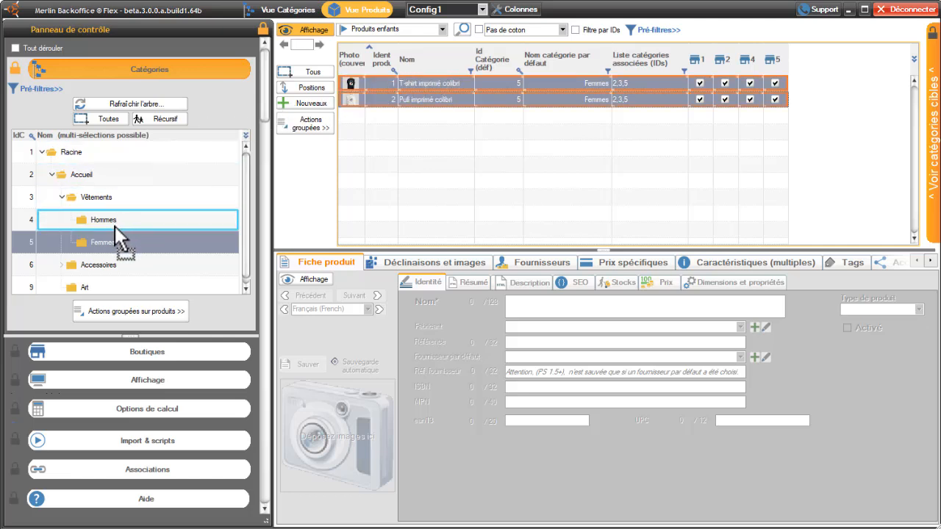
{"action": "mouse_move", "coordinate": [115, 226]}
{"action": "left_mouse_down"}
{"action": "mouse_move", "coordinate": [116, 291]}
{"action": "mouse_move", "coordinate": [120, 163]}
{"action": "mouse_move", "coordinate": [116, 224]}
{"action": "left_mouse_up"}
{"action": "left_click_drag", "start_coordinate": [116, 226], "coordinate": [117, 224]}
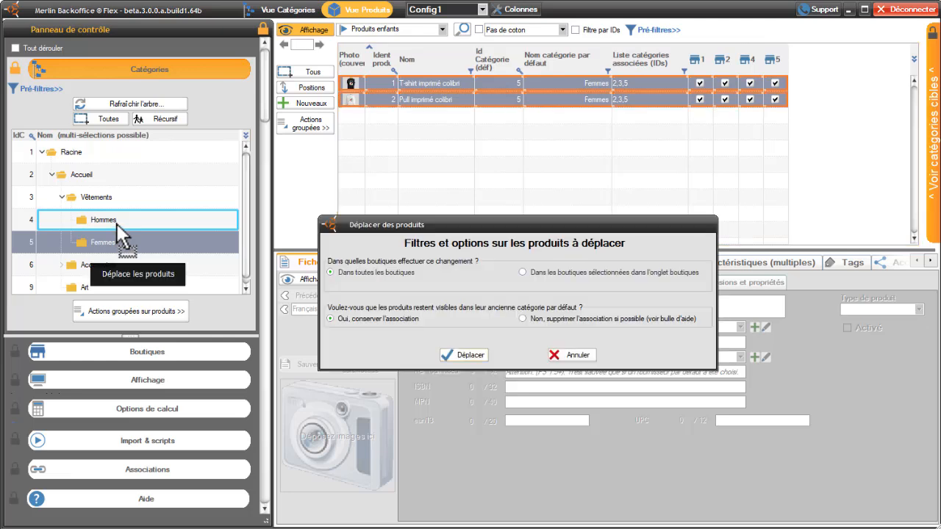
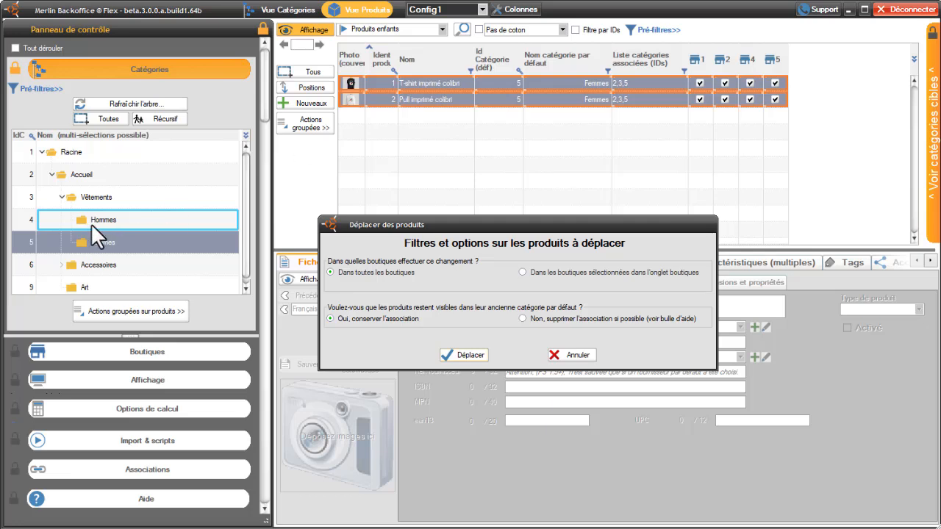
{"action": "left_click", "coordinate": [472, 356]}
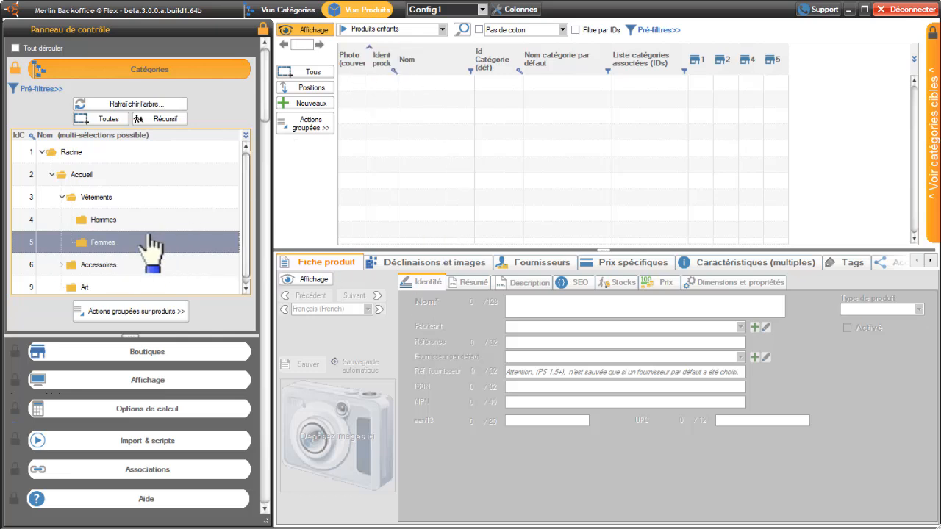
- Display the child products of Hommes and open the Boutiques list of shops
{"action": "left_click_drag", "start_coordinate": [108, 223], "coordinate": [105, 219]}
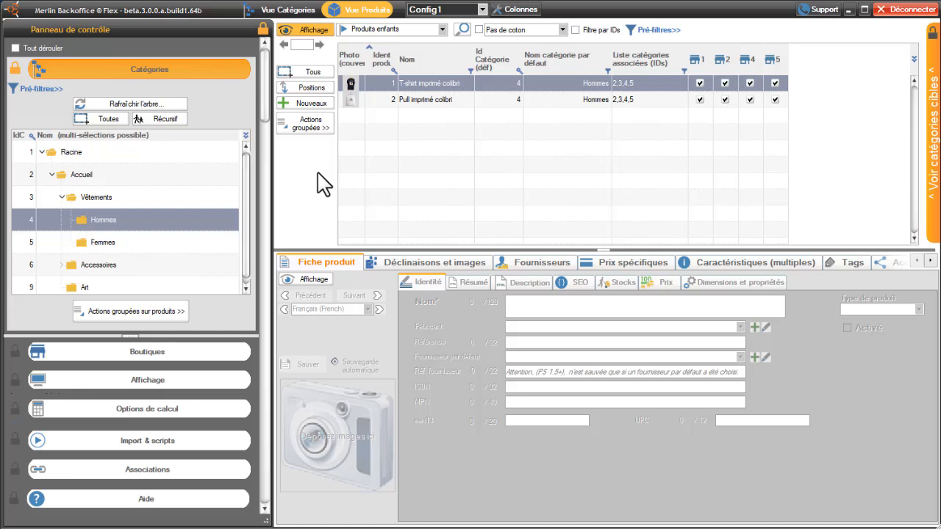
{"action": "left_click", "coordinate": [164, 350]}
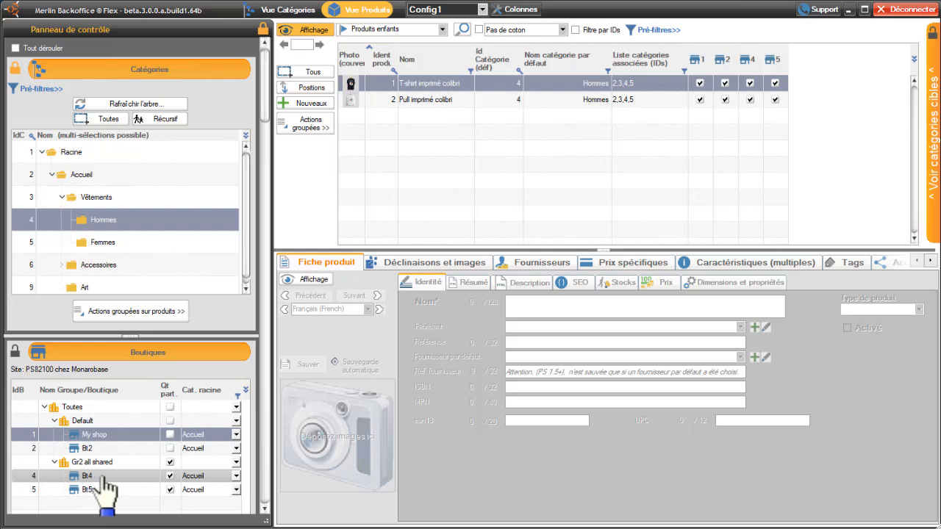
- Collapse the Boutiques list, show the target categories with their product associations, and adjust the category column width
{"action": "left_click", "coordinate": [142, 349]}
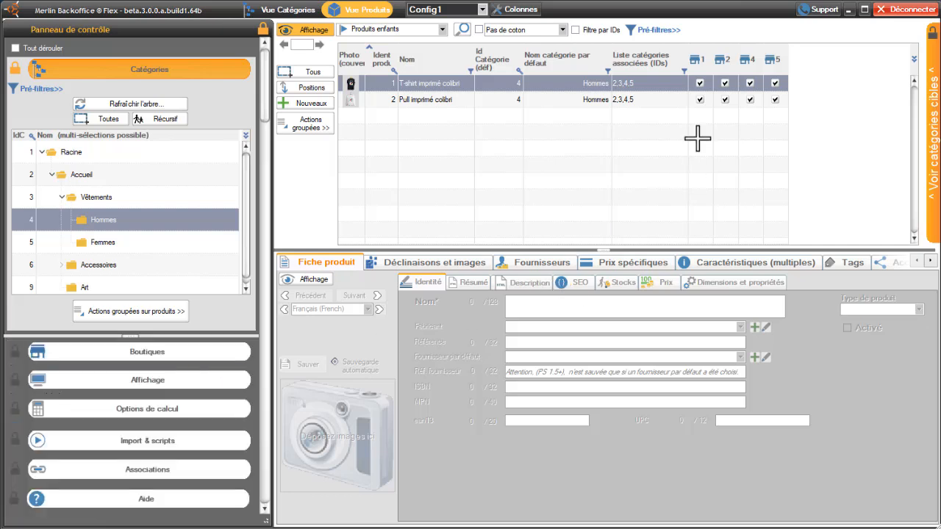
{"action": "left_click", "coordinate": [936, 86]}
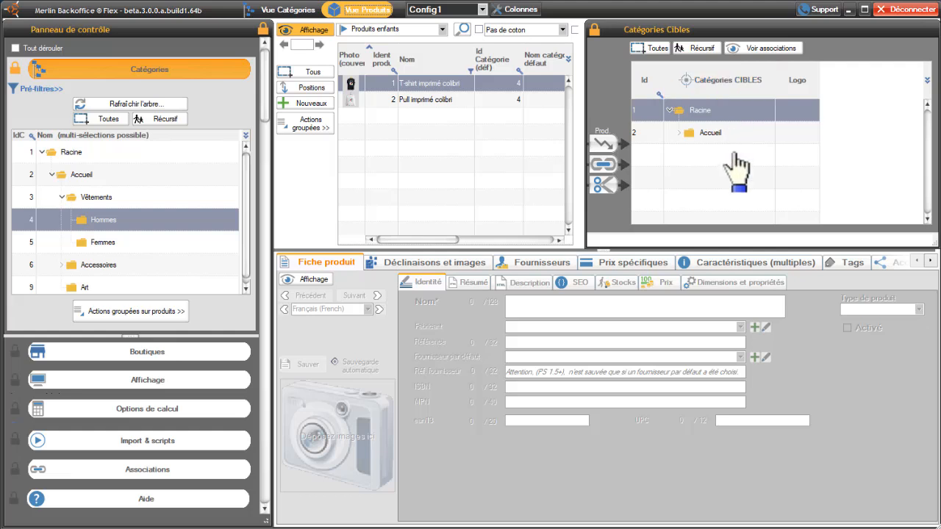
{"action": "left_click", "coordinate": [759, 49]}
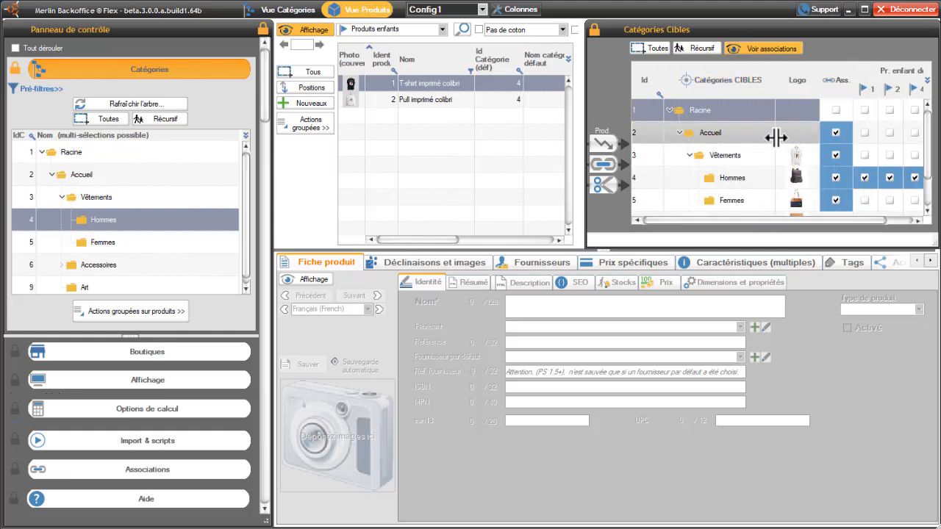
{"action": "left_click_drag", "start_coordinate": [774, 137], "coordinate": [738, 137]}
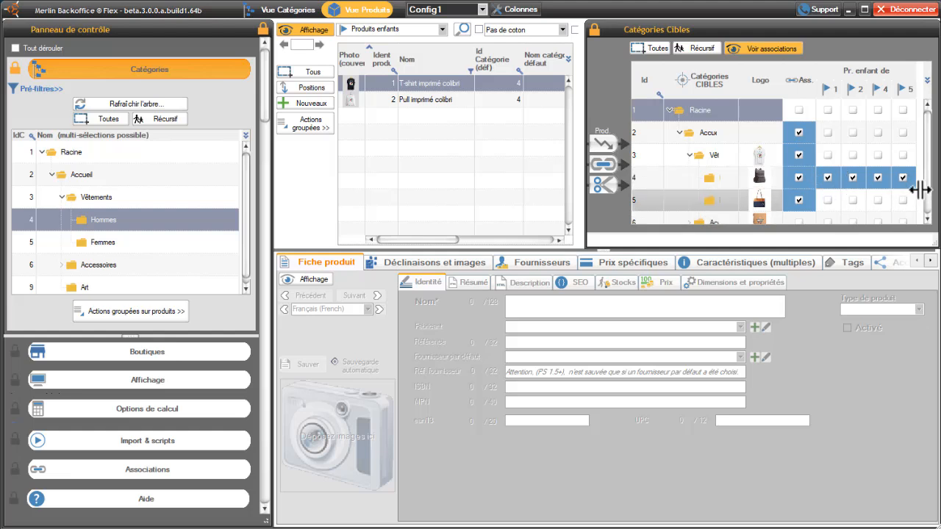
{"action": "left_click_drag", "start_coordinate": [739, 142], "coordinate": [780, 141]}
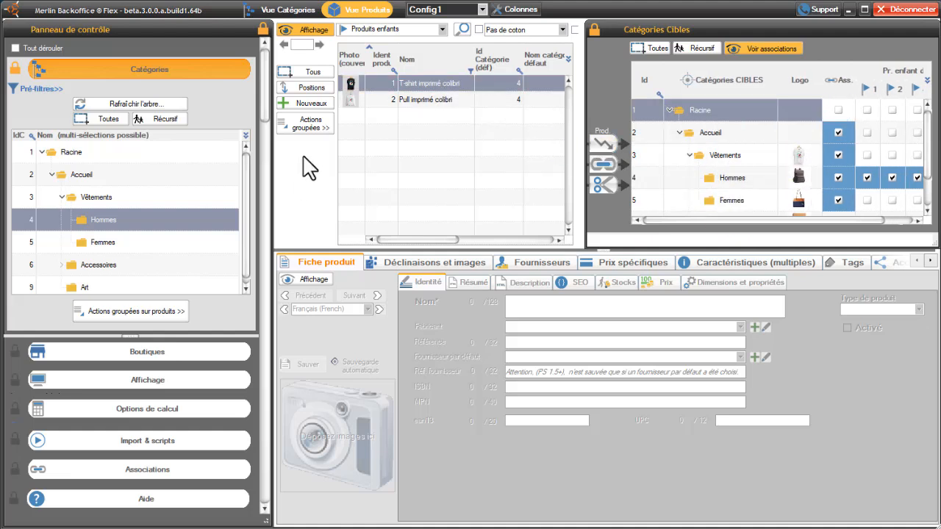
- Move T-shirt imprimé colibri and Pull imprimé colibri from Hommes to Femmes in all shops, removing the association with their old default category
{"action": "left_click", "coordinate": [423, 100]}
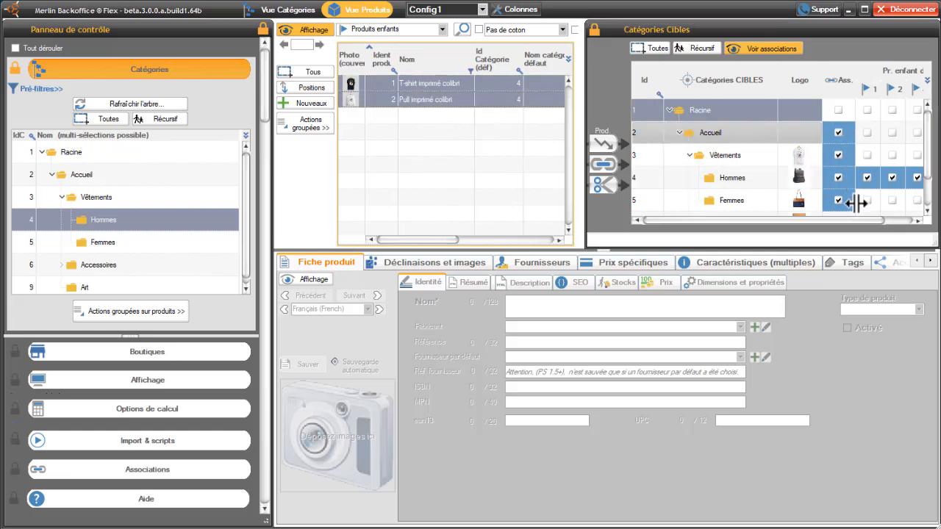
{"action": "mouse_move", "coordinate": [927, 155]}
{"action": "left_mouse_down"}
{"action": "mouse_move", "coordinate": [932, 183]}
{"action": "mouse_move", "coordinate": [928, 155]}
{"action": "left_mouse_up"}
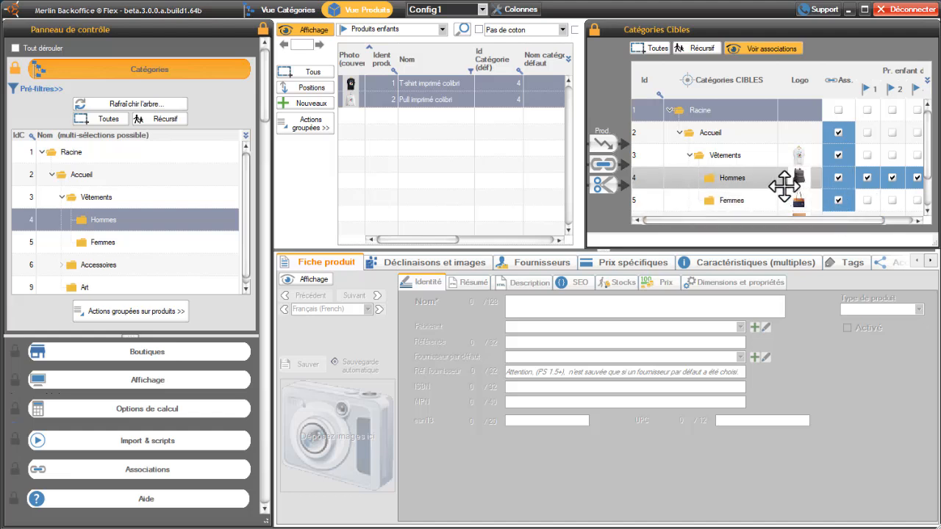
{"action": "left_click_drag", "start_coordinate": [778, 184], "coordinate": [754, 185]}
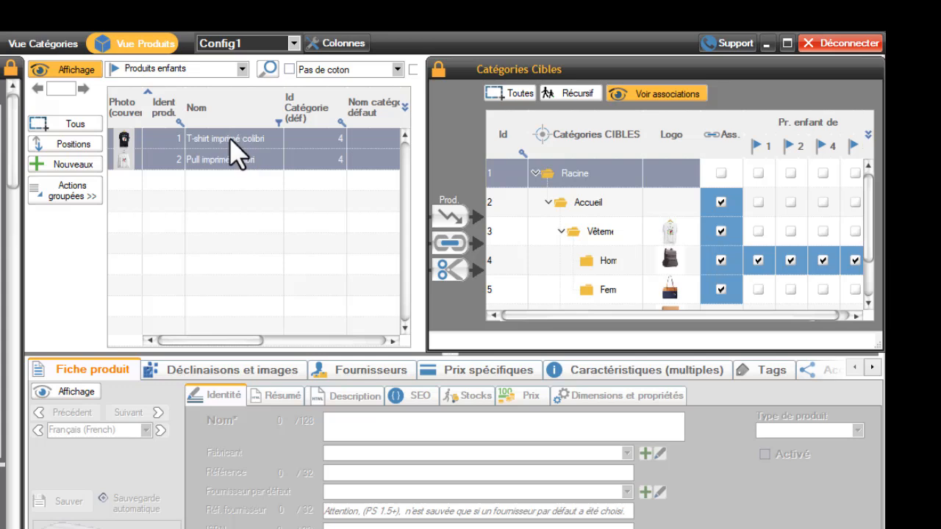
{"action": "left_click_drag", "start_coordinate": [234, 151], "coordinate": [609, 291]}
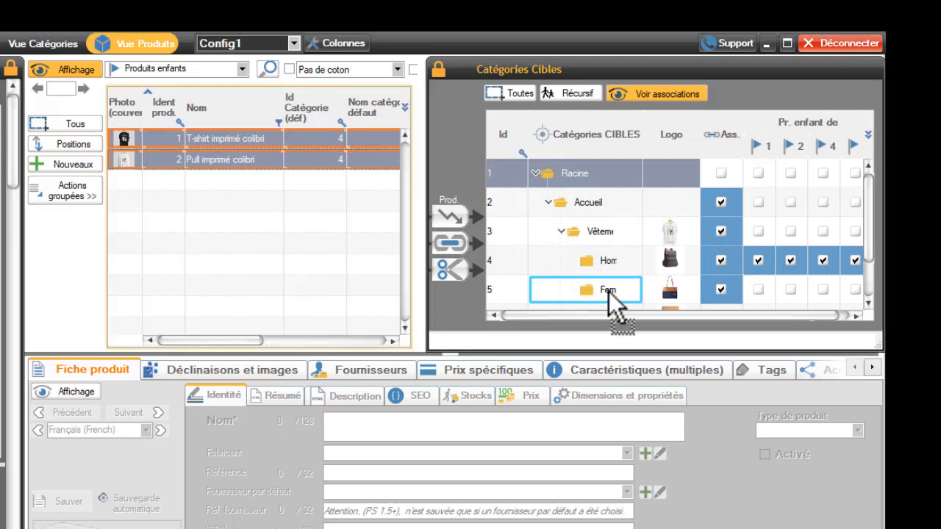
{"action": "left_click_drag", "start_coordinate": [609, 291], "coordinate": [609, 291]}
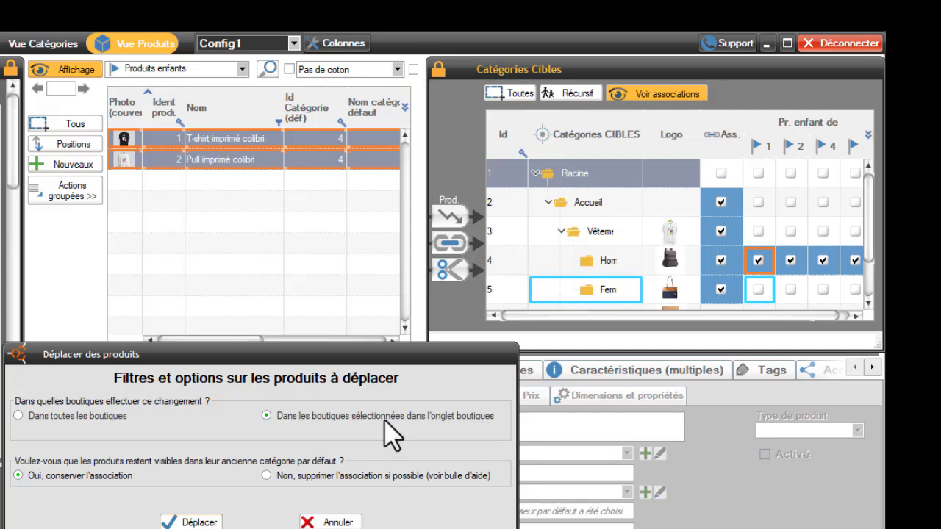
{"action": "left_click", "coordinate": [18, 418]}
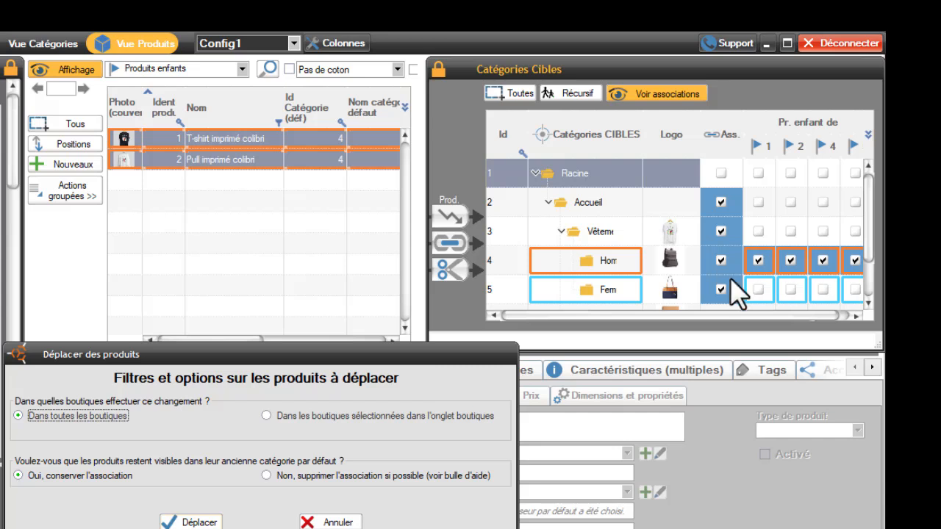
{"action": "left_click", "coordinate": [266, 476]}
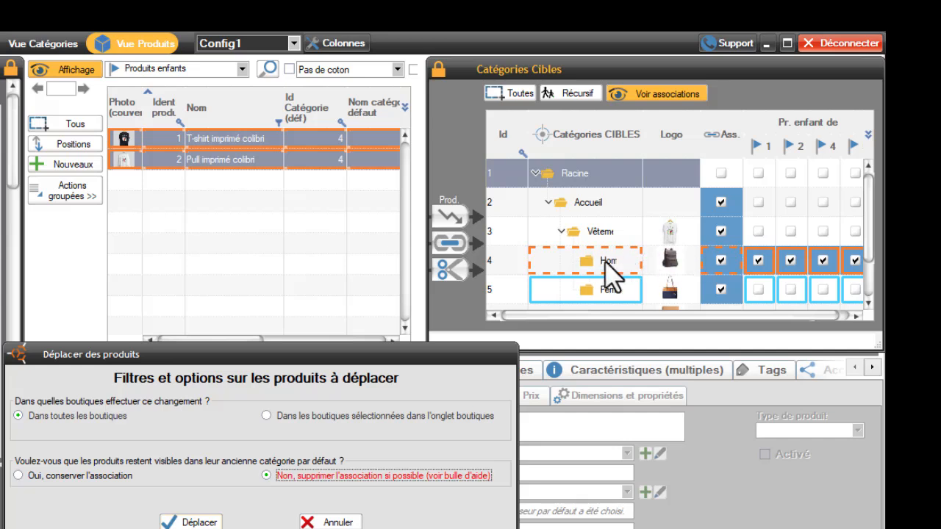
{"action": "left_click", "coordinate": [266, 416]}
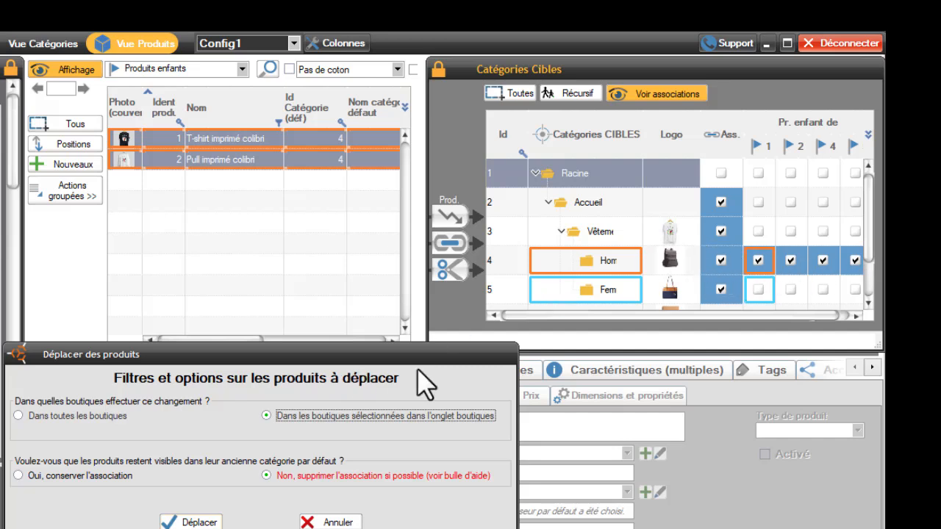
{"action": "left_click", "coordinate": [18, 416]}
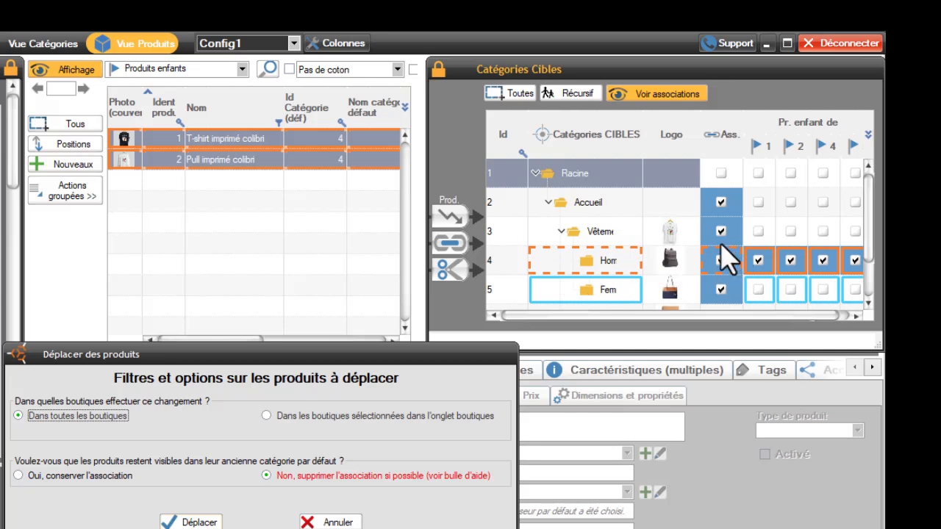
{"action": "left_click", "coordinate": [711, 291]}
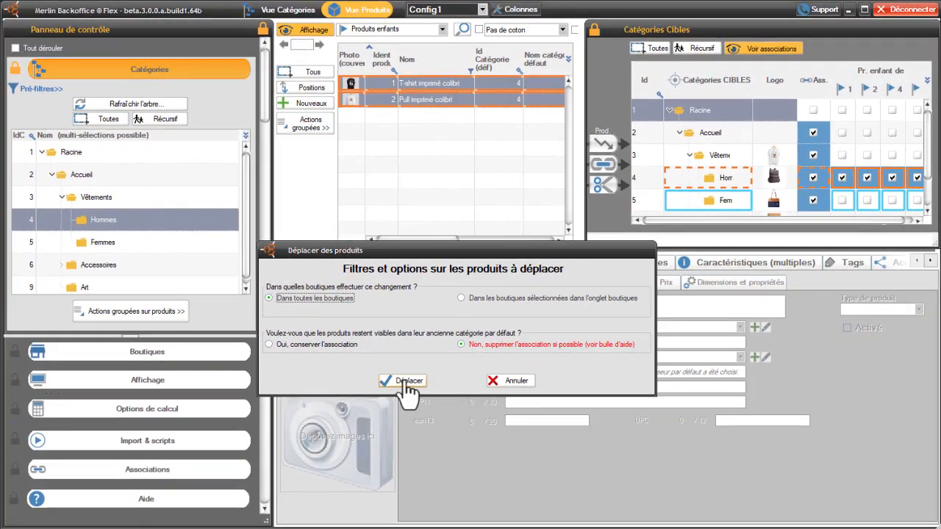
{"action": "left_click", "coordinate": [406, 382]}
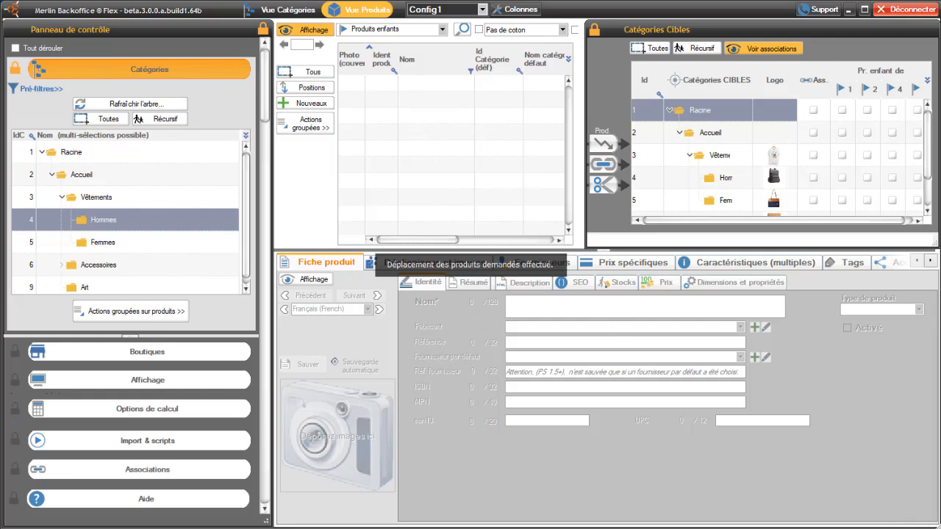
- Display the child products of Femmes and move T-shirt imprimé colibri to Hommes in shop 2 only, removing the old category association
{"action": "left_click", "coordinate": [149, 245]}
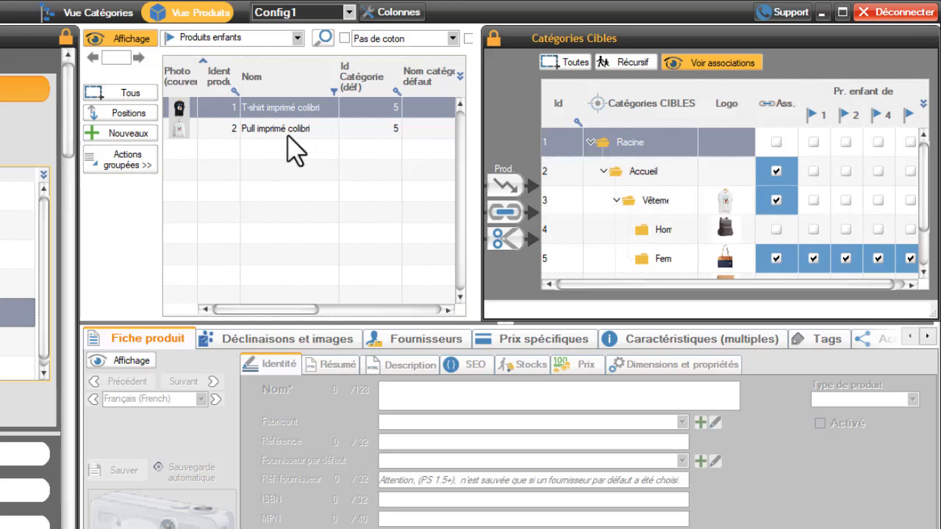
{"action": "left_click_drag", "start_coordinate": [269, 108], "coordinate": [608, 180]}
{"action": "left_click_drag", "start_coordinate": [639, 217], "coordinate": [849, 234]}
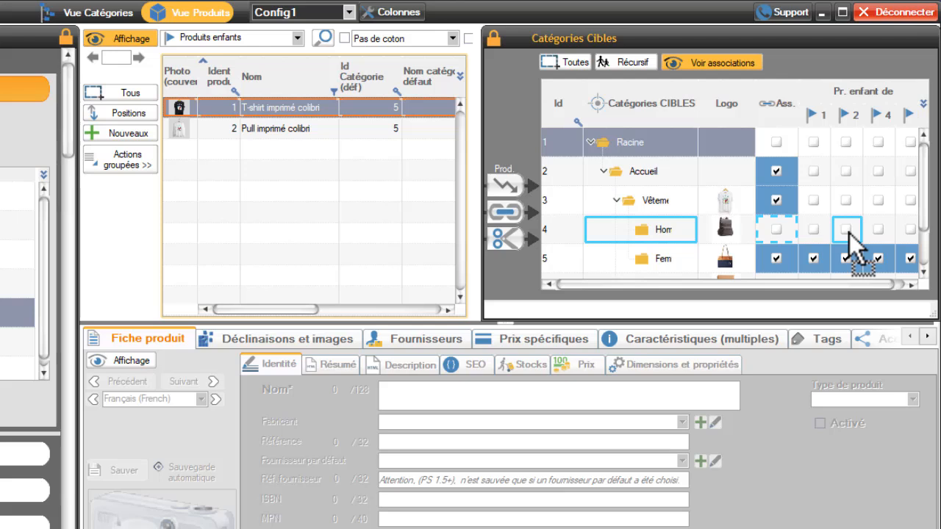
{"action": "mouse_move", "coordinate": [849, 232]}
{"action": "left_mouse_down"}
{"action": "mouse_move", "coordinate": [841, 223]}
{"action": "mouse_move", "coordinate": [855, 233]}
{"action": "mouse_move", "coordinate": [836, 235]}
{"action": "mouse_move", "coordinate": [853, 222]}
{"action": "mouse_move", "coordinate": [852, 231]}
{"action": "left_mouse_up"}
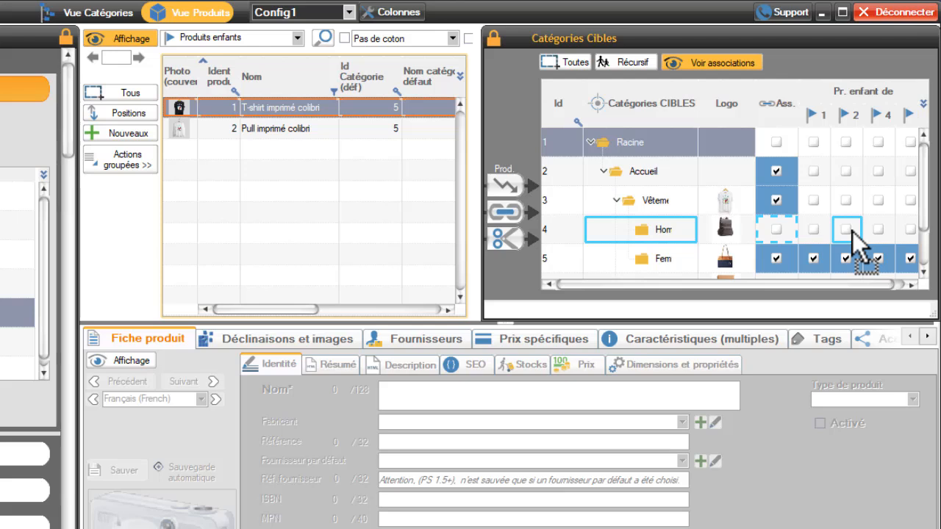
{"action": "left_click_drag", "start_coordinate": [852, 234], "coordinate": [852, 237]}
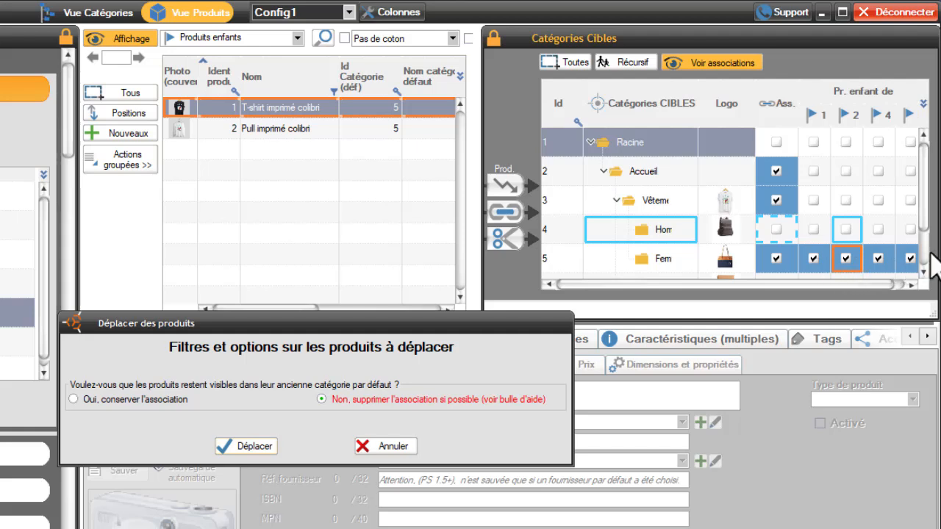
{"action": "left_click", "coordinate": [321, 399]}
{"action": "left_click", "coordinate": [73, 399]}
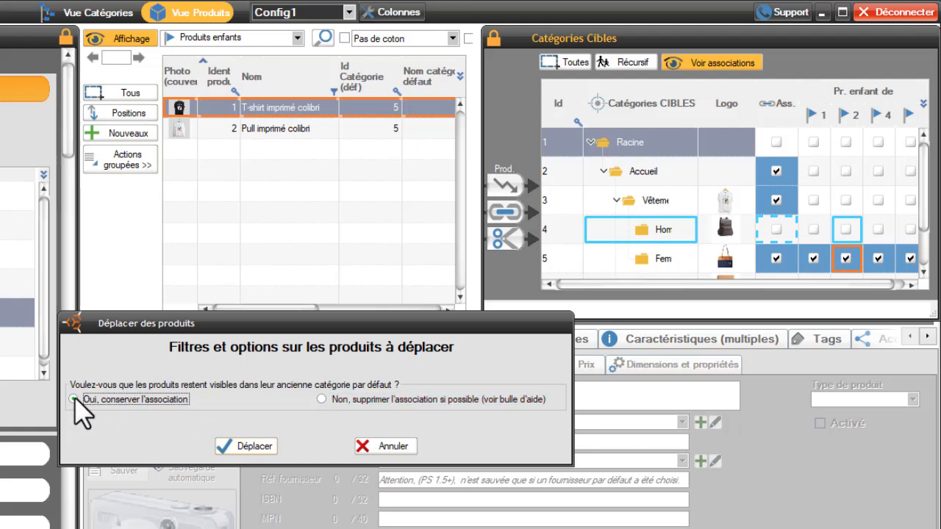
{"action": "left_click", "coordinate": [322, 399]}
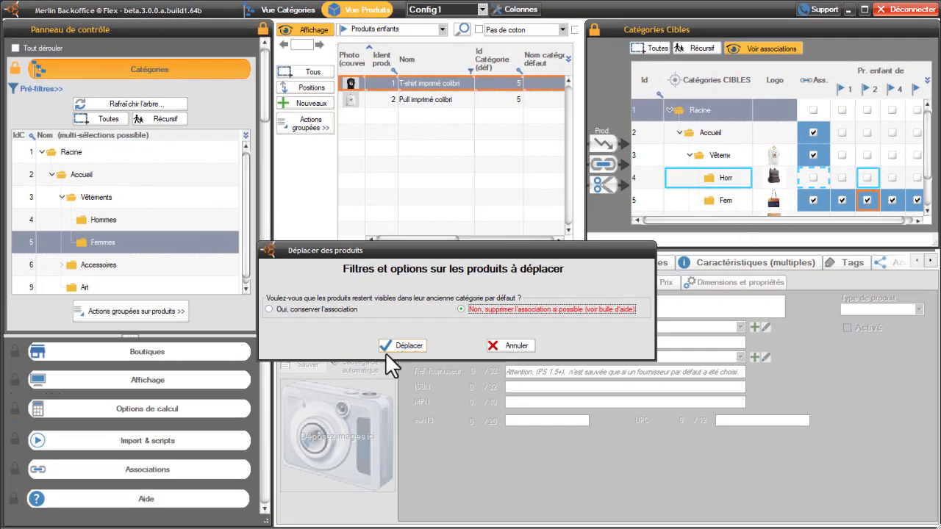
{"action": "left_click", "coordinate": [404, 348]}
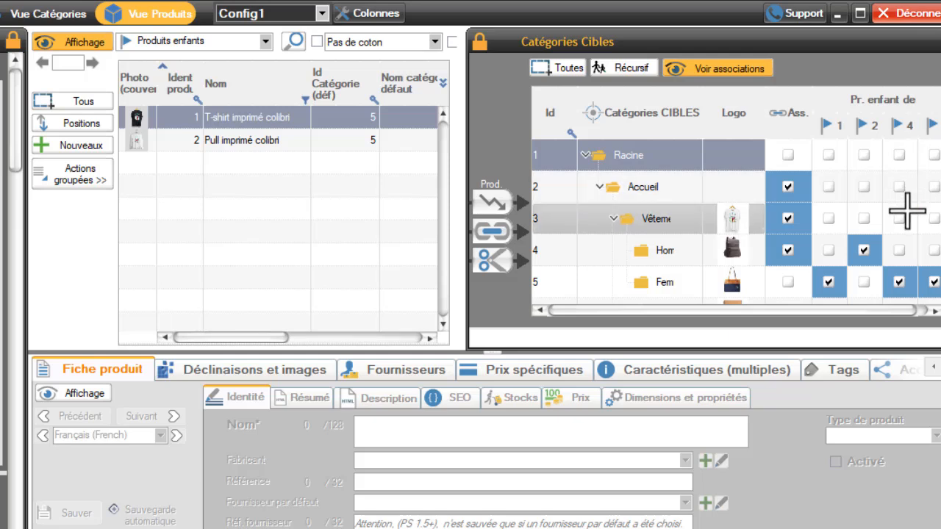
- Make Vêtements the default category of both colibri products in shop 4 only, removing the association with their old category
{"action": "left_click", "coordinate": [232, 140]}
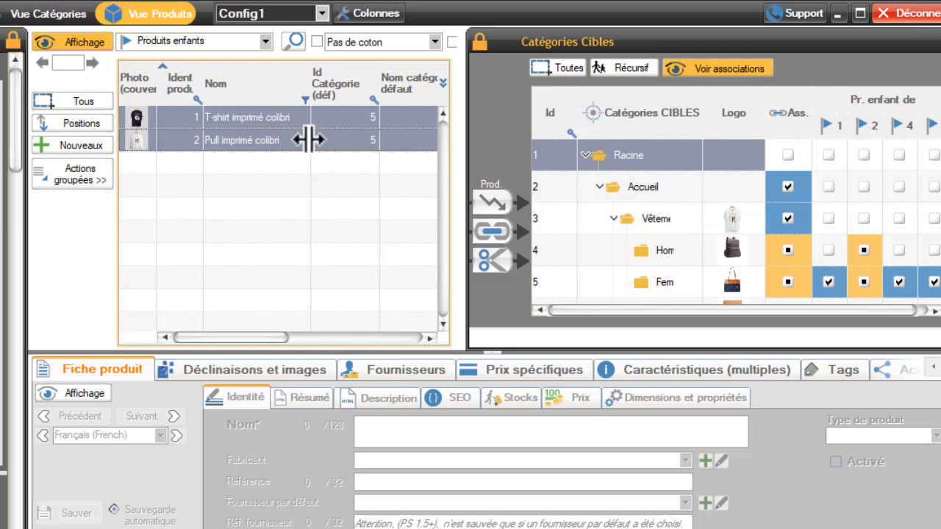
{"action": "left_click", "coordinate": [898, 218]}
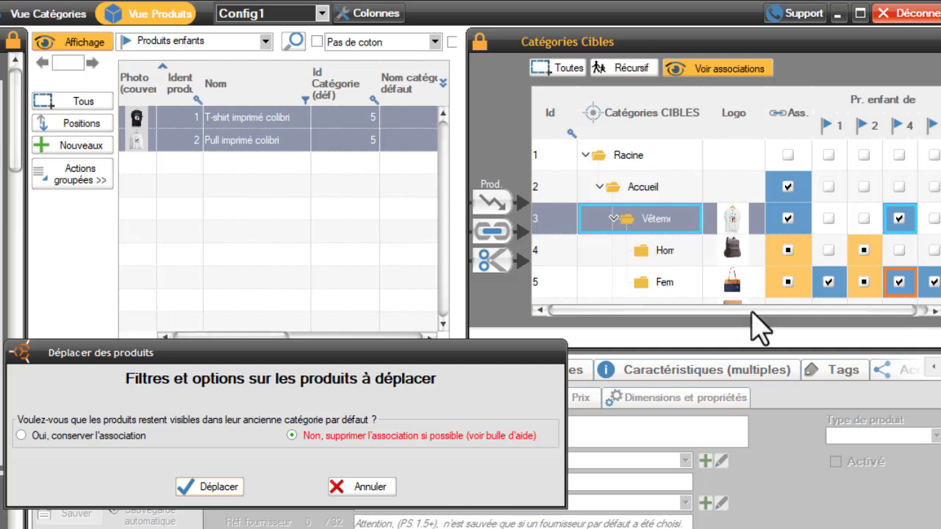
{"action": "left_click", "coordinate": [22, 437]}
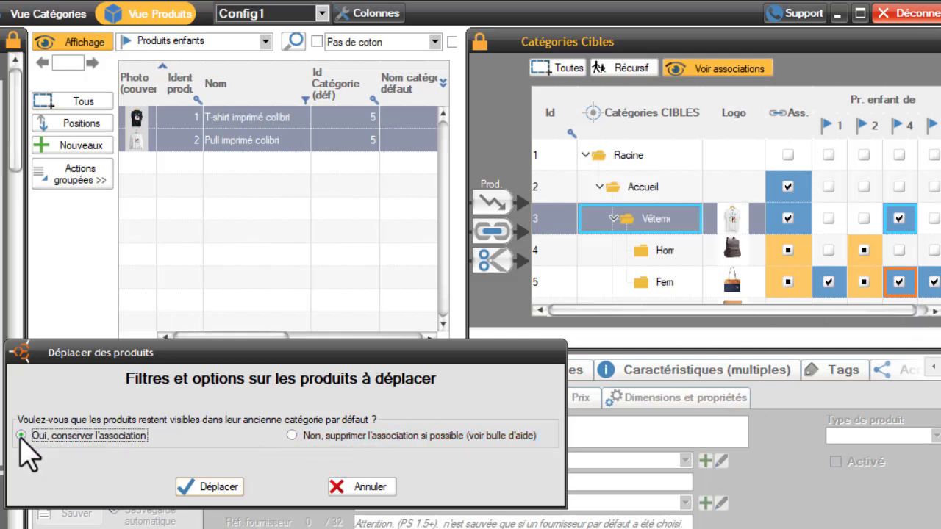
{"action": "left_click", "coordinate": [291, 435]}
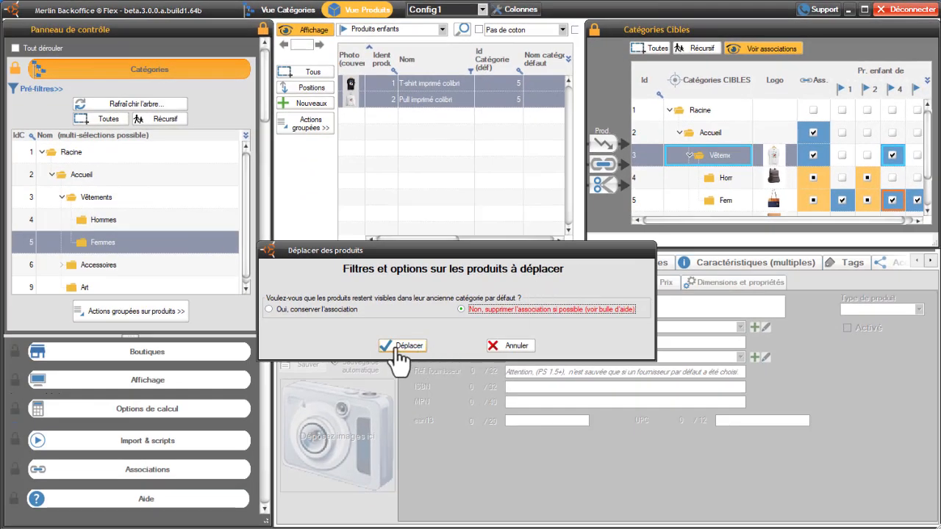
{"action": "left_click", "coordinate": [402, 347]}
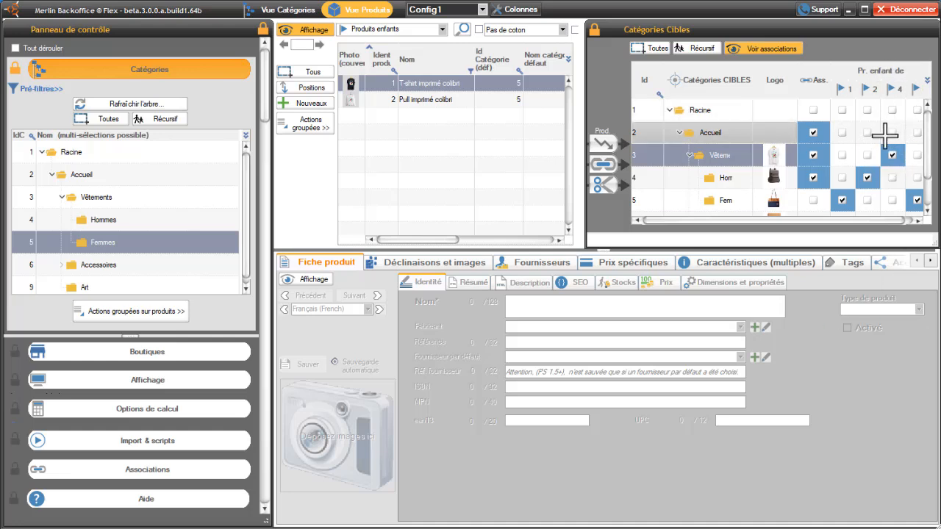
- Select both colibri products and toggle the associations display of the target categories on and off, leaving it hidden
{"action": "left_click", "coordinate": [891, 156]}
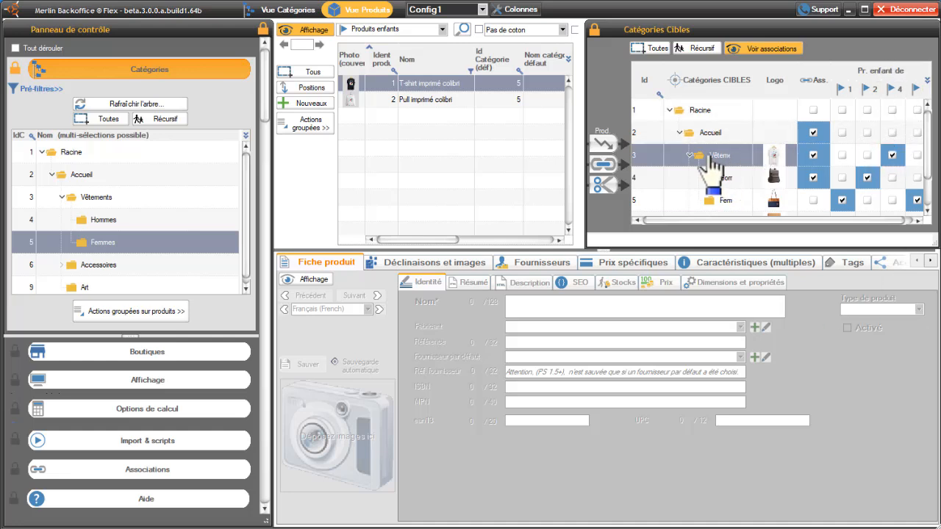
{"action": "left_click", "coordinate": [427, 101], "text": "shift"}
{"action": "left_click_drag", "start_coordinate": [426, 100], "coordinate": [665, 168]}
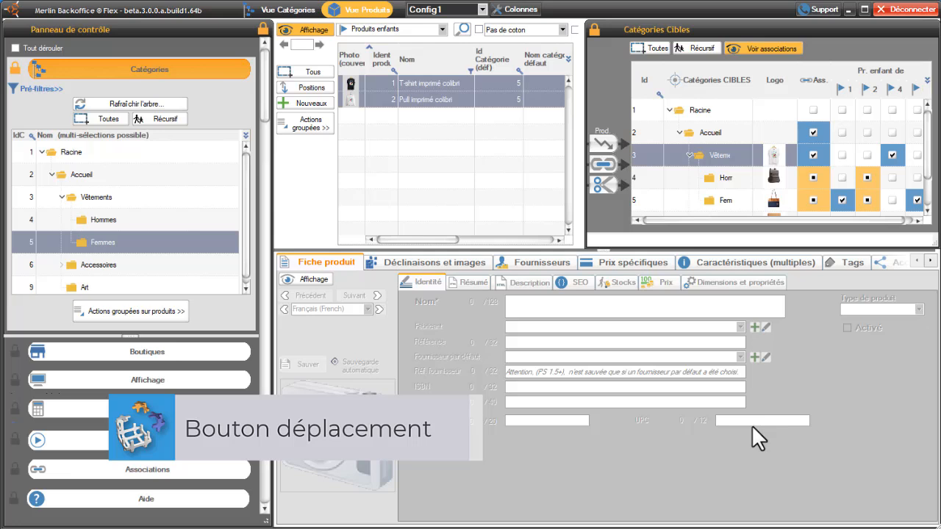
{"action": "left_click", "coordinate": [763, 50]}
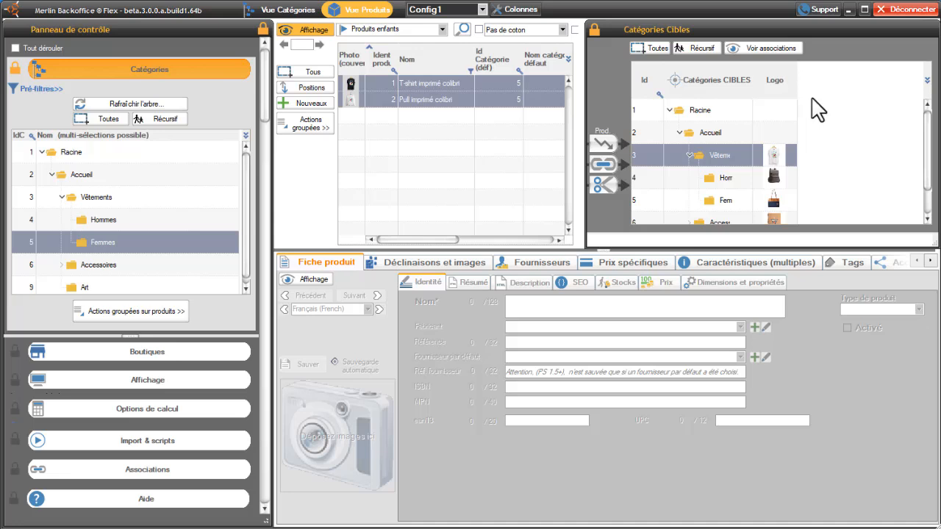
{"action": "left_click", "coordinate": [772, 50]}
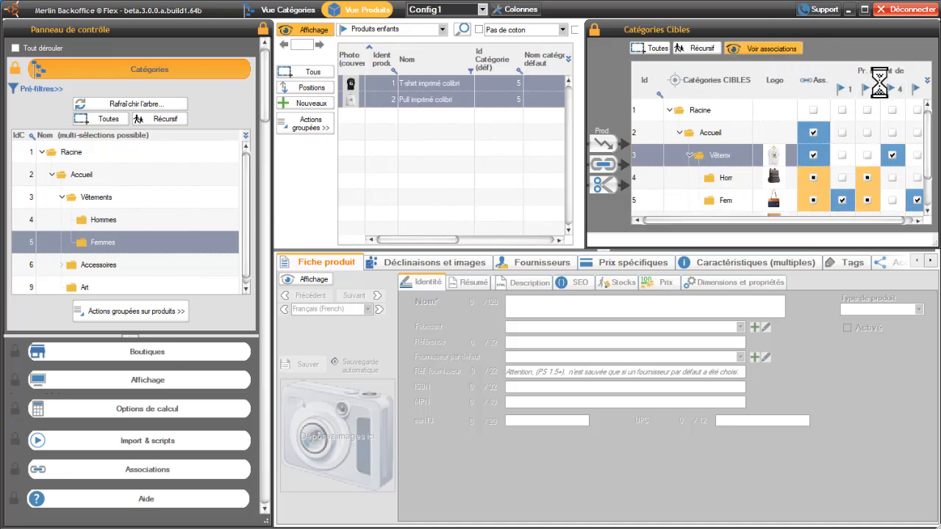
{"action": "left_click", "coordinate": [765, 52]}
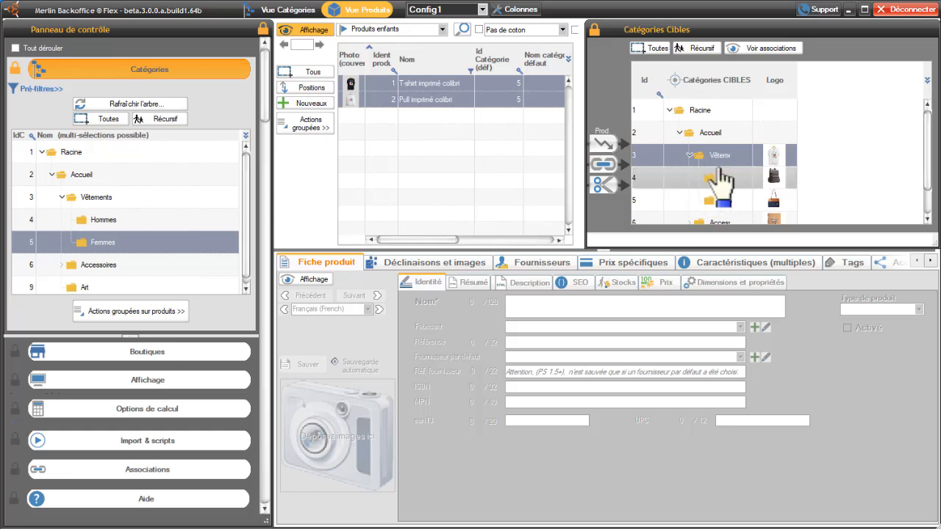
{"action": "left_click", "coordinate": [770, 48]}
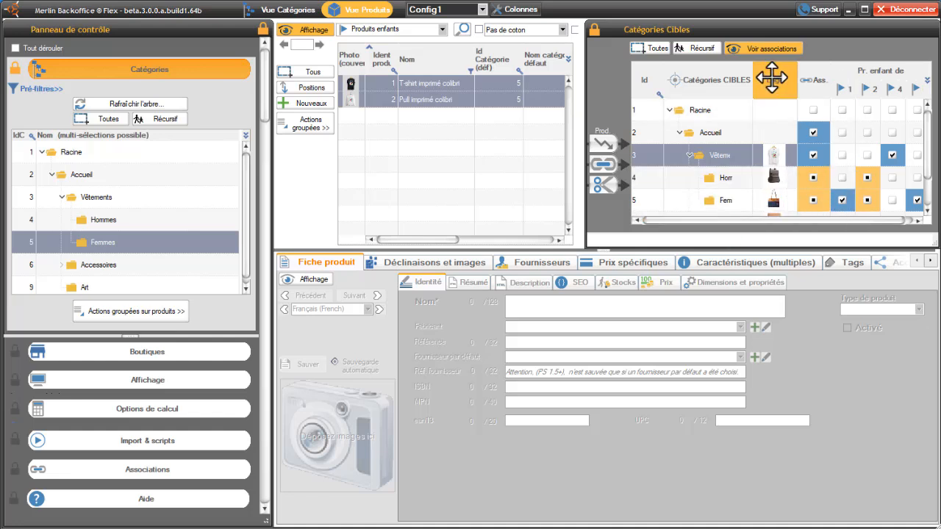
{"action": "left_click", "coordinate": [758, 55]}
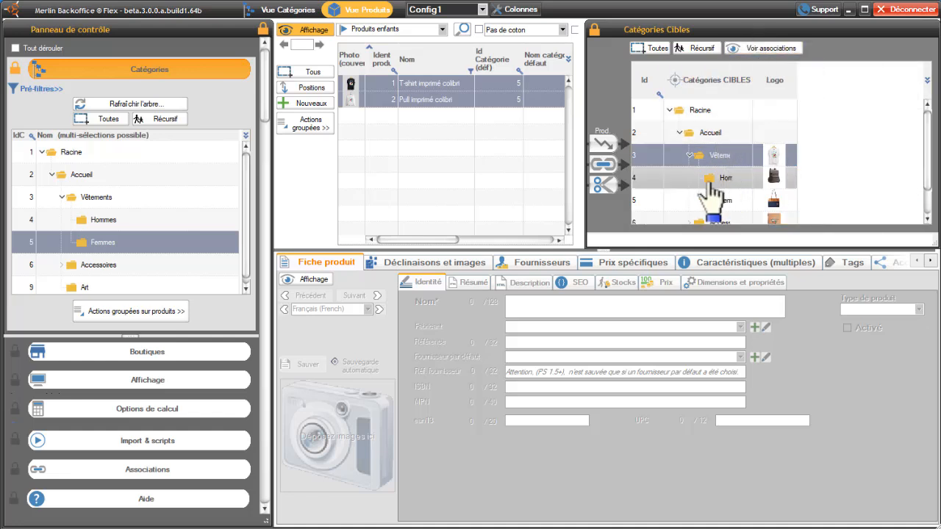
- Choose Hommes as the target category and show the product associations of the target categories
{"action": "left_click", "coordinate": [724, 183]}
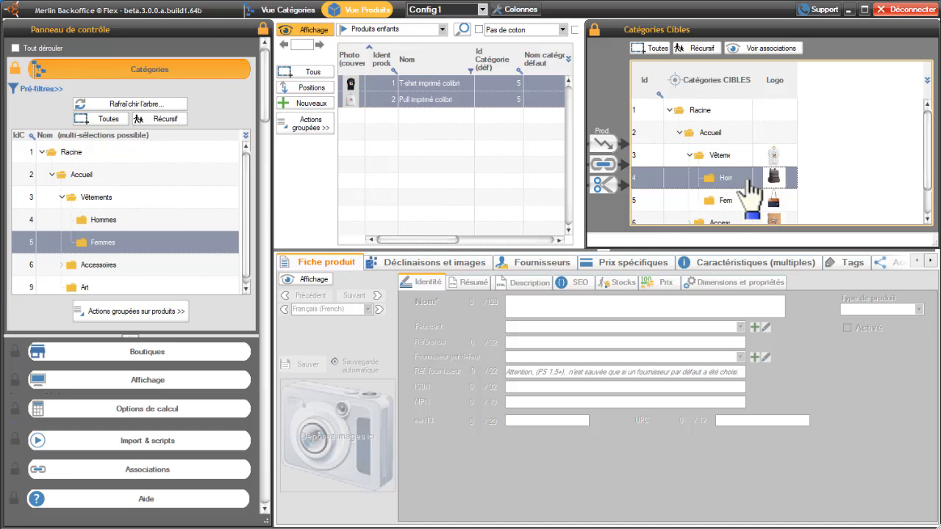
{"action": "left_click", "coordinate": [604, 147]}
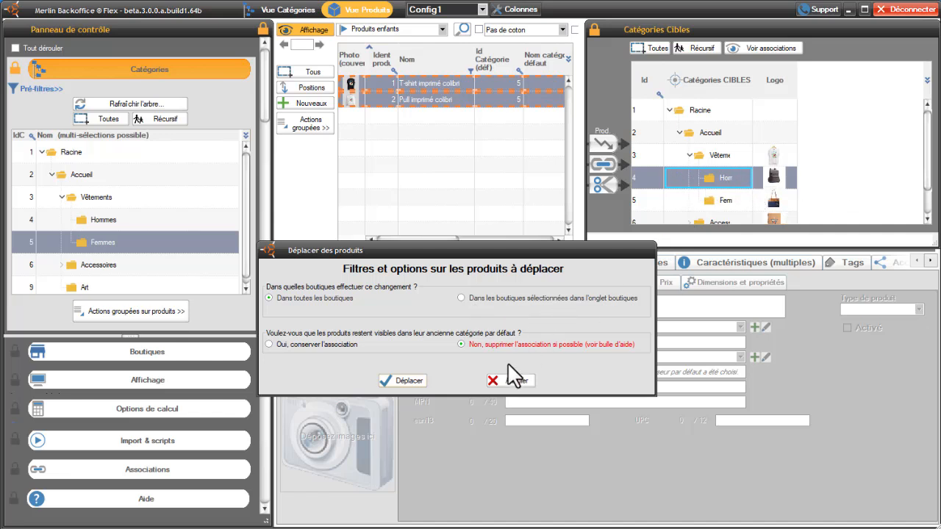
{"action": "left_click", "coordinate": [516, 383]}
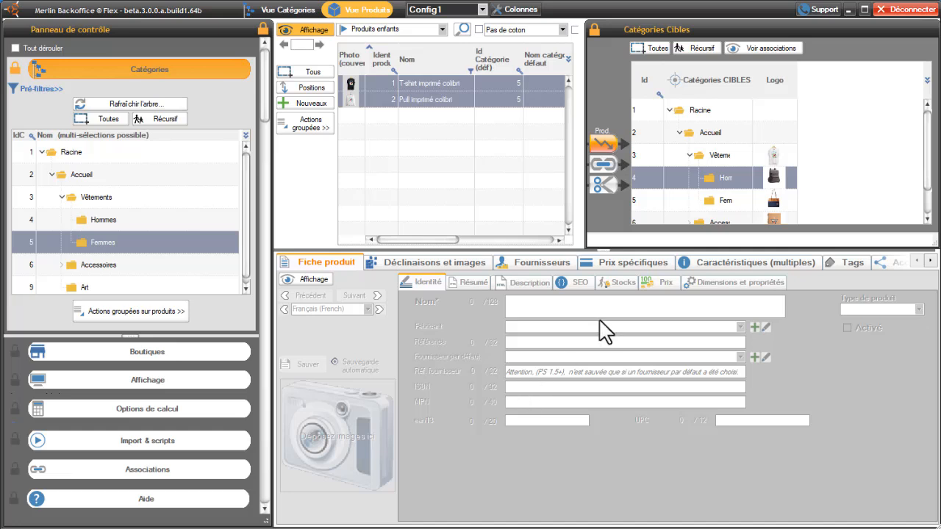
{"action": "left_click", "coordinate": [757, 48]}
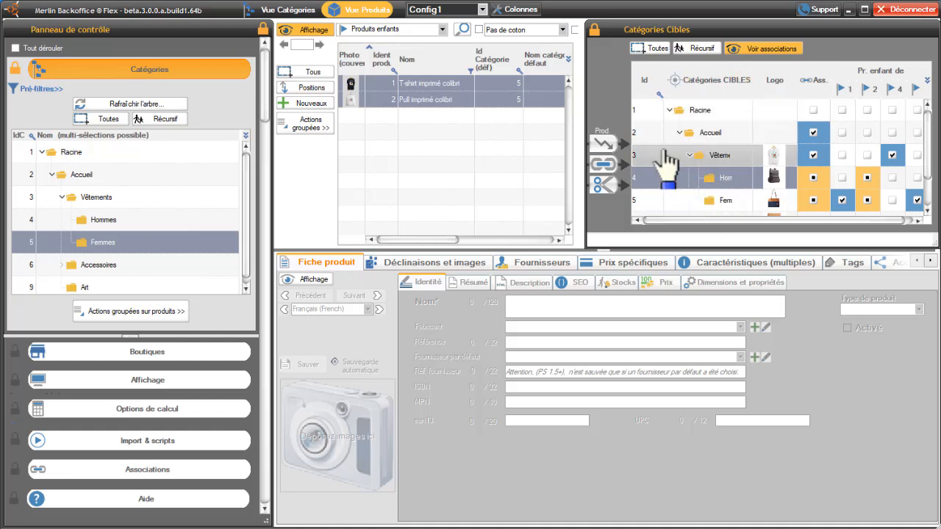
- Move both colibri products to Hommes in all shops, removing the association with their old default category, and display the child products of Hommes
{"action": "left_click", "coordinate": [603, 143]}
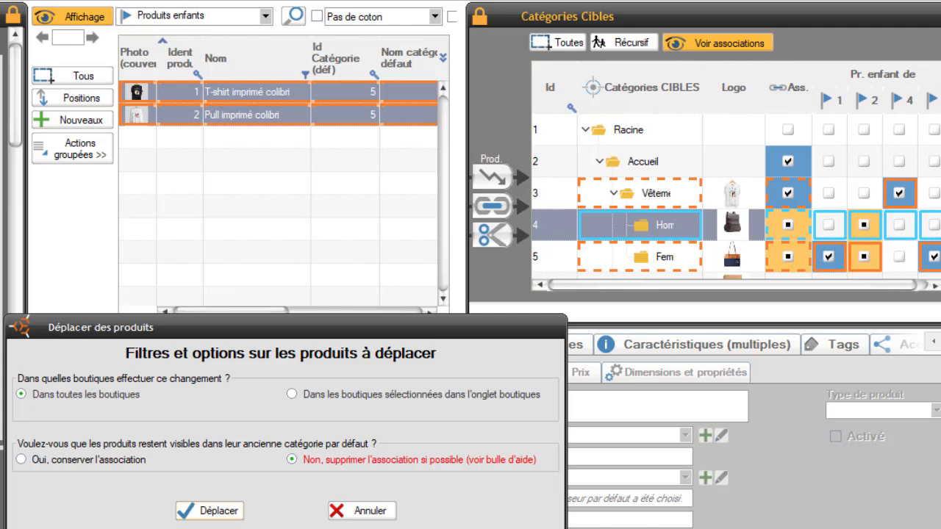
{"action": "left_click", "coordinate": [898, 186]}
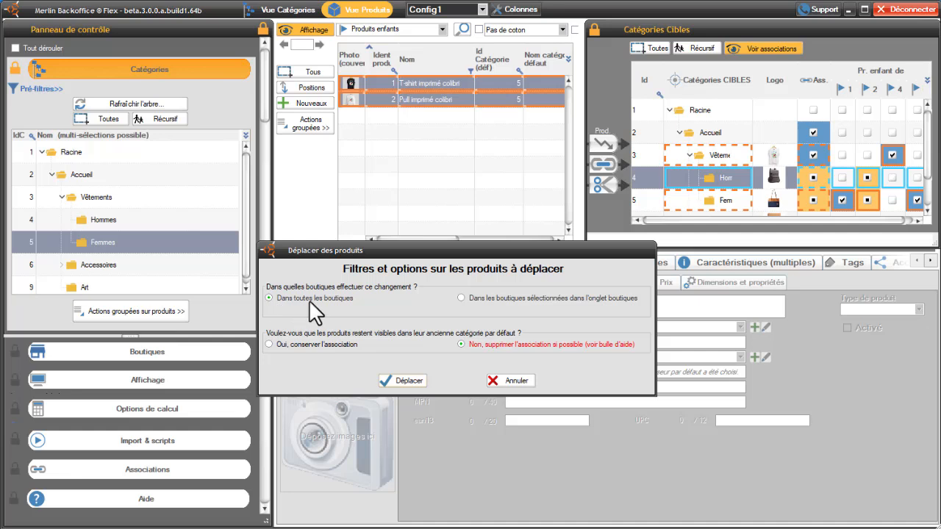
{"action": "left_click", "coordinate": [461, 297]}
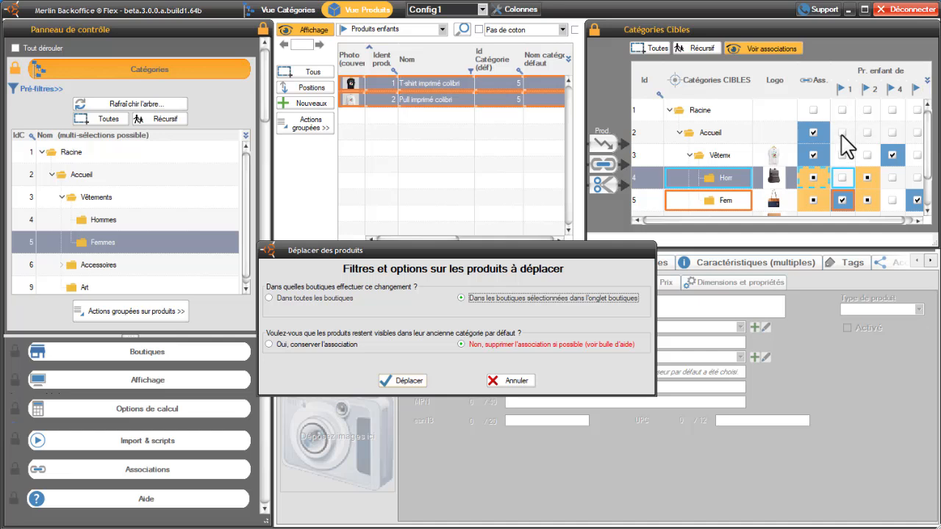
{"action": "left_click", "coordinate": [842, 199]}
{"action": "left_click", "coordinate": [270, 297]}
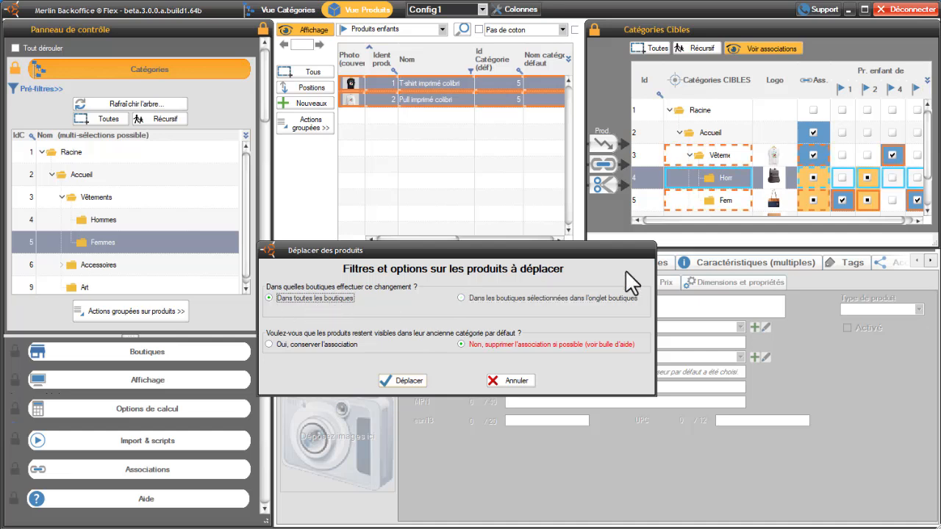
{"action": "left_click", "coordinate": [404, 383]}
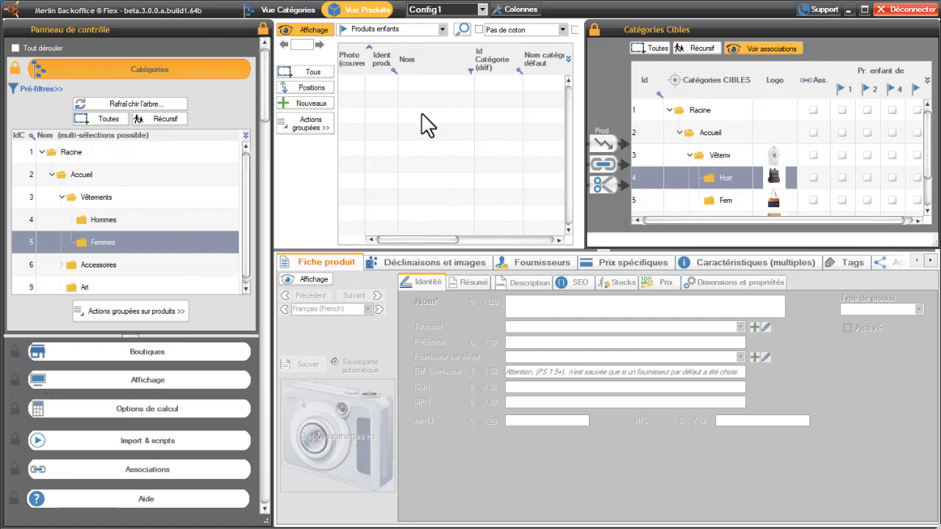
{"action": "left_click", "coordinate": [111, 220]}
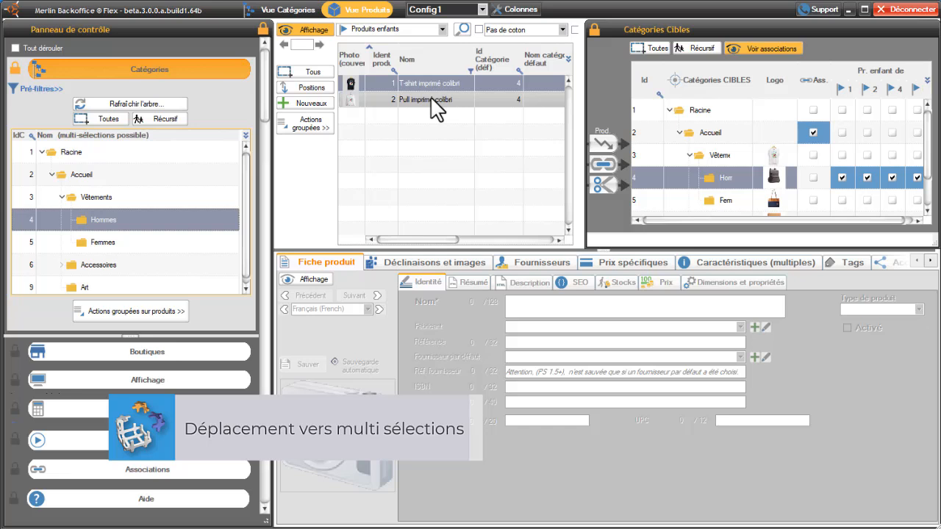
- Select both colibri products and try to move them to the target categories Hommes and Femmes at once
{"action": "left_click", "coordinate": [431, 99], "text": "ctrl"}
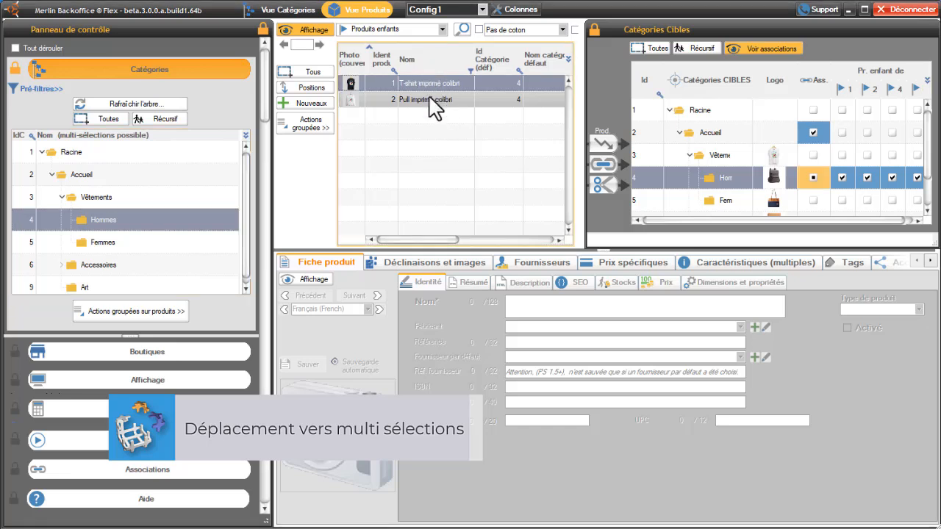
{"action": "left_click", "coordinate": [728, 200], "text": "ctrl"}
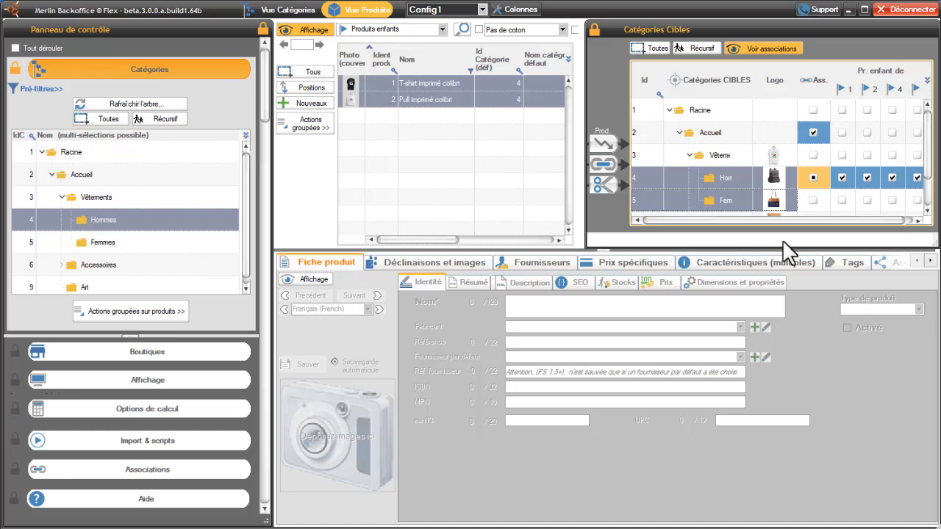
{"action": "left_click", "coordinate": [606, 147]}
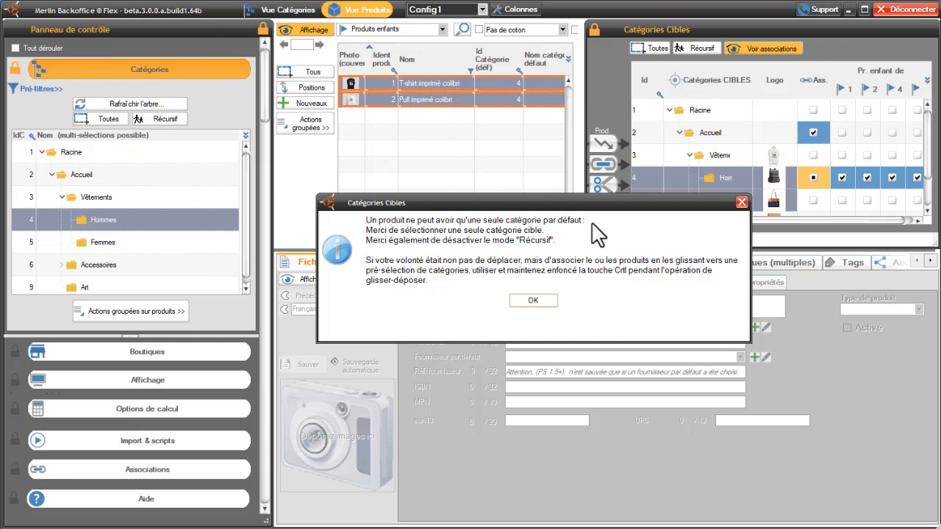
{"action": "left_click_drag", "start_coordinate": [599, 206], "coordinate": [593, 246]}
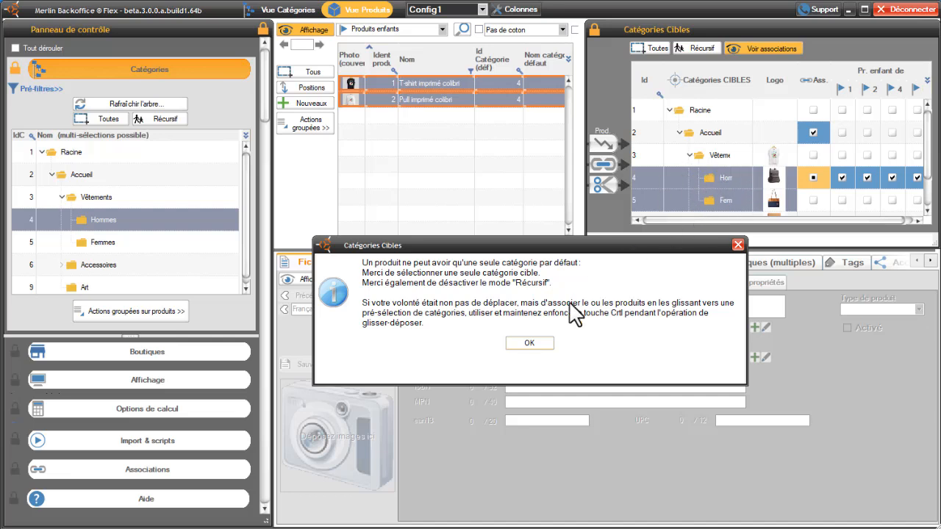
{"action": "left_click", "coordinate": [537, 344]}
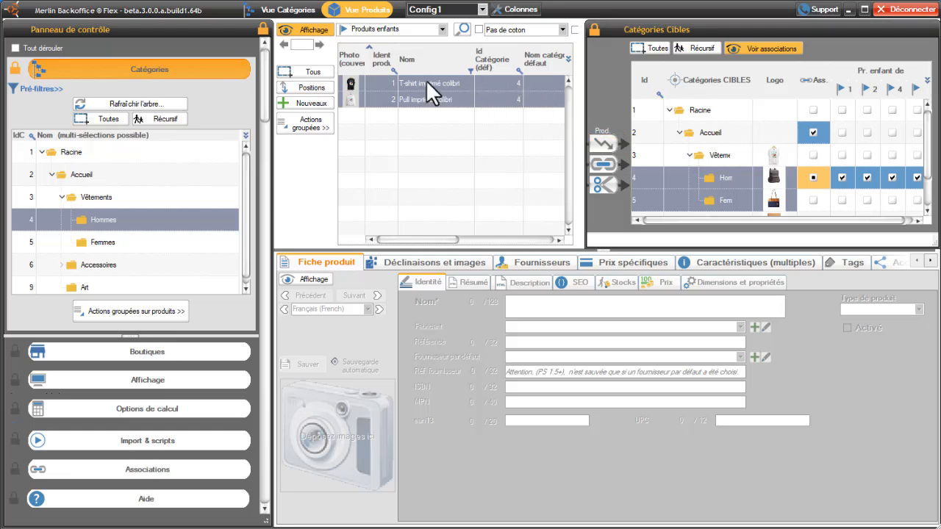
- Try to make Femmes the default category of both colibri products in shop 1 only, and cancel the move
{"action": "left_click_drag", "start_coordinate": [423, 81], "coordinate": [735, 166]}
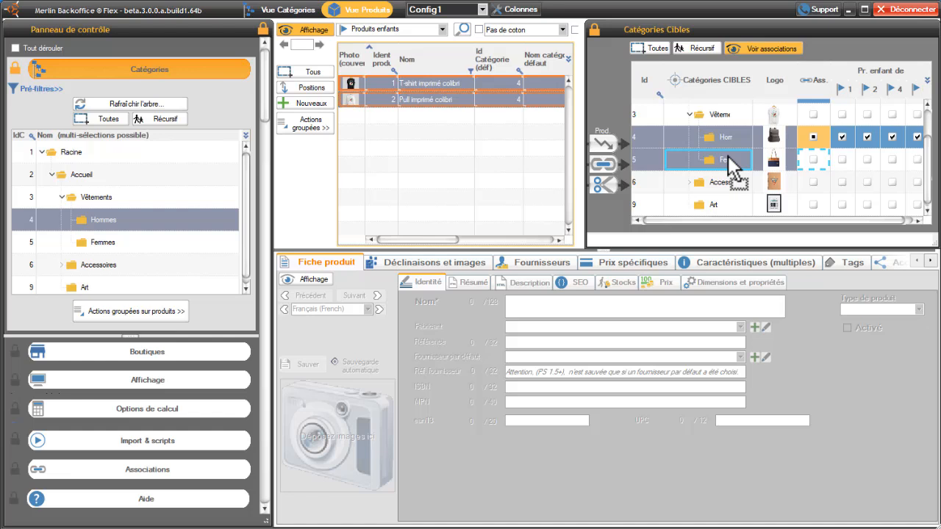
{"action": "left_click_drag", "start_coordinate": [727, 156], "coordinate": [590, 72]}
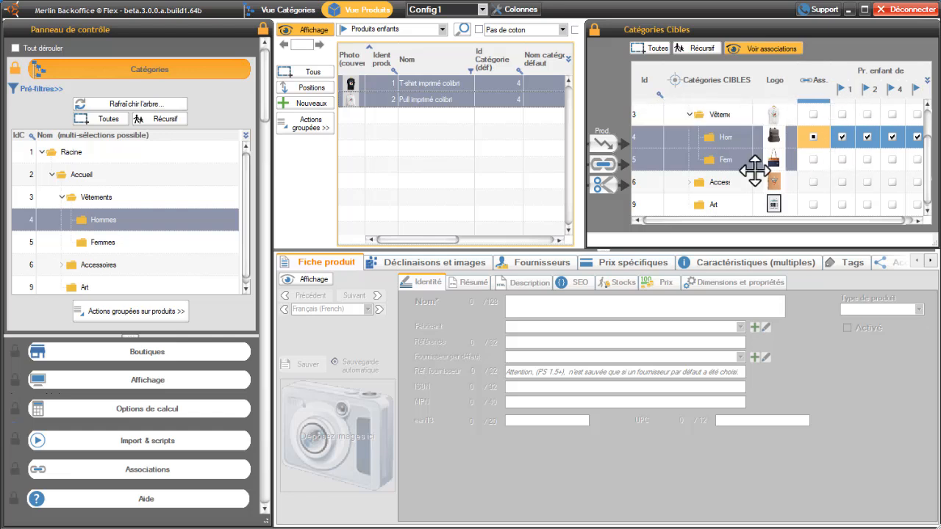
{"action": "left_click", "coordinate": [843, 159]}
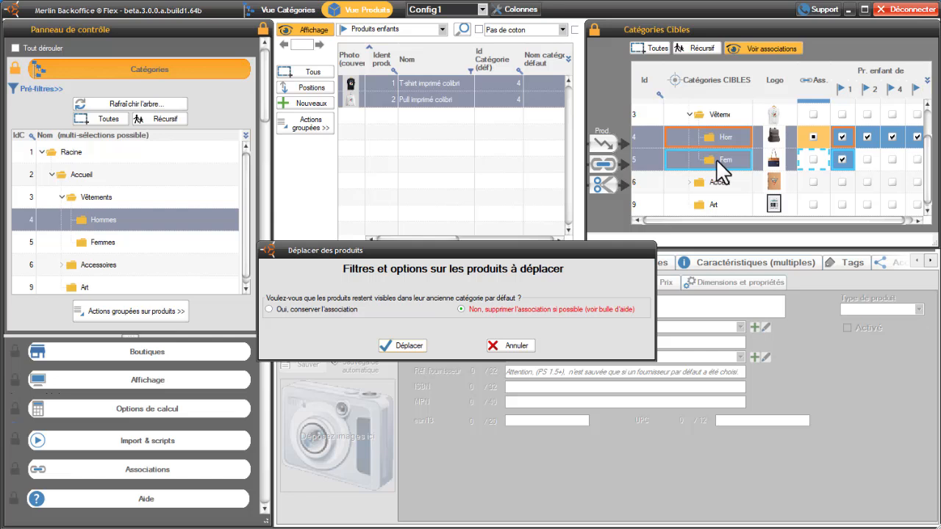
{"action": "left_click", "coordinate": [507, 346]}
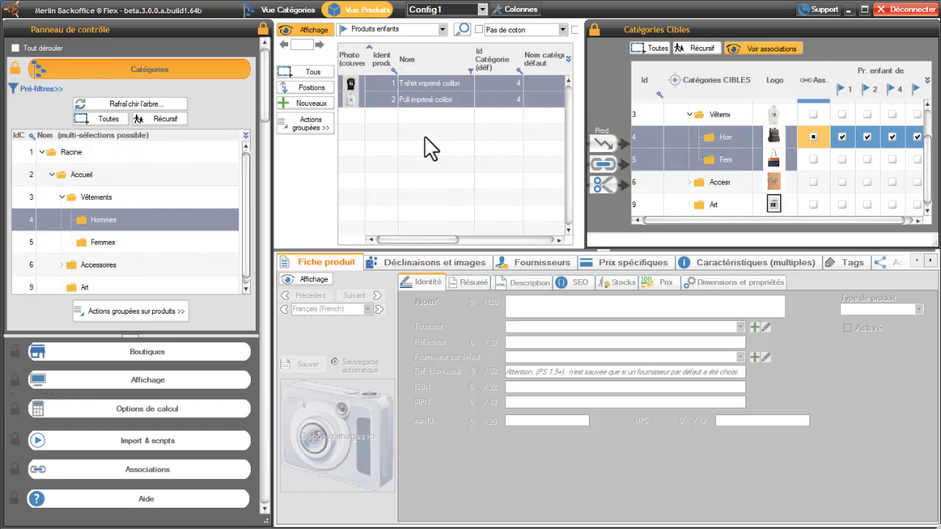
- Switch to the categories view and resize its layout with a narrower control panel and a wider Identifiant column
{"action": "left_click", "coordinate": [282, 9]}
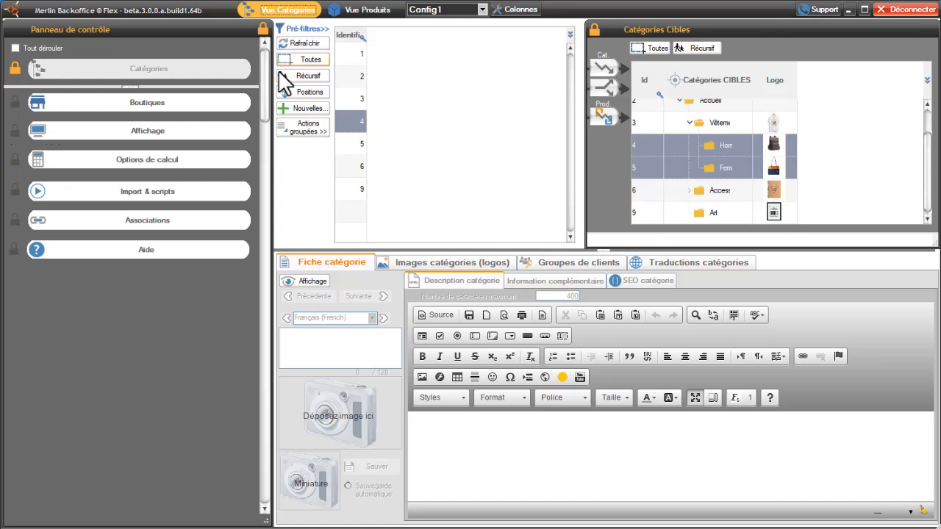
{"action": "left_click_drag", "start_coordinate": [272, 148], "coordinate": [141, 138]}
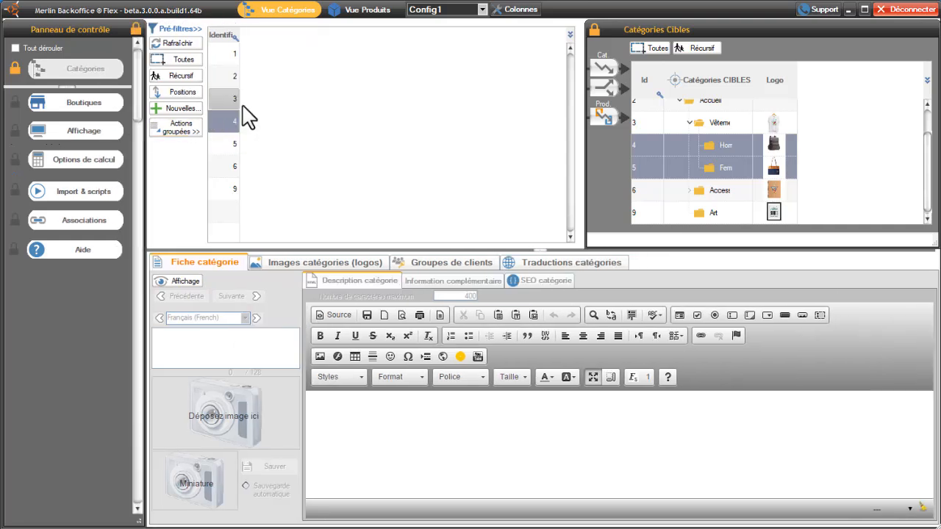
{"action": "mouse_move", "coordinate": [252, 101]}
{"action": "left_mouse_down"}
{"action": "mouse_move", "coordinate": [299, 109]}
{"action": "mouse_move", "coordinate": [252, 110]}
{"action": "left_mouse_up"}
- Add the Nom catégorie column to the category table of Config1 and apply the configuration
{"action": "left_click", "coordinate": [518, 12]}
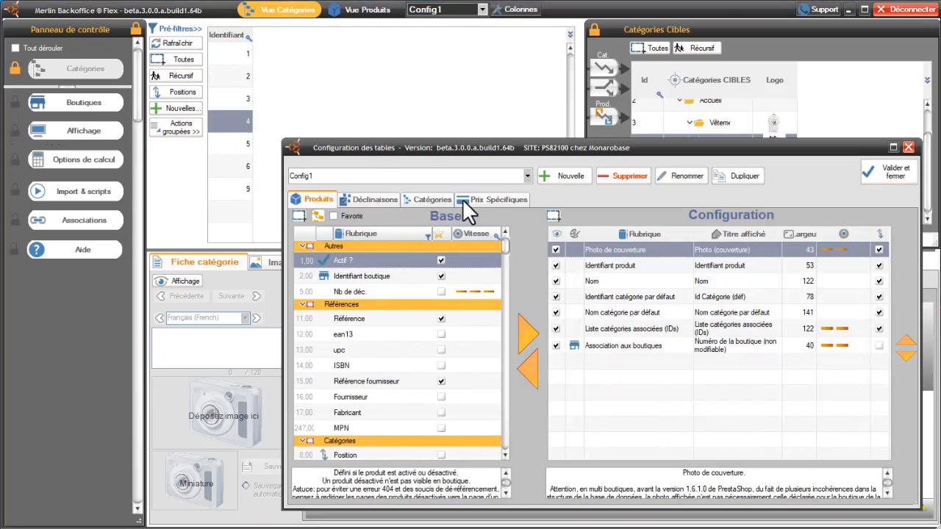
{"action": "left_click", "coordinate": [428, 199]}
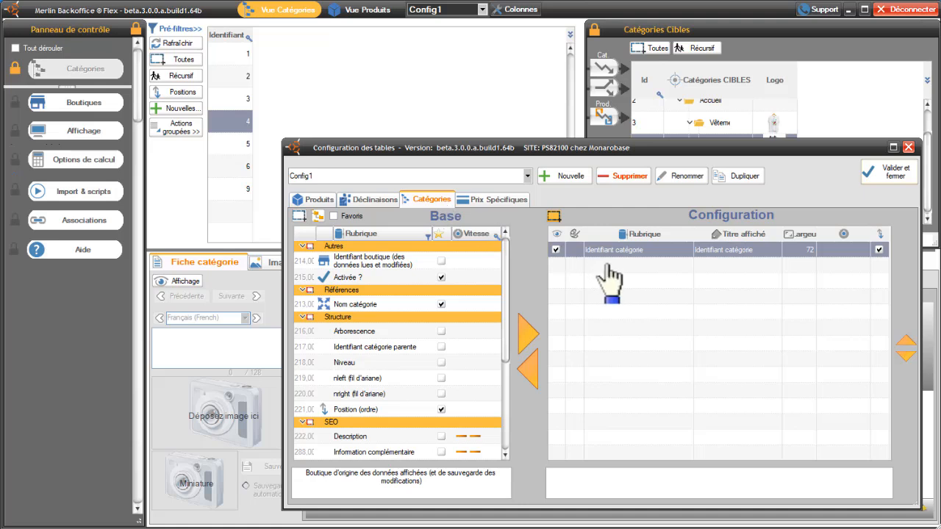
{"action": "left_click_drag", "start_coordinate": [425, 304], "coordinate": [610, 272]}
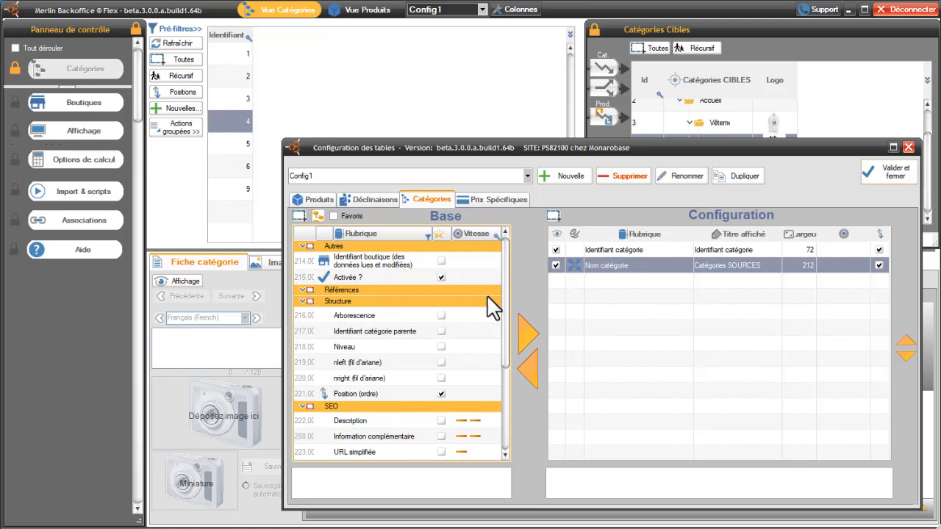
{"action": "left_click", "coordinate": [895, 180]}
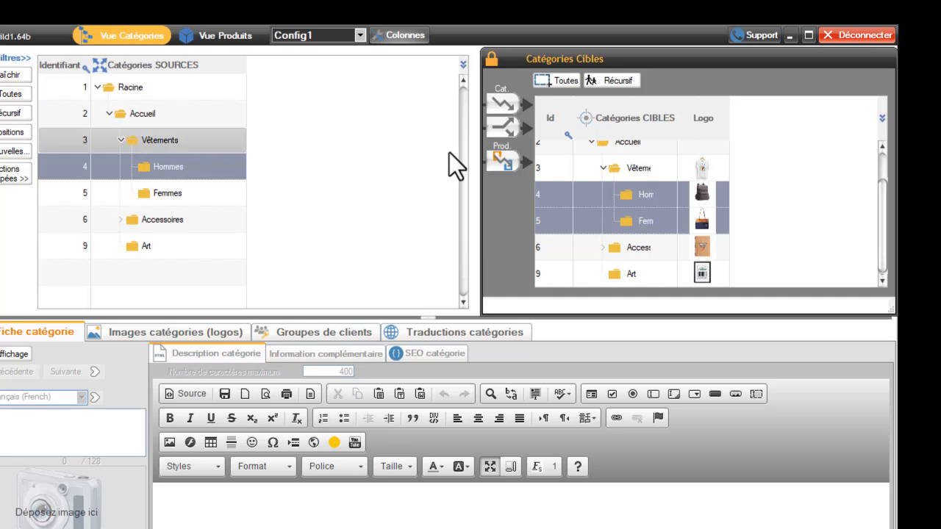
- Start moving the products of Hommes to target category Femmes, switching the scope to the selected shops and back to all shops
{"action": "left_click", "coordinate": [639, 225]}
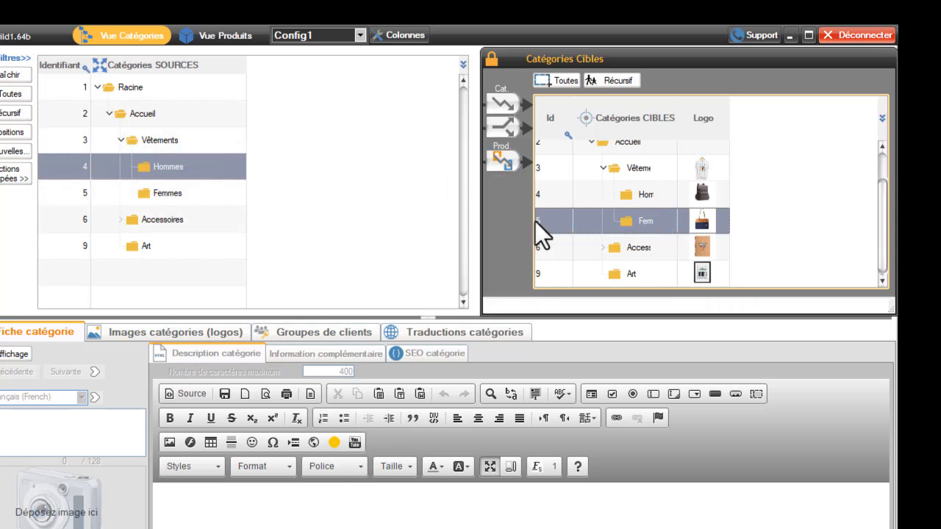
{"action": "left_click", "coordinate": [502, 163]}
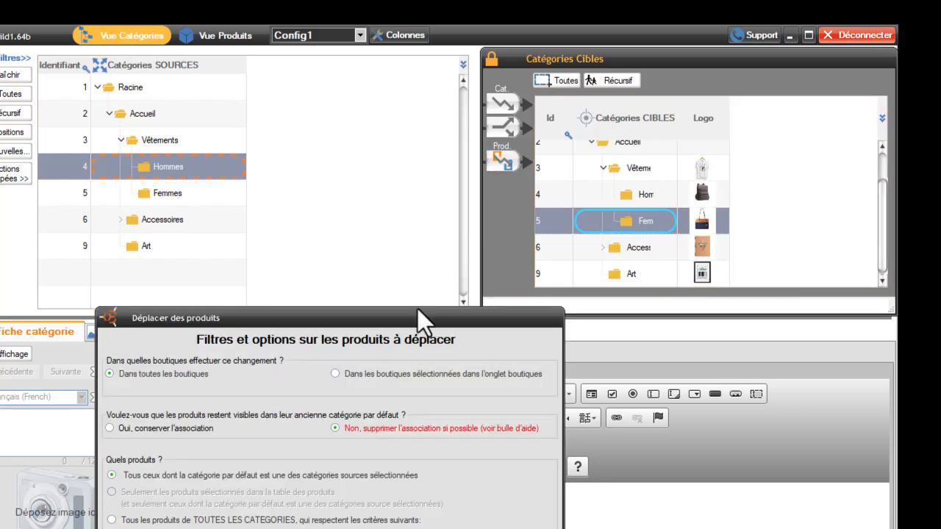
{"action": "left_click_drag", "start_coordinate": [404, 322], "coordinate": [379, 224]}
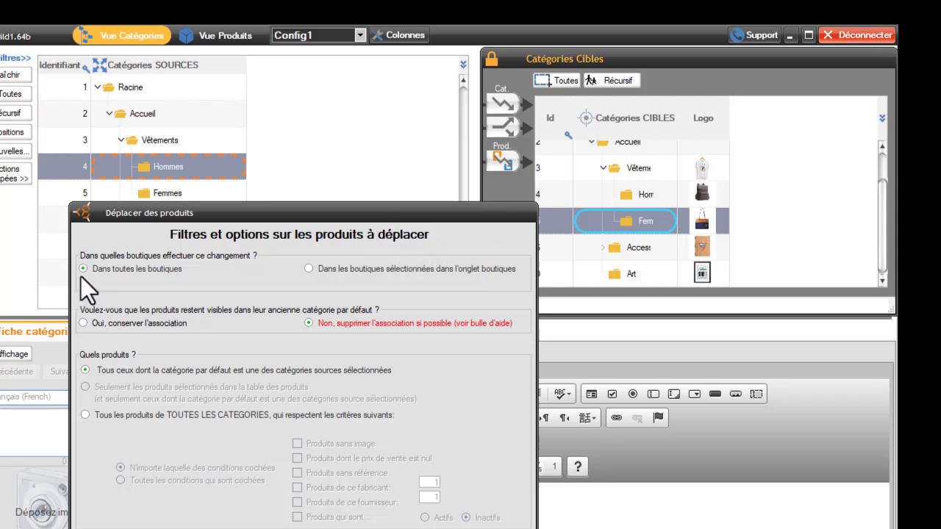
{"action": "left_click", "coordinate": [307, 267]}
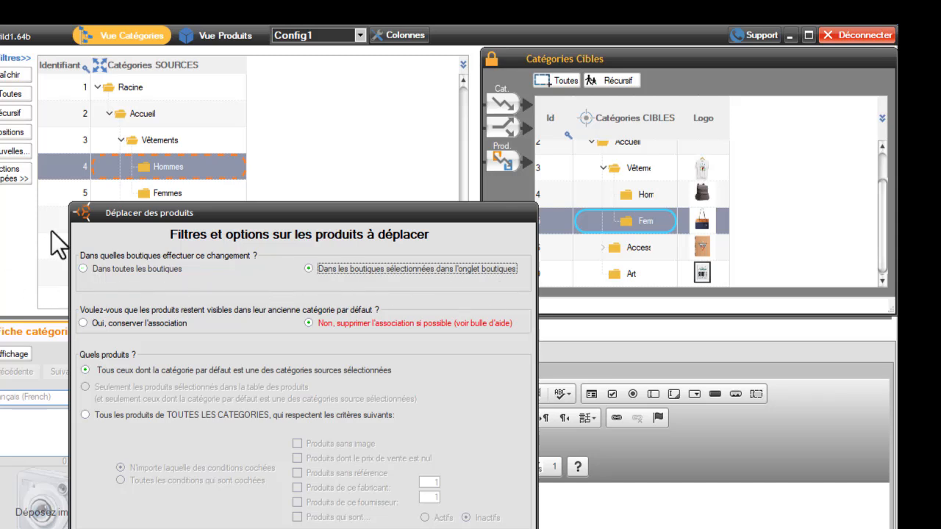
{"action": "left_click", "coordinate": [87, 269]}
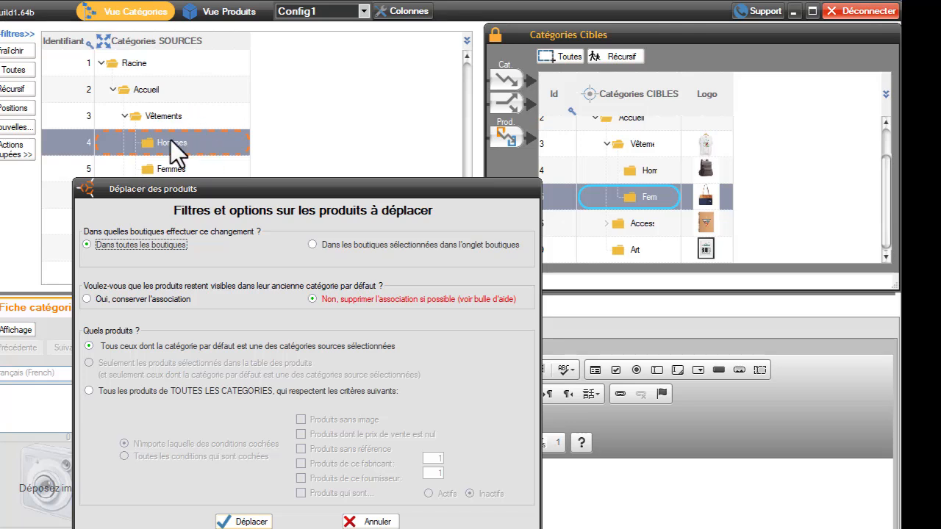
- Try the all-categories filter for products without an image or with a zero sale price, return to source-category products, and cancel the move
{"action": "left_click", "coordinate": [87, 390]}
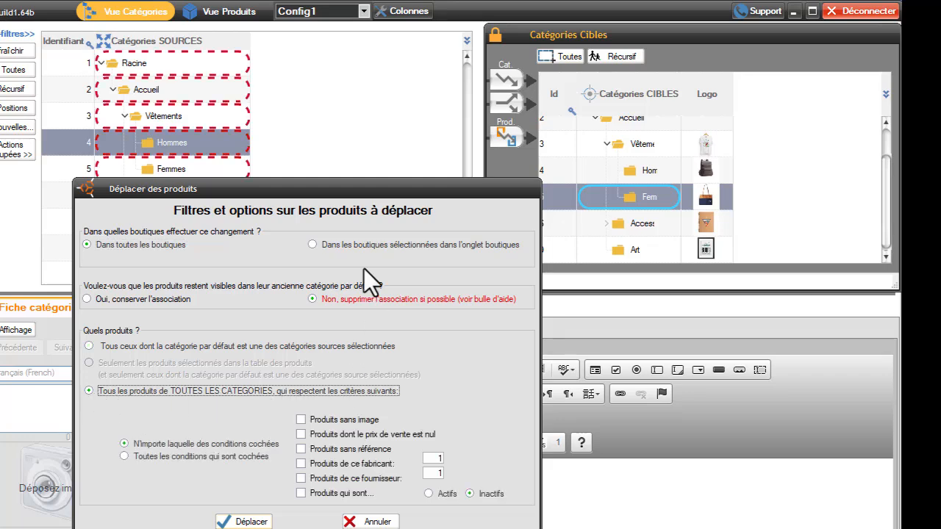
{"action": "left_click_drag", "start_coordinate": [348, 183], "coordinate": [525, 247]}
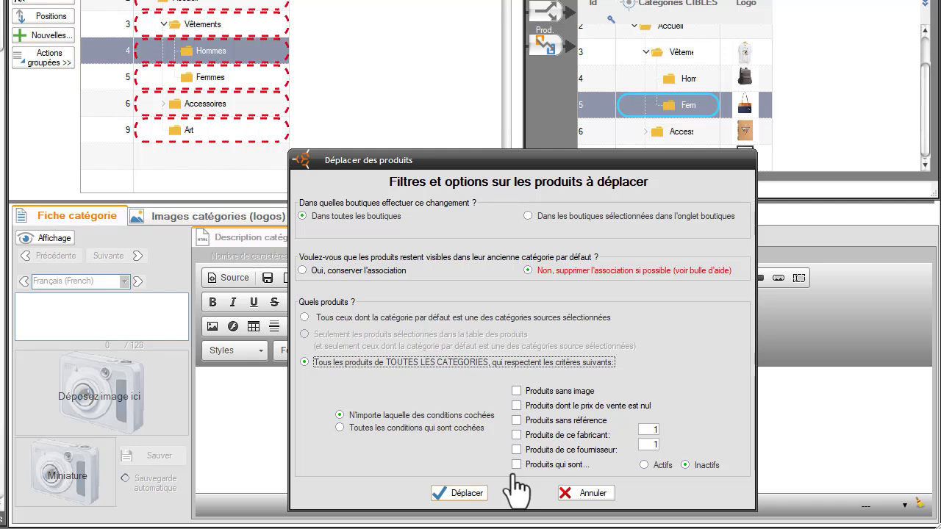
{"action": "left_click", "coordinate": [517, 392]}
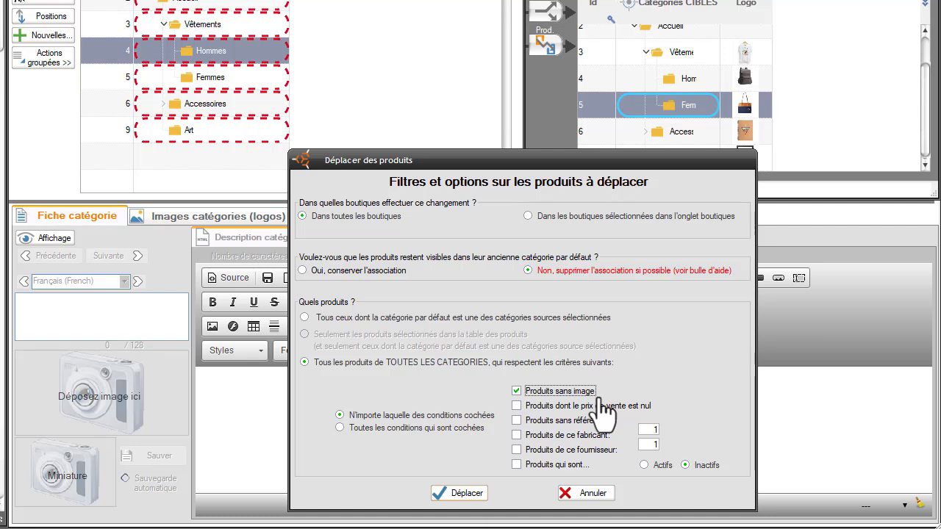
{"action": "left_click", "coordinate": [517, 405]}
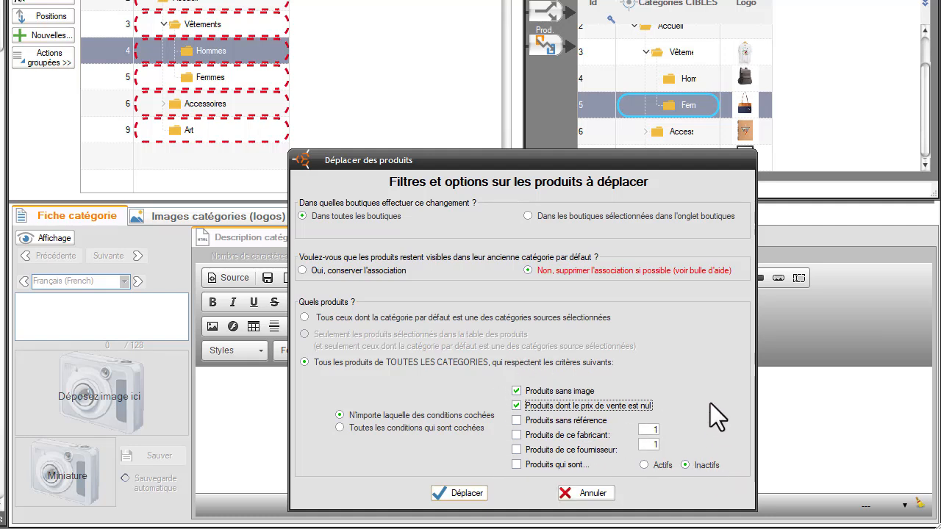
{"action": "left_click", "coordinate": [516, 405]}
{"action": "left_click", "coordinate": [304, 317]}
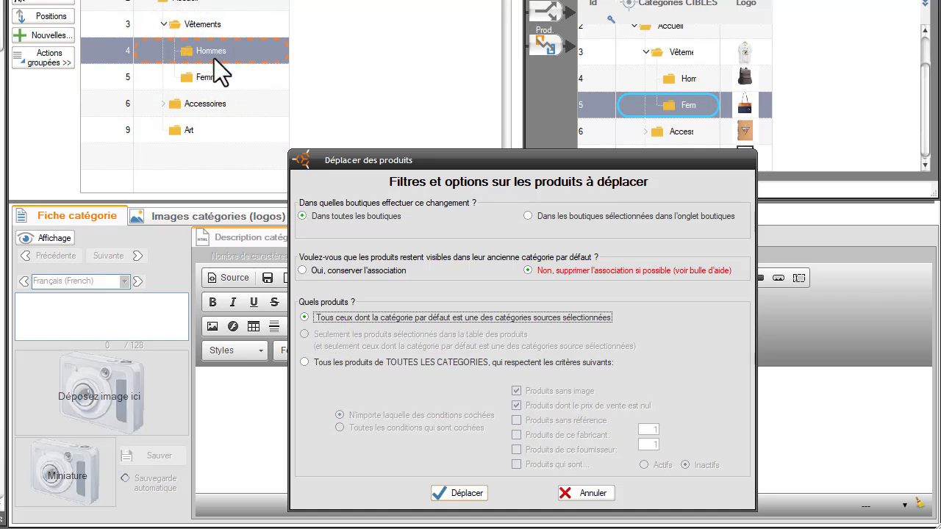
{"action": "left_click", "coordinate": [593, 494]}
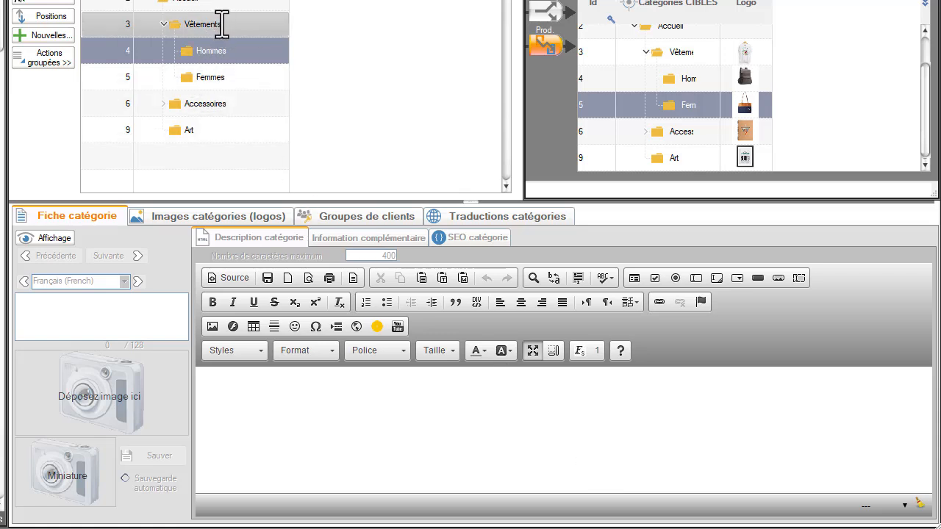
- Add Art to the selected source categories alongside Hommes
{"action": "left_click", "coordinate": [208, 132], "text": "ctrl"}
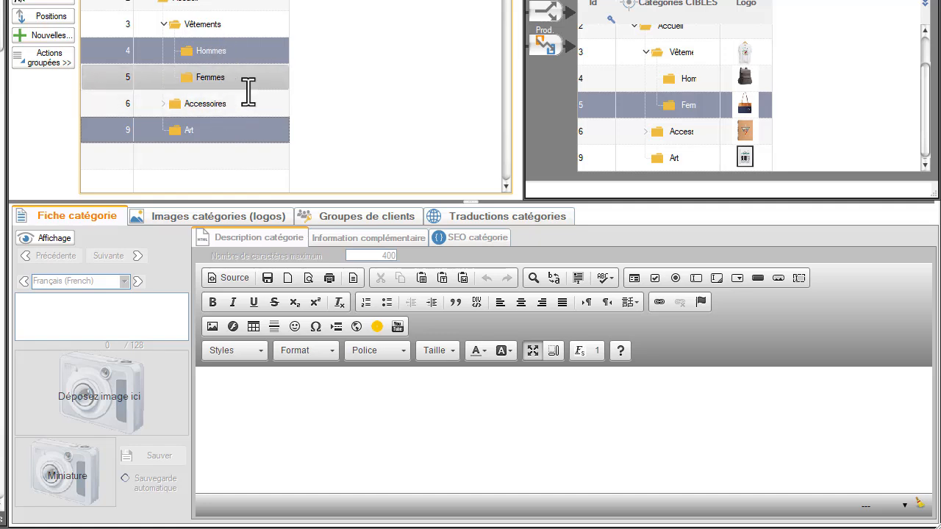
- Move all products from the selected Hommes and Art categories to Femmes in all shops, removing the old default-category association where possible
{"action": "left_click", "coordinate": [545, 47]}
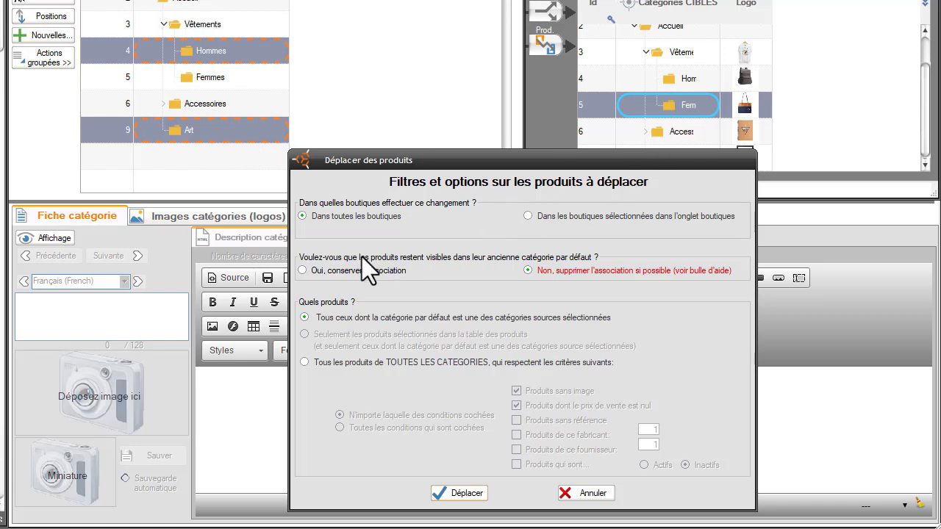
{"action": "left_click", "coordinate": [303, 270]}
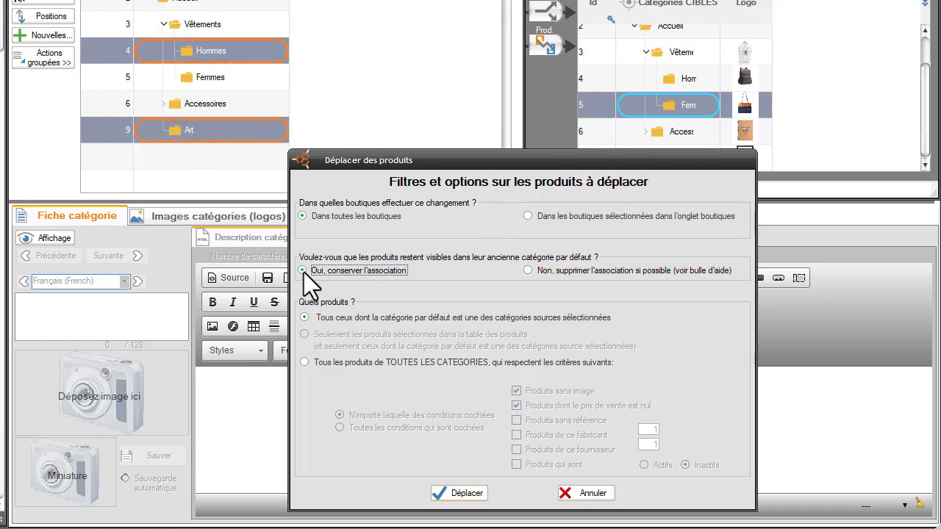
{"action": "left_click", "coordinate": [527, 271]}
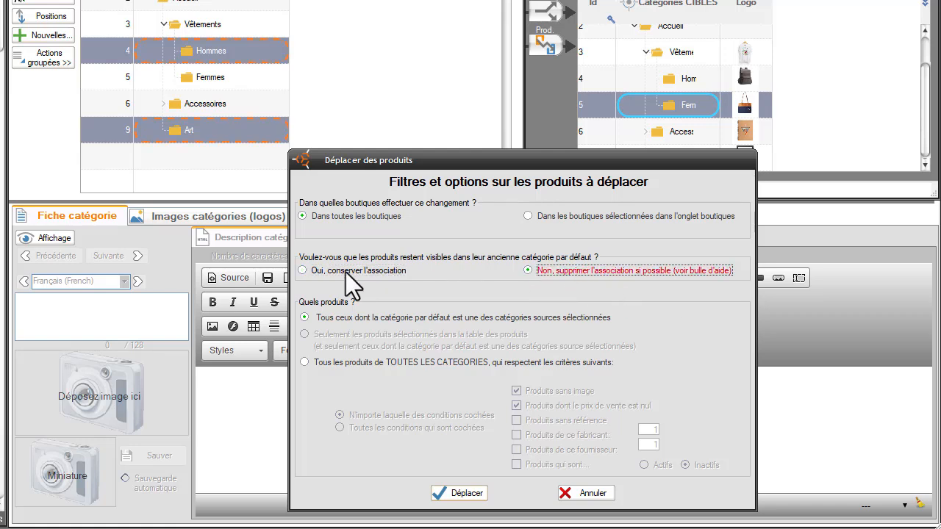
{"action": "left_click", "coordinate": [303, 270]}
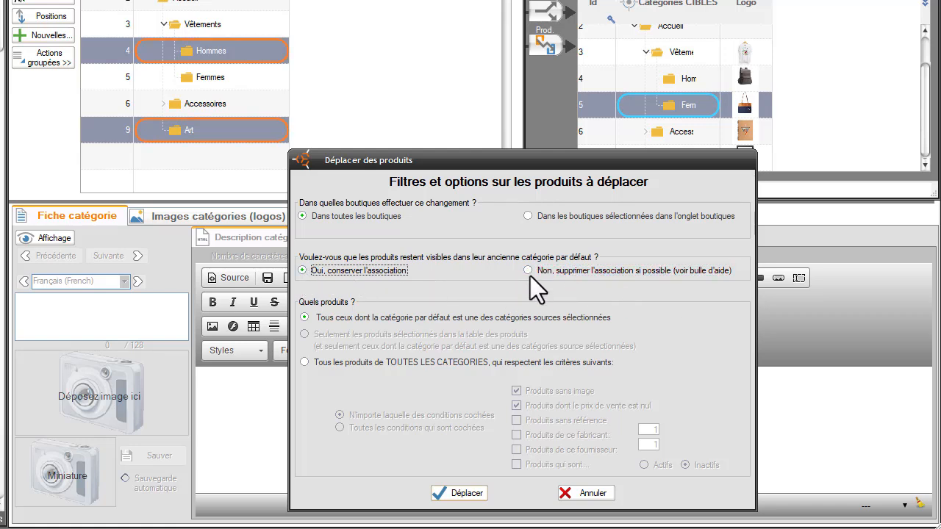
{"action": "left_click", "coordinate": [527, 270]}
{"action": "left_click", "coordinate": [303, 270]}
{"action": "left_click", "coordinate": [528, 270]}
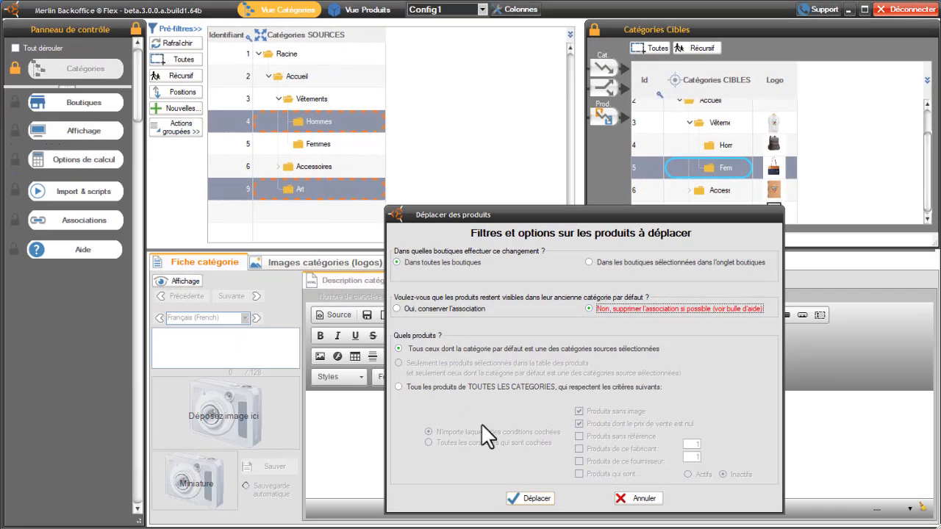
{"action": "left_click", "coordinate": [529, 503]}
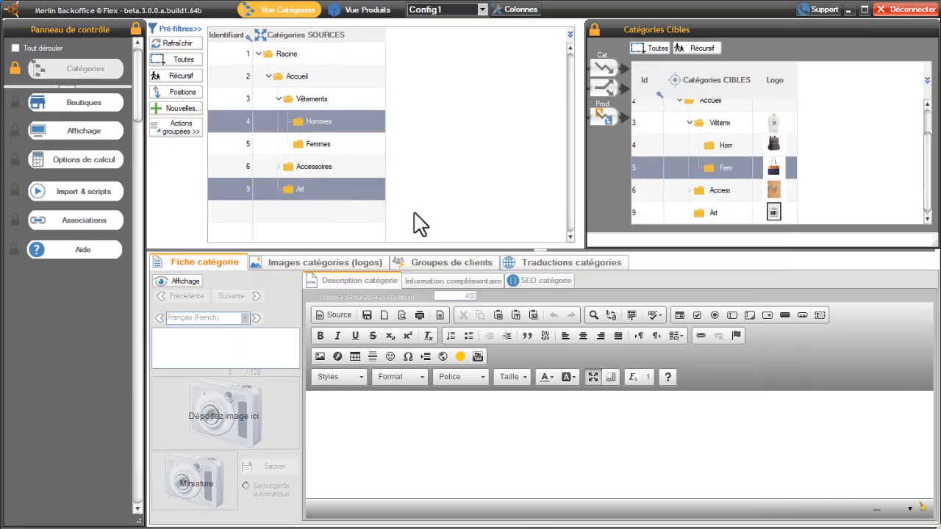
- Switch to the products view and list the products of the Femmes category, widening the control panel for the category tree
{"action": "left_click", "coordinate": [369, 10]}
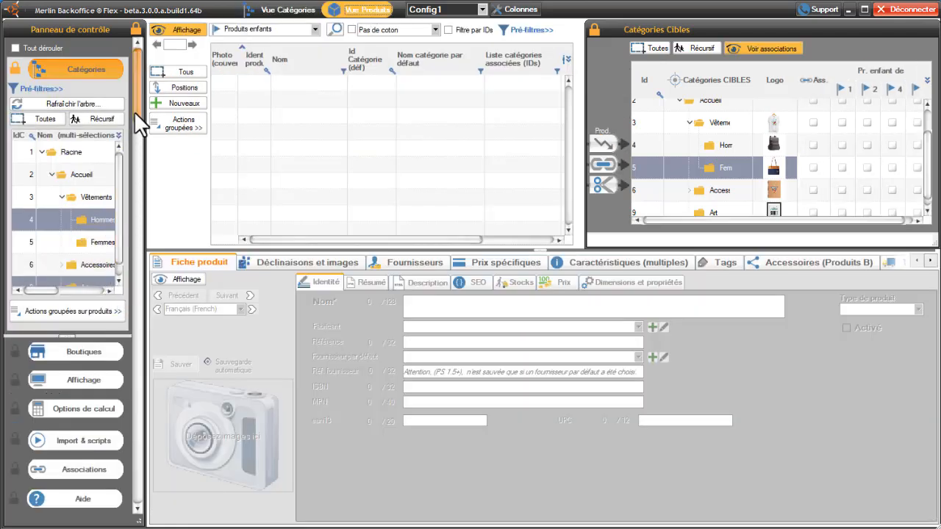
{"action": "left_click_drag", "start_coordinate": [133, 111], "coordinate": [143, 140]}
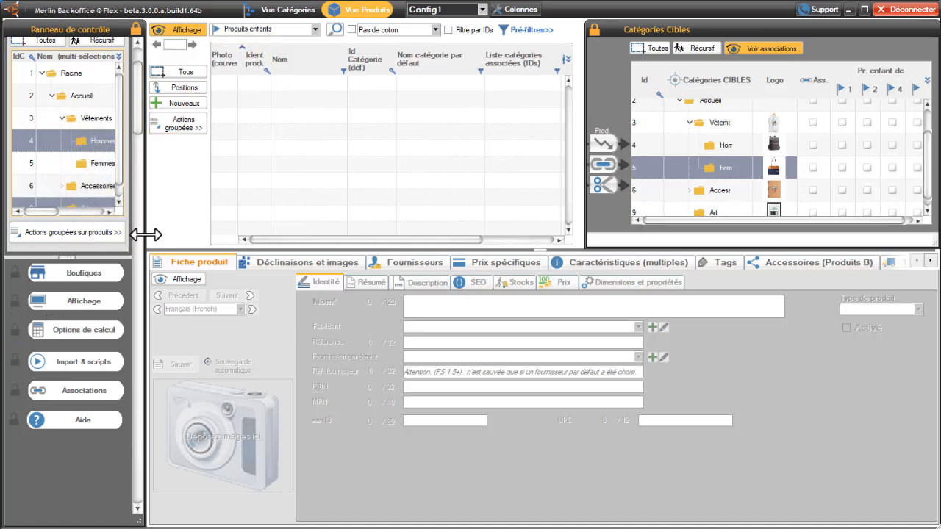
{"action": "left_click_drag", "start_coordinate": [150, 234], "coordinate": [183, 234]}
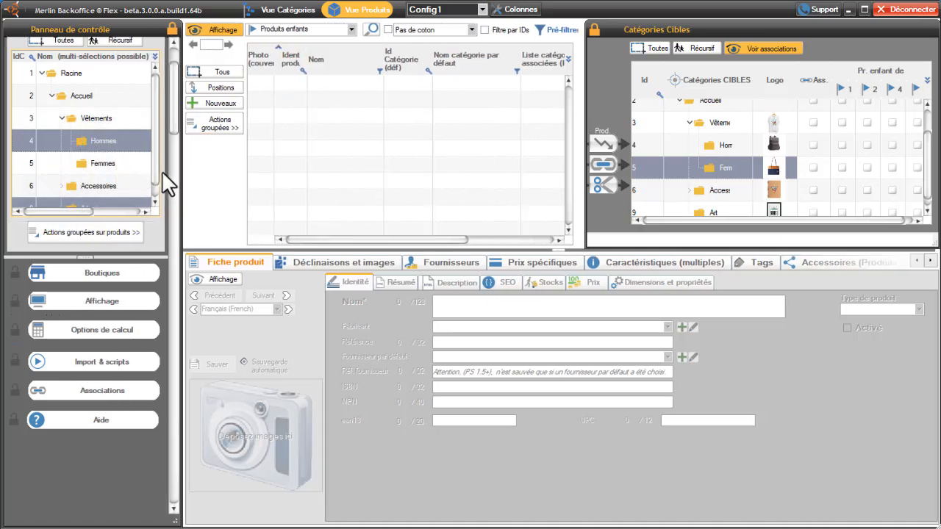
{"action": "left_click_drag", "start_coordinate": [157, 168], "coordinate": [157, 185]}
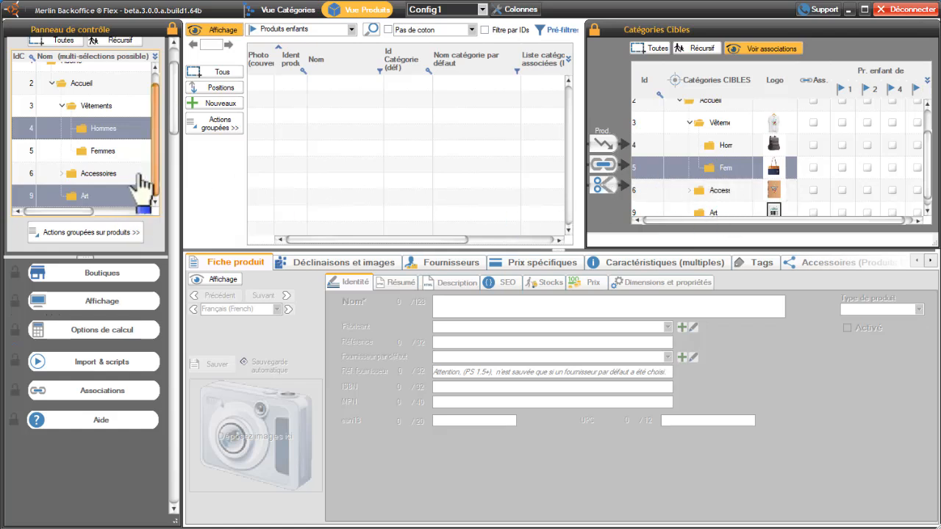
{"action": "left_click", "coordinate": [102, 151], "text": "ctrl"}
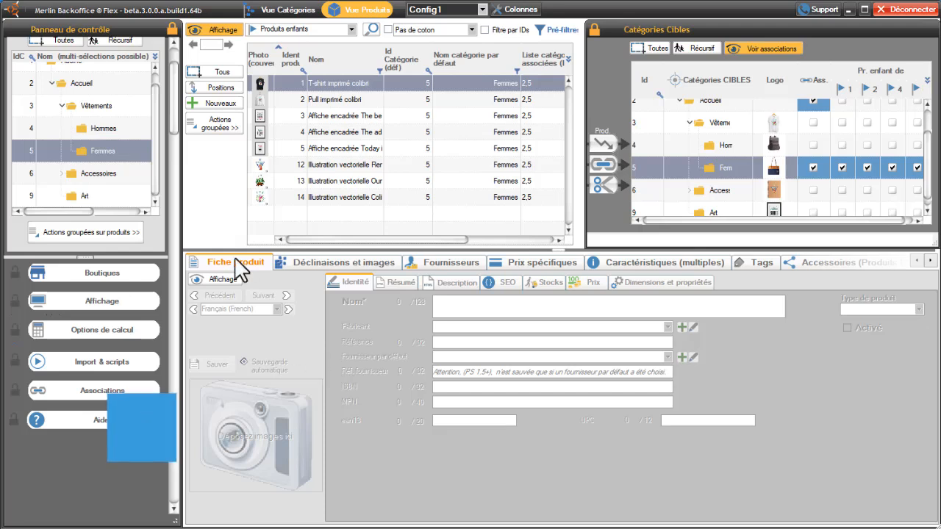
- Select the Vêtements category, collapse it and turn on recursive selection to list the products of its subcategories
{"action": "scroll", "coordinate": [175, 77], "scroll_direction": "up", "scroll_amount": 1}
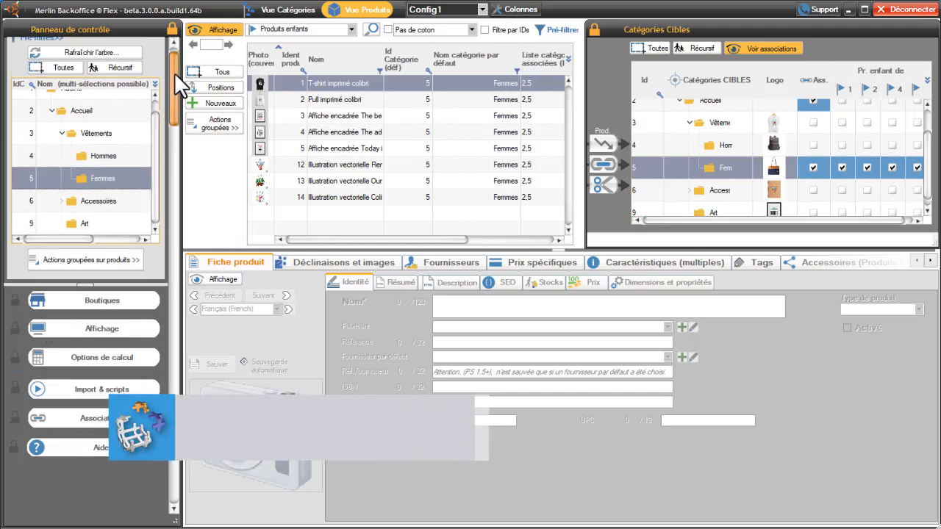
{"action": "scroll", "coordinate": [175, 83], "scroll_direction": "up", "scroll_amount": 2}
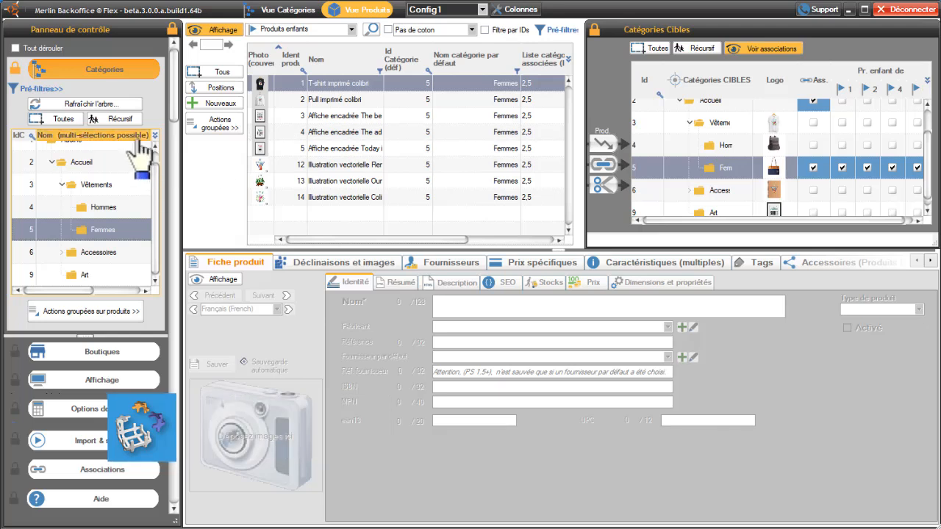
{"action": "left_click", "coordinate": [106, 186]}
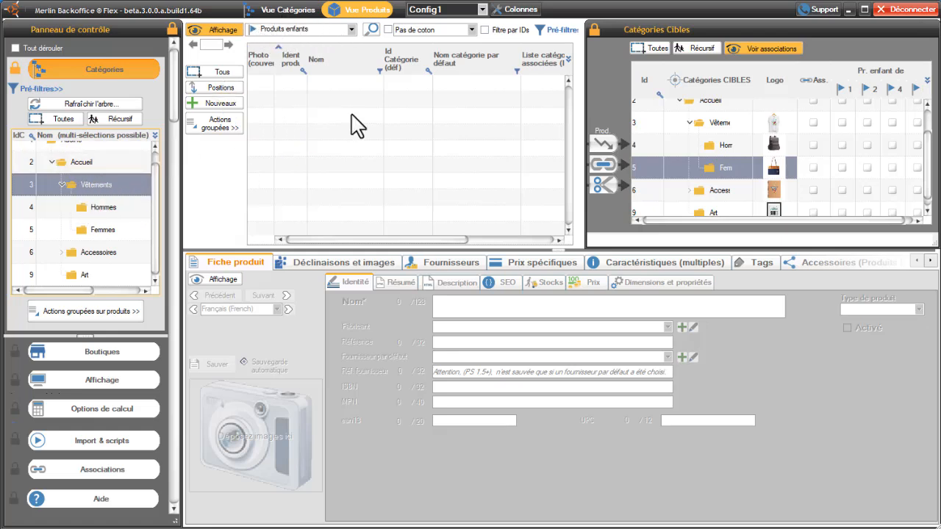
{"action": "double_click", "coordinate": [75, 186]}
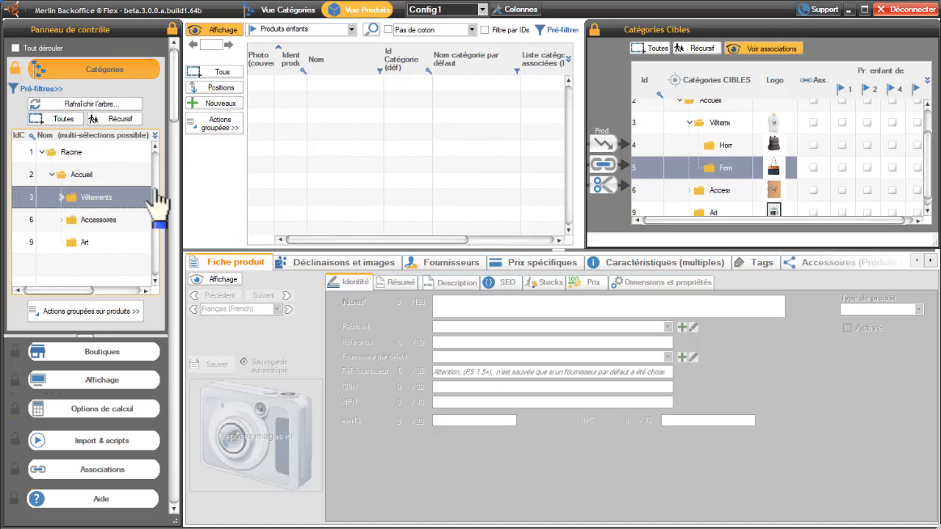
{"action": "left_click", "coordinate": [120, 122]}
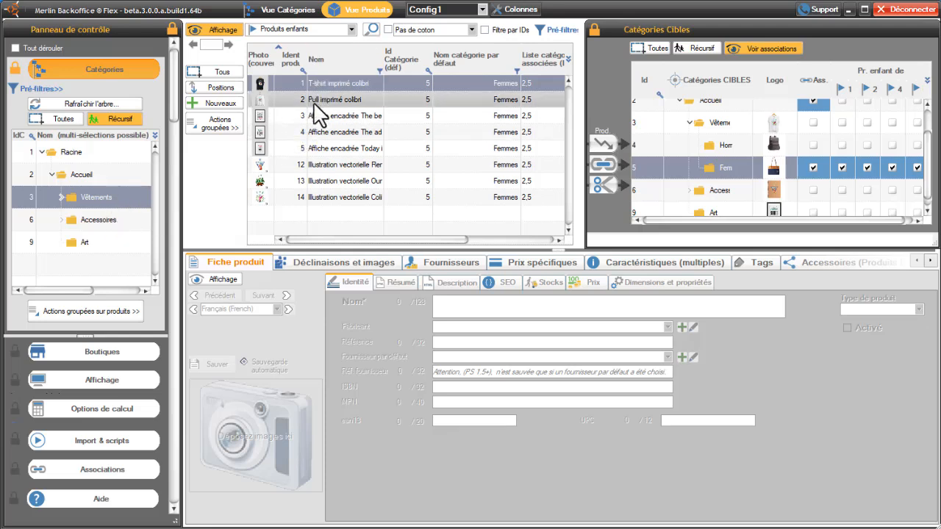
- Expand Vêtements to check which subcategories the recursive selection includes, and collapse it again
{"action": "left_click", "coordinate": [61, 198]}
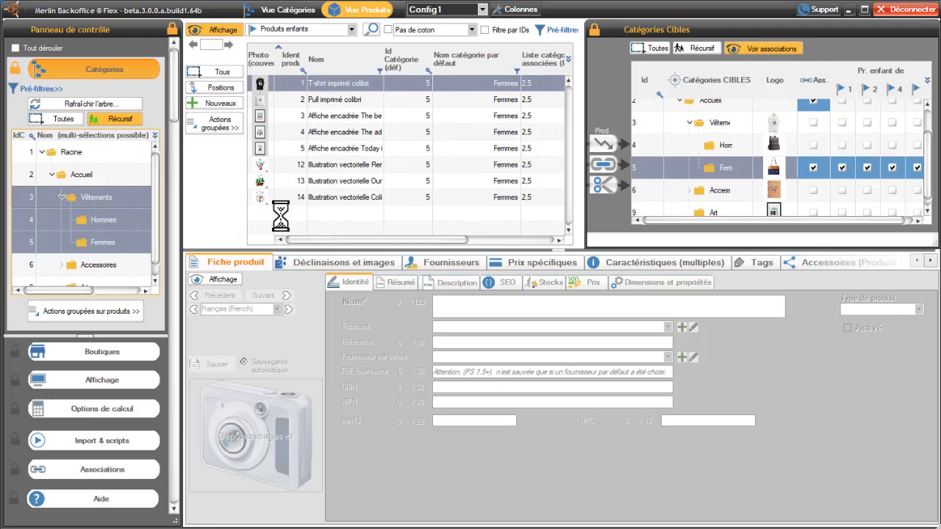
{"action": "left_click", "coordinate": [94, 197], "text": "ctrl"}
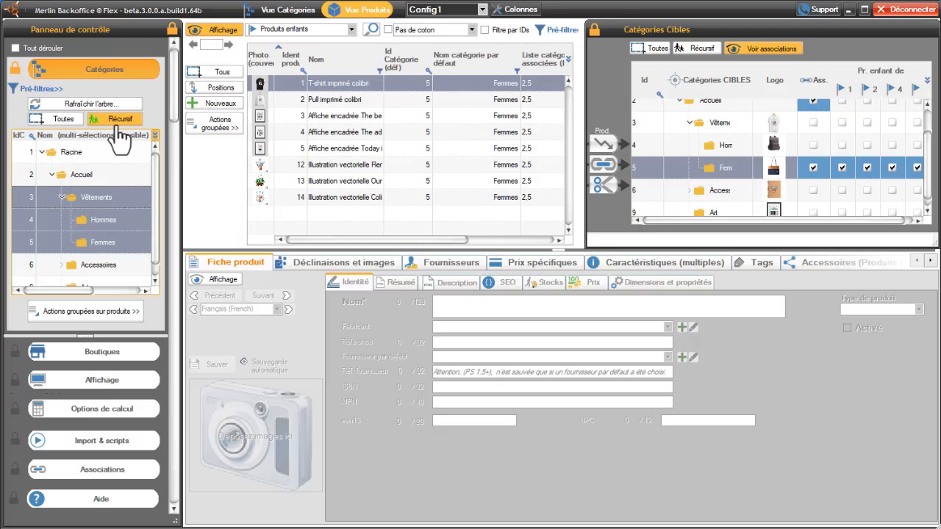
{"action": "left_click", "coordinate": [61, 197]}
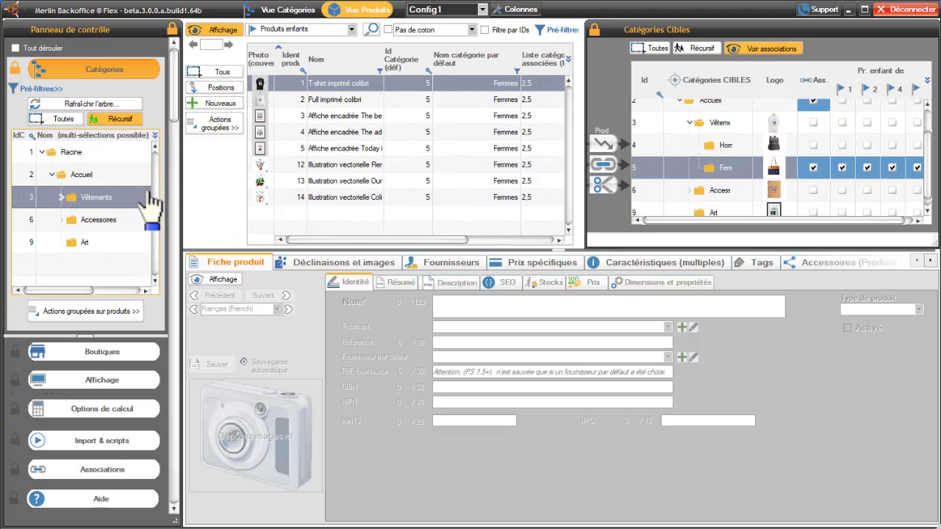
- In the categories view, move all products of Vêtements and its subcategories to Art, removing the old association where possible
{"action": "left_click", "coordinate": [292, 11]}
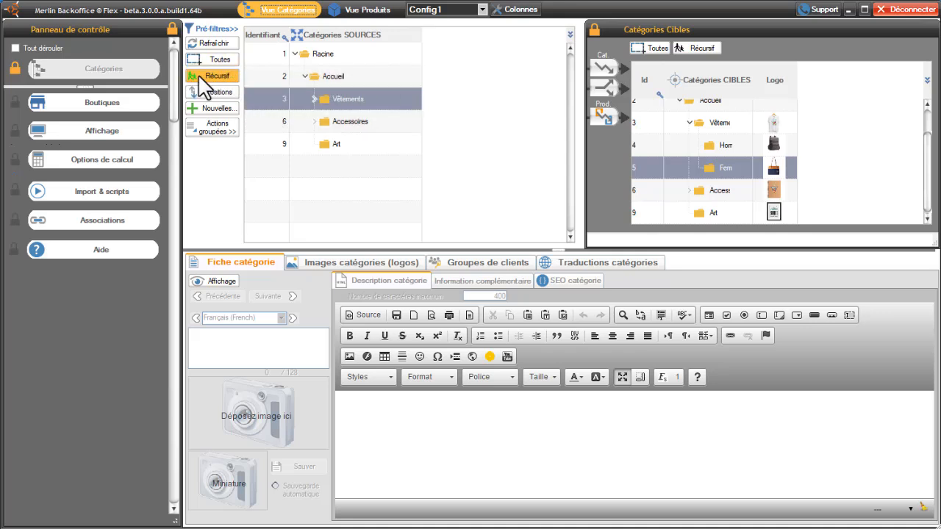
{"action": "left_click", "coordinate": [721, 218]}
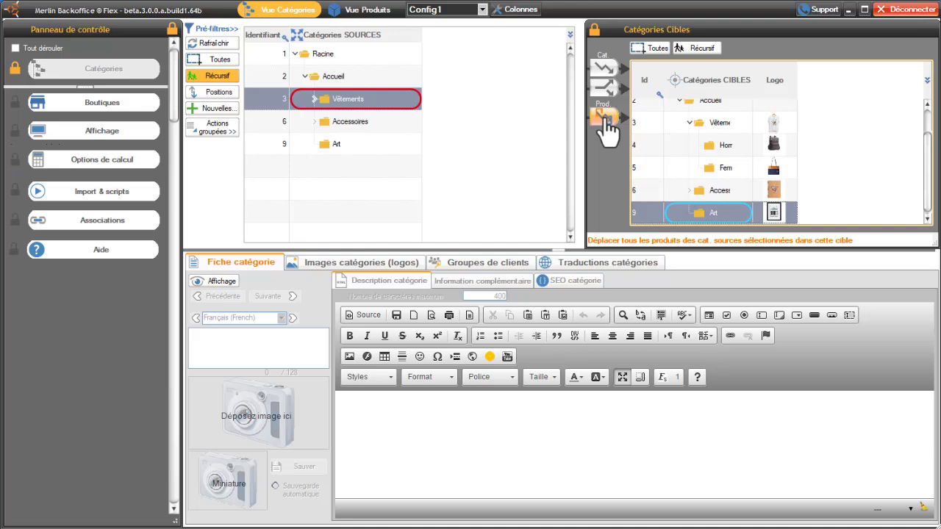
{"action": "left_click", "coordinate": [217, 78]}
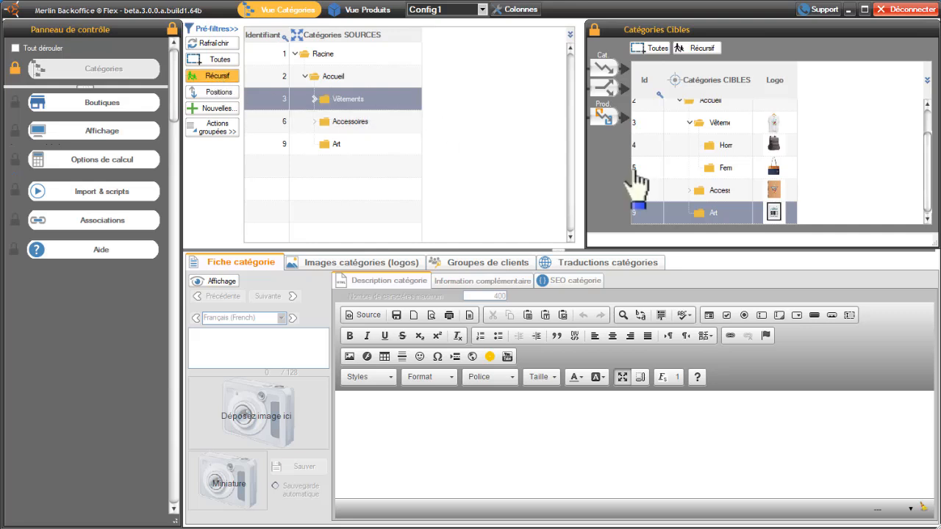
{"action": "left_click", "coordinate": [604, 121]}
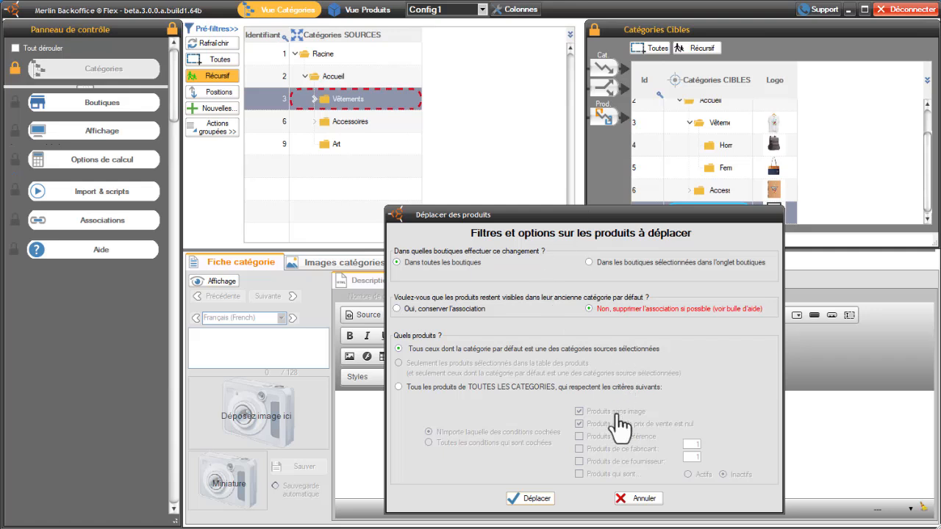
{"action": "left_click", "coordinate": [516, 501]}
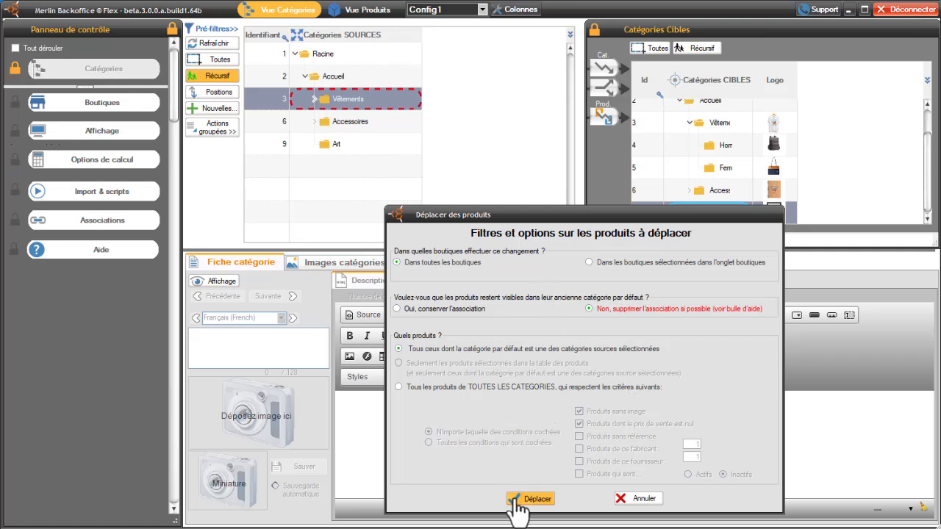
- Return to the products view and check the product lists of Femmes and of Vêtements with its subcategories
{"action": "left_click", "coordinate": [367, 10]}
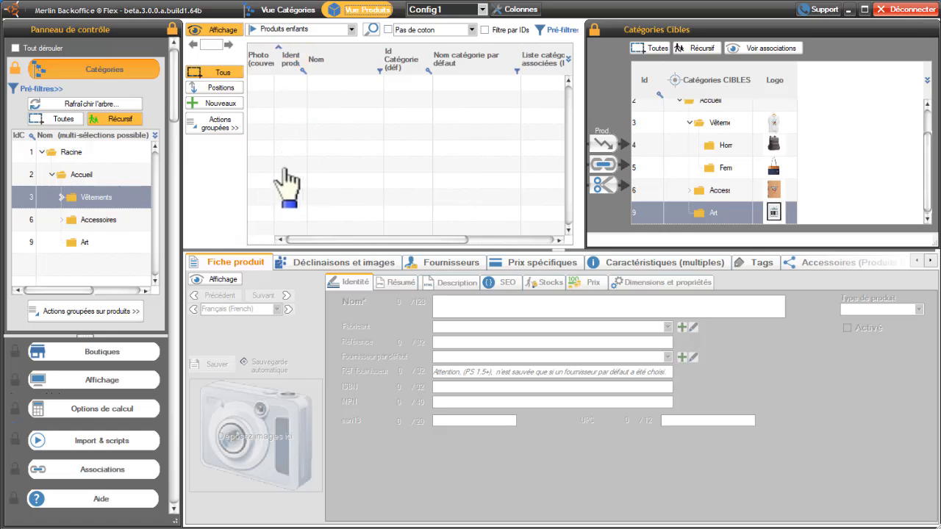
{"action": "left_click", "coordinate": [62, 197]}
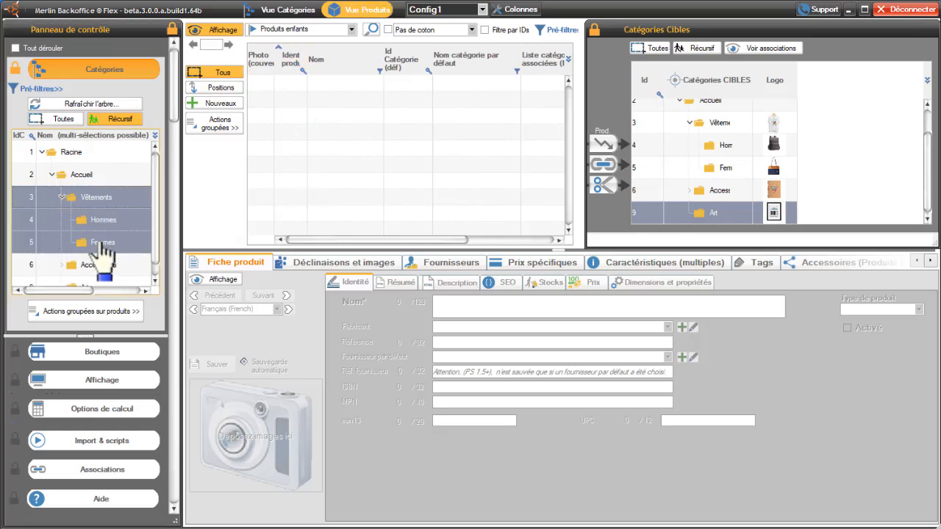
{"action": "left_click", "coordinate": [101, 242]}
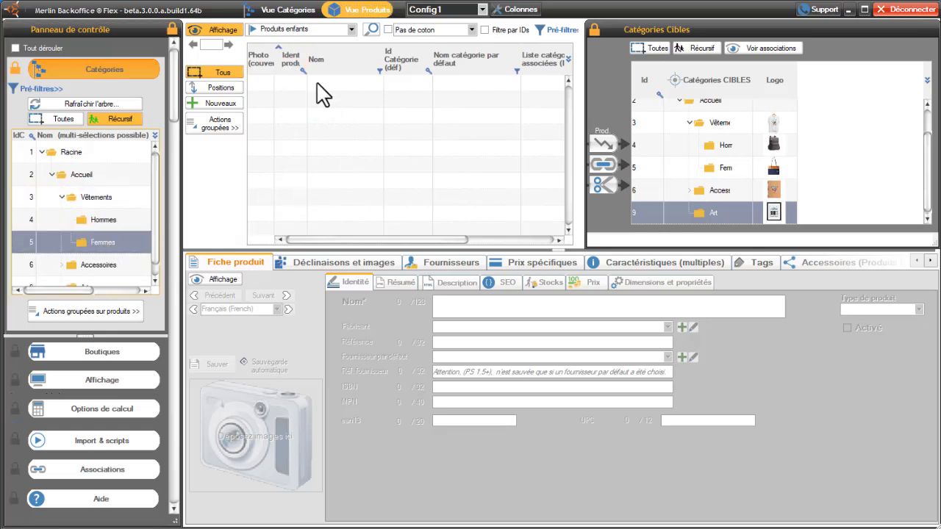
{"action": "left_click", "coordinate": [108, 195]}
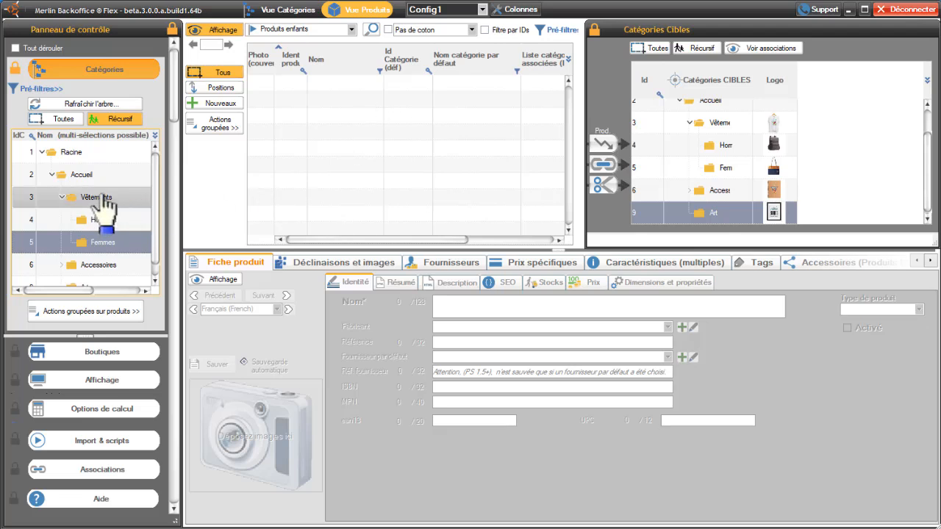
{"action": "left_click", "coordinate": [62, 197]}
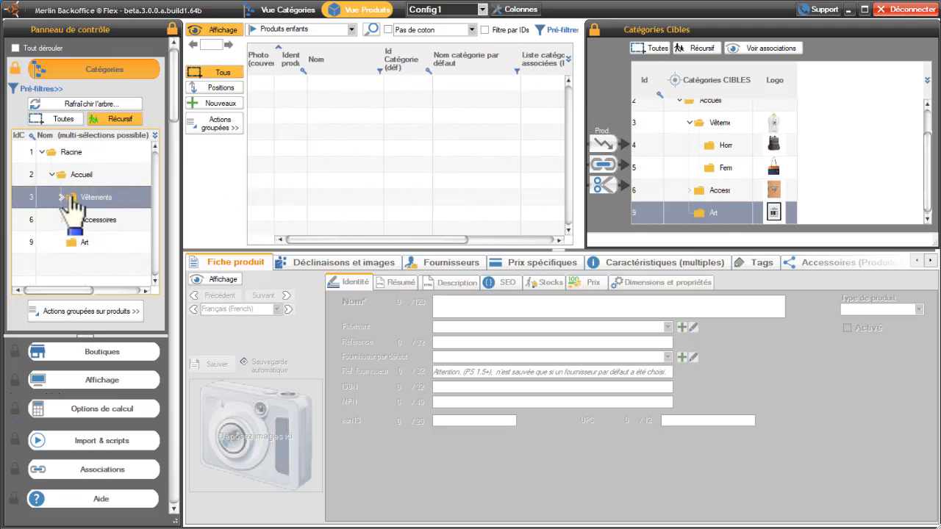
{"action": "left_click", "coordinate": [62, 197]}
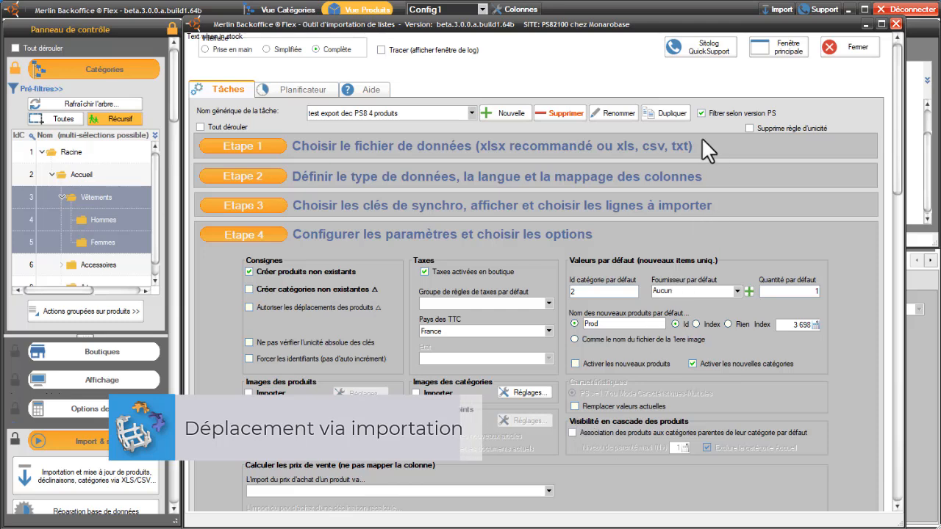
- Toggle the option authorising product moves in the Etape 4 settings of the import task "test export dec PS8 4 produits"
{"action": "left_click_drag", "start_coordinate": [692, 21], "coordinate": [688, 20]}
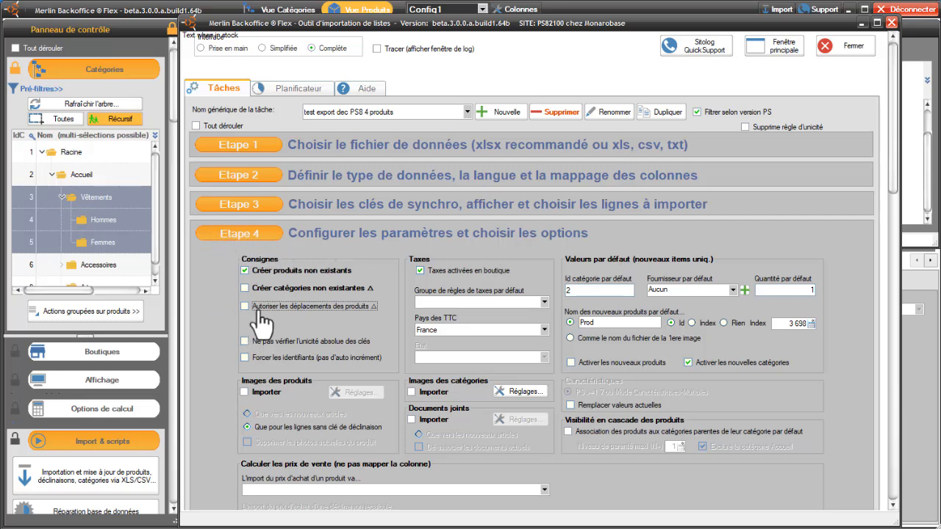
{"action": "left_click", "coordinate": [245, 307]}
{"action": "left_click", "coordinate": [245, 307]}
{"action": "left_click", "coordinate": [245, 307]}
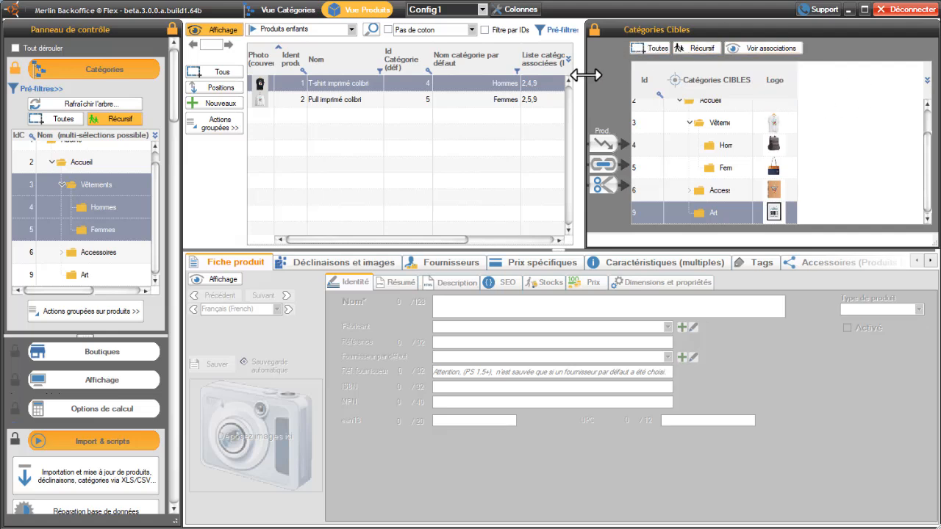
- Widen the product list, lock the resized Catégories Cibles panel and show the category associations of the selected T-shirt imprimé colibri
{"action": "left_click_drag", "start_coordinate": [588, 76], "coordinate": [637, 76]}
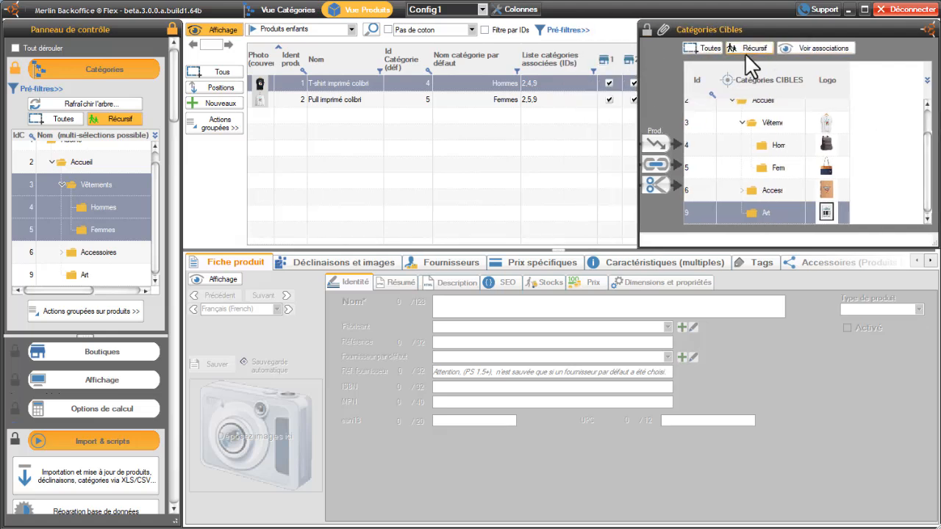
{"action": "left_click", "coordinate": [645, 30]}
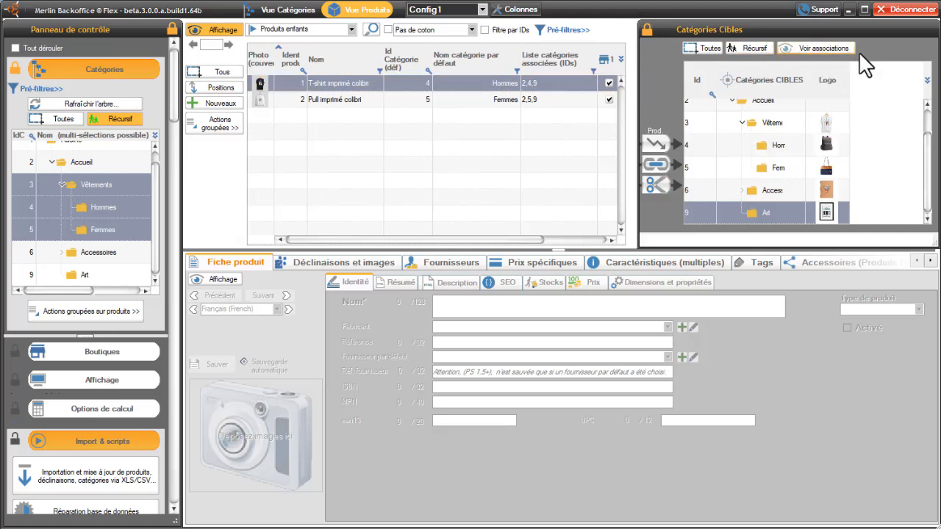
{"action": "left_click", "coordinate": [819, 54]}
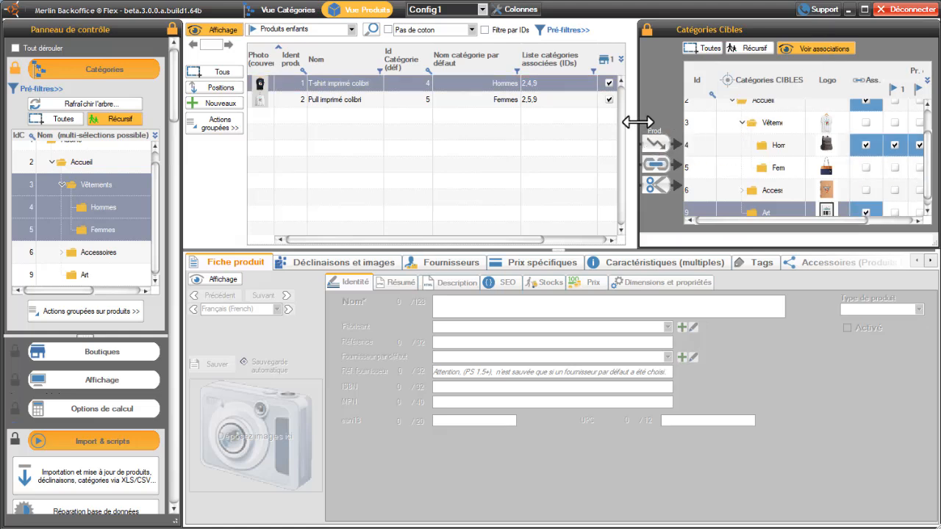
- Widen the Catégories Cibles panel, lock it and review the associations of T-shirt imprimé colibri from Racine down to Art
{"action": "left_click_drag", "start_coordinate": [636, 122], "coordinate": [566, 121]}
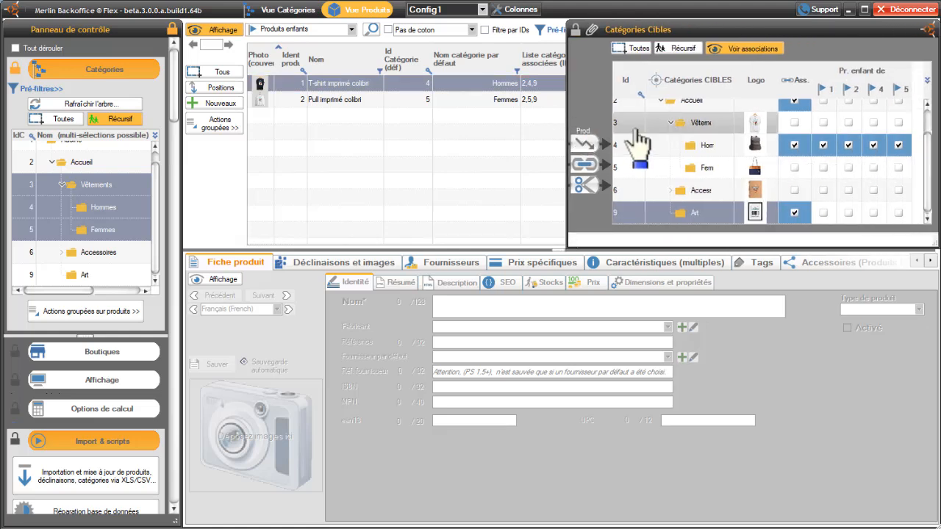
{"action": "left_click", "coordinate": [574, 30]}
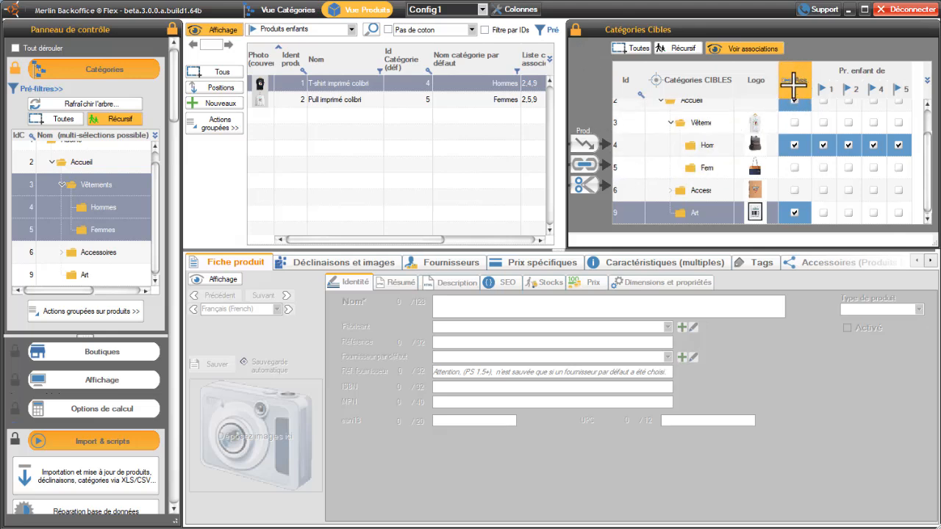
{"action": "scroll", "coordinate": [925, 130], "scroll_direction": "up", "scroll_amount": 2}
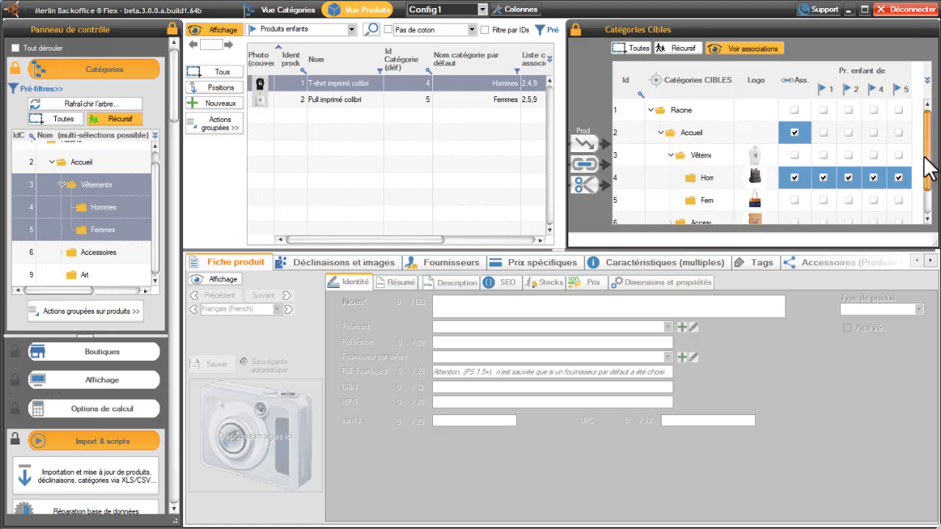
{"action": "left_click_drag", "start_coordinate": [924, 158], "coordinate": [933, 196]}
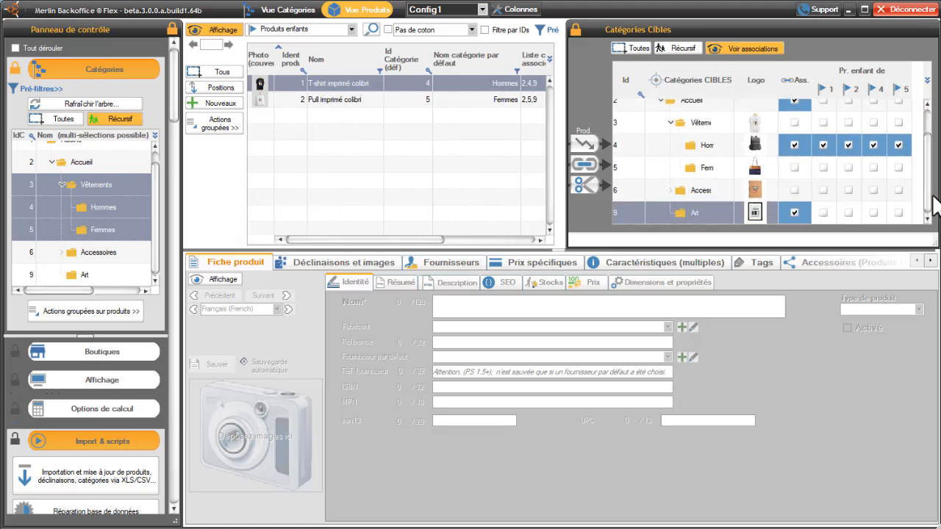
{"action": "left_click", "coordinate": [794, 212]}
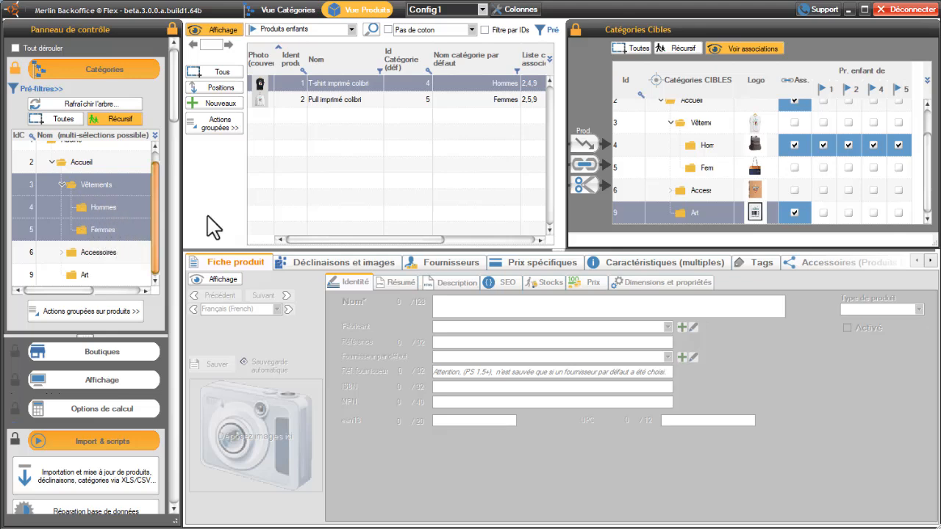
{"action": "left_click_drag", "start_coordinate": [931, 175], "coordinate": [931, 137]}
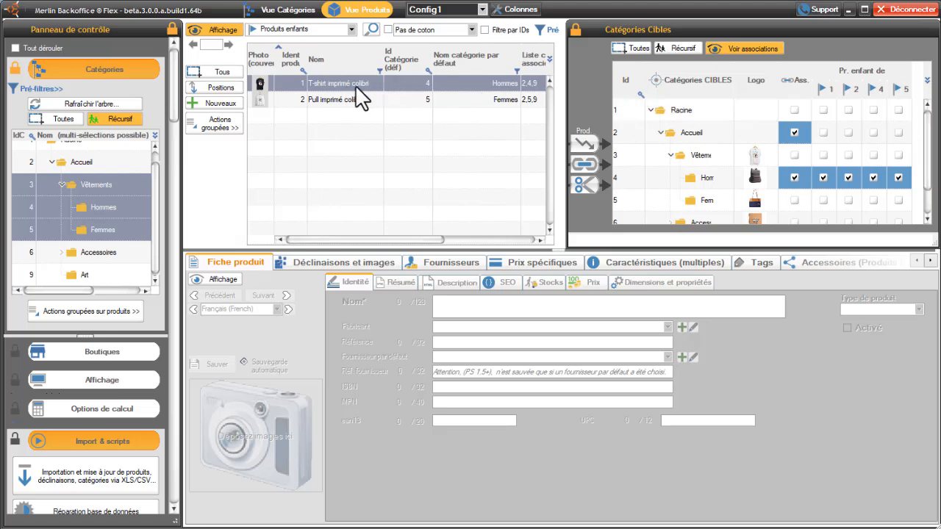
- Associate both T-shirt imprimé colibri and Pull imprimé colibri with the target category Vêtements, removing their existing secondary associations
{"action": "left_click", "coordinate": [347, 102], "text": "ctrl"}
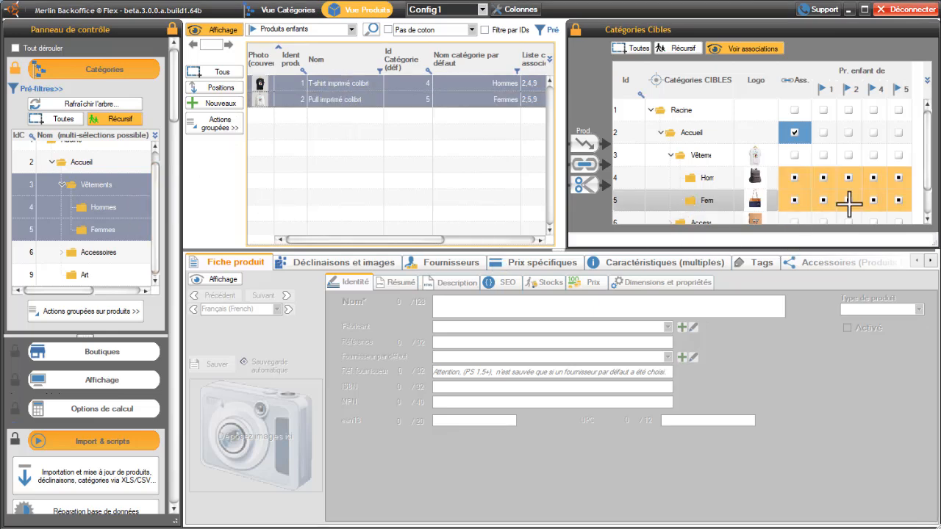
{"action": "mouse_move", "coordinate": [927, 138]}
{"action": "left_mouse_down"}
{"action": "mouse_move", "coordinate": [930, 159]}
{"action": "mouse_move", "coordinate": [931, 138]}
{"action": "left_mouse_up"}
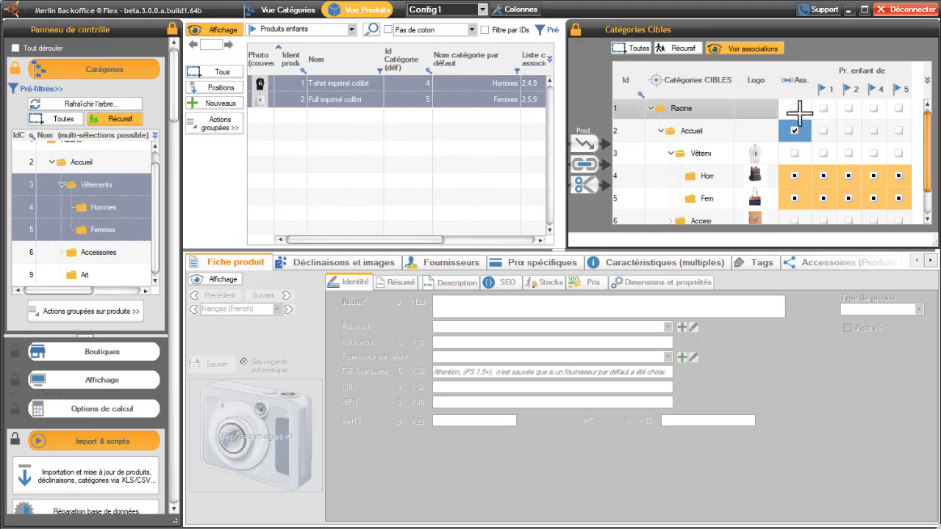
{"action": "left_click", "coordinate": [795, 152]}
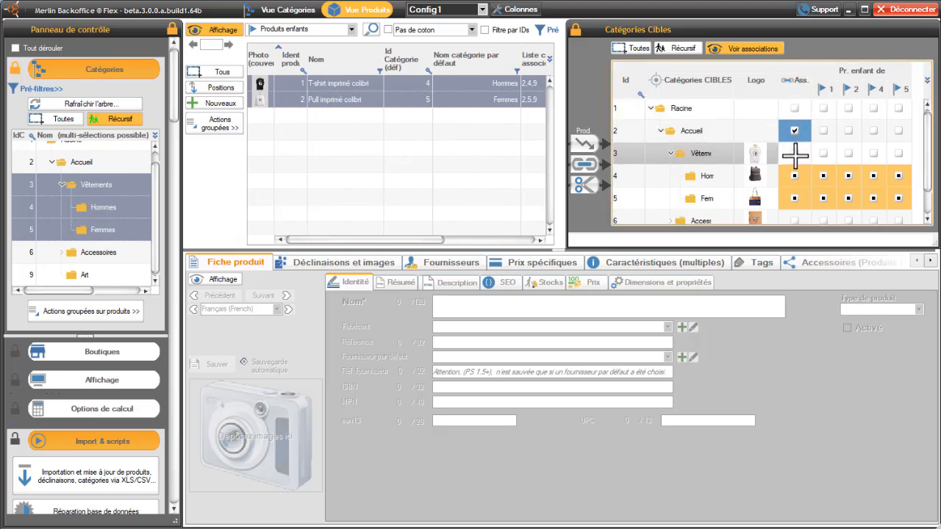
{"action": "left_click_drag", "start_coordinate": [596, 129], "coordinate": [488, 149]}
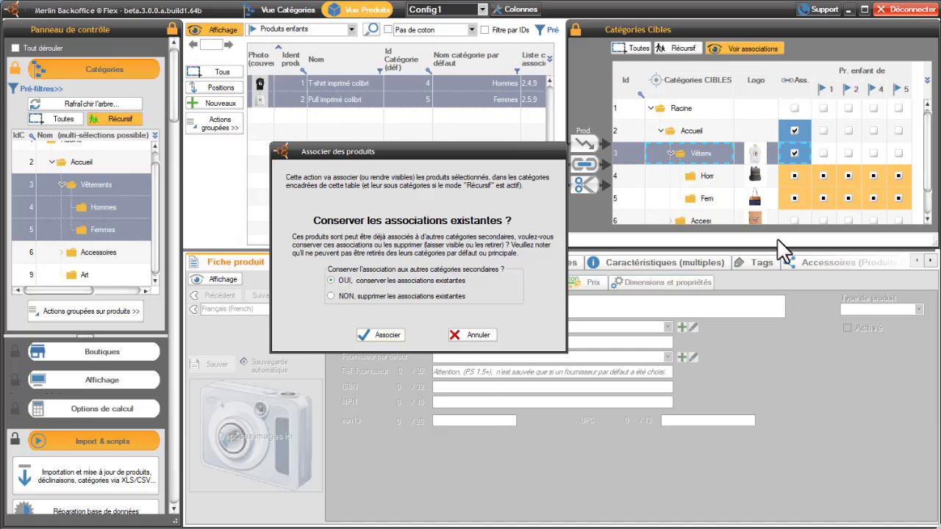
{"action": "left_click", "coordinate": [332, 296]}
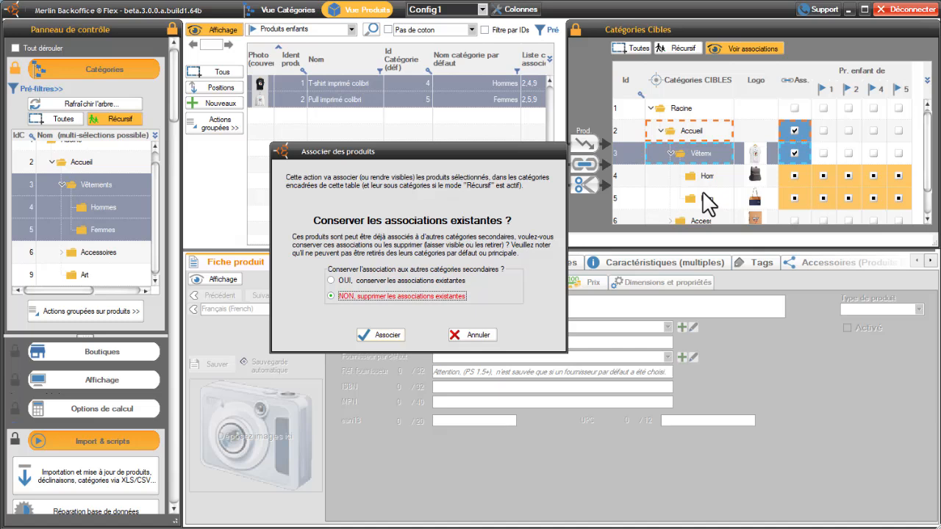
{"action": "left_click", "coordinate": [381, 337]}
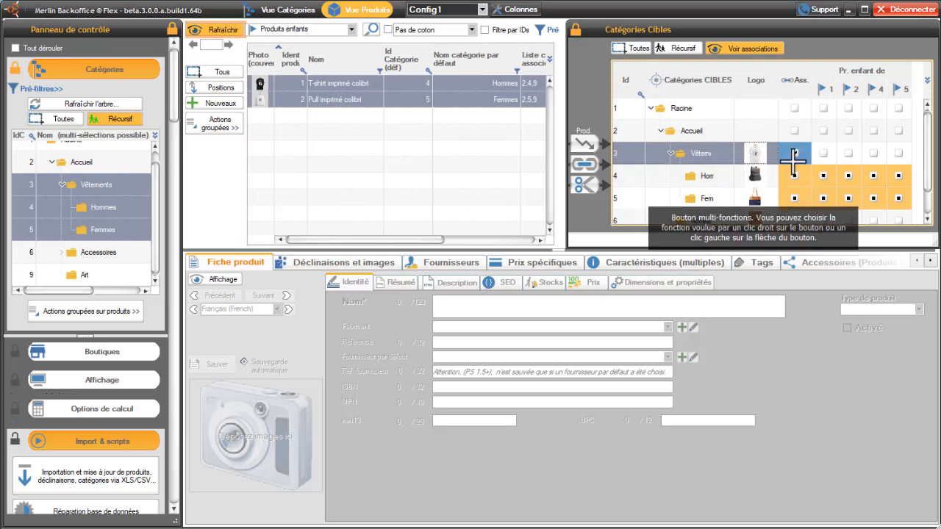
{"action": "left_click", "coordinate": [794, 155]}
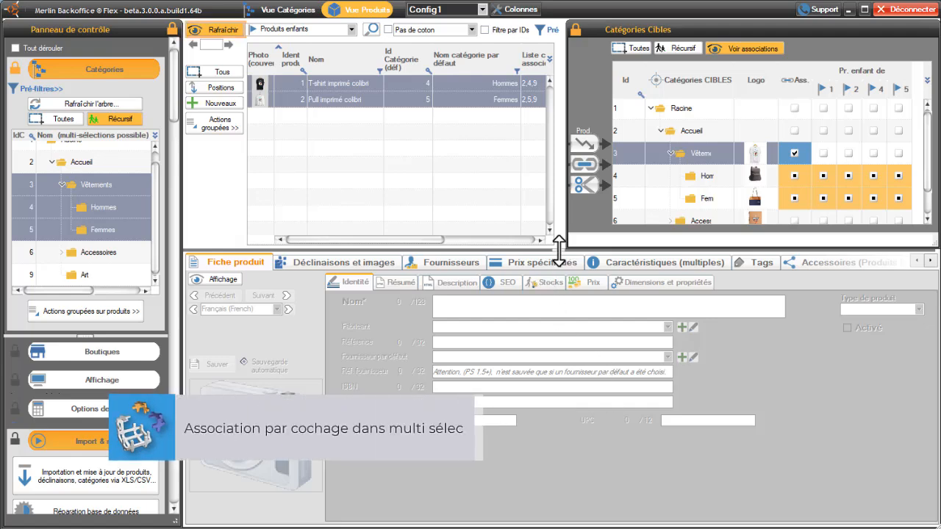
- Enlarge the lists vertically and associate both products with Accueil, Accessoires and Art, keeping the existing associations
{"action": "left_click_drag", "start_coordinate": [561, 258], "coordinate": [571, 365]}
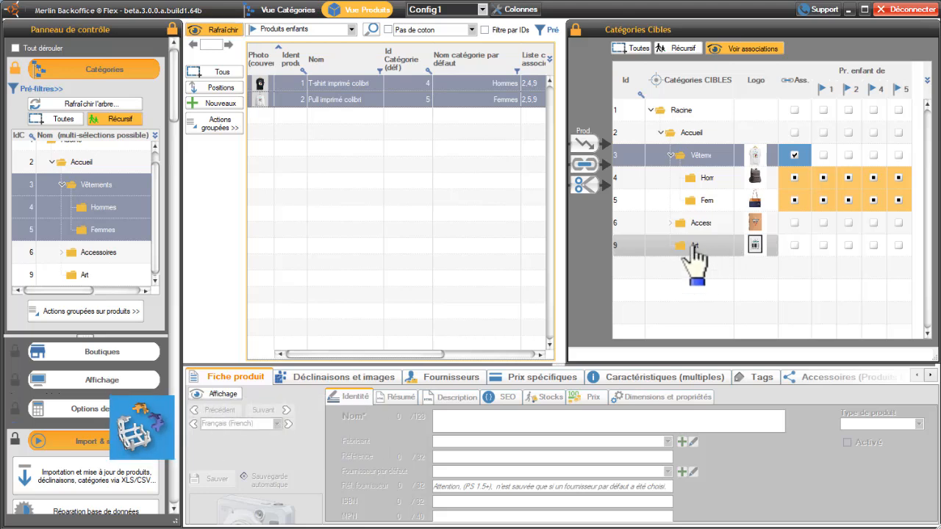
{"action": "left_click", "coordinate": [707, 135]}
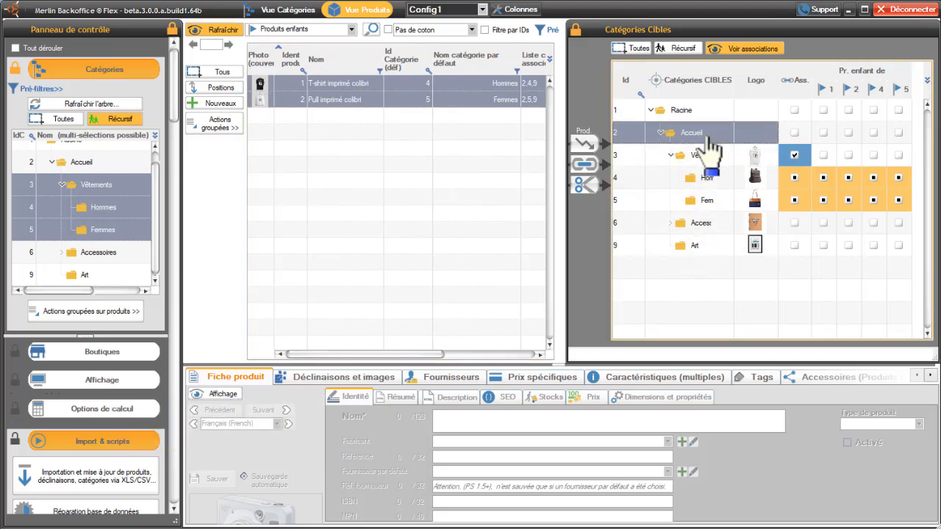
{"action": "left_click", "coordinate": [708, 224], "text": "ctrl"}
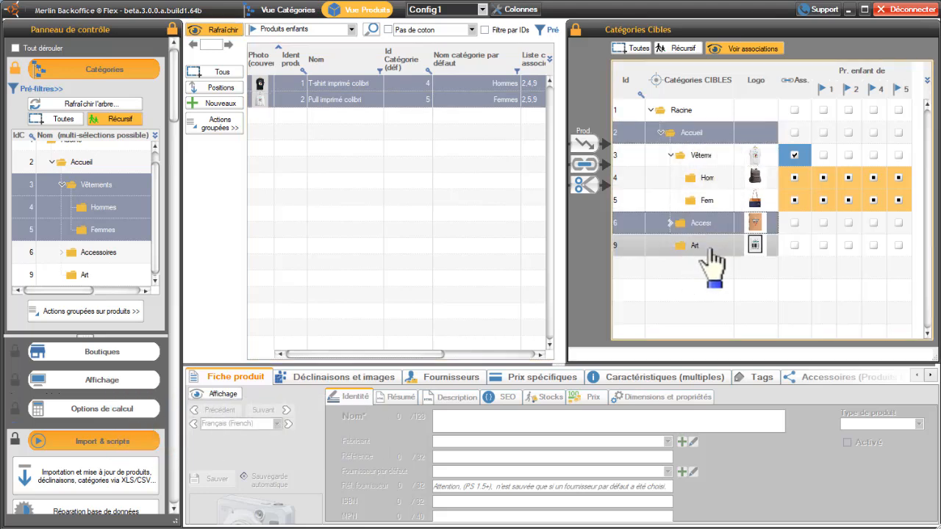
{"action": "left_click", "coordinate": [710, 246], "text": "ctrl"}
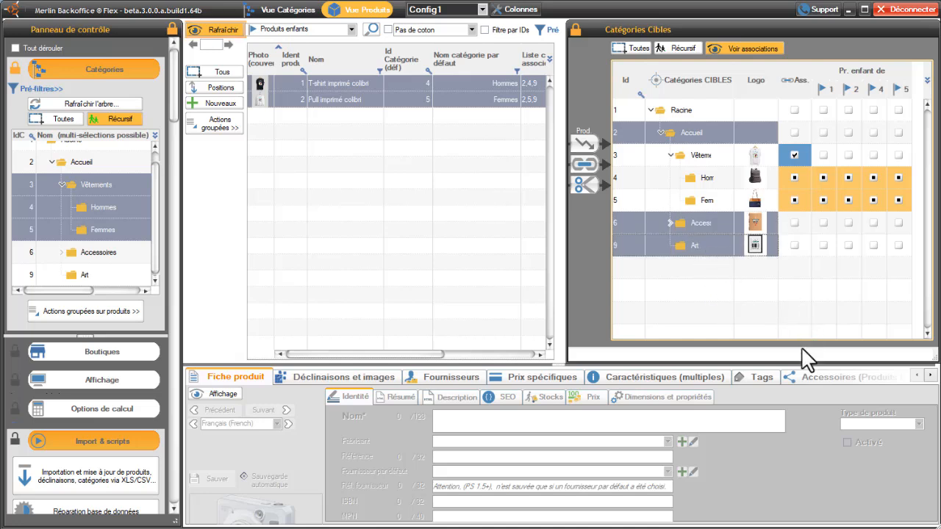
{"action": "left_click", "coordinate": [791, 153]}
{"action": "left_click", "coordinate": [793, 133]}
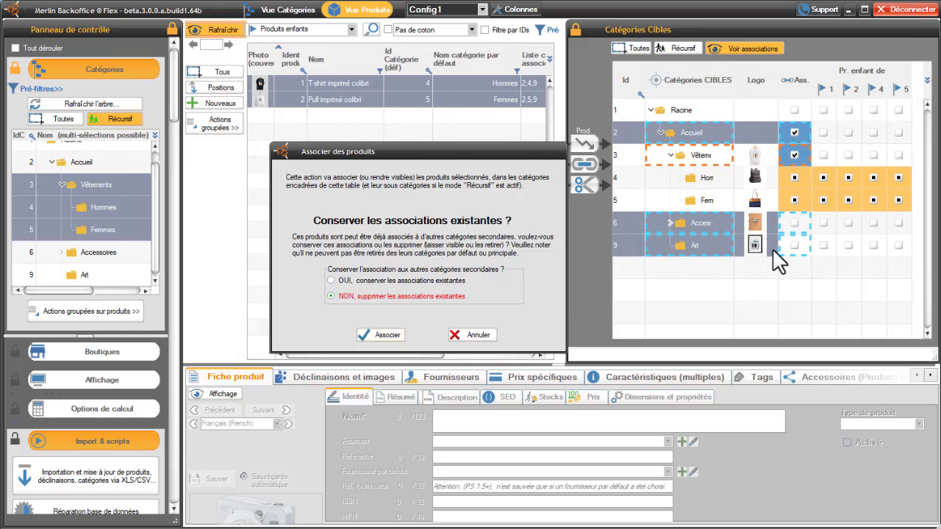
{"action": "left_click", "coordinate": [330, 280]}
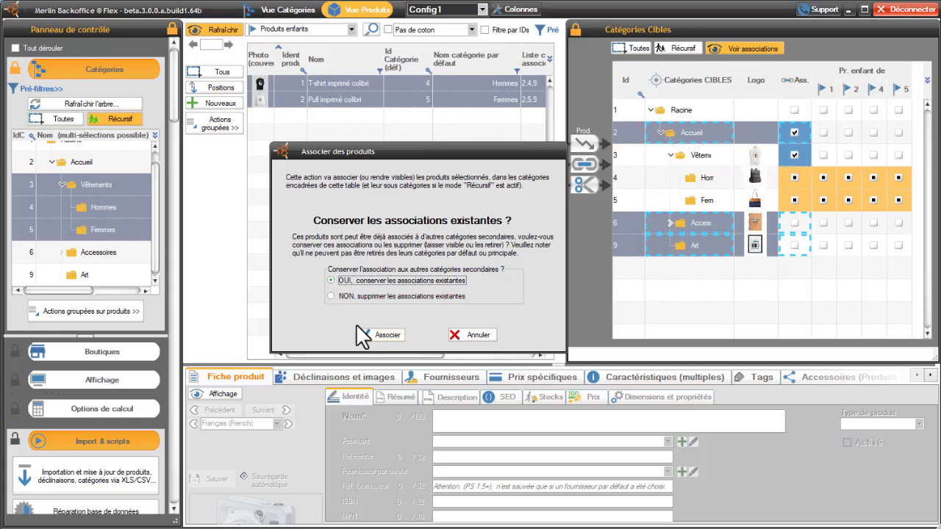
{"action": "left_click", "coordinate": [383, 336]}
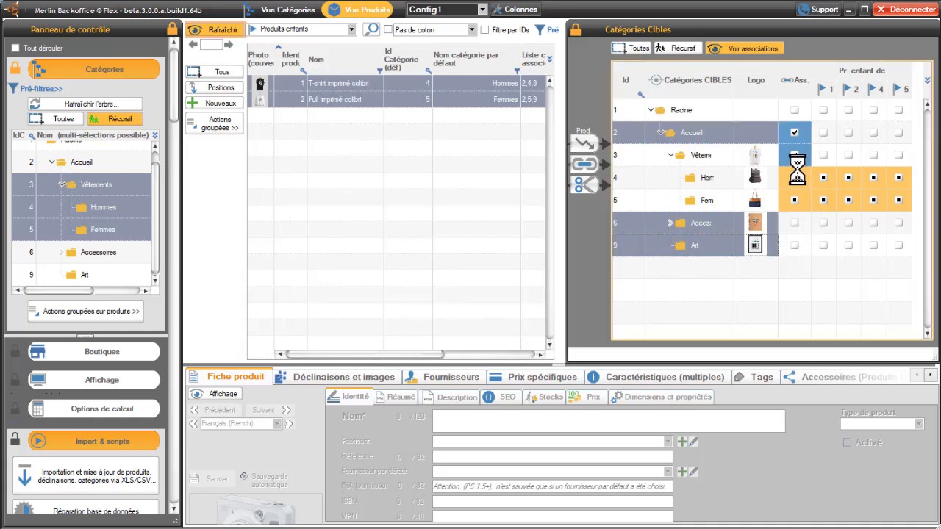
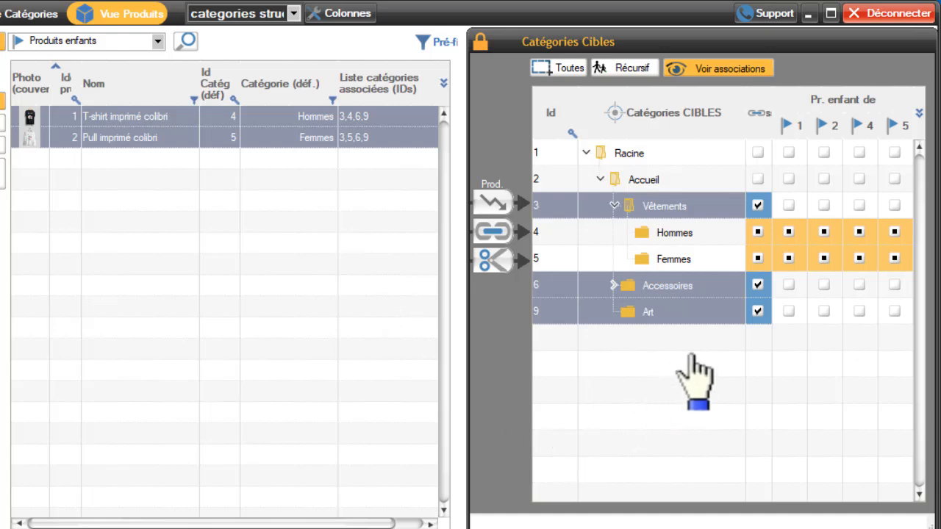
- Dissociate the two selected products from the target categories Vêtements and Accessoires
{"action": "left_click", "coordinate": [675, 181]}
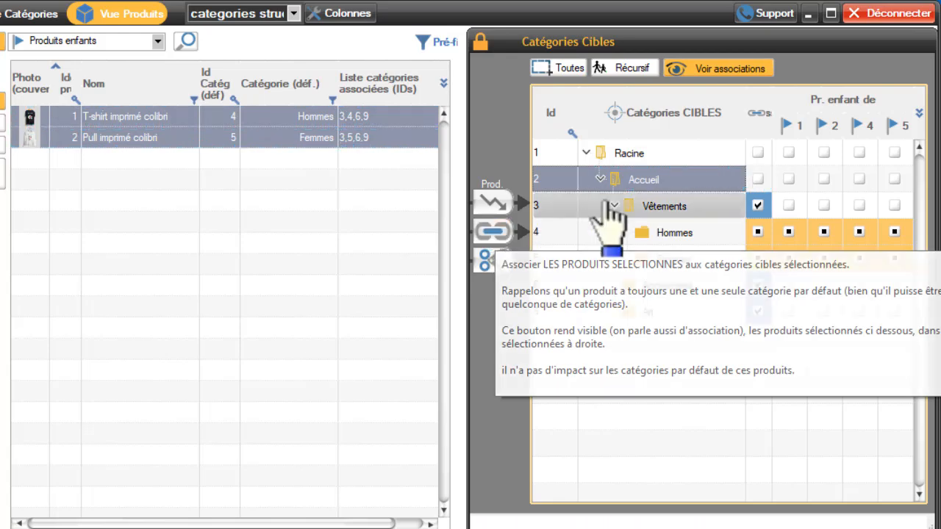
{"action": "left_click", "coordinate": [673, 208]}
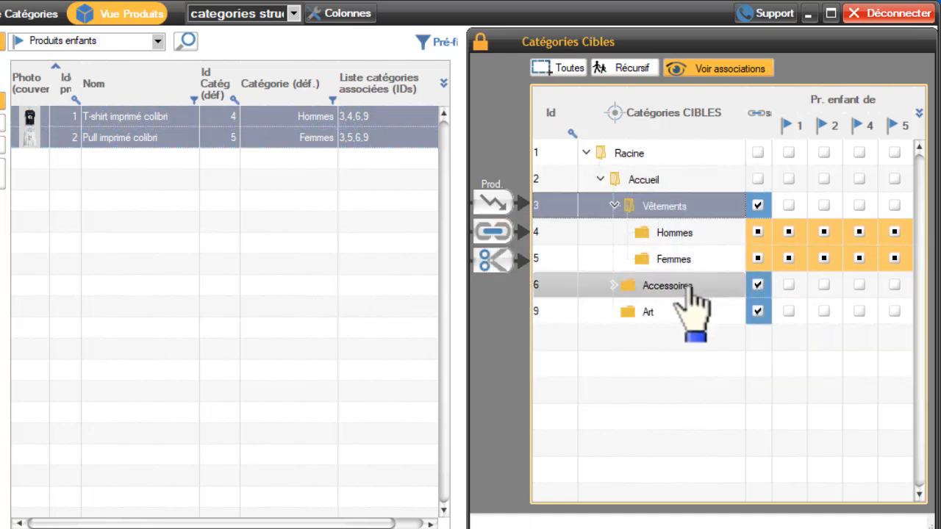
{"action": "left_click", "coordinate": [689, 288], "text": "ctrl"}
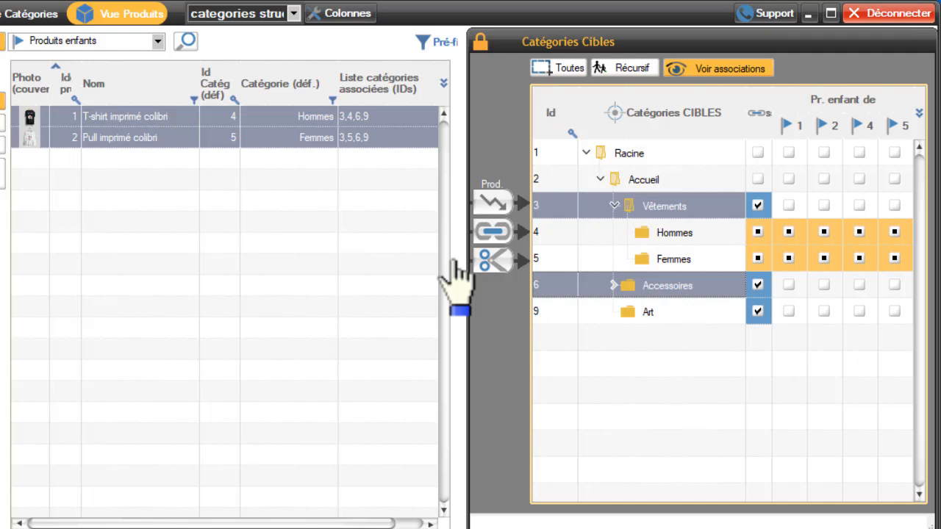
{"action": "left_click", "coordinate": [492, 266]}
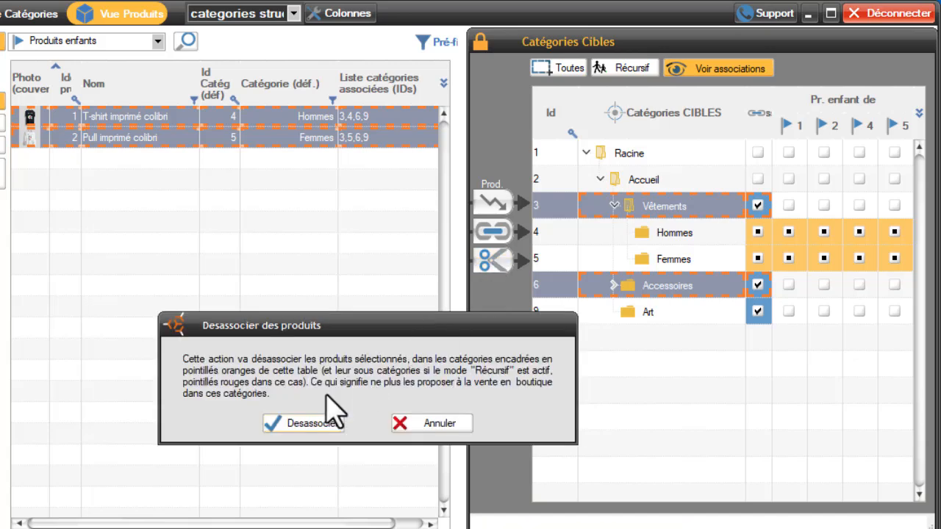
{"action": "left_click", "coordinate": [312, 424]}
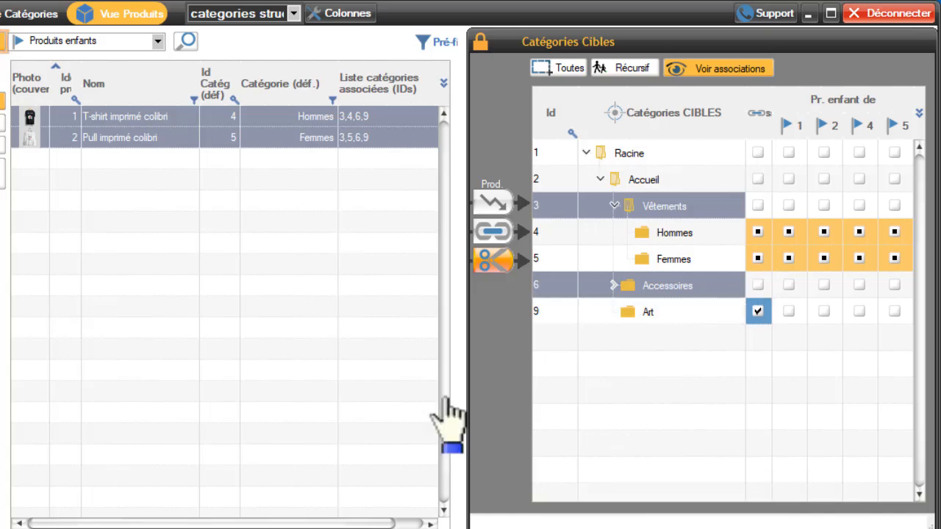
- Associate the two products with Vêtements and Accessoires again, keeping the existing associations with other secondary categories
{"action": "left_click", "coordinate": [500, 235]}
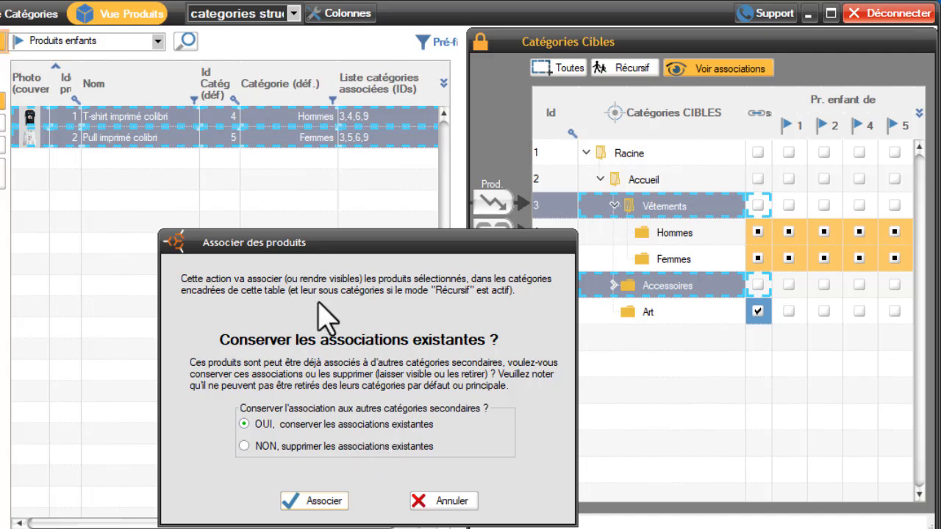
{"action": "left_click", "coordinate": [244, 446]}
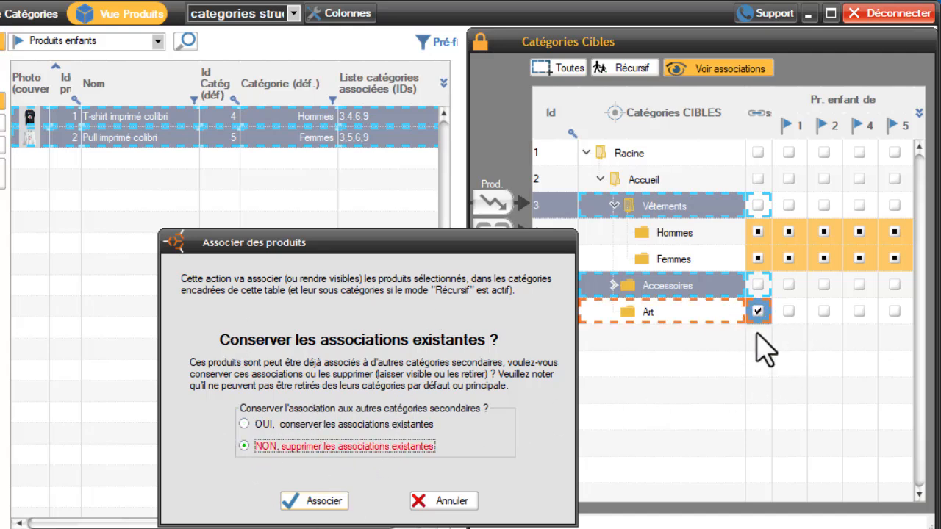
{"action": "left_click", "coordinate": [244, 424]}
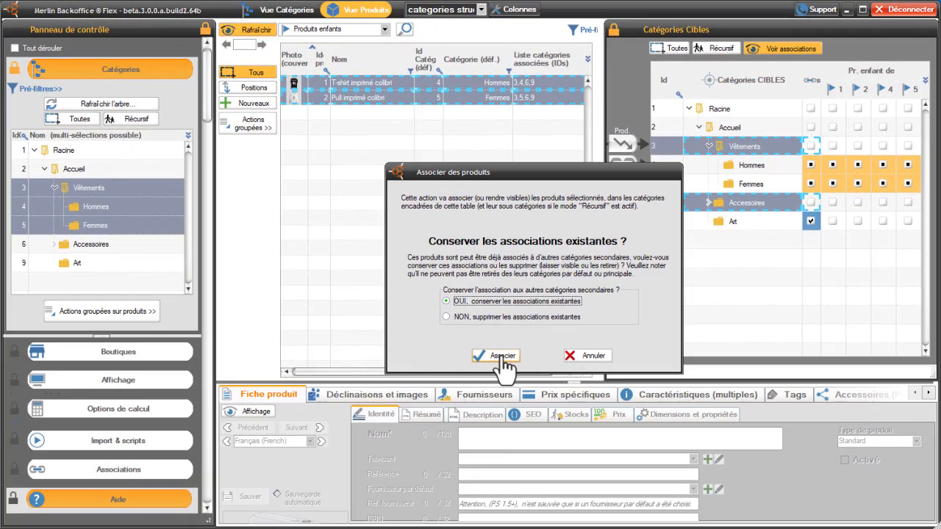
{"action": "left_click", "coordinate": [502, 357]}
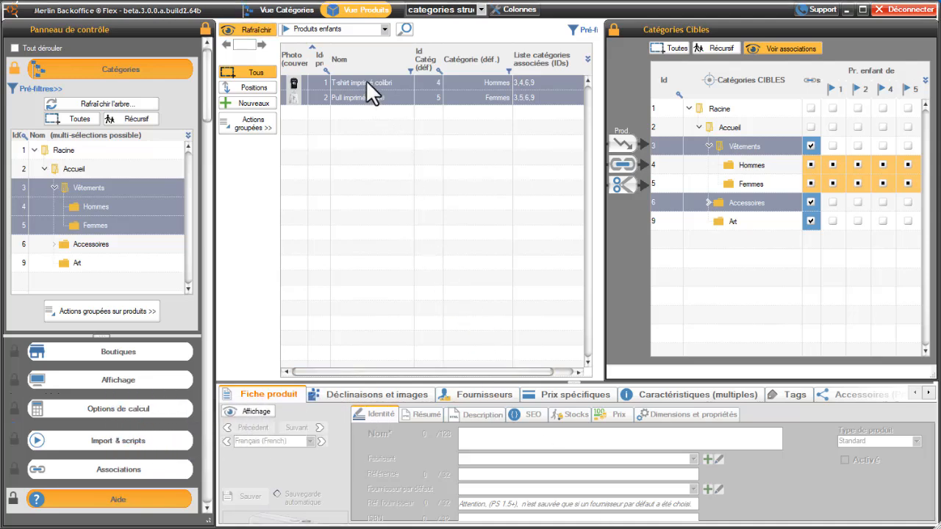
- Try to move the two selected products directly onto the target category Accessoires
{"action": "left_click_drag", "start_coordinate": [365, 79], "coordinate": [741, 184]}
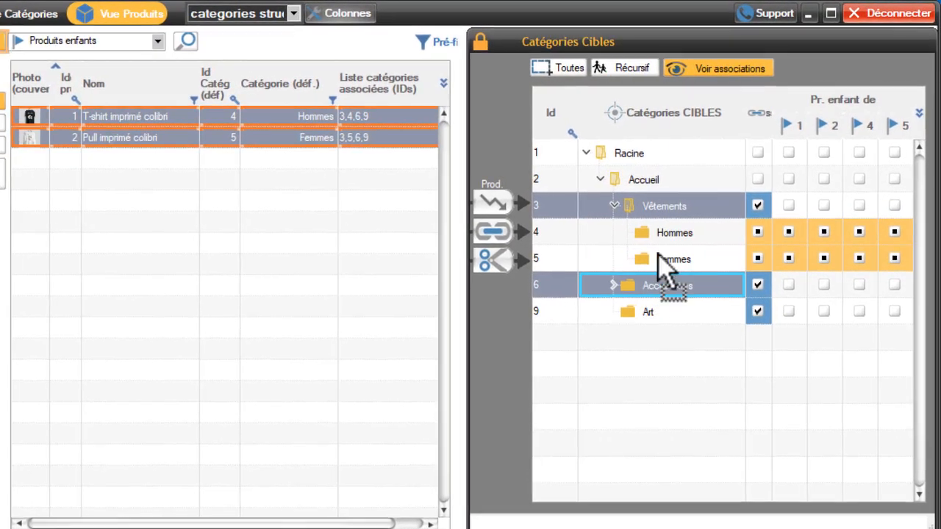
{"action": "left_click_drag", "start_coordinate": [659, 257], "coordinate": [1, 150]}
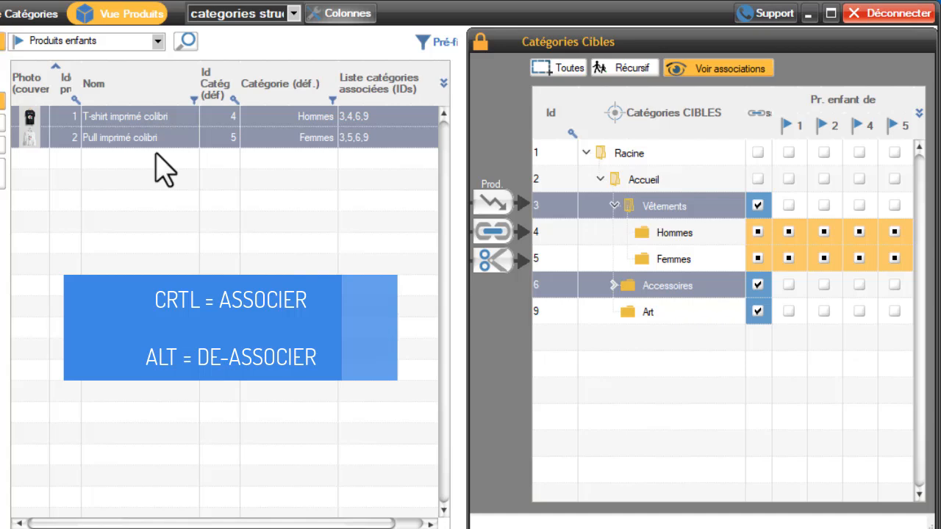
- Associate the two selected products with the target category Accueil, keeping the existing associations with other secondary categories
{"action": "left_click", "coordinate": [139, 116]}
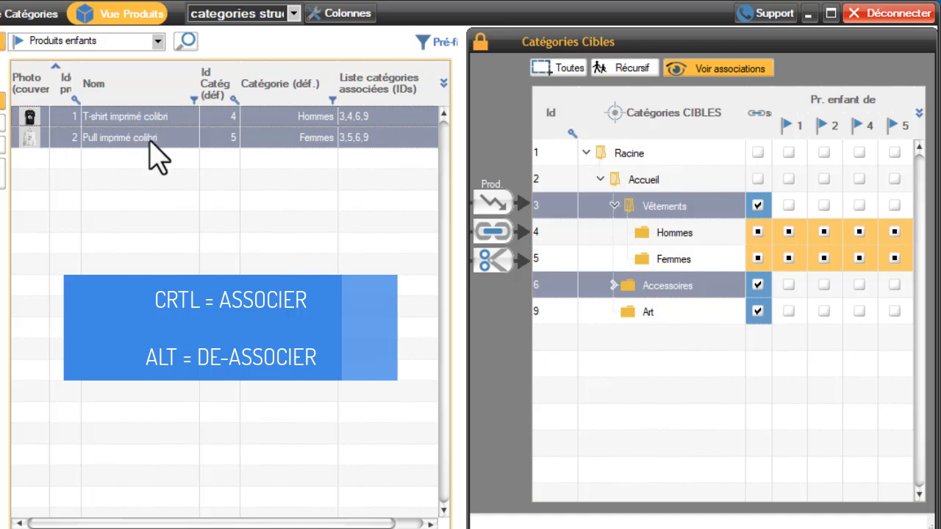
{"action": "left_click_drag", "start_coordinate": [150, 141], "coordinate": [650, 312]}
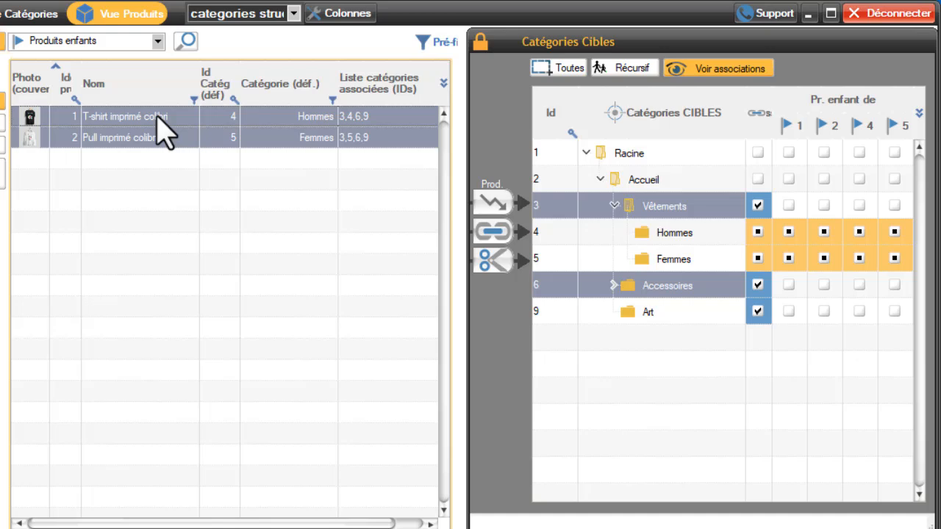
{"action": "left_click_drag", "start_coordinate": [156, 118], "coordinate": [657, 189]}
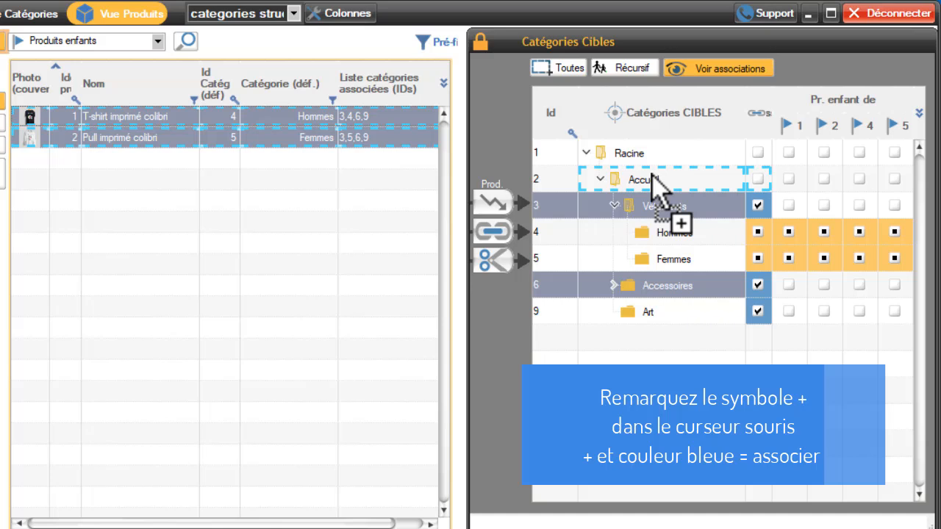
{"action": "left_click_drag", "start_coordinate": [652, 177], "coordinate": [675, 185]}
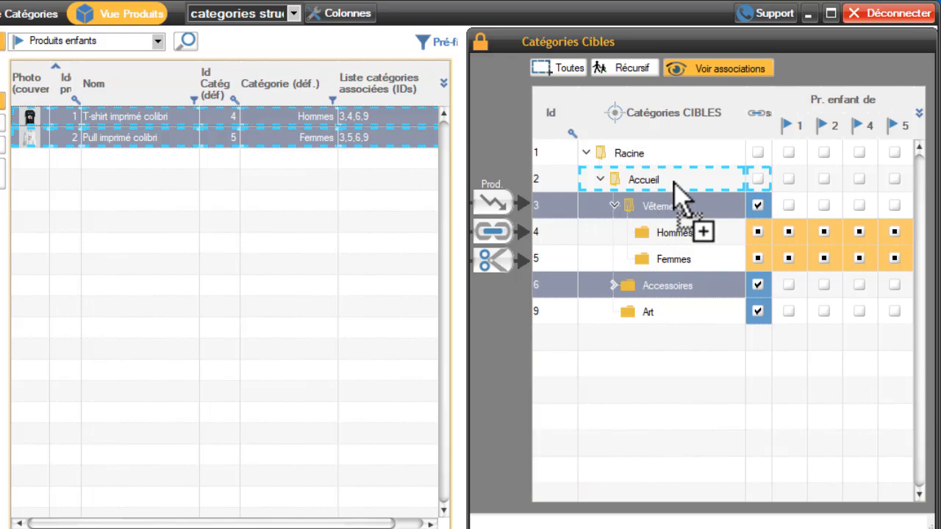
{"action": "left_click_drag", "start_coordinate": [675, 192], "coordinate": [674, 192]}
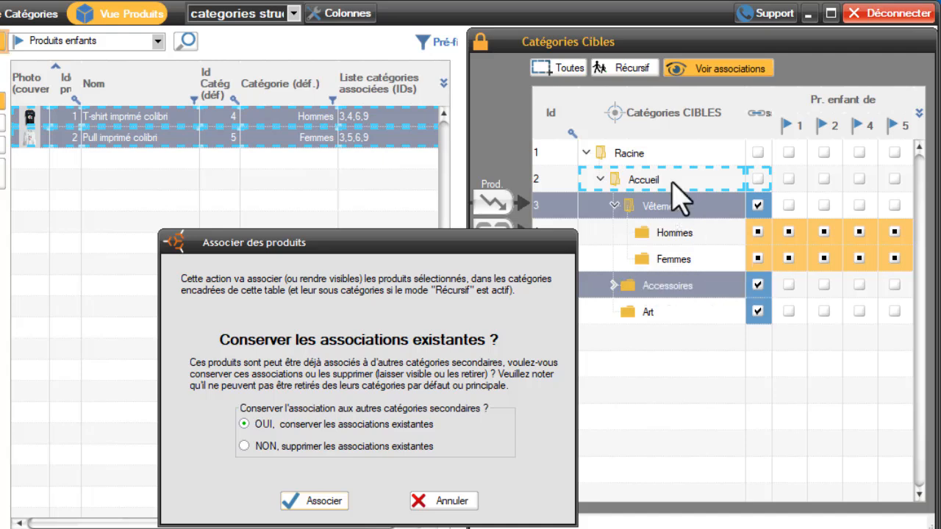
{"action": "left_click", "coordinate": [244, 446]}
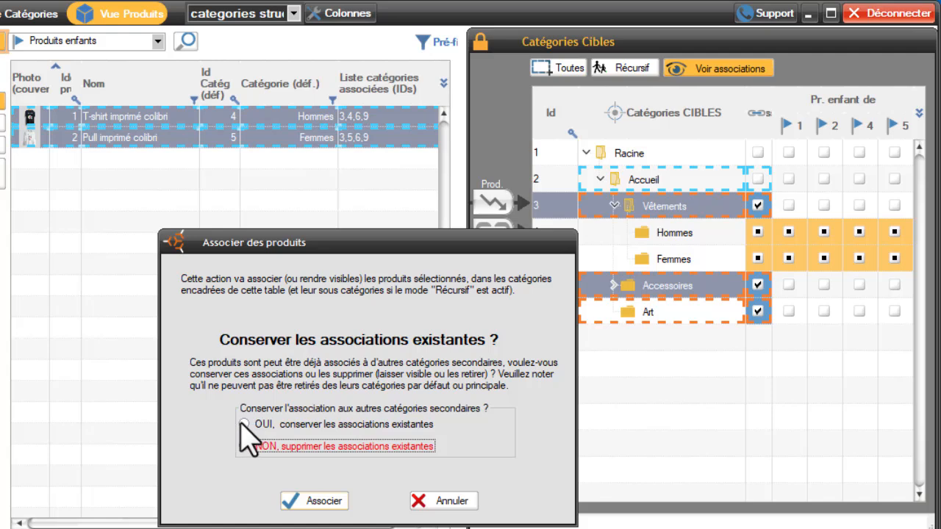
{"action": "left_click", "coordinate": [246, 426]}
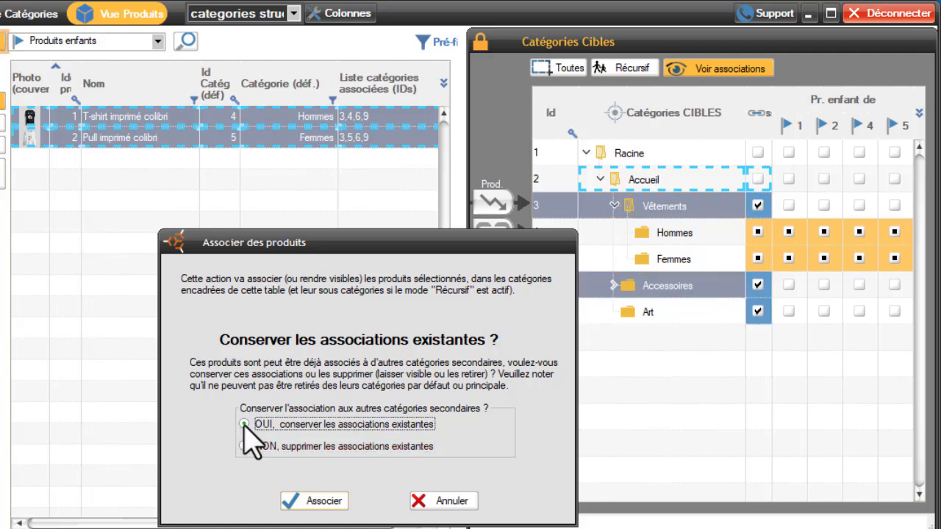
{"action": "left_click", "coordinate": [330, 503]}
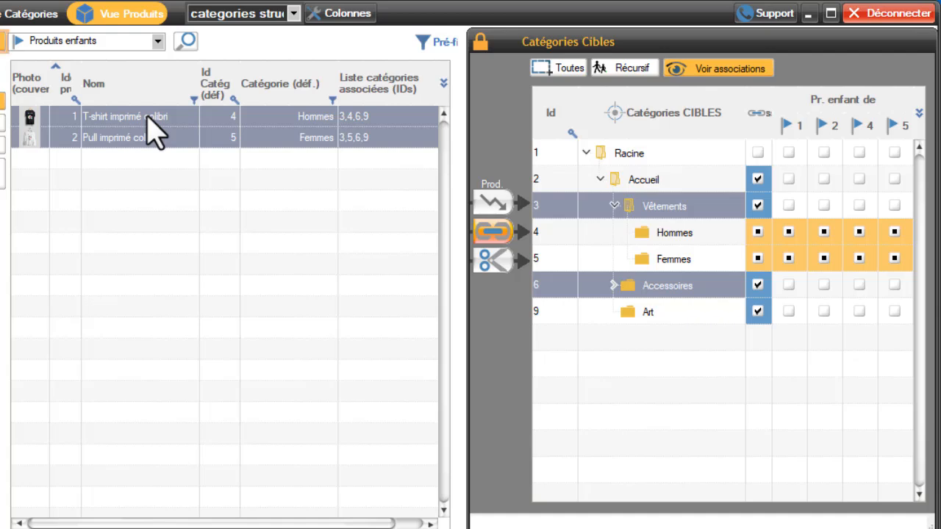
- Dissociate both products from the selected target categories Vêtements and Accessoires by dropping them onto the multi-selection
{"action": "left_click_drag", "start_coordinate": [152, 130], "coordinate": [689, 182]}
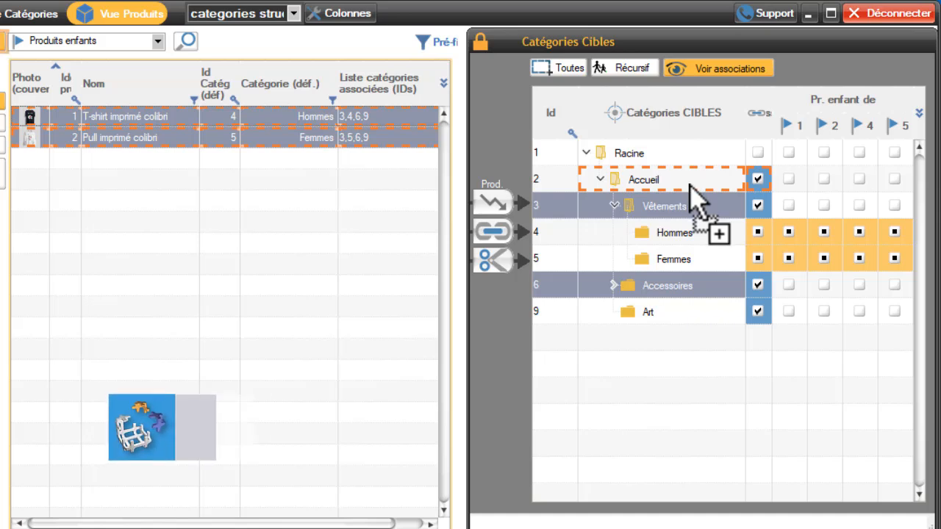
{"action": "left_click_drag", "start_coordinate": [690, 184], "coordinate": [691, 201]}
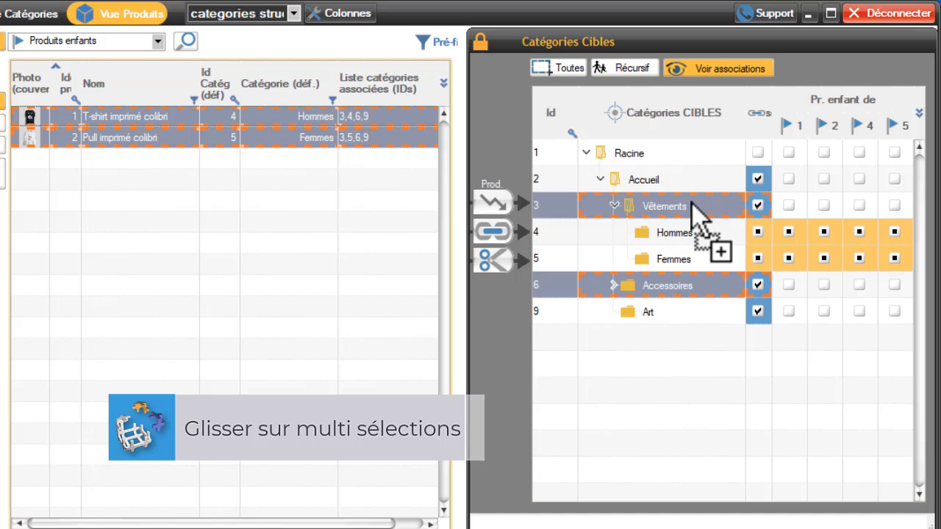
{"action": "left_click_drag", "start_coordinate": [691, 205], "coordinate": [652, 285]}
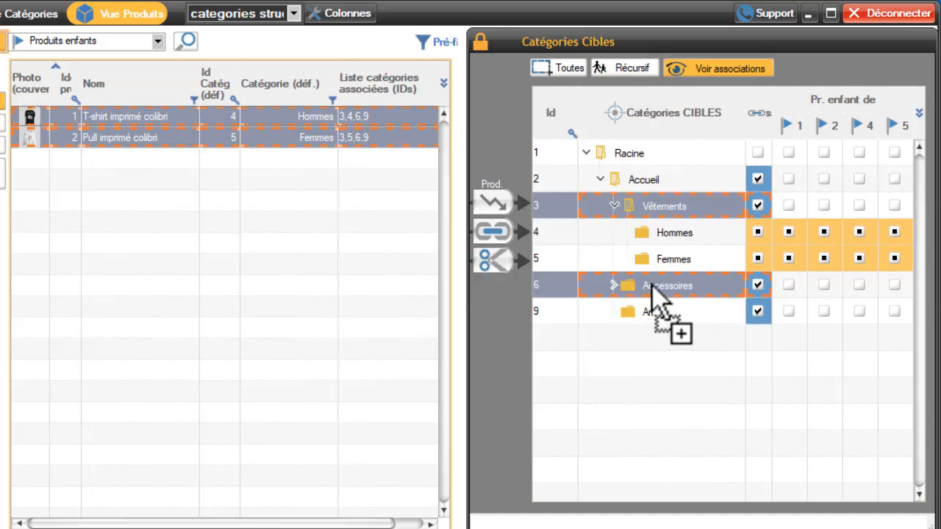
{"action": "mouse_move", "coordinate": [652, 285]}
{"action": "left_mouse_down"}
{"action": "mouse_move", "coordinate": [659, 260]}
{"action": "mouse_move", "coordinate": [663, 314]}
{"action": "mouse_move", "coordinate": [654, 315]}
{"action": "mouse_move", "coordinate": [690, 313]}
{"action": "mouse_move", "coordinate": [659, 315]}
{"action": "mouse_move", "coordinate": [682, 311]}
{"action": "mouse_move", "coordinate": [682, 289]}
{"action": "mouse_move", "coordinate": [655, 286]}
{"action": "mouse_move", "coordinate": [671, 289]}
{"action": "left_mouse_up"}
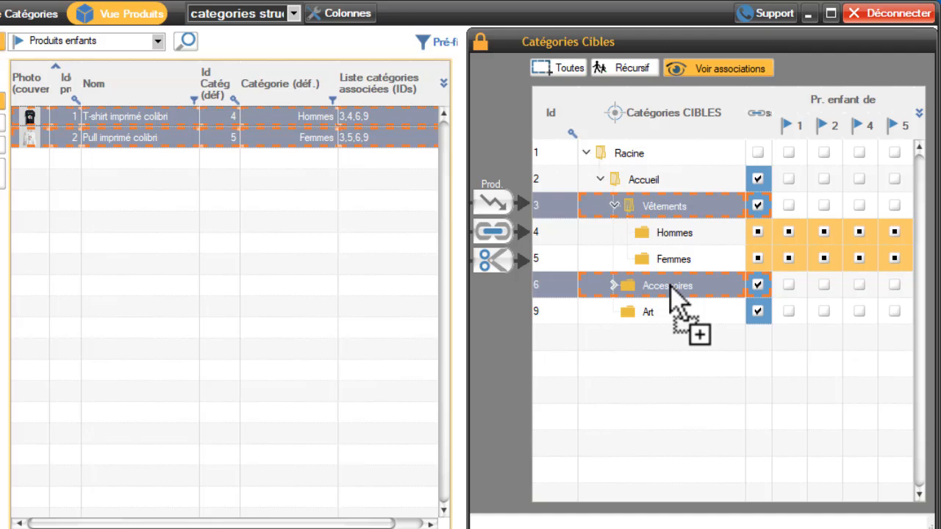
{"action": "left_click_drag", "start_coordinate": [670, 287], "coordinate": [669, 287]}
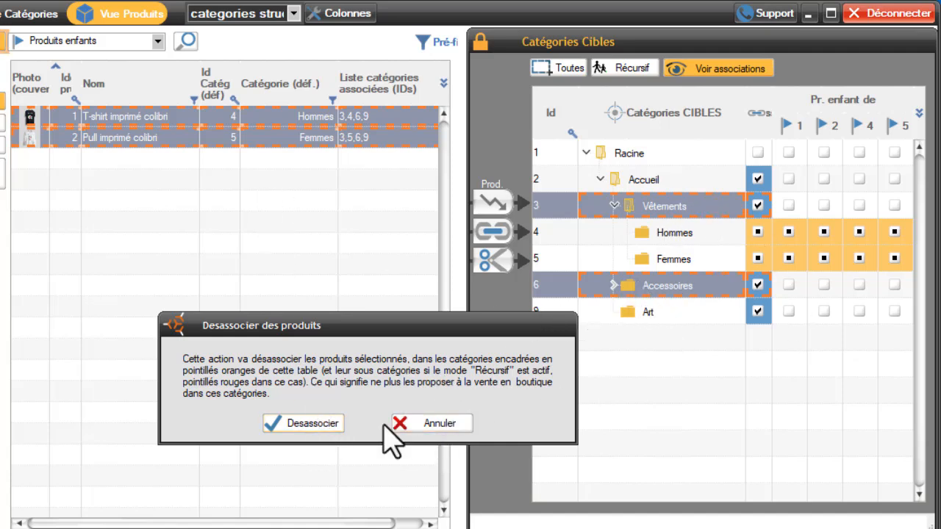
{"action": "left_click", "coordinate": [298, 434]}
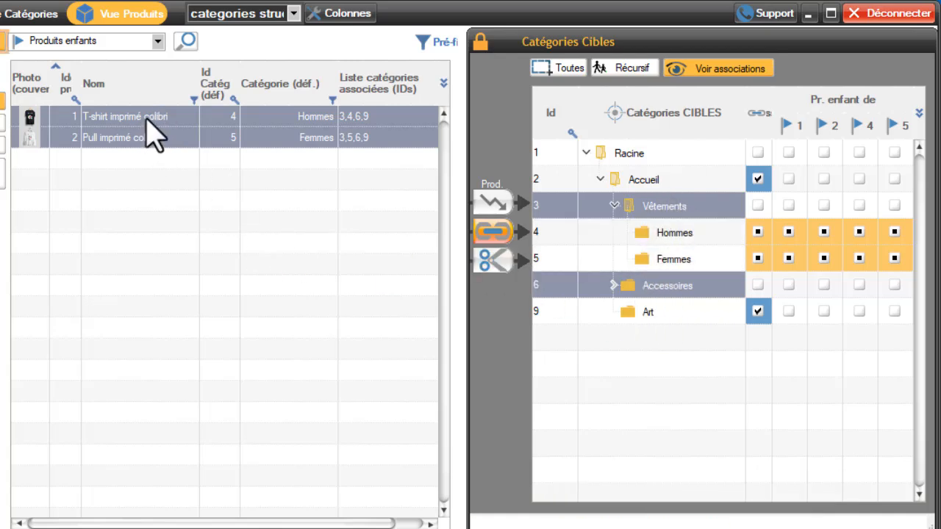
- Associate both products with the selected target categories Vêtements and Accessoires, keeping the existing associations
{"action": "left_click_drag", "start_coordinate": [147, 130], "coordinate": [677, 203]}
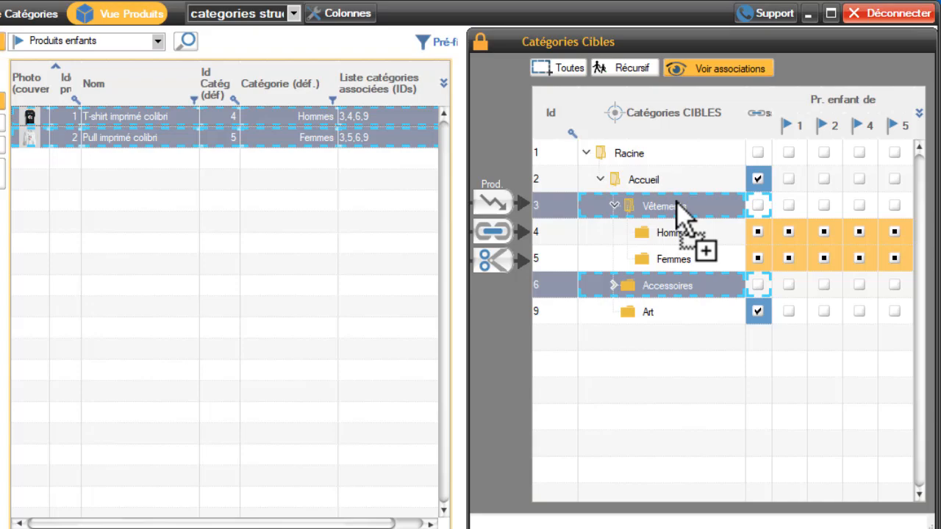
{"action": "left_click_drag", "start_coordinate": [677, 203], "coordinate": [676, 203]}
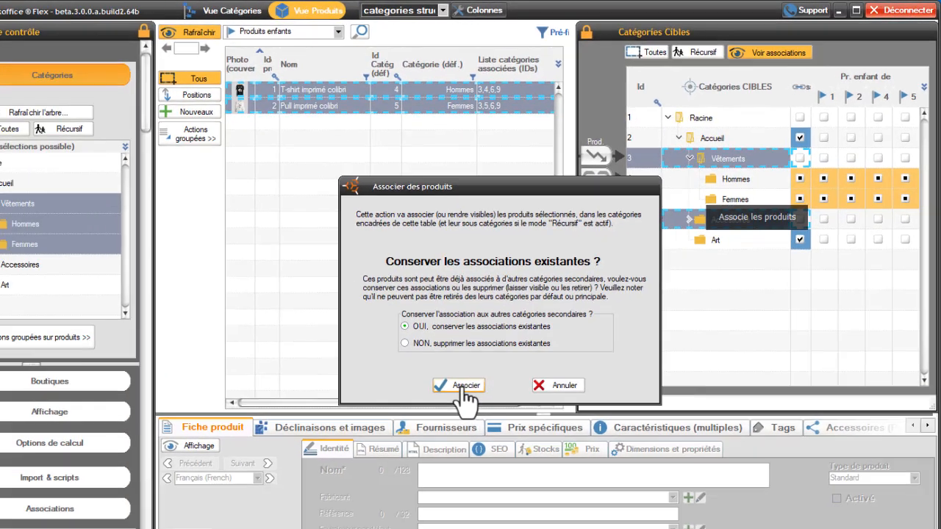
{"action": "left_click", "coordinate": [462, 387]}
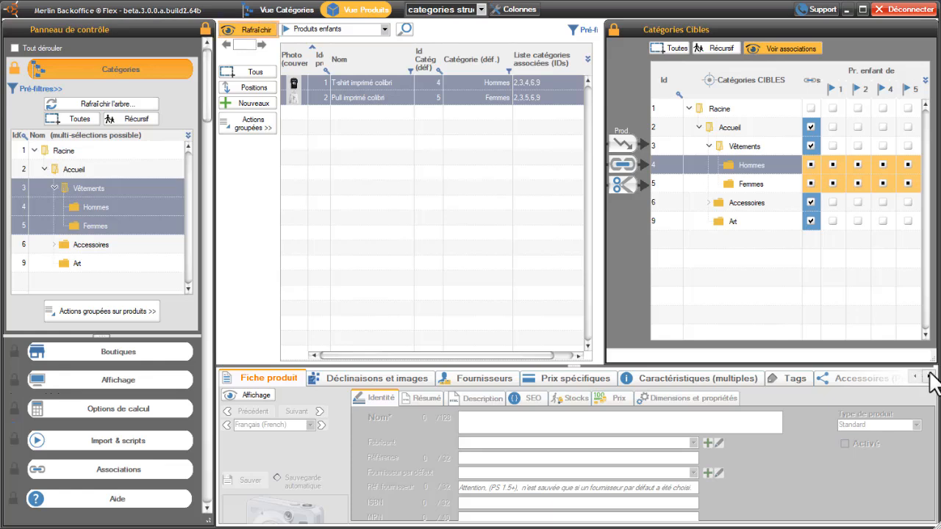
- Associate the T-shirt and the Pull imprimé colibri with the target category Hommes, keeping the existing associations
{"action": "left_click", "coordinate": [390, 87]}
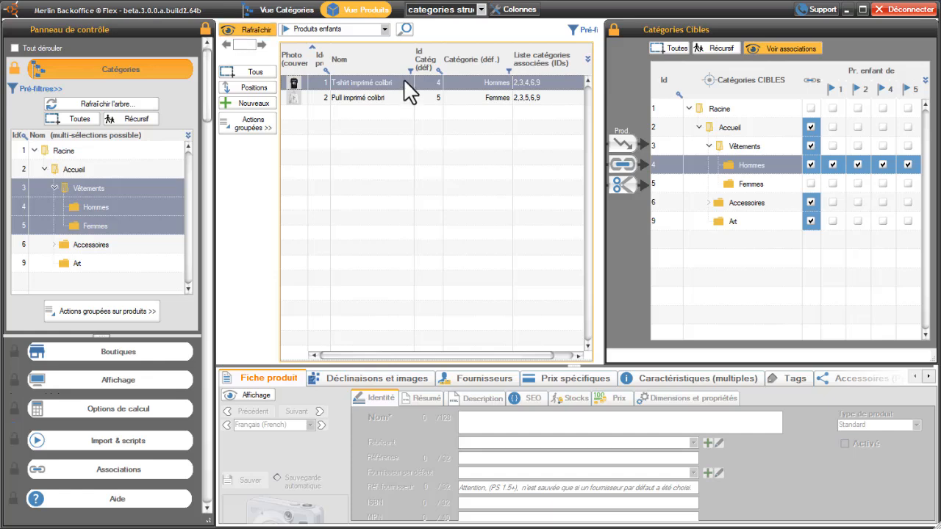
{"action": "left_click_drag", "start_coordinate": [401, 80], "coordinate": [628, 232]}
{"action": "left_click", "coordinate": [371, 98]}
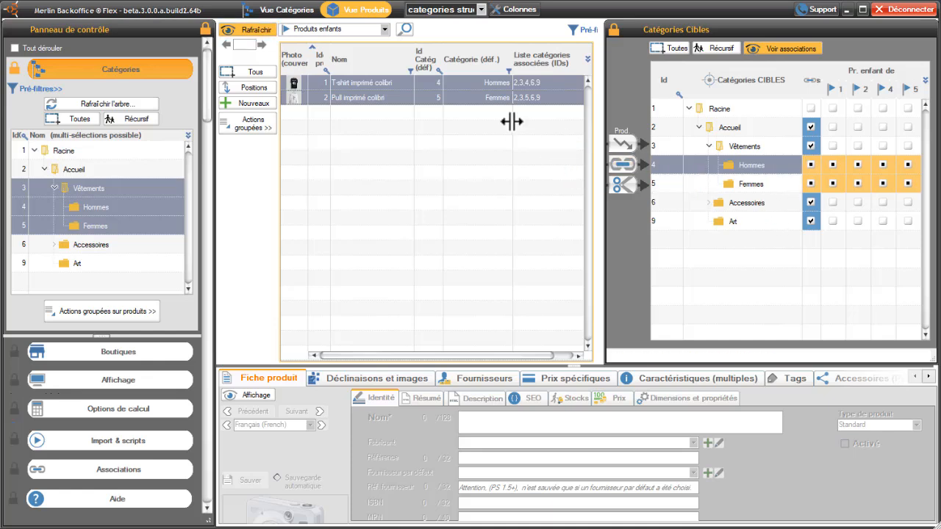
{"action": "left_click_drag", "start_coordinate": [496, 106], "coordinate": [812, 167]}
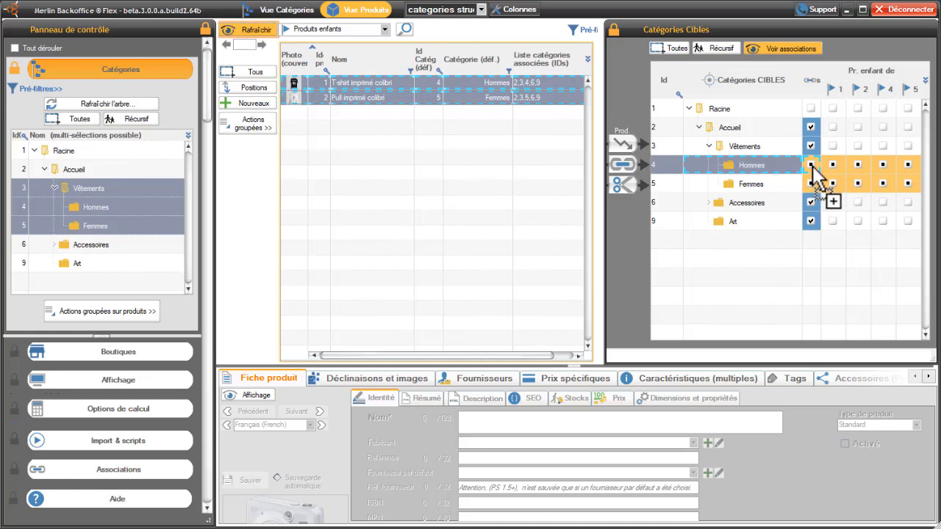
{"action": "left_click_drag", "start_coordinate": [812, 166], "coordinate": [785, 165]}
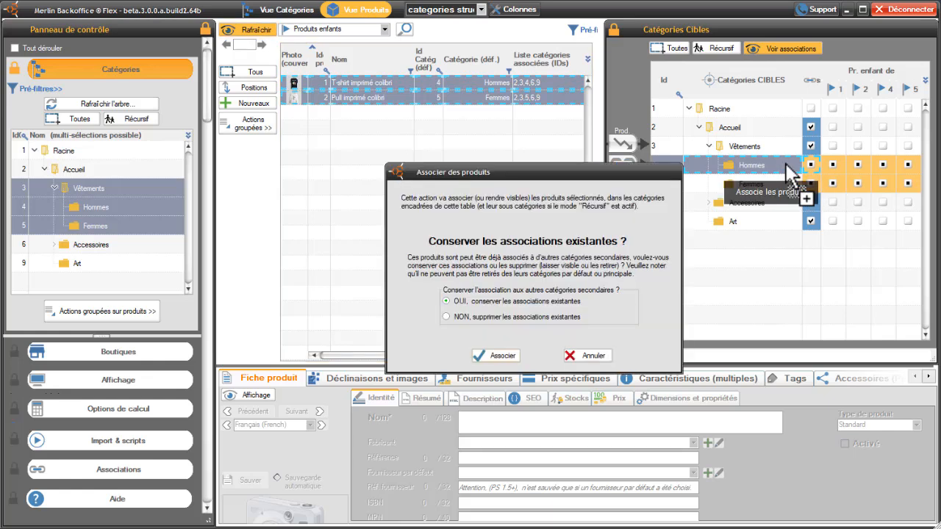
{"action": "left_click", "coordinate": [488, 357]}
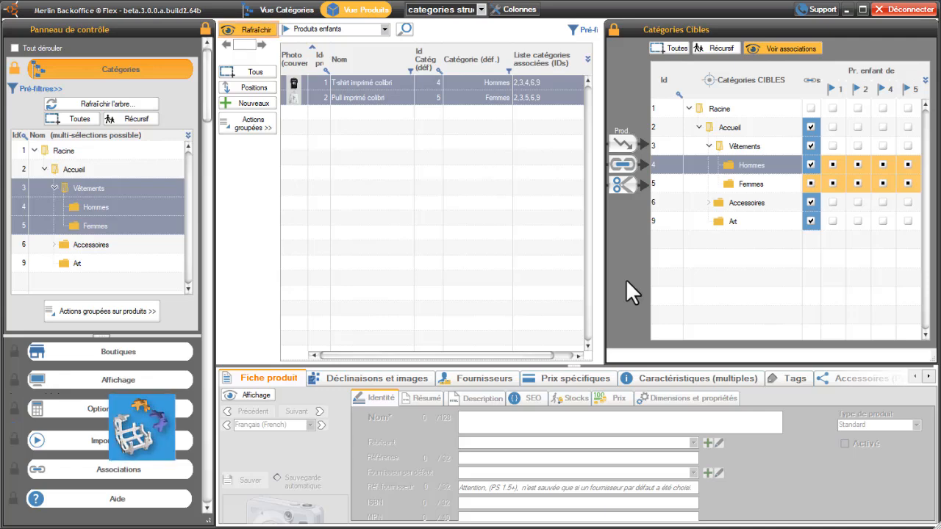
- Activate recursive mode for the target categories and associate both products with Racine and all its subcategories, keeping the existing associations
{"action": "left_click", "coordinate": [714, 50]}
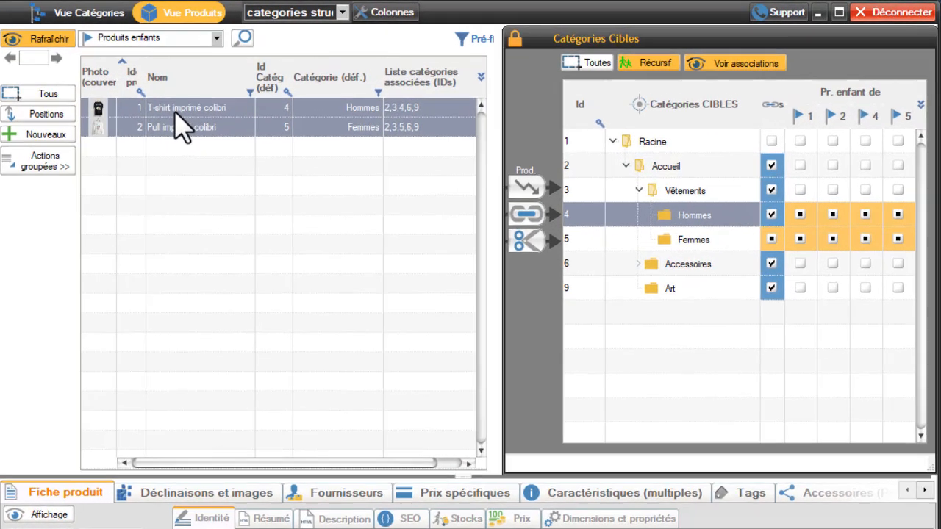
{"action": "left_click_drag", "start_coordinate": [349, 84], "coordinate": [404, 85]}
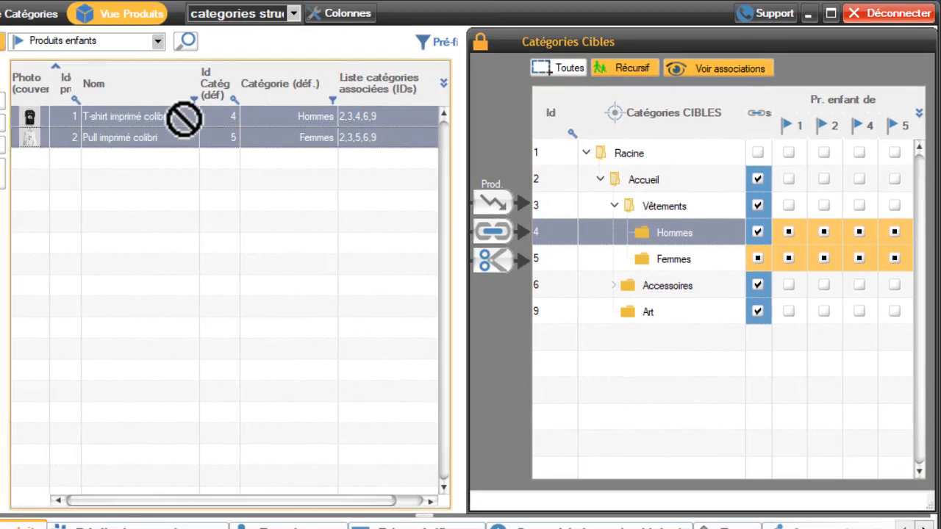
{"action": "left_click_drag", "start_coordinate": [184, 119], "coordinate": [647, 156]}
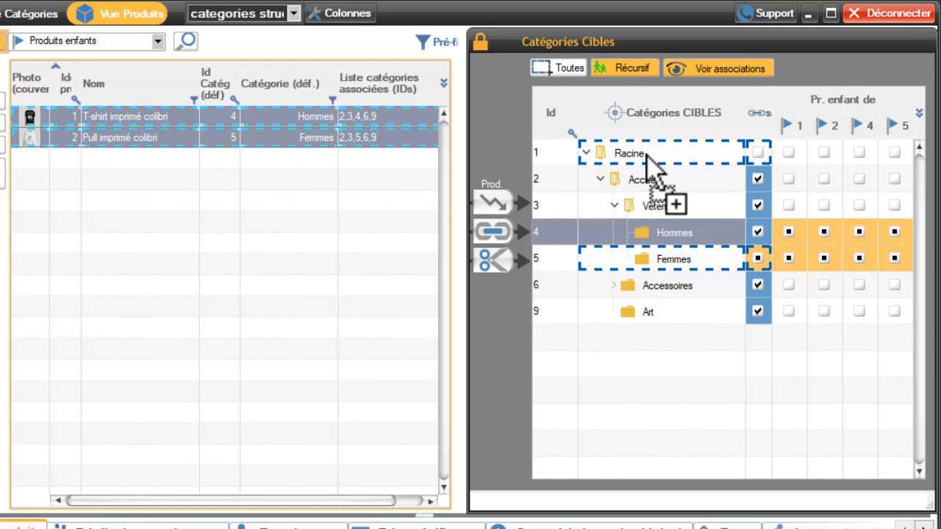
{"action": "left_click_drag", "start_coordinate": [647, 154], "coordinate": [683, 154]}
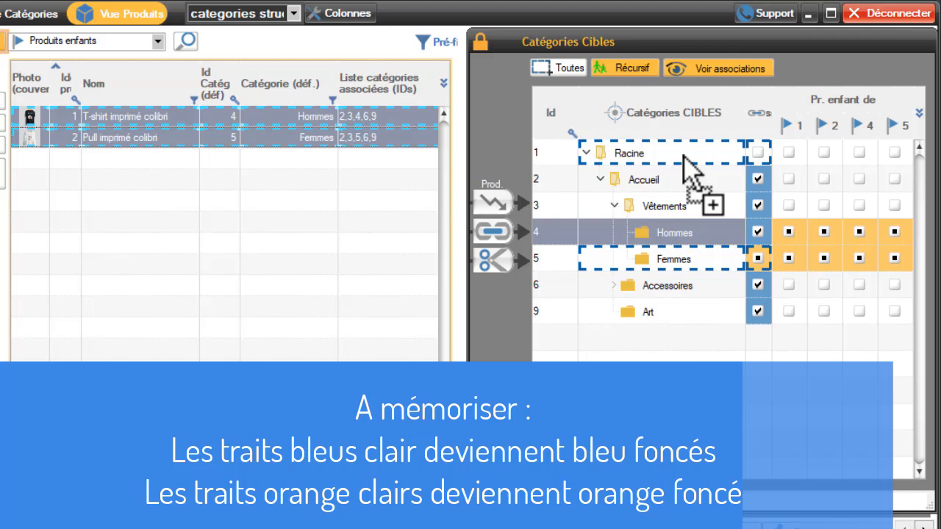
{"action": "left_click_drag", "start_coordinate": [684, 156], "coordinate": [657, 157]}
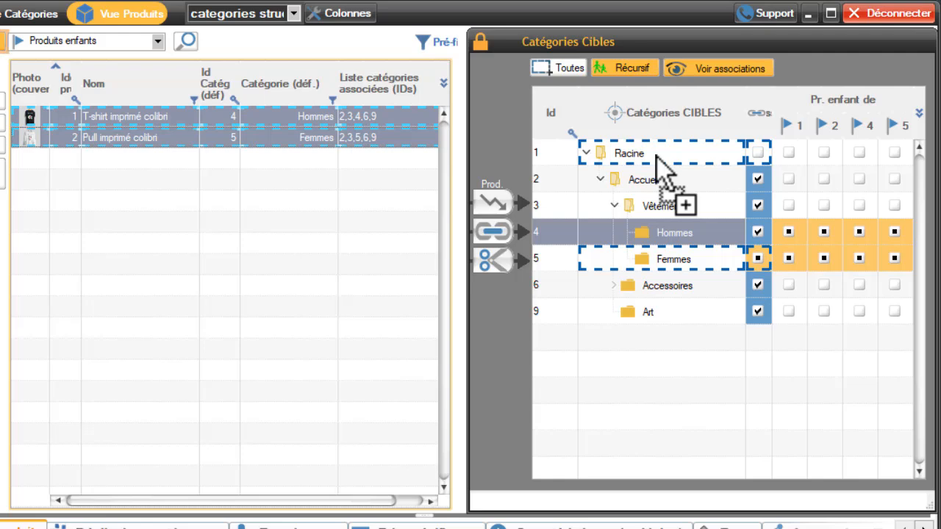
{"action": "left_click_drag", "start_coordinate": [656, 156], "coordinate": [658, 157]}
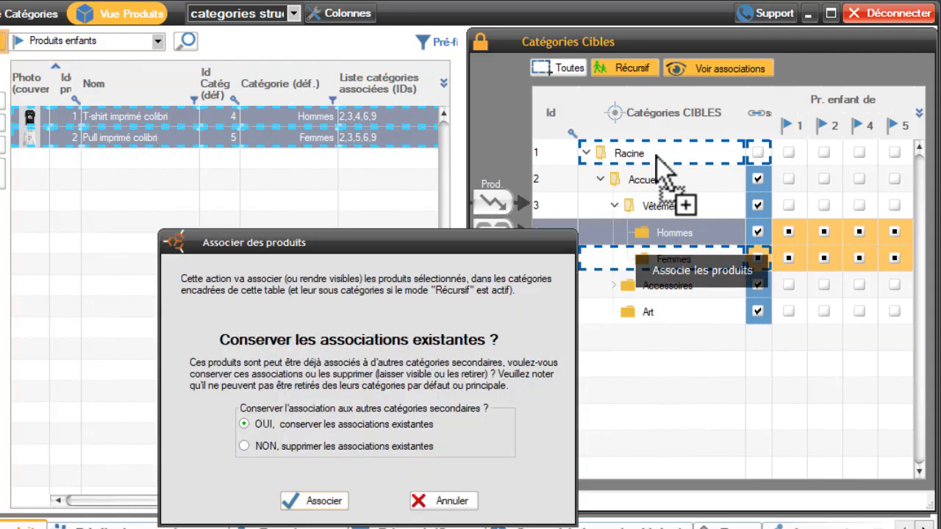
{"action": "left_click", "coordinate": [311, 502]}
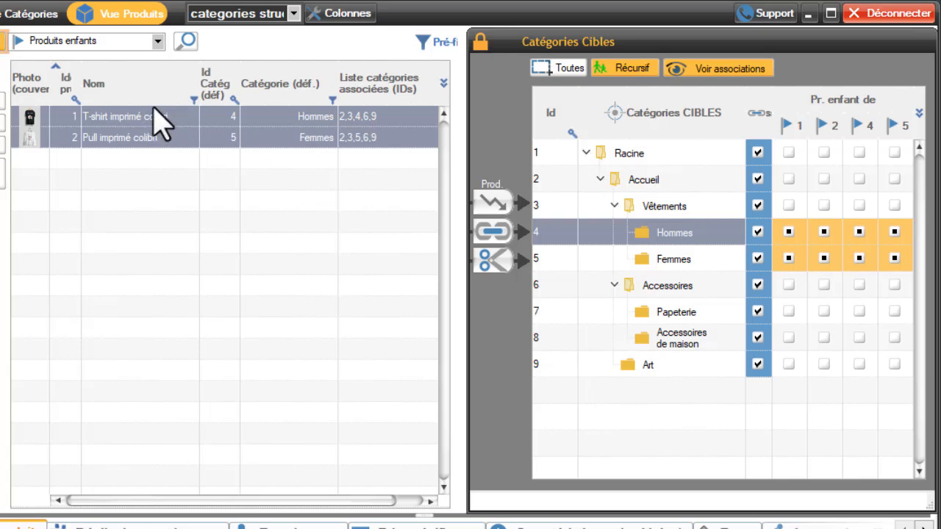
- Dissociate both products recursively from Accessoires and its subcategories Papeterie and Accessoires de maison, and collapse the Accessoires branch
{"action": "left_click_drag", "start_coordinate": [152, 129], "coordinate": [703, 286]}
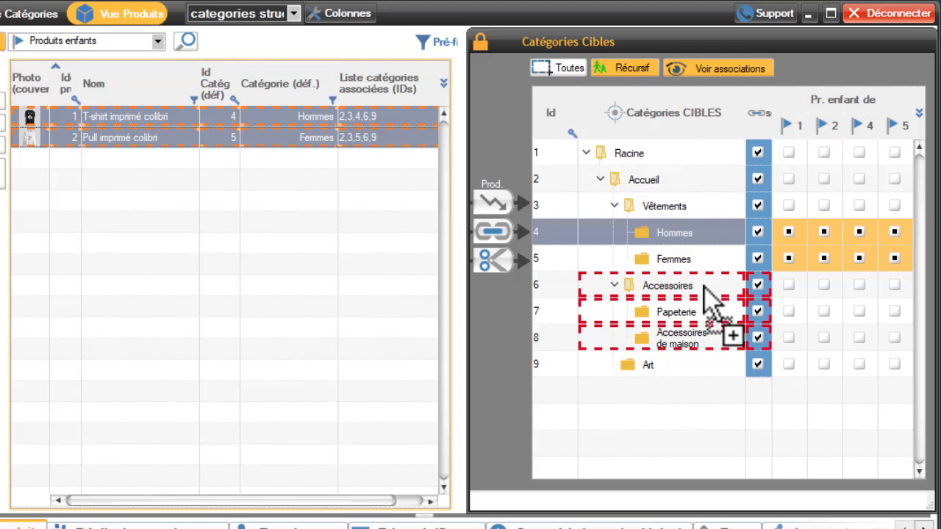
{"action": "left_click_drag", "start_coordinate": [703, 287], "coordinate": [709, 295]}
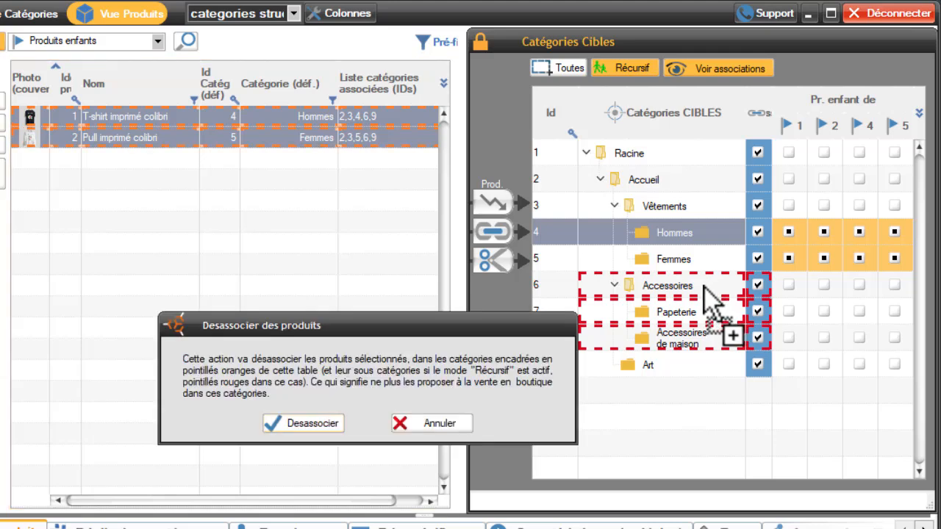
{"action": "left_click", "coordinate": [314, 424]}
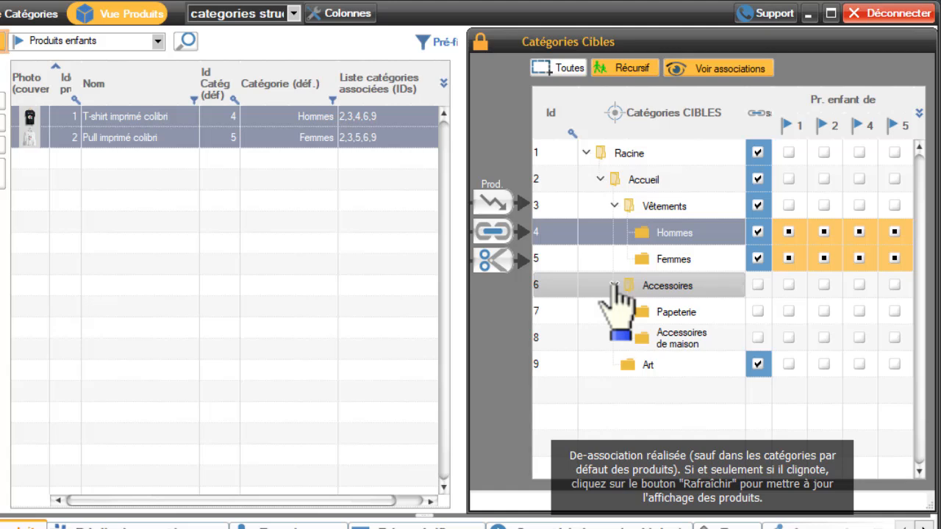
{"action": "left_click", "coordinate": [614, 286]}
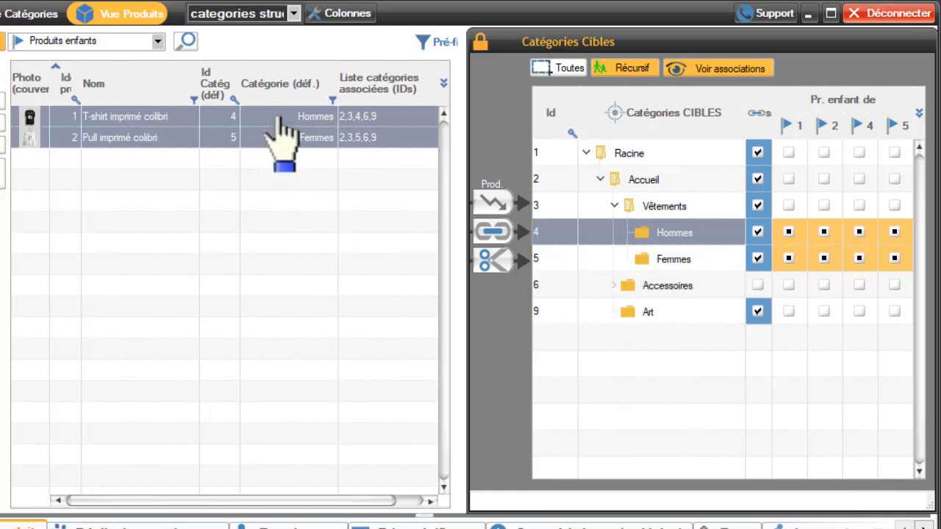
- Dissociate both products recursively from the target category Vêtements and its subcategories, and unpin the Catégories Cibles panel
{"action": "left_click_drag", "start_coordinate": [280, 121], "coordinate": [657, 206]}
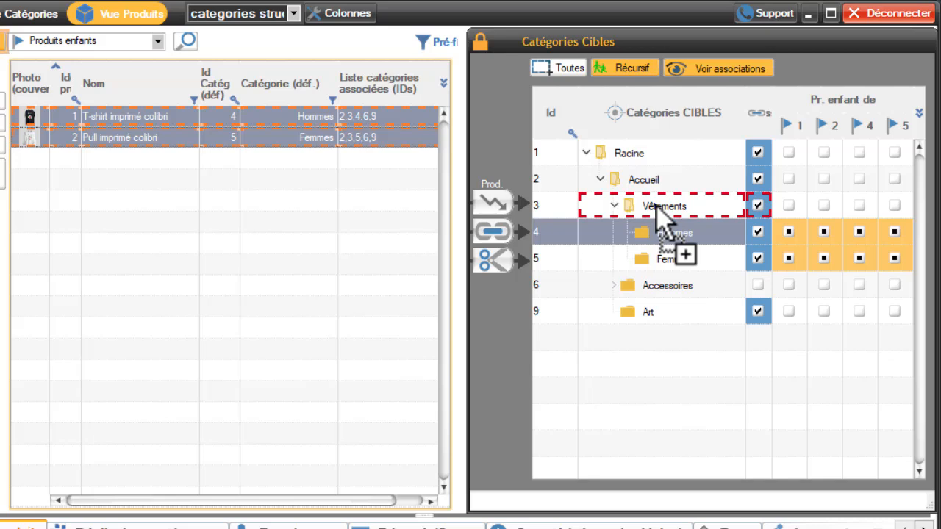
{"action": "left_click_drag", "start_coordinate": [655, 202], "coordinate": [704, 212]}
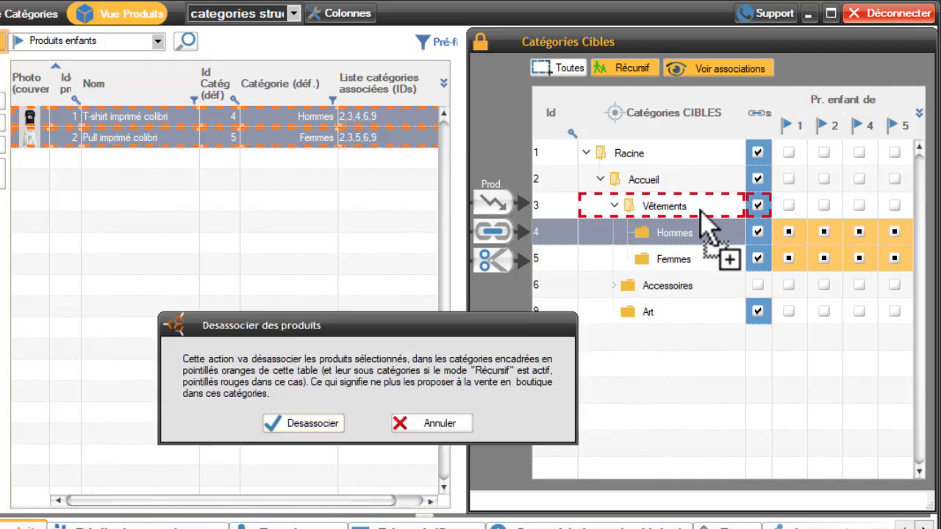
{"action": "left_click", "coordinate": [312, 424]}
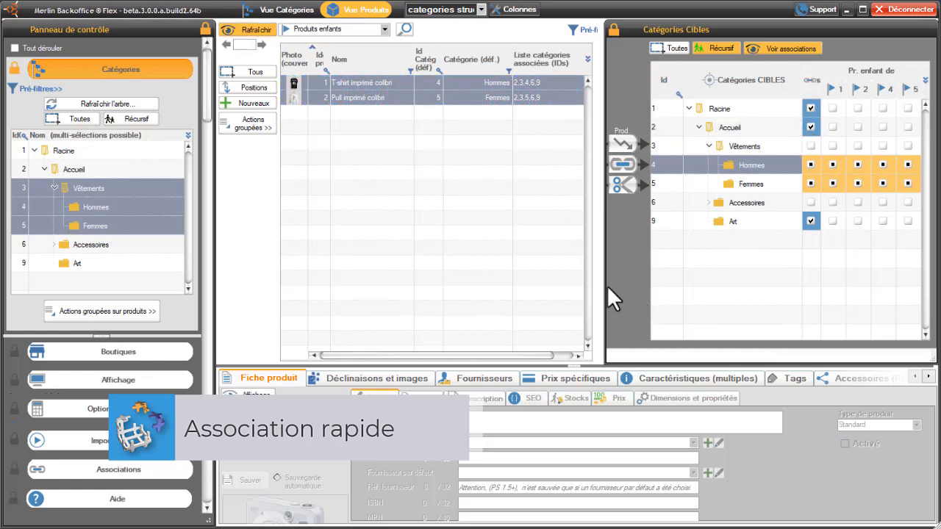
{"action": "left_click", "coordinate": [614, 29]}
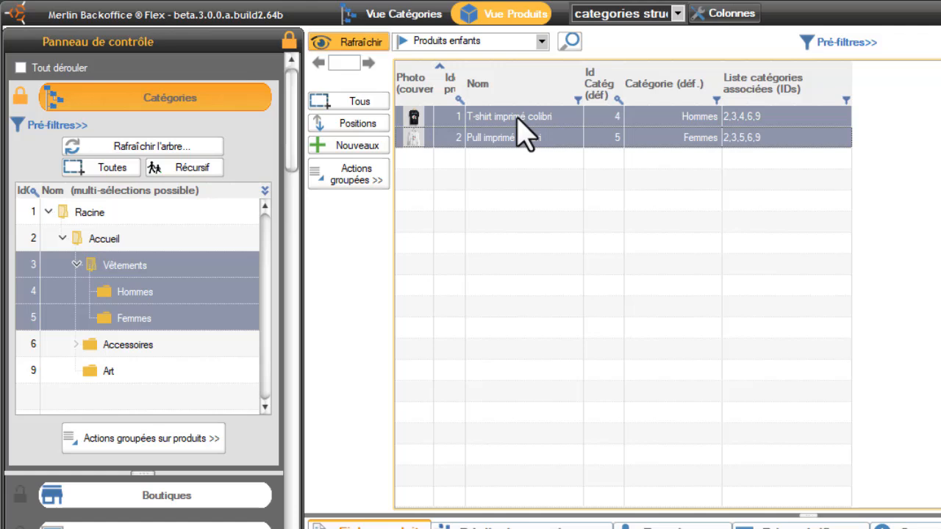
- Activate recursive mode for the source category tree
{"action": "left_click_drag", "start_coordinate": [517, 118], "coordinate": [474, 181]}
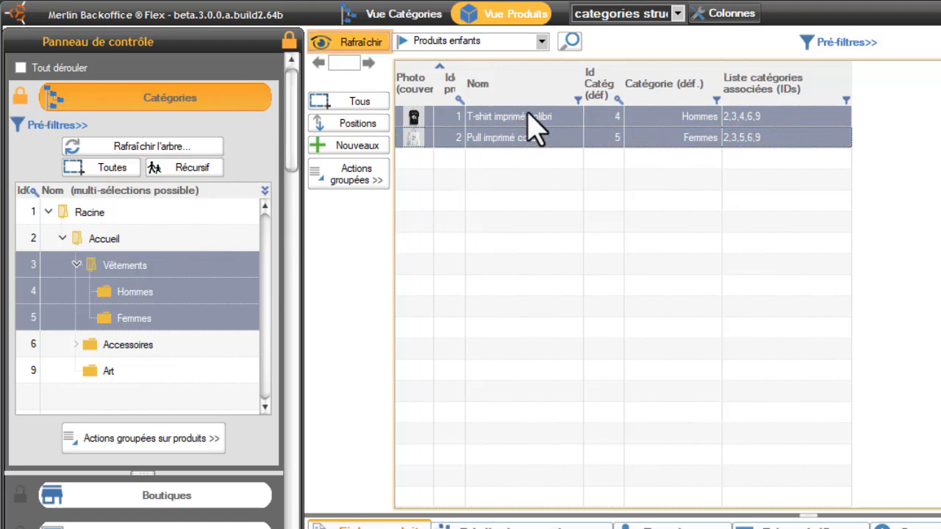
{"action": "left_click_drag", "start_coordinate": [542, 133], "coordinate": [346, 256]}
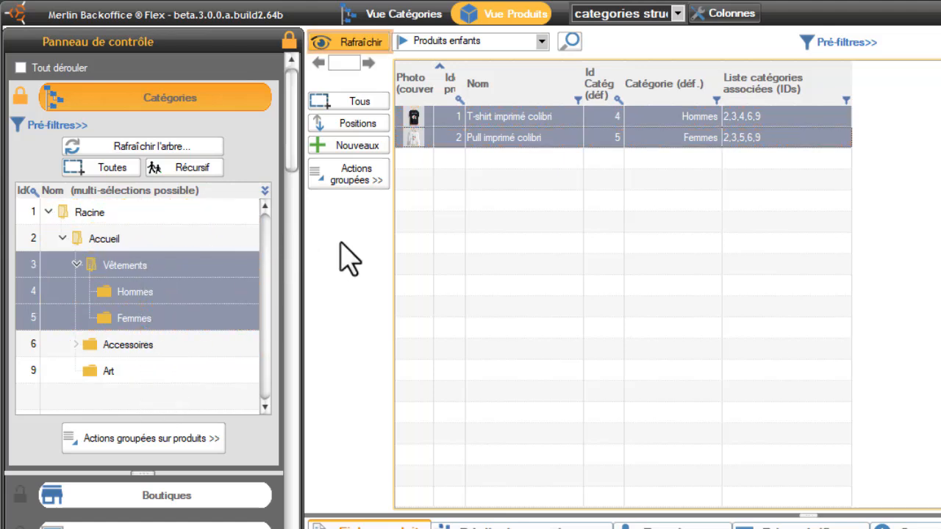
{"action": "left_click", "coordinate": [169, 168]}
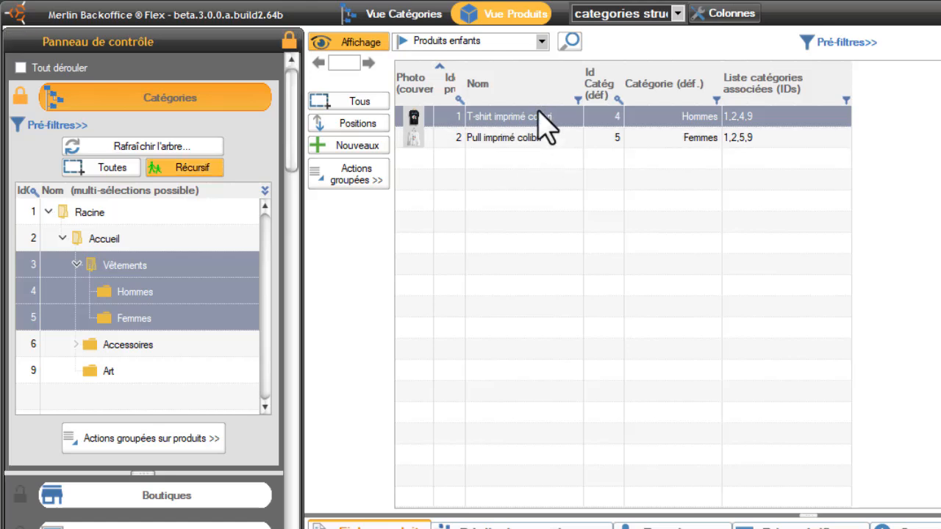
- Try to associate both the T-shirt and the Pull imprimé colibri with Vêtements and its subcategories Hommes and Femmes in the source tree
{"action": "left_click_drag", "start_coordinate": [541, 124], "coordinate": [330, 279]}
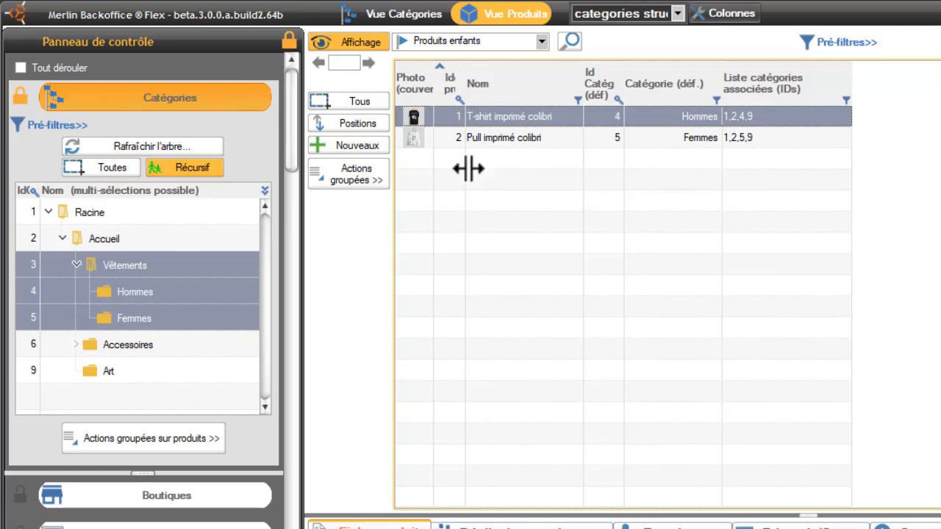
{"action": "left_click_drag", "start_coordinate": [494, 119], "coordinate": [346, 256]}
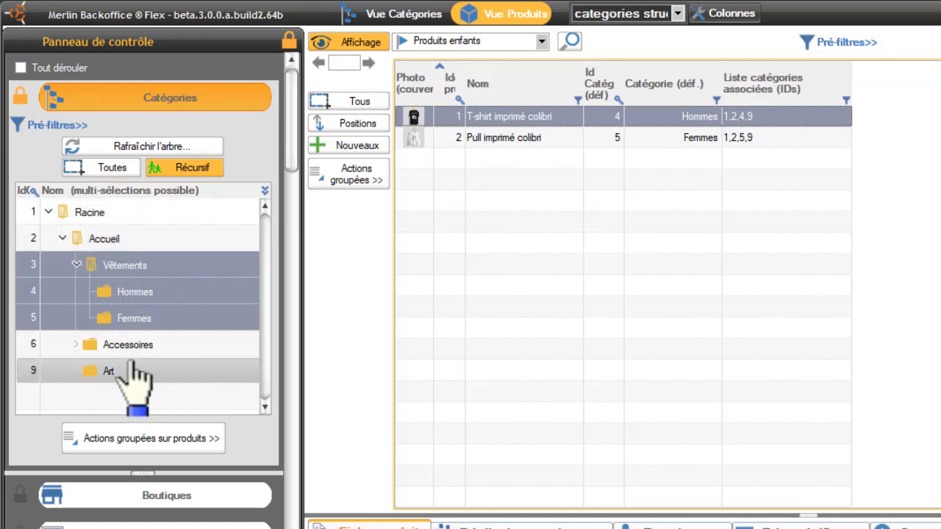
{"action": "left_click", "coordinate": [515, 138], "text": "ctrl"}
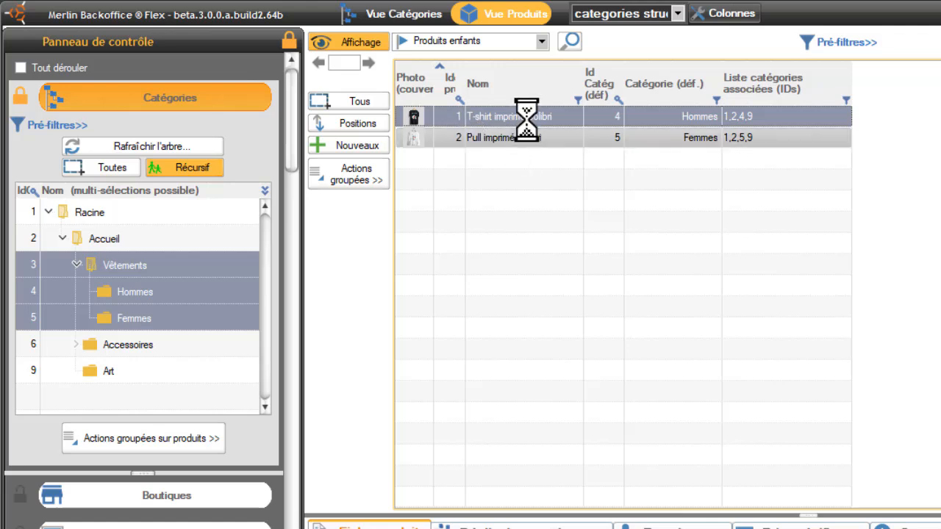
{"action": "left_click_drag", "start_coordinate": [529, 136], "coordinate": [161, 270]}
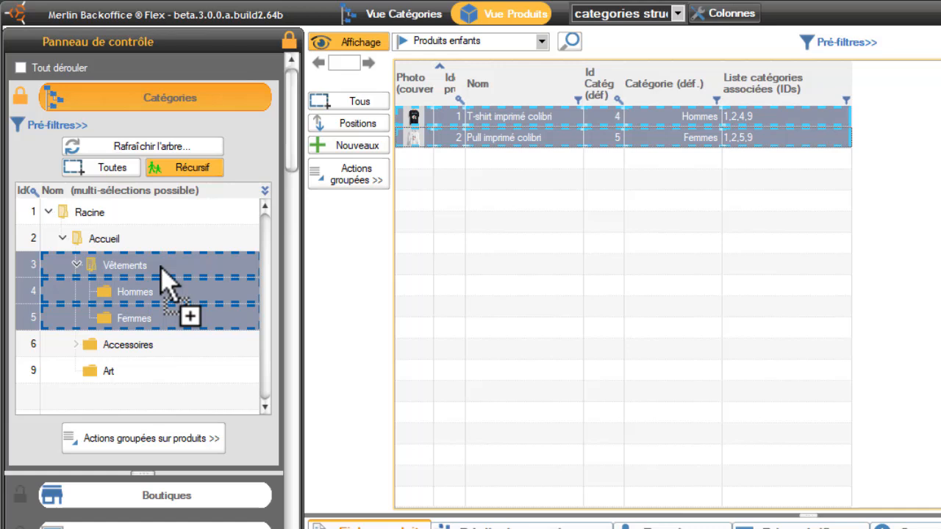
{"action": "left_click_drag", "start_coordinate": [160, 267], "coordinate": [202, 259]}
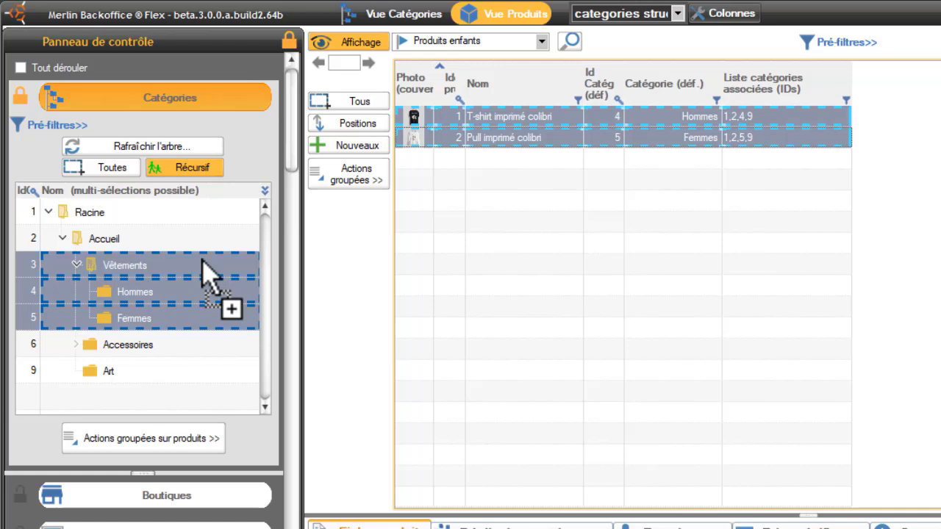
{"action": "left_click_drag", "start_coordinate": [202, 261], "coordinate": [221, 267]}
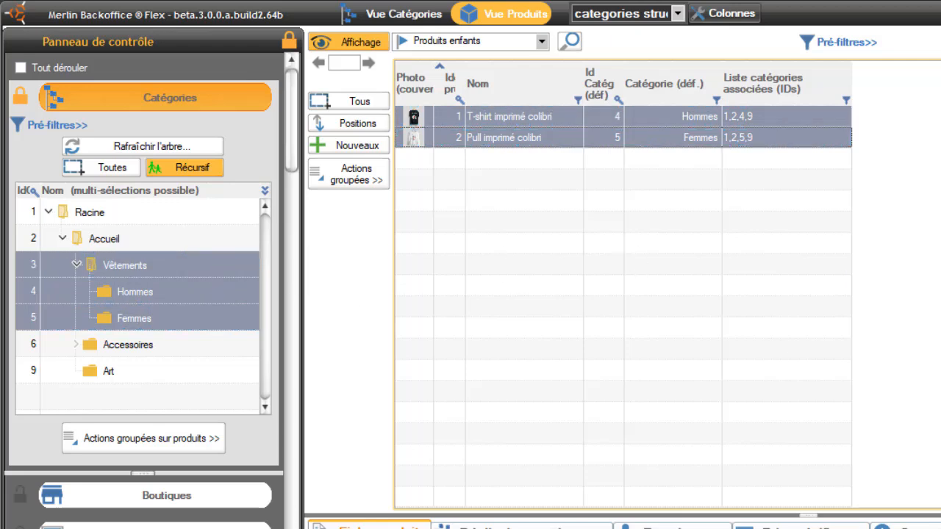
{"action": "left_click", "coordinate": [937, 250]}
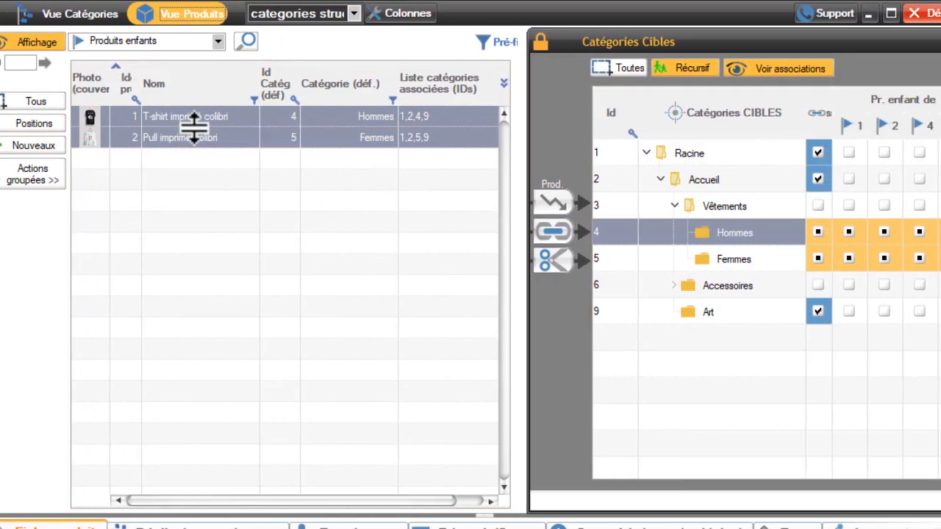
{"action": "left_click_drag", "start_coordinate": [149, 116], "coordinate": [500, 324]}
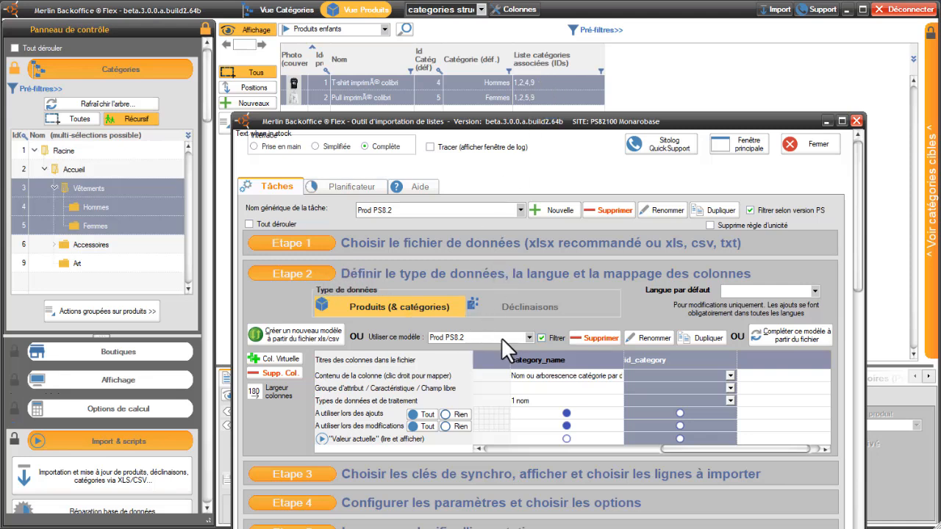
- Map the id_category column of the import model to the list of PrestaShop identifiers of the secondary associated categories
{"action": "mouse_move", "coordinate": [688, 449]}
{"action": "left_mouse_down"}
{"action": "mouse_move", "coordinate": [531, 441]}
{"action": "mouse_move", "coordinate": [670, 446]}
{"action": "left_mouse_up"}
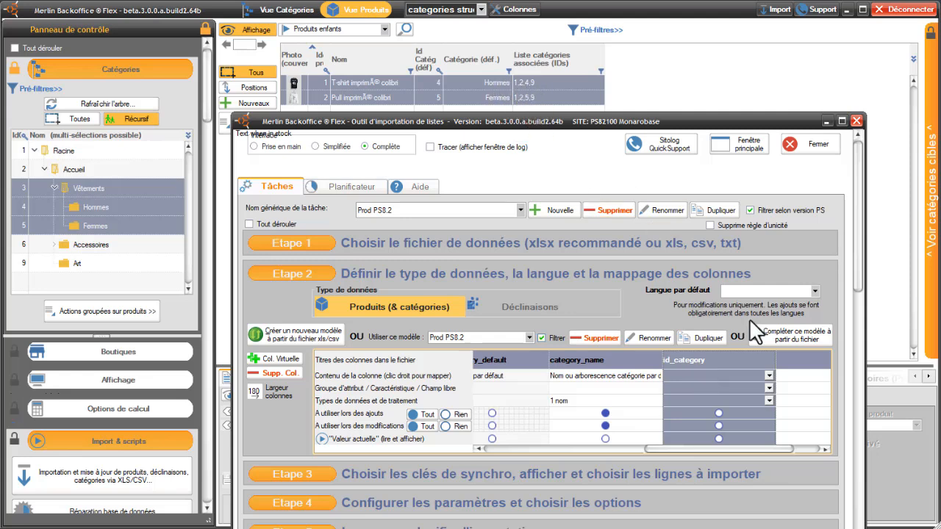
{"action": "left_click", "coordinate": [769, 375]}
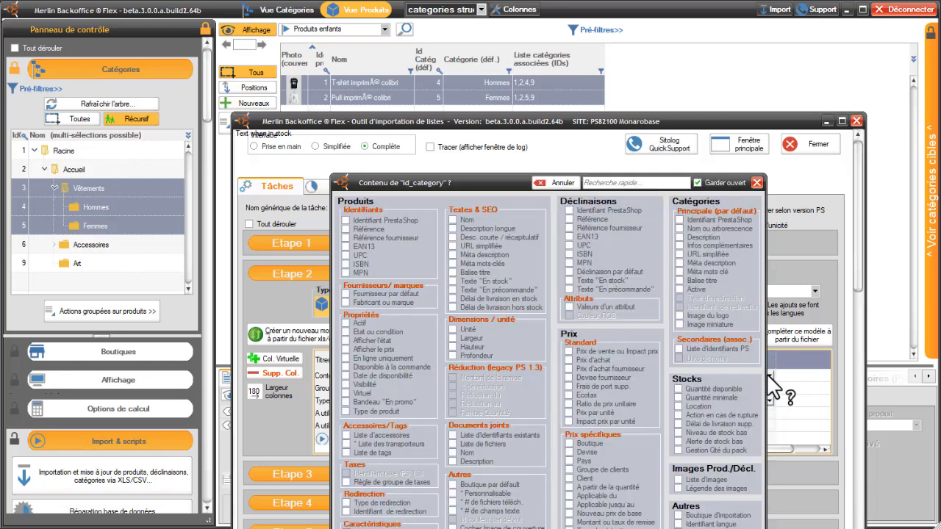
{"action": "left_click", "coordinate": [680, 346]}
{"action": "left_click", "coordinate": [757, 182]}
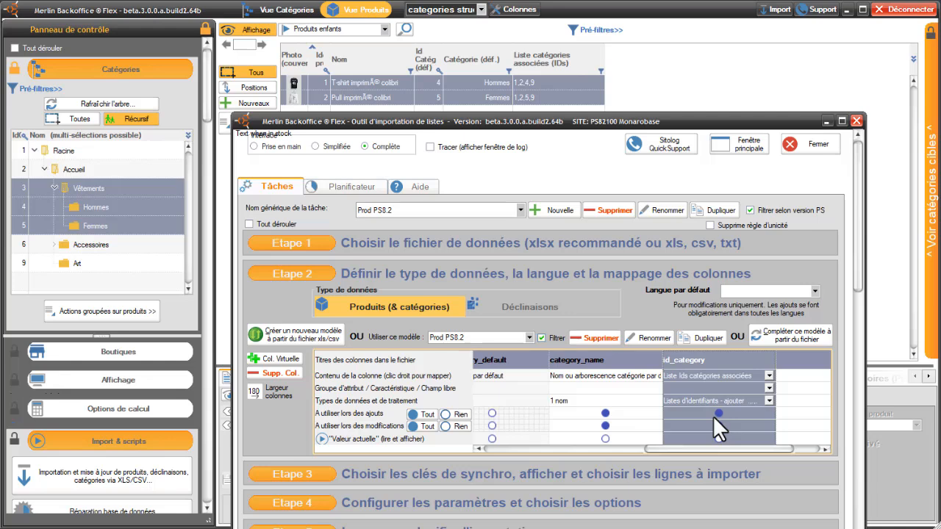
- Go to import step 3 and display the file content with the associated category IDs
{"action": "left_click", "coordinate": [309, 474]}
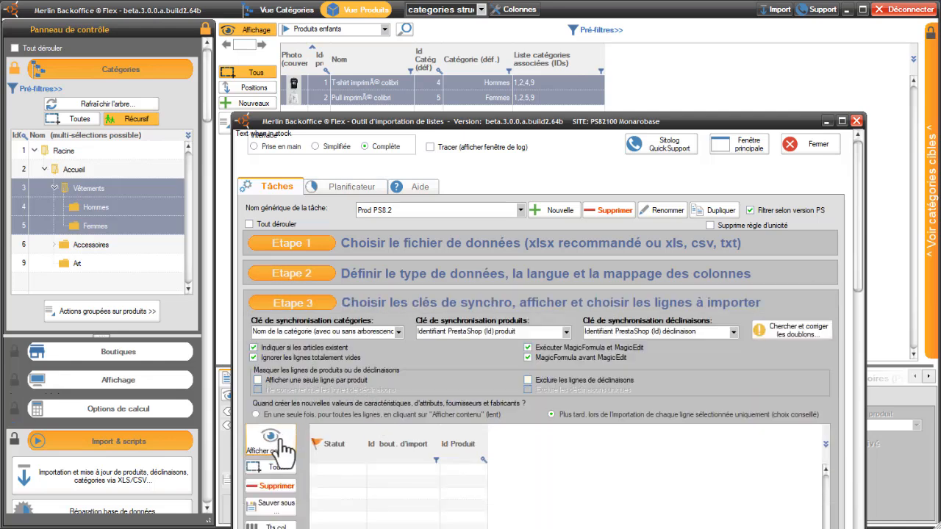
{"action": "left_click_drag", "start_coordinate": [605, 127], "coordinate": [599, 23]}
{"action": "left_click", "coordinate": [291, 339]}
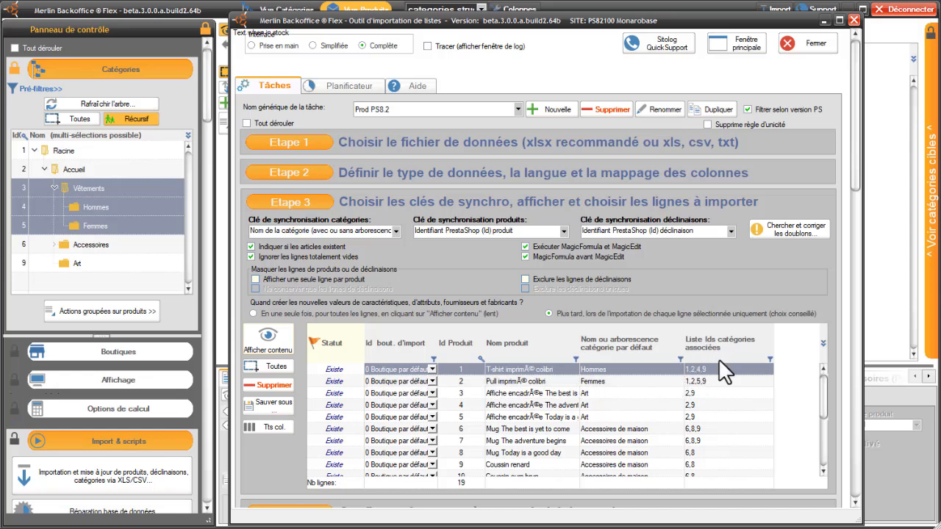
- Return to import step 2 and open the data type and processing options of the id_category column
{"action": "left_click", "coordinate": [301, 172]}
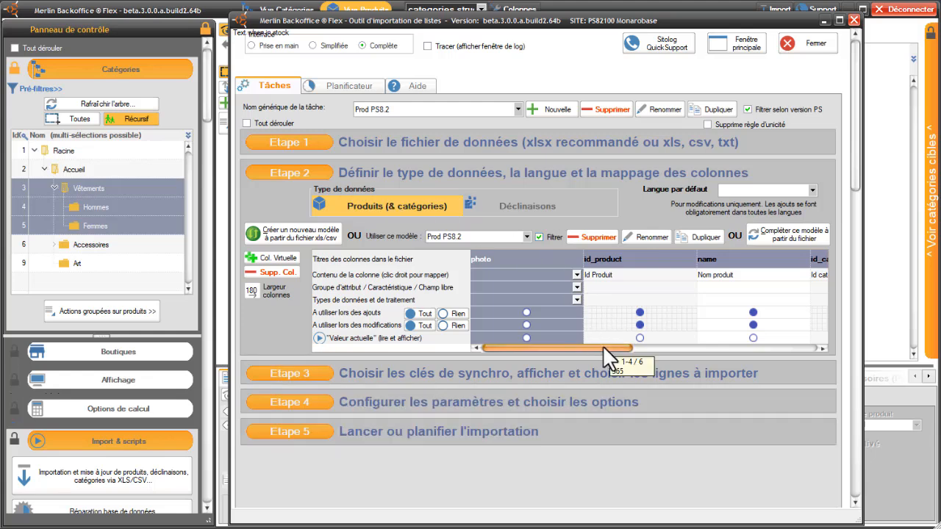
{"action": "left_click_drag", "start_coordinate": [602, 345], "coordinate": [787, 345]}
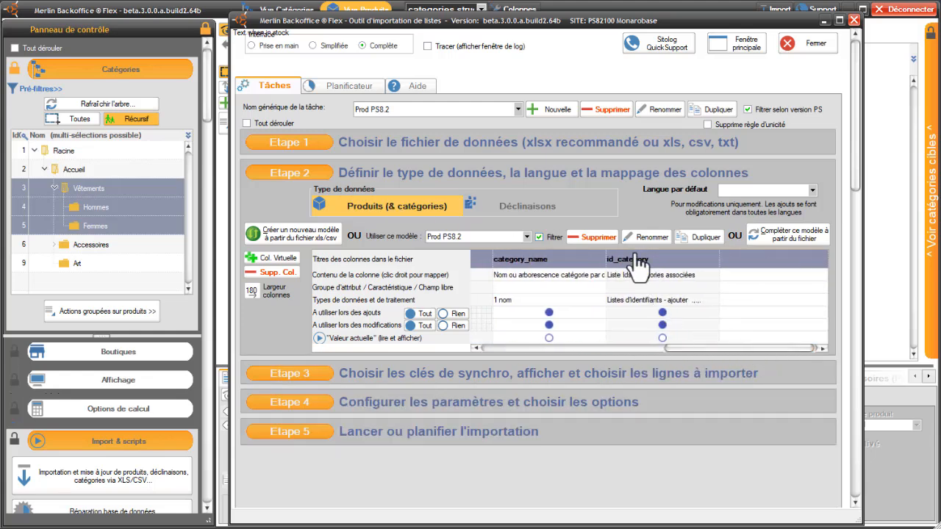
{"action": "left_click", "coordinate": [699, 300]}
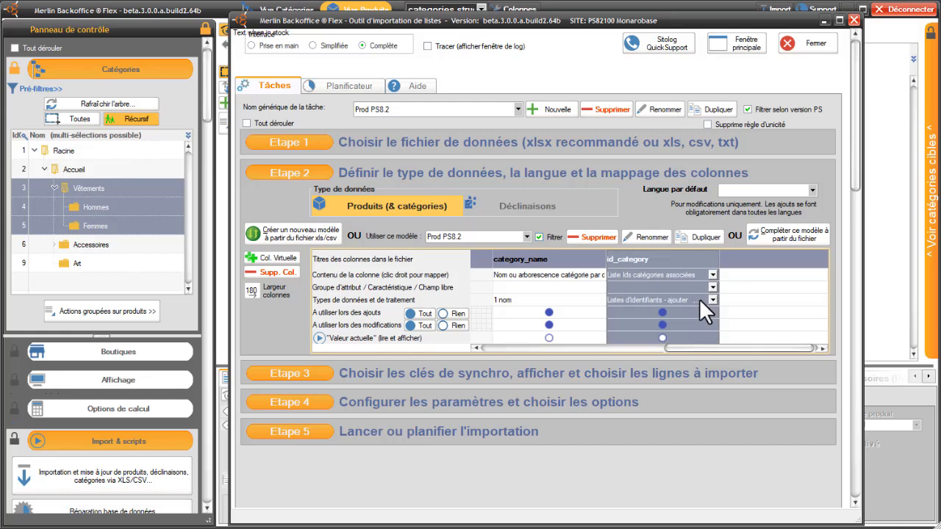
{"action": "left_click", "coordinate": [712, 299]}
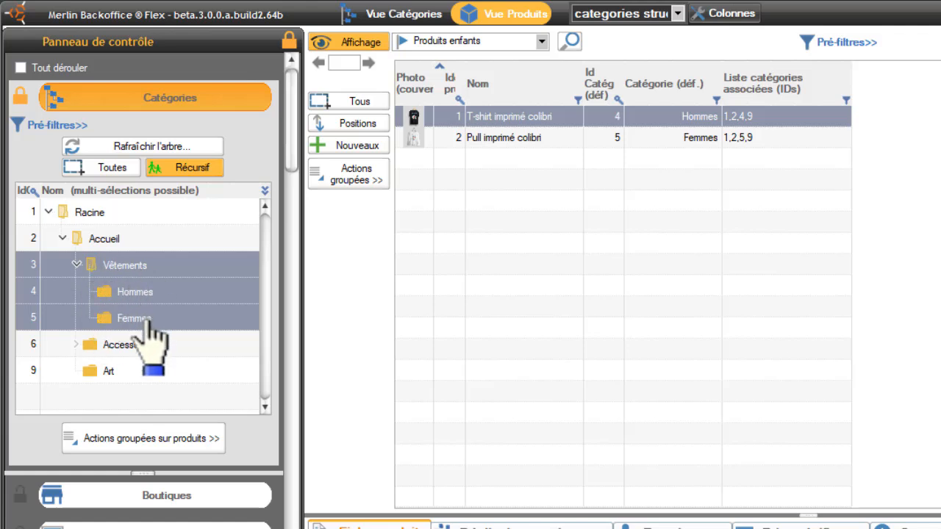
- List the products of the source category Femmes and expand the Accessoires branch
{"action": "left_click", "coordinate": [146, 318]}
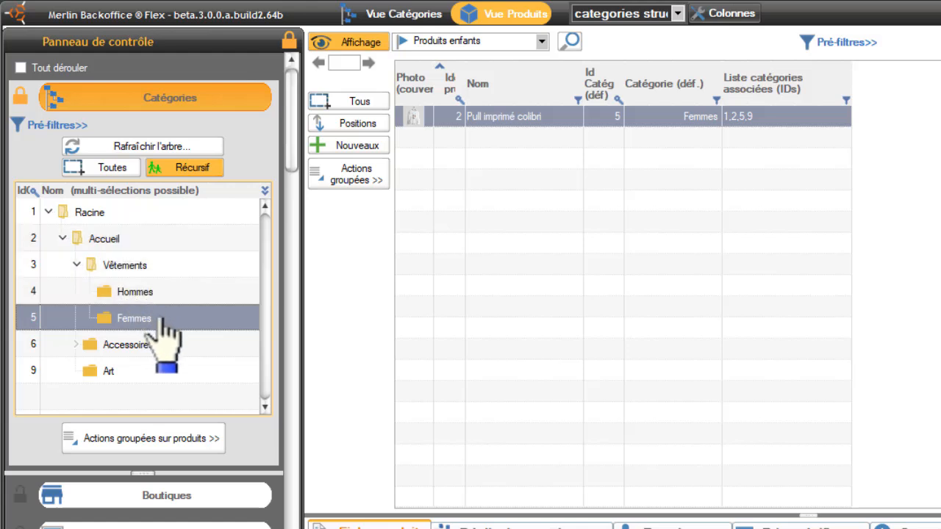
{"action": "left_click", "coordinate": [76, 345]}
{"action": "left_click_drag", "start_coordinate": [266, 316], "coordinate": [259, 352]}
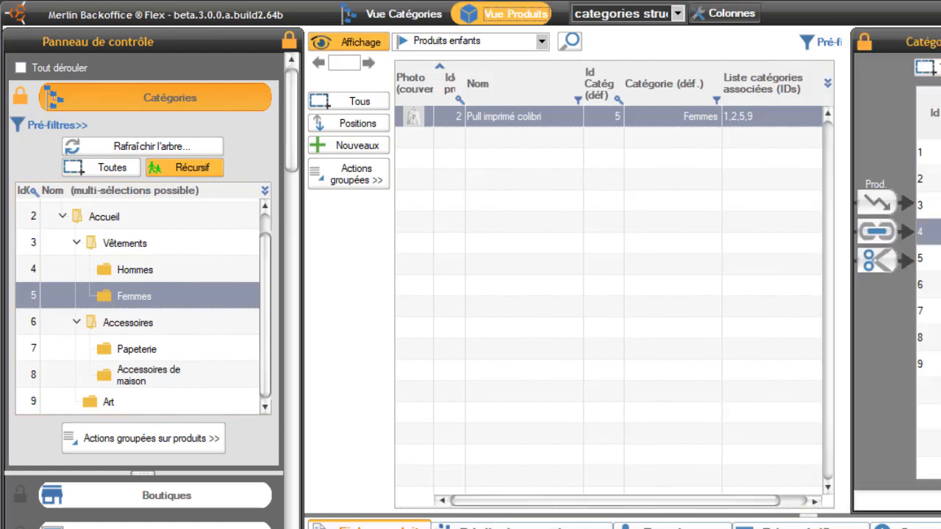
{"action": "left_click", "coordinate": [930, 258]}
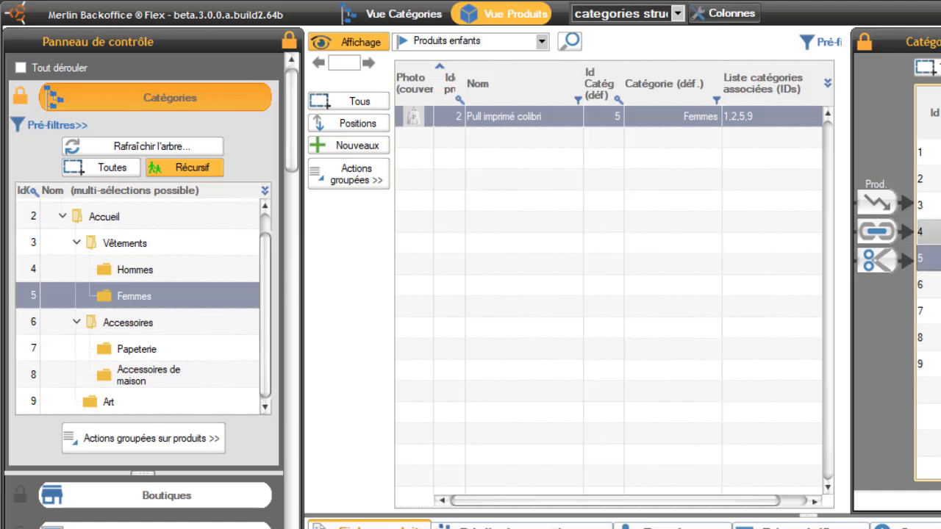
{"action": "left_click", "coordinate": [877, 232]}
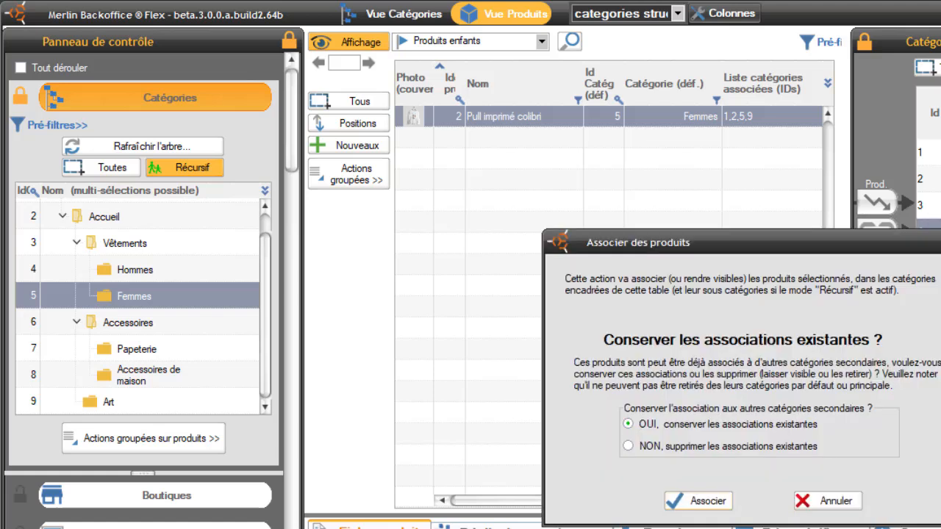
{"action": "left_click", "coordinate": [827, 500]}
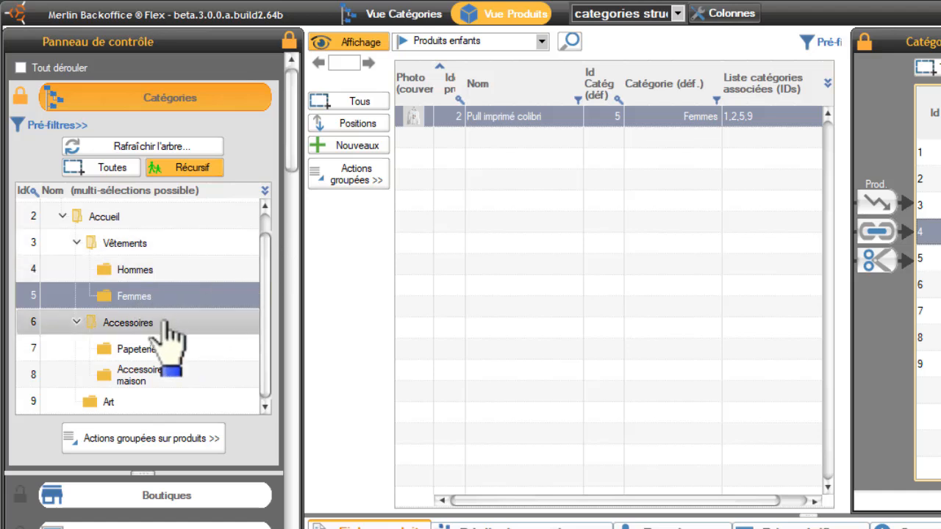
- List the products of Vêtements and Accessoires with all their subcategories, and unpin the Catégories Cibles panel
{"action": "left_click", "coordinate": [128, 248]}
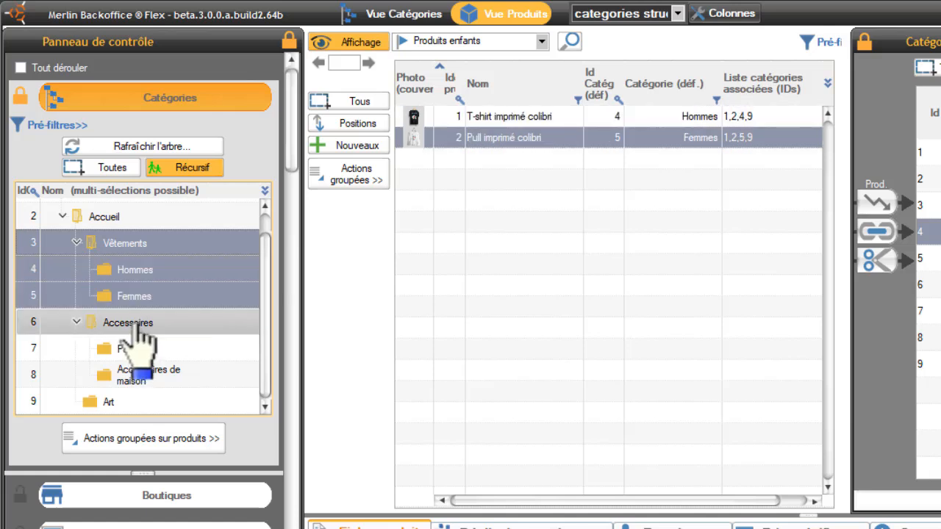
{"action": "left_click", "coordinate": [135, 324], "text": "ctrl"}
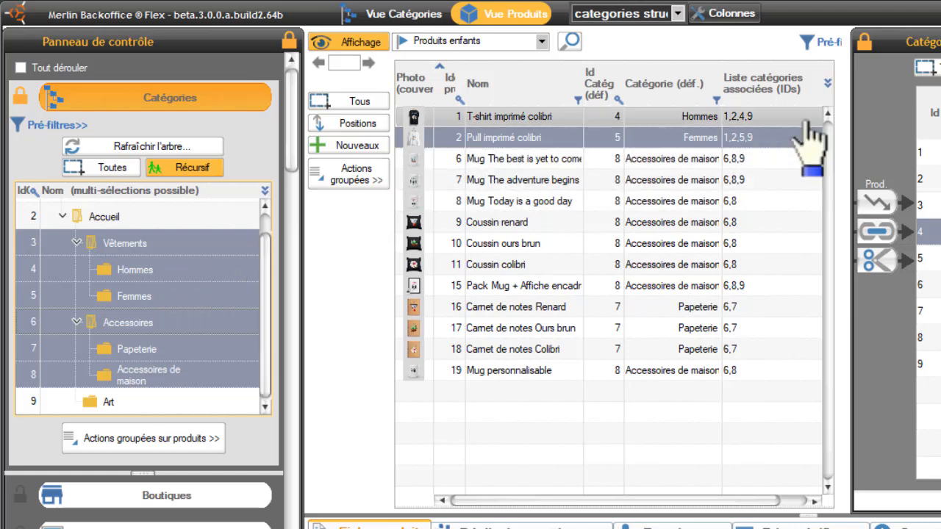
{"action": "left_click", "coordinate": [864, 46]}
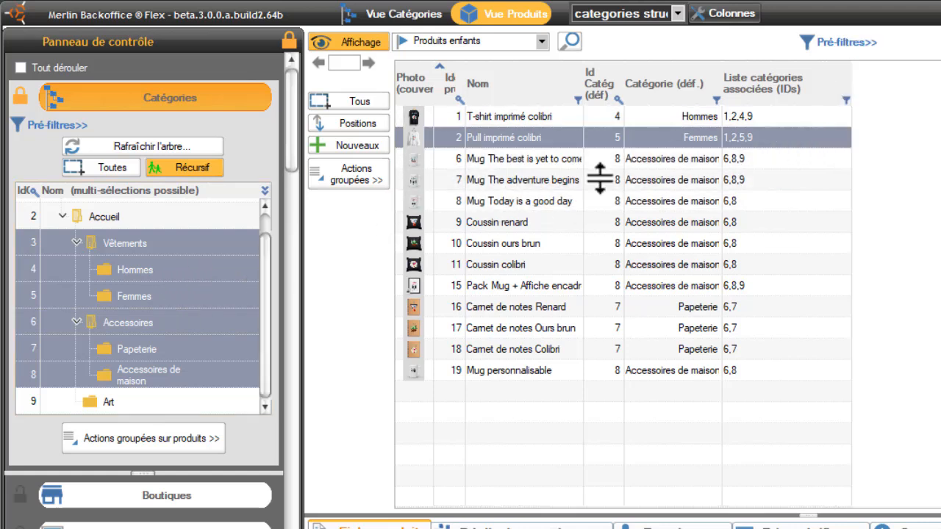
- Select the products from Pull imprimé colibri to Coussin ours brun and review the grouped actions available for the selection
{"action": "left_click", "coordinate": [353, 178]}
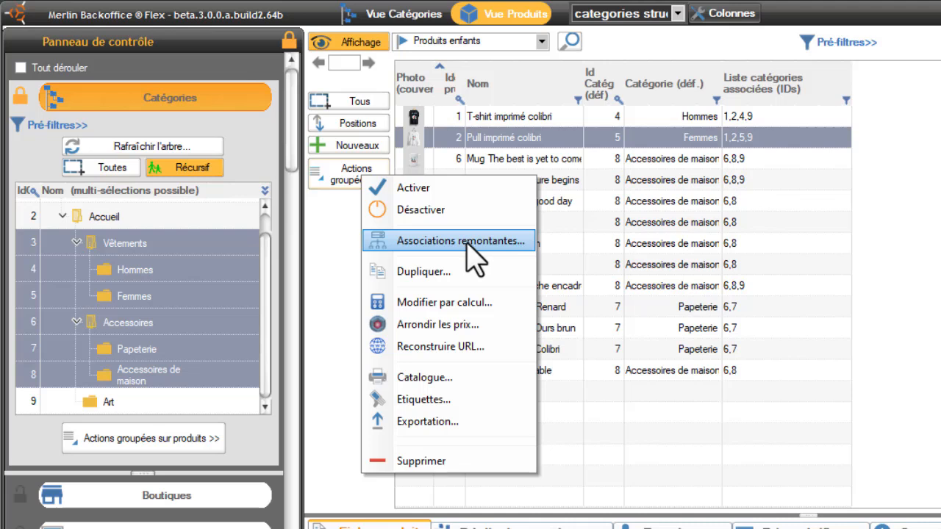
{"action": "left_click", "coordinate": [337, 264]}
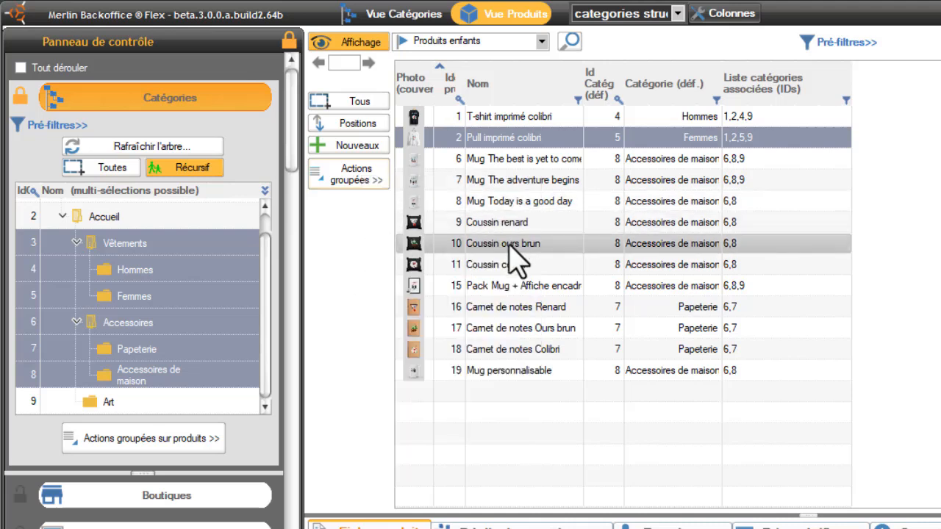
{"action": "left_click", "coordinate": [509, 246], "text": "shift"}
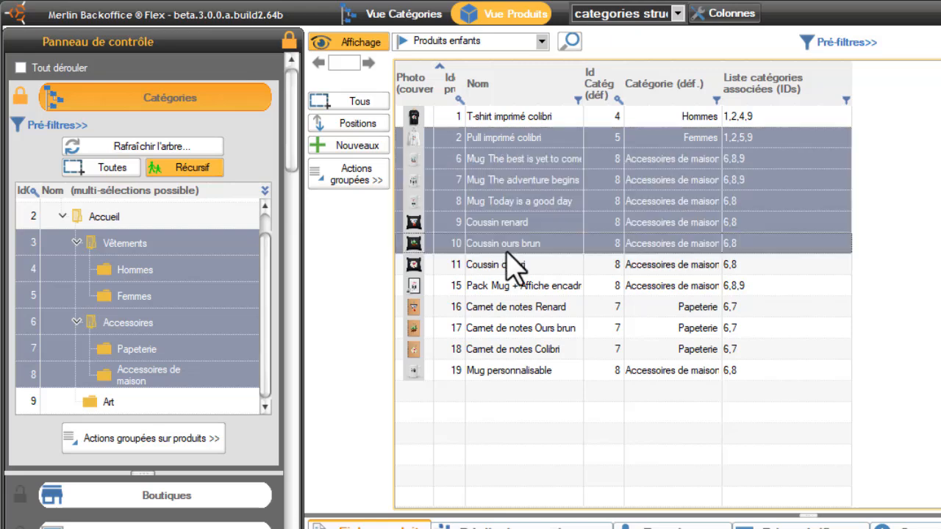
{"action": "left_click", "coordinate": [358, 176]}
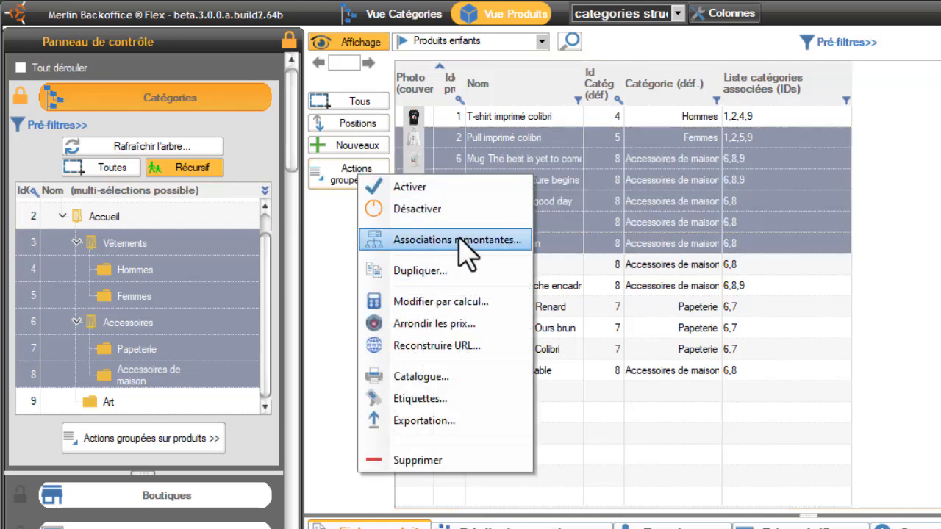
{"action": "left_click", "coordinate": [332, 255]}
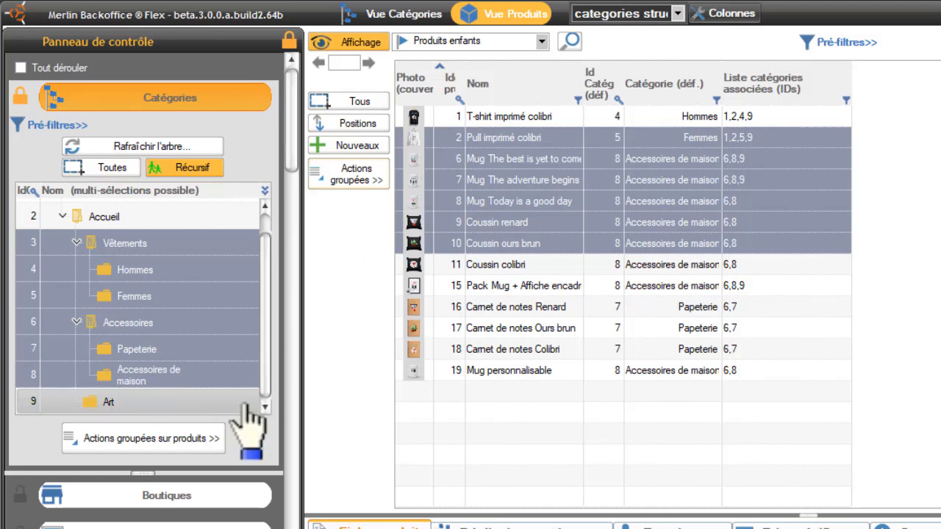
- Hide the product list and show the grouped product actions available for the selected source categories
{"action": "left_click", "coordinate": [168, 450]}
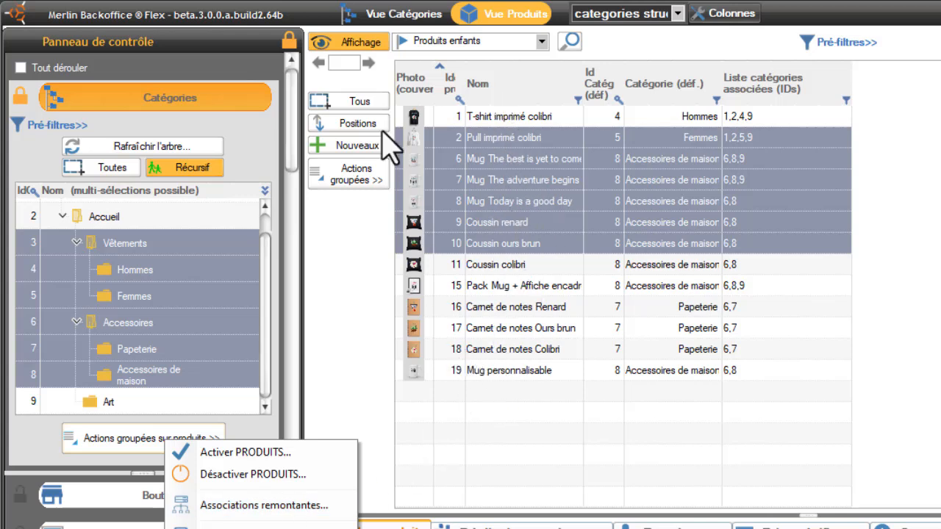
{"action": "left_click", "coordinate": [356, 44]}
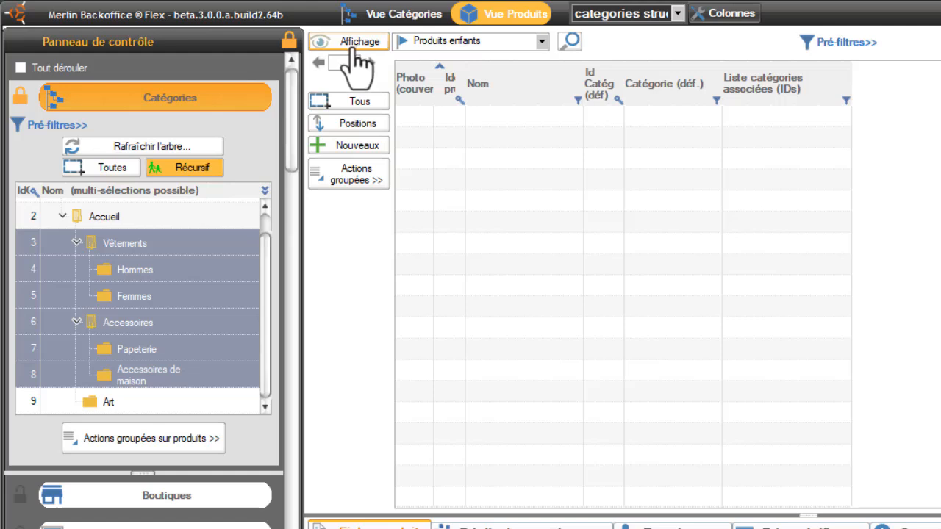
{"action": "left_click", "coordinate": [156, 441]}
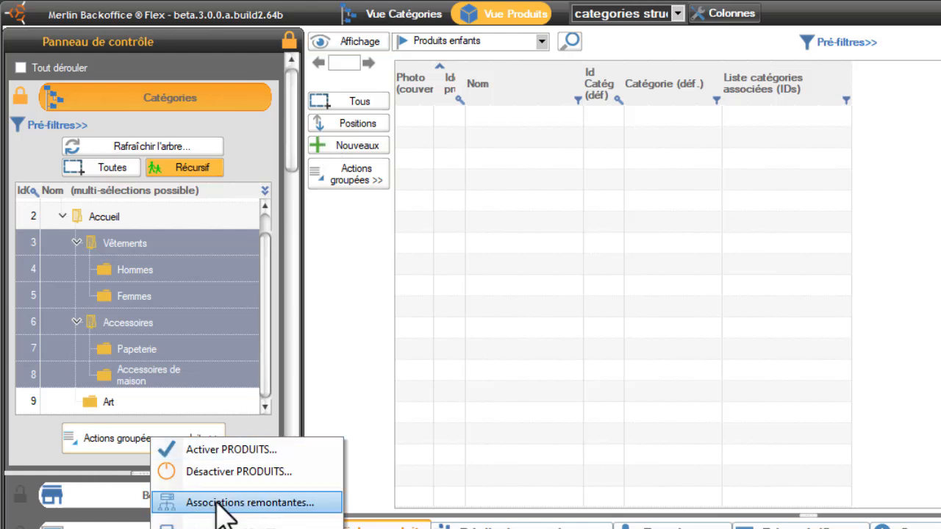
- Display the child products, select Mug The adventure begins through Carnet de notes Ours brun, and launch Associations remontantes for them
{"action": "left_click", "coordinate": [372, 42]}
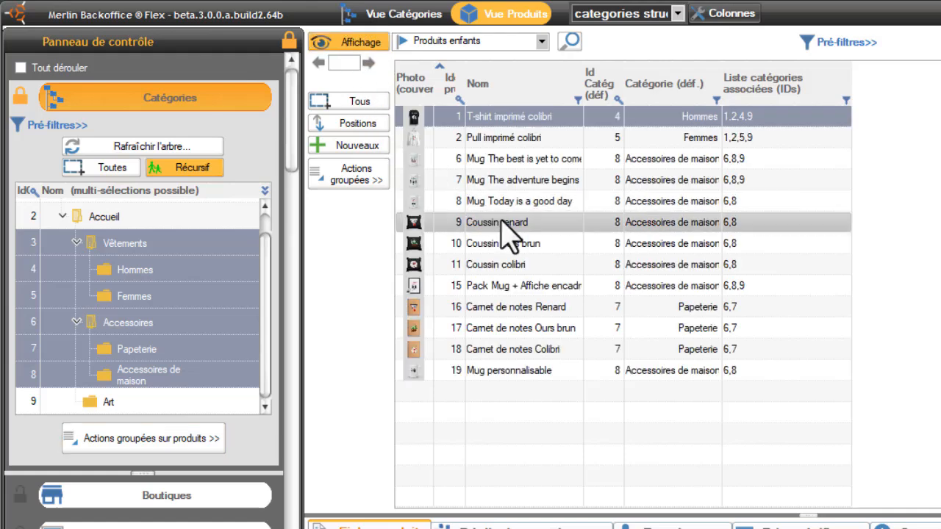
{"action": "left_click", "coordinate": [533, 180]}
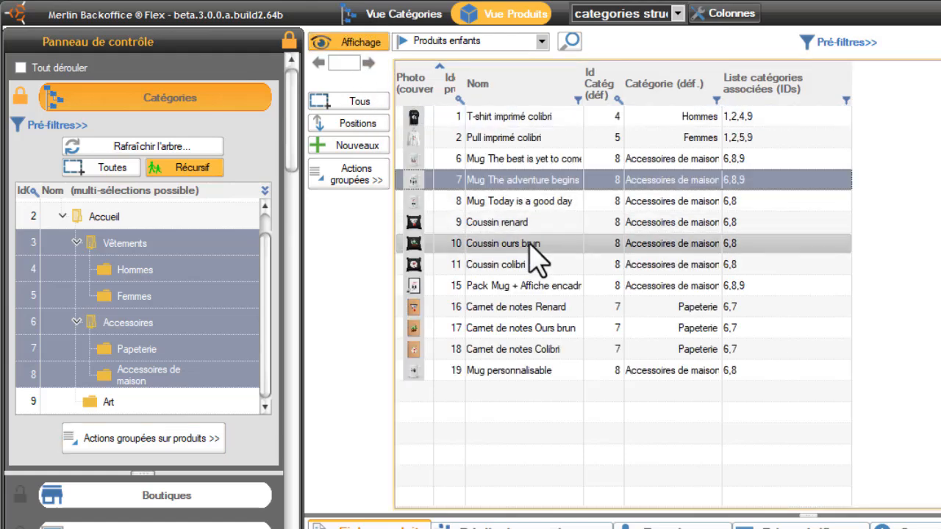
{"action": "left_click", "coordinate": [515, 328], "text": "shift"}
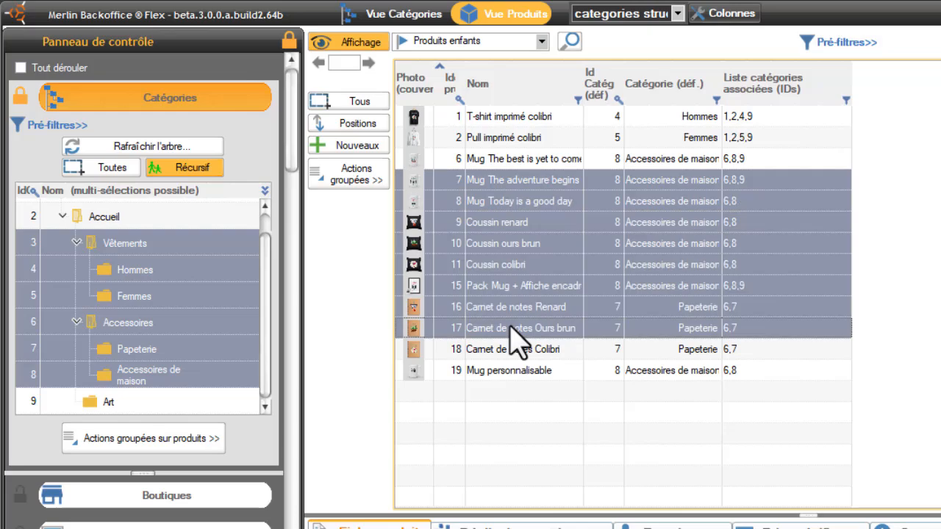
{"action": "left_click", "coordinate": [359, 179]}
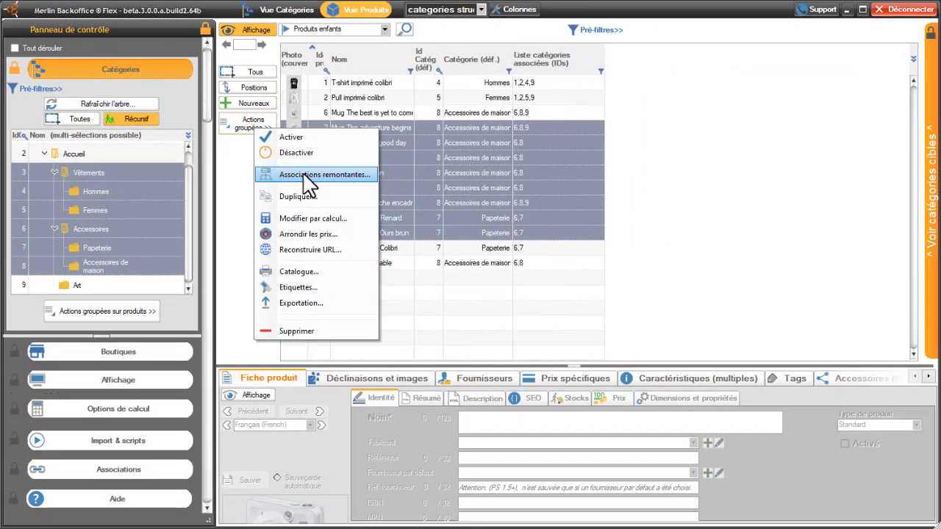
{"action": "left_click", "coordinate": [302, 175]}
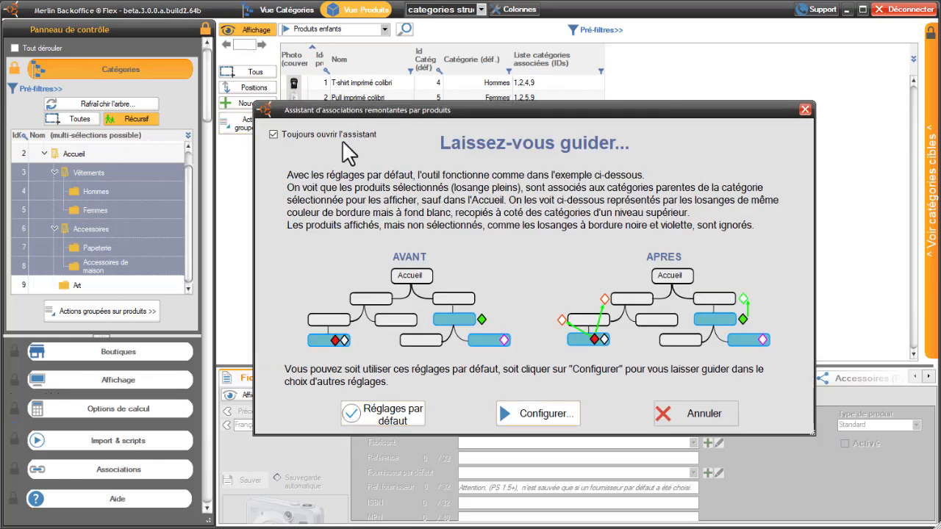
- Keep the assistant set to always open, start its configuration and set the maximum parent level to 2
{"action": "left_click", "coordinate": [274, 134]}
{"action": "left_click", "coordinate": [273, 134]}
{"action": "left_click", "coordinate": [544, 414]}
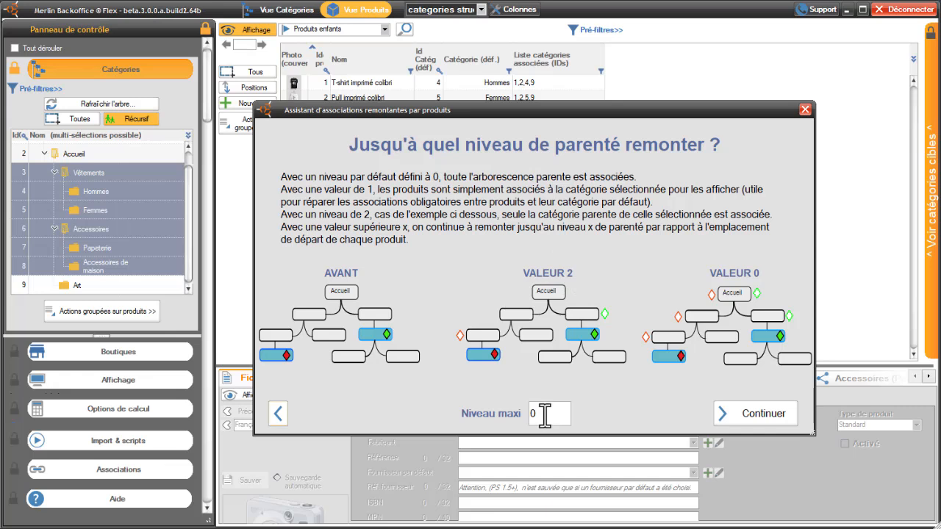
{"action": "left_click_drag", "start_coordinate": [526, 414], "coordinate": [546, 413]}
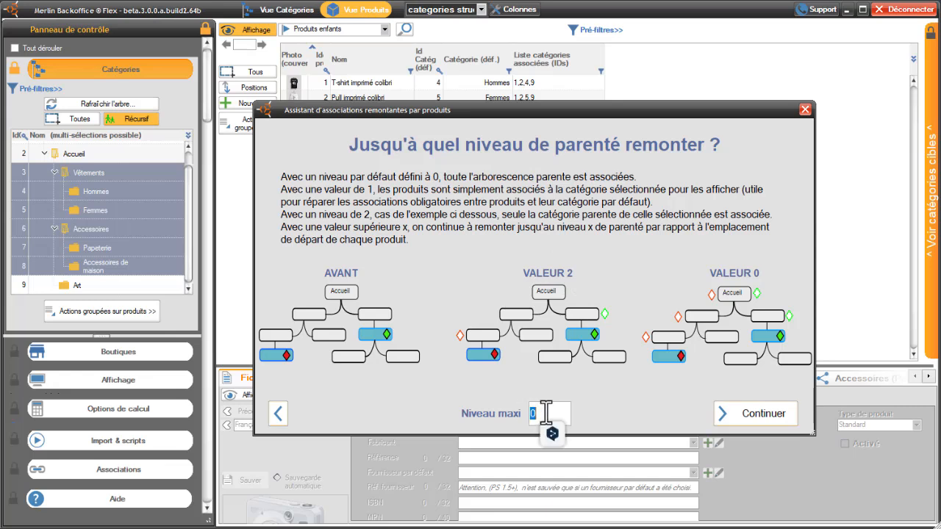
{"action": "type", "text": "2"}
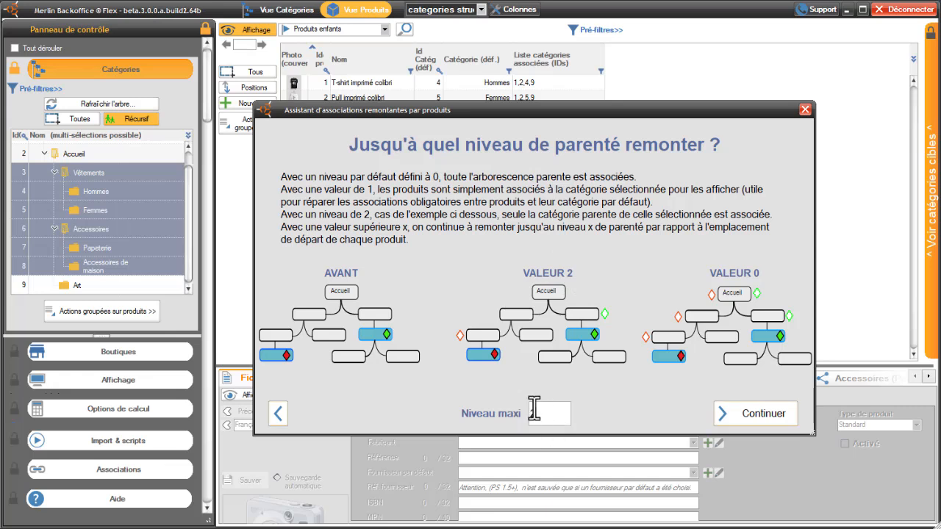
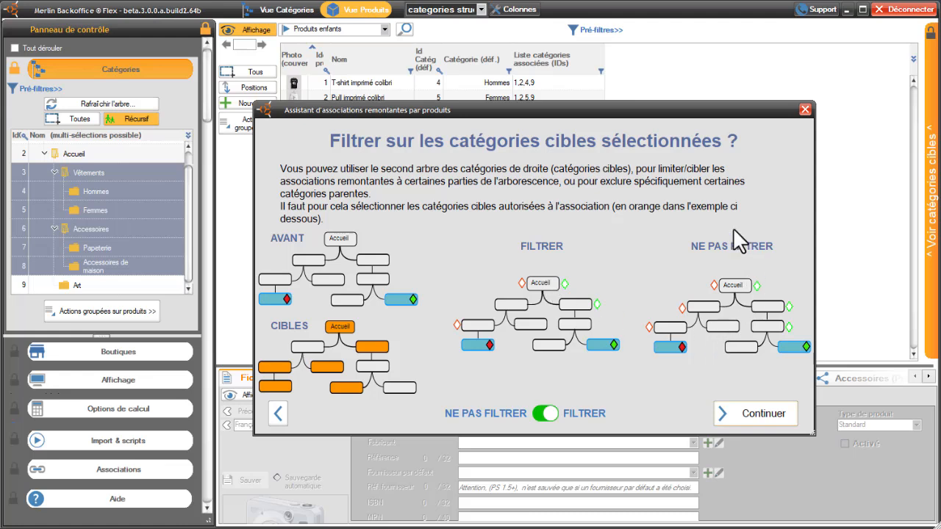
- Turn off the filter on target categories, choose to delete the other associations, and finish the assistant
{"action": "left_click", "coordinate": [542, 414]}
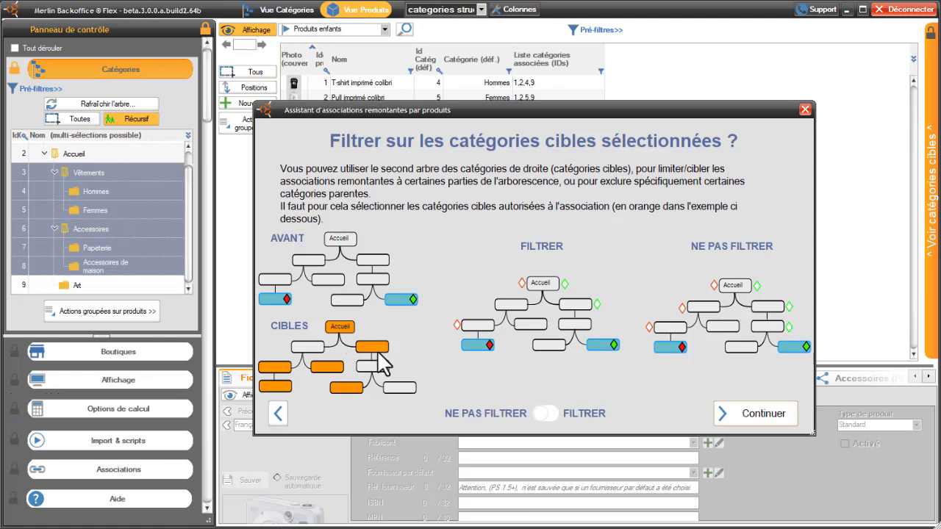
{"action": "left_click", "coordinate": [763, 417]}
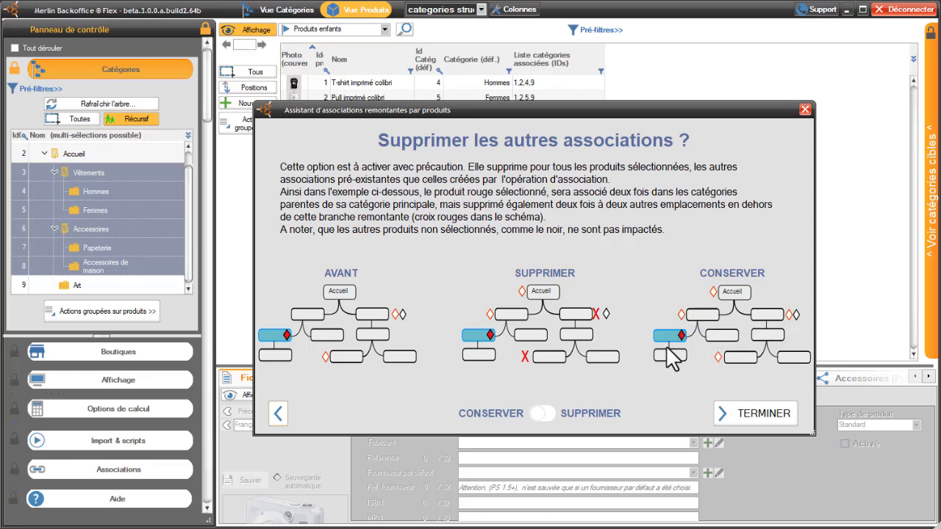
{"action": "left_click", "coordinate": [544, 413]}
{"action": "left_click", "coordinate": [765, 417]}
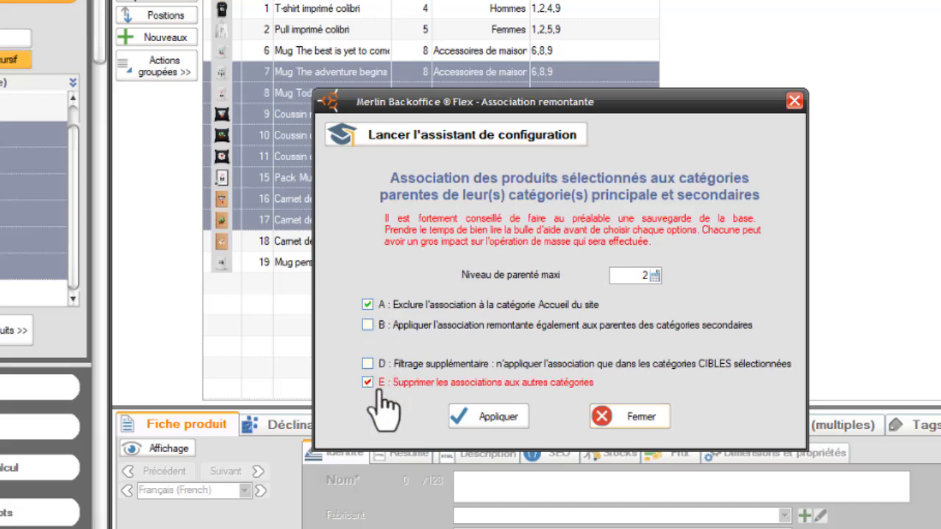
- Go through the configuration assistant again from start to finish, keeping every chosen setting
{"action": "left_click", "coordinate": [463, 139]}
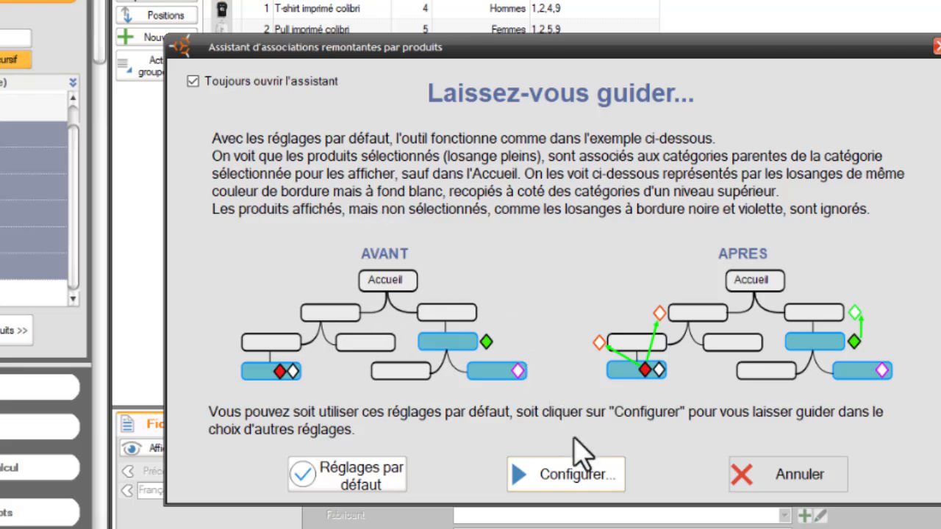
{"action": "left_click", "coordinate": [588, 480]}
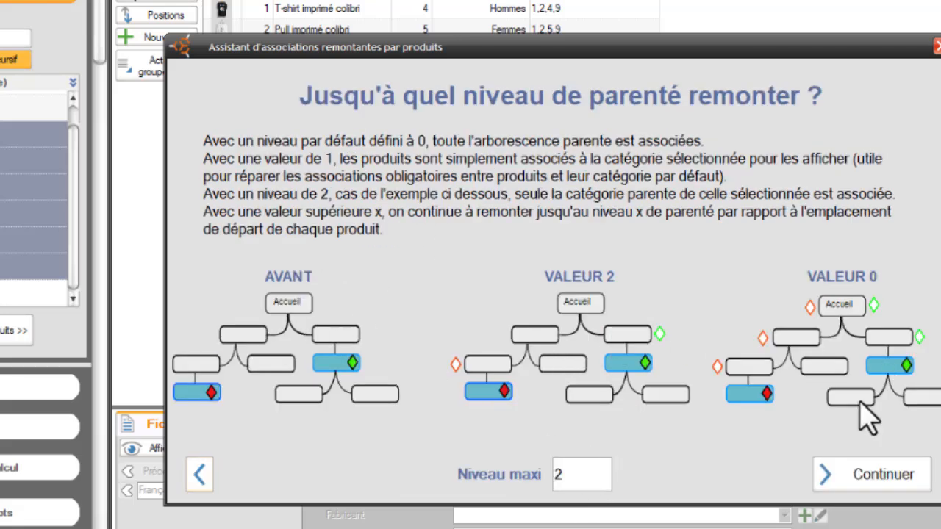
{"action": "left_click", "coordinate": [885, 481]}
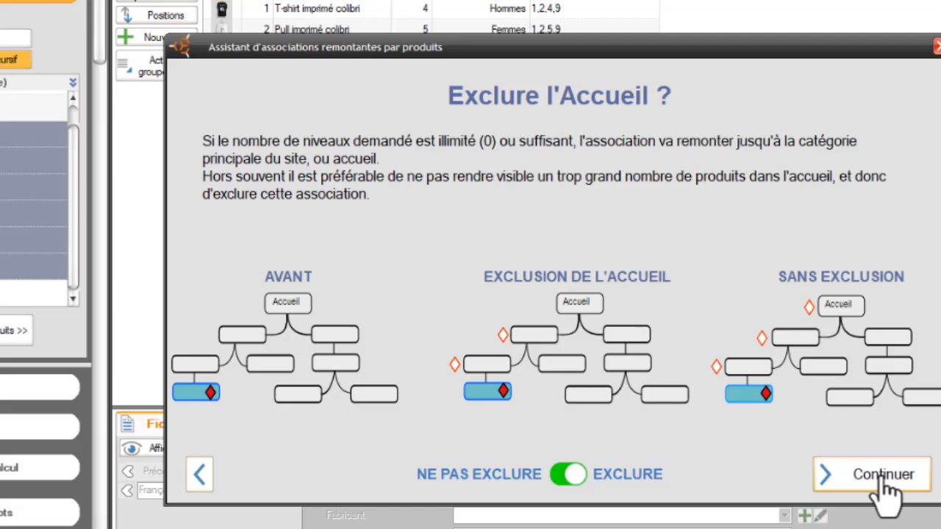
{"action": "left_click", "coordinate": [882, 474]}
{"action": "left_click", "coordinate": [885, 476]}
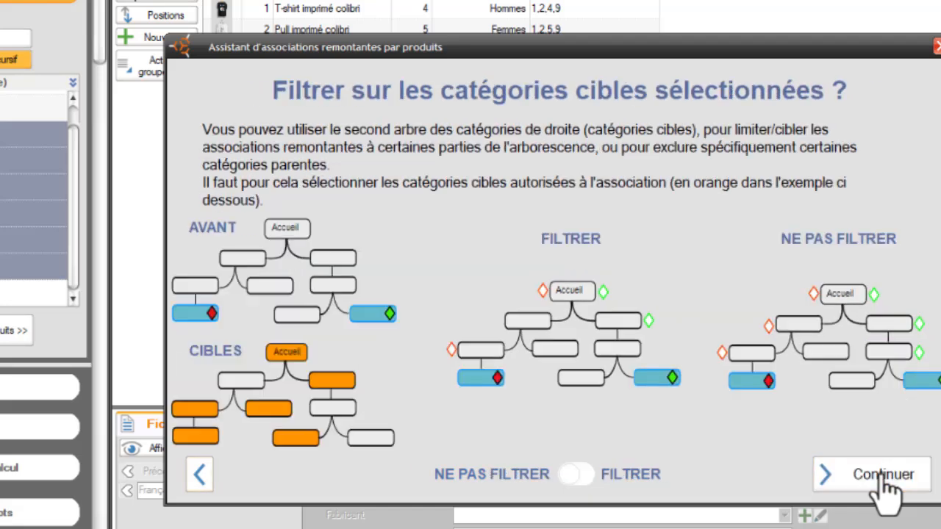
{"action": "left_click", "coordinate": [884, 476]}
{"action": "left_click", "coordinate": [884, 481]}
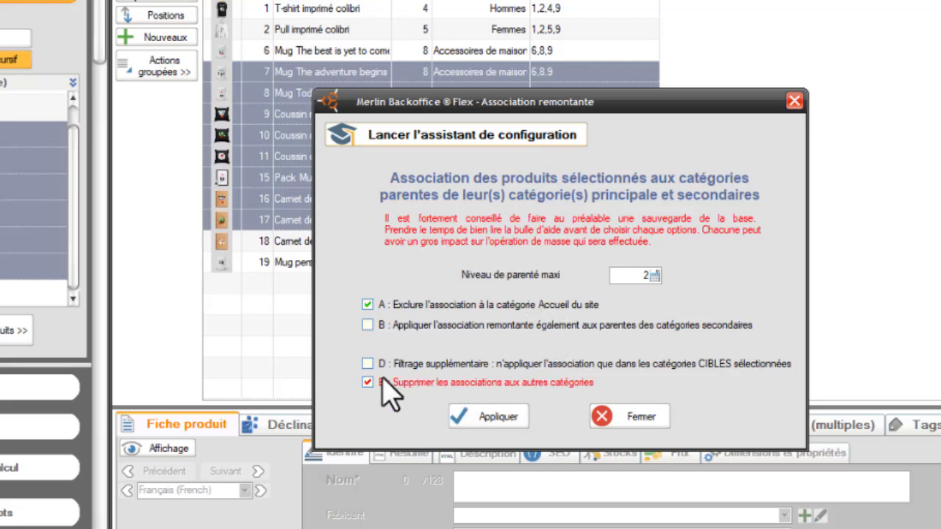
- Apply the upward association to the selected products, accepting the deletion of other associations, and close the dialog
{"action": "left_click", "coordinate": [498, 419]}
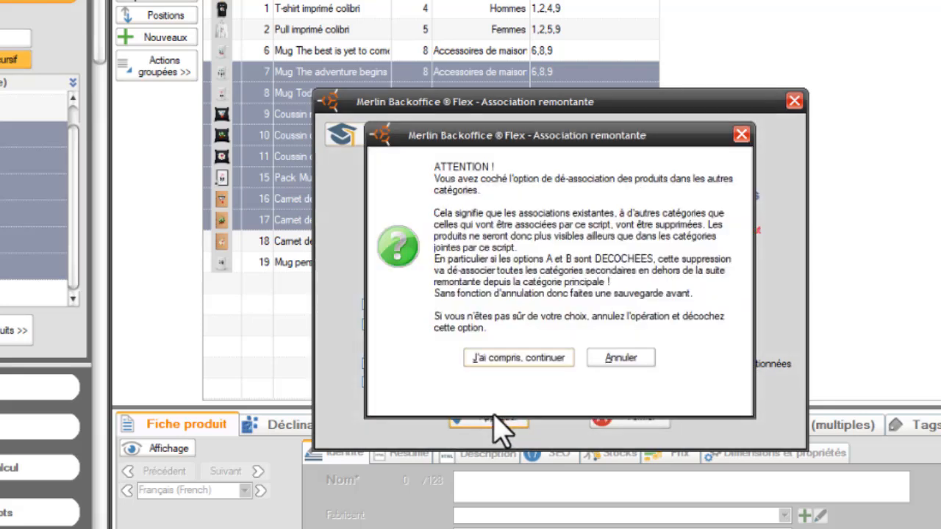
{"action": "left_click", "coordinate": [519, 358]}
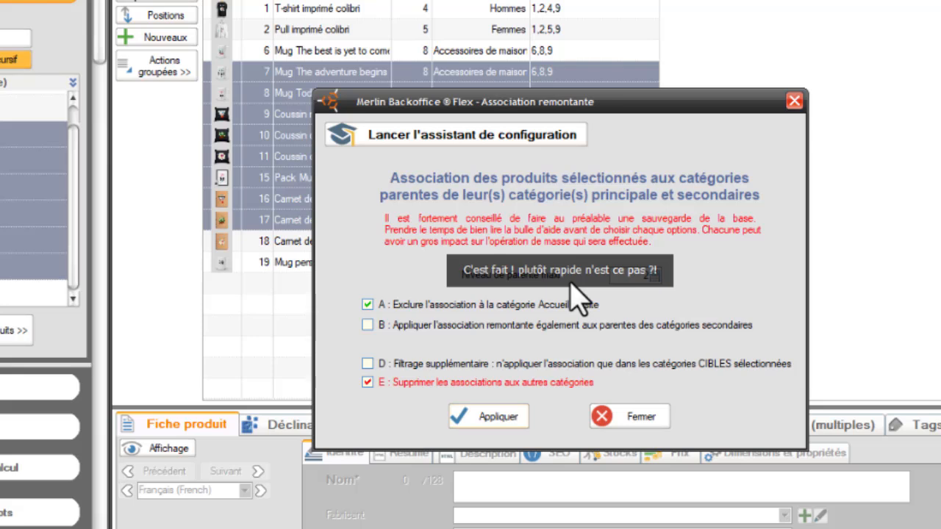
{"action": "left_click", "coordinate": [639, 420]}
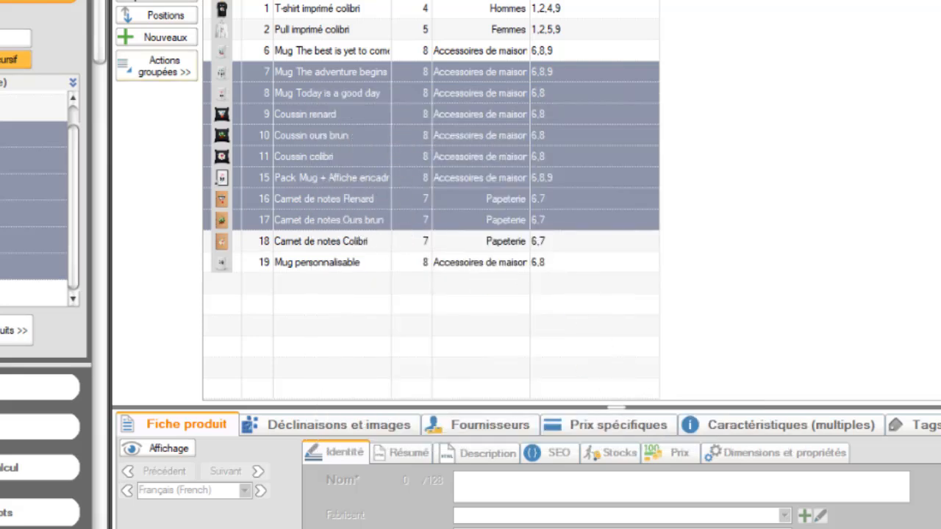
- Show the Catégories Cibles tree and display the category associations of the selected products
{"action": "left_click", "coordinate": [938, 169]}
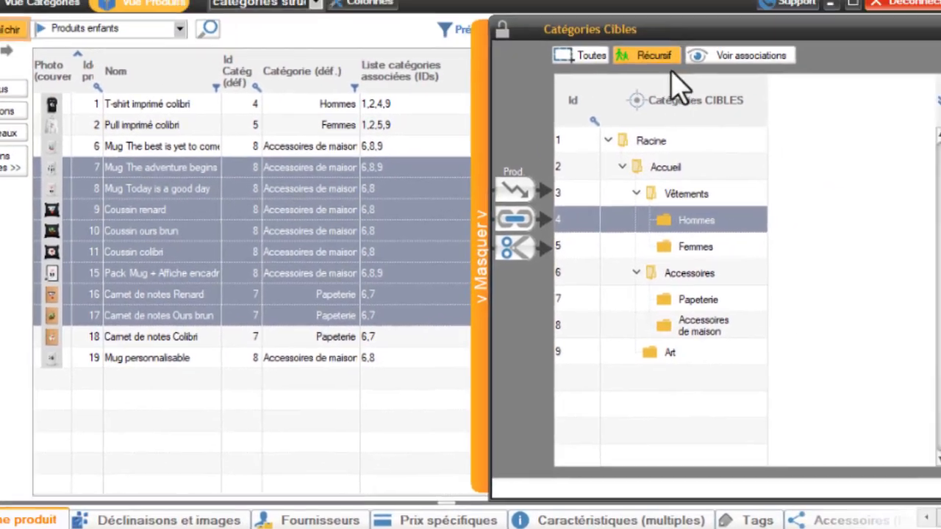
{"action": "left_click", "coordinate": [749, 58]}
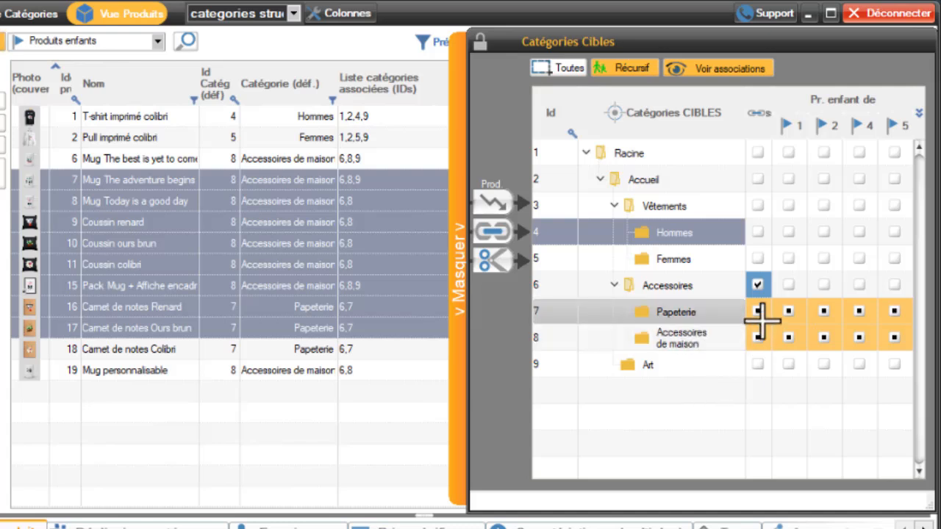
{"action": "left_click", "coordinate": [758, 284]}
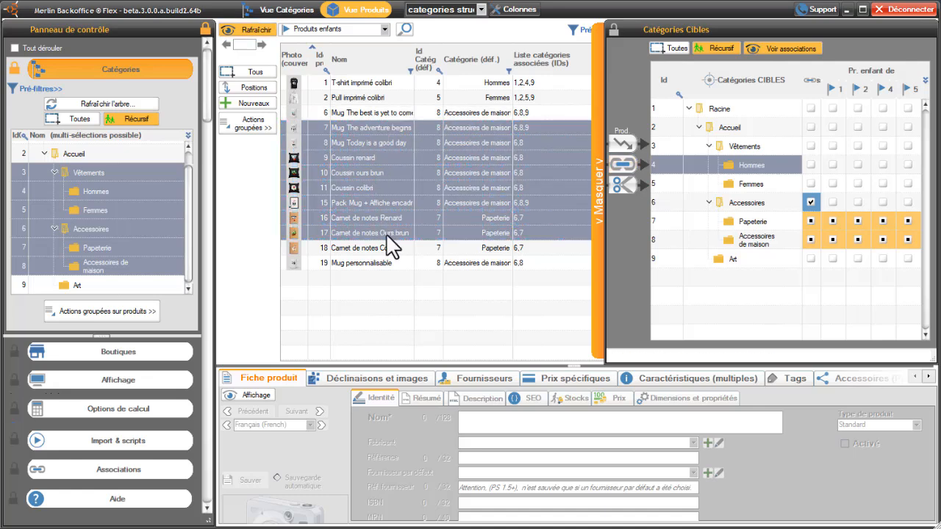
- Review the upward association options for the products of the selected source categories, and close the dialog without applying
{"action": "left_click", "coordinate": [125, 312]}
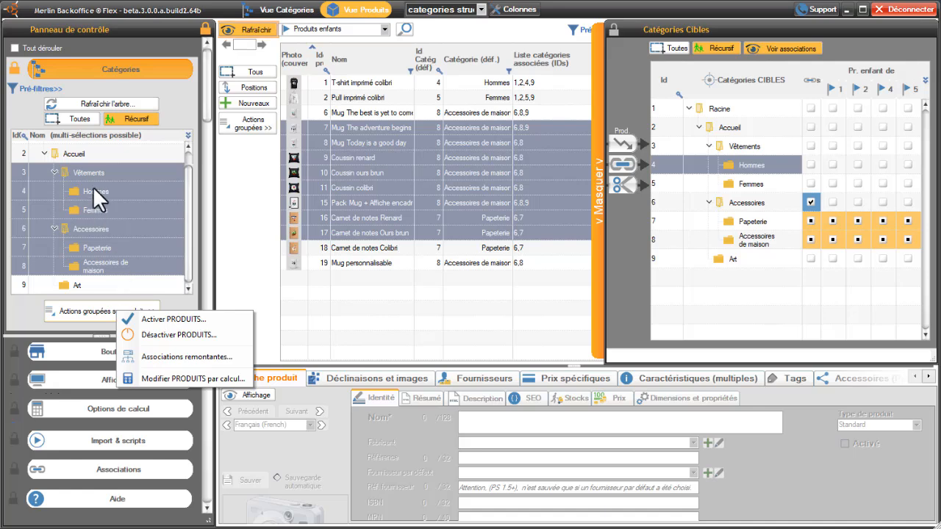
{"action": "left_click", "coordinate": [168, 358]}
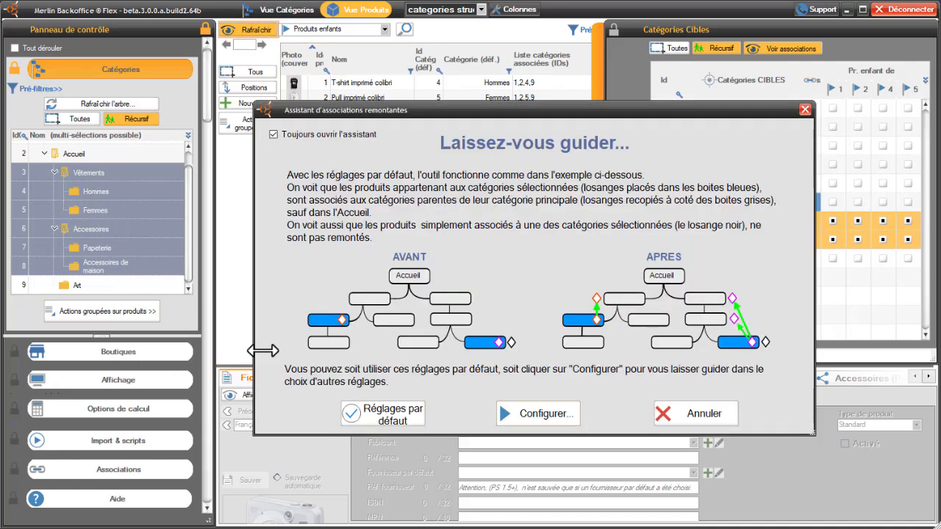
{"action": "left_click", "coordinate": [542, 417]}
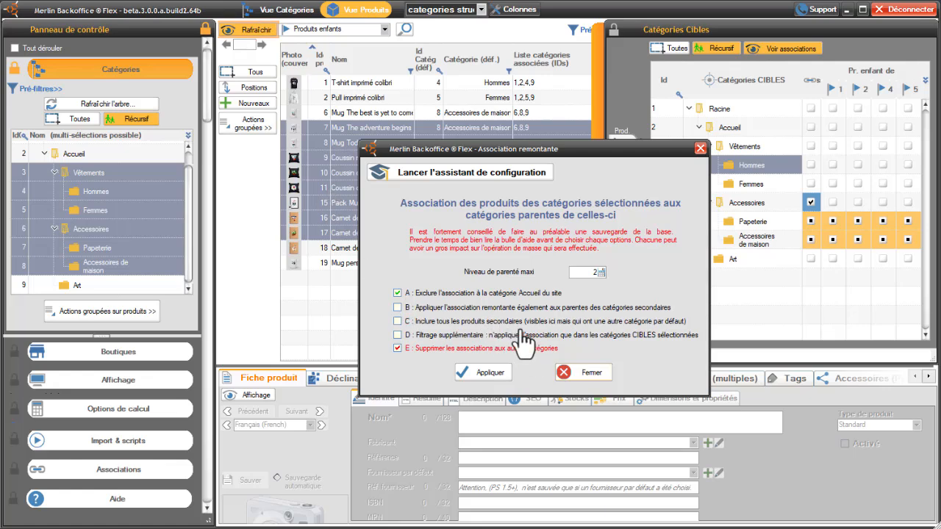
{"action": "left_click", "coordinate": [588, 373]}
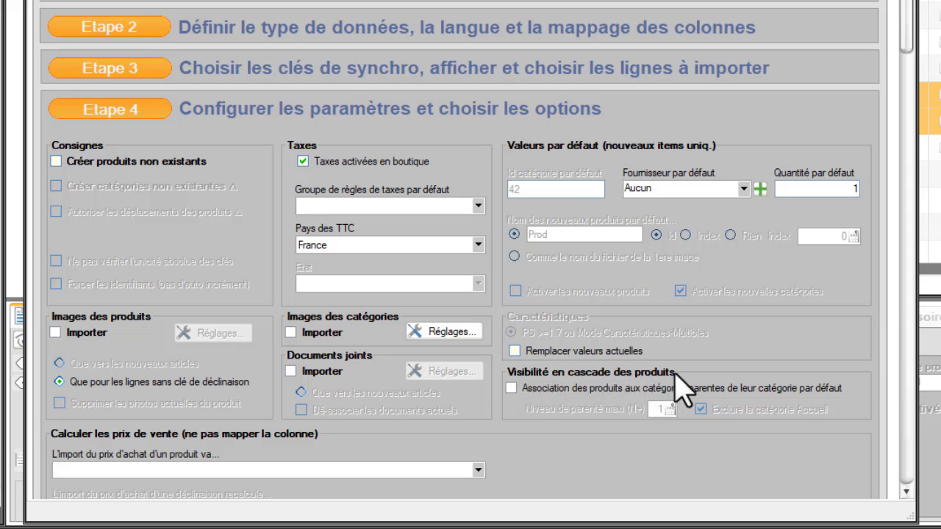
- Enable the association of imported products with their default category's parent categories, and go through the maximum parent level and Accueil exclusion options
{"action": "left_click", "coordinate": [511, 388]}
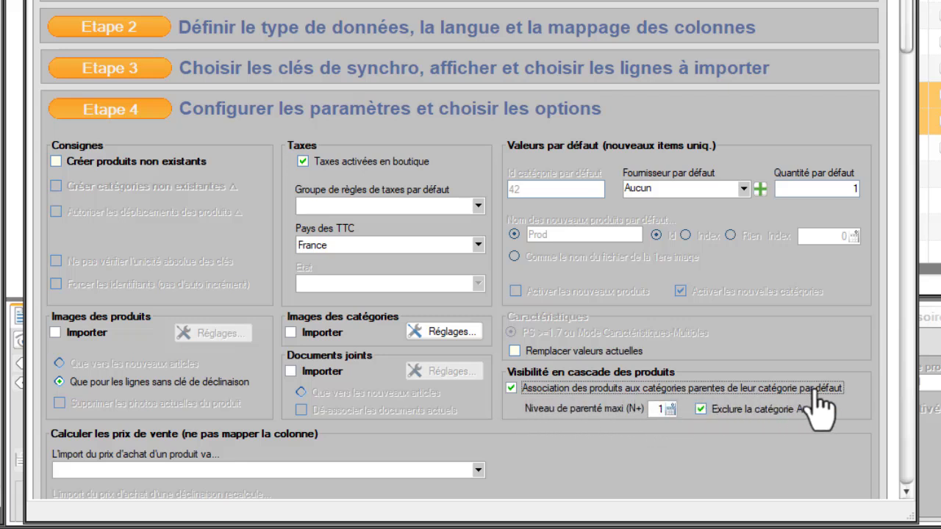
{"action": "left_click", "coordinate": [661, 410]}
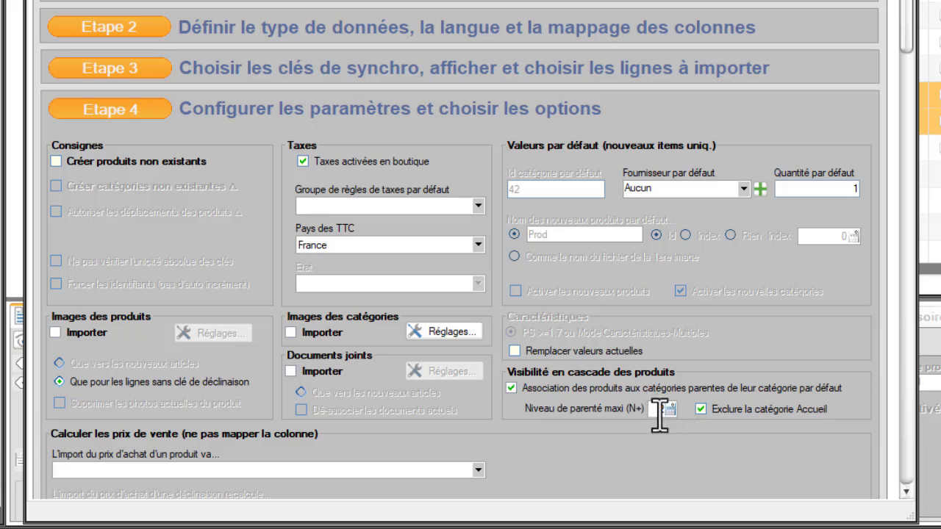
{"action": "left_click", "coordinate": [697, 403]}
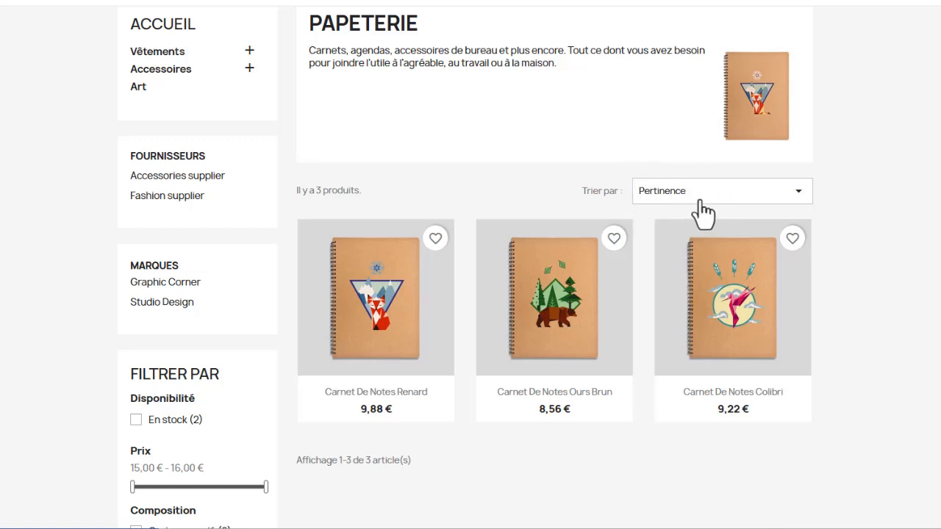
- Display the sort orders offered on the shop's Papeterie page, and close the list without choosing another one
{"action": "left_click", "coordinate": [800, 197]}
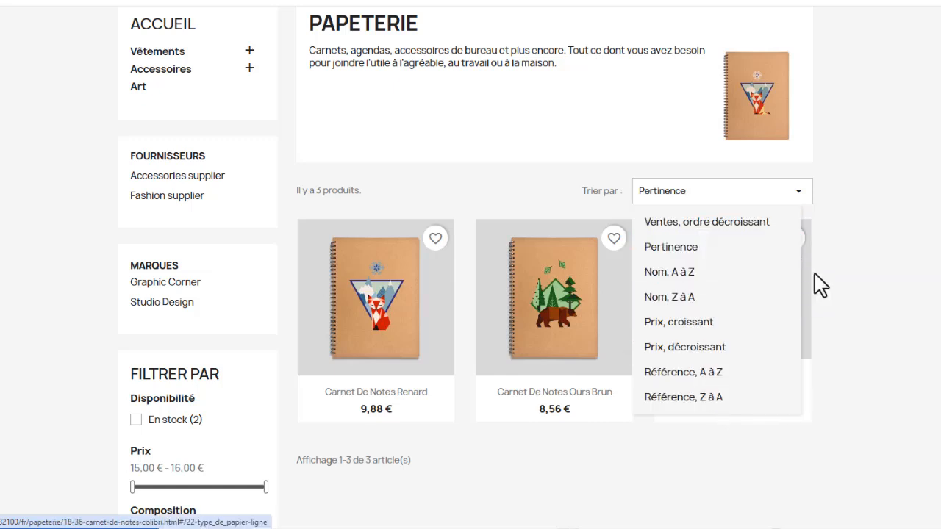
{"action": "left_click", "coordinate": [874, 200]}
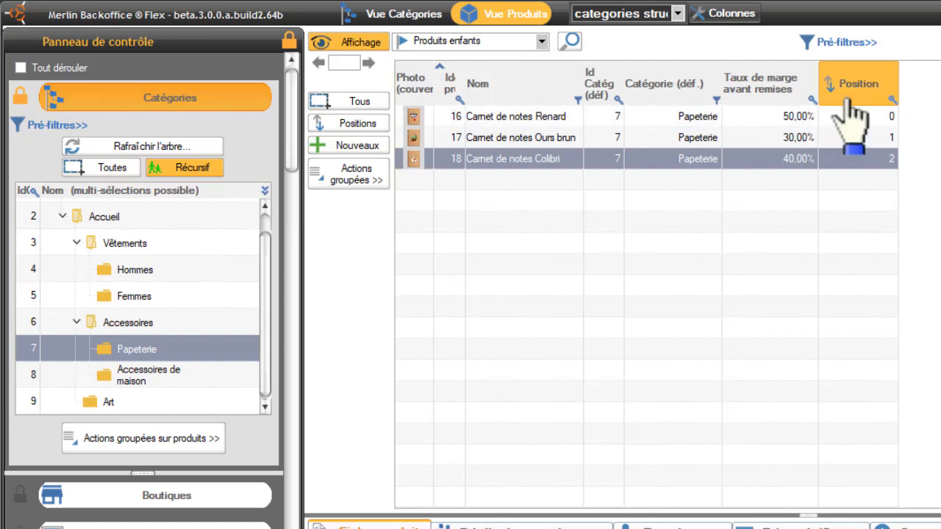
- In the column configuration, remove Position from the configured product columns and put it back from the Catégories group
{"action": "left_click", "coordinate": [729, 17]}
{"action": "left_click_drag", "start_coordinate": [878, 216], "coordinate": [790, 110]}
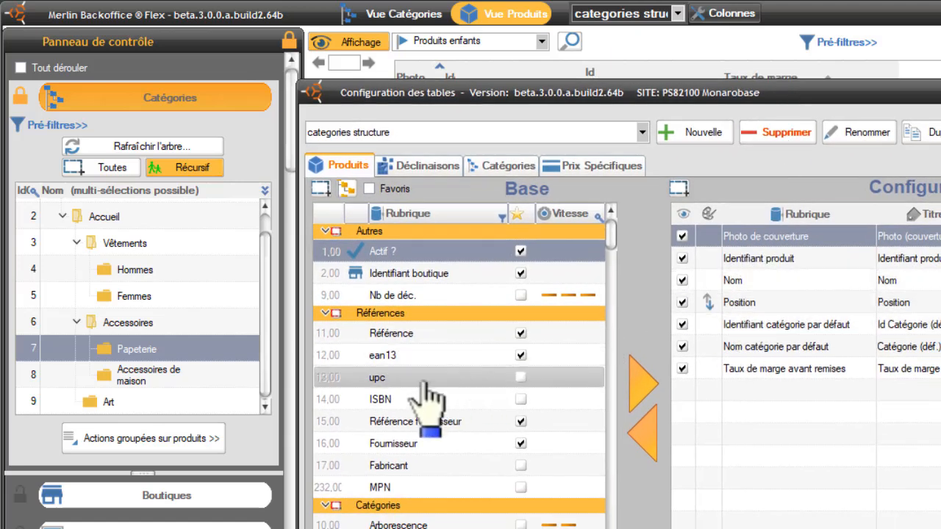
{"action": "left_click", "coordinate": [346, 189]}
{"action": "left_click", "coordinate": [326, 262]}
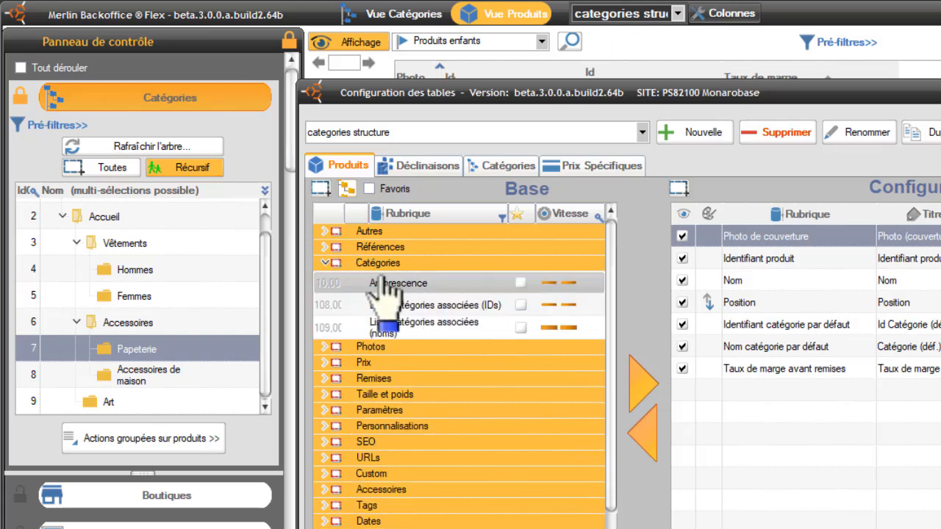
{"action": "left_click_drag", "start_coordinate": [739, 302], "coordinate": [508, 317]}
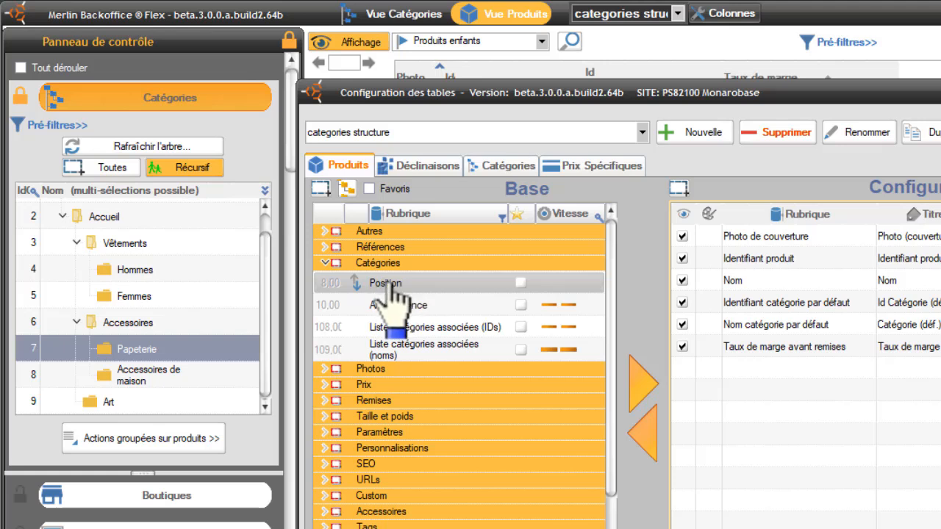
{"action": "left_click_drag", "start_coordinate": [387, 290], "coordinate": [776, 302]}
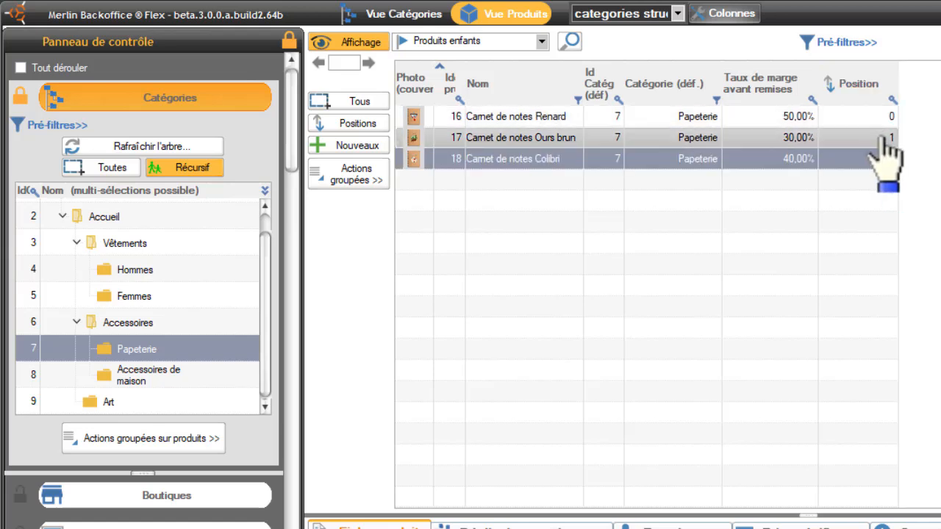
- Select Carnet de notes Ours brun and switch the product list's display mode to Produits associés
{"action": "left_click", "coordinate": [881, 139]}
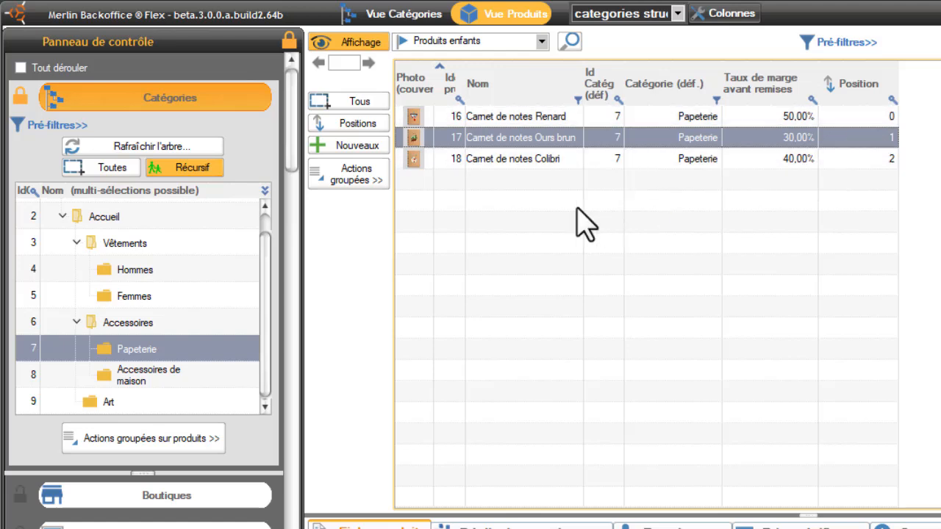
{"action": "left_click", "coordinate": [542, 42]}
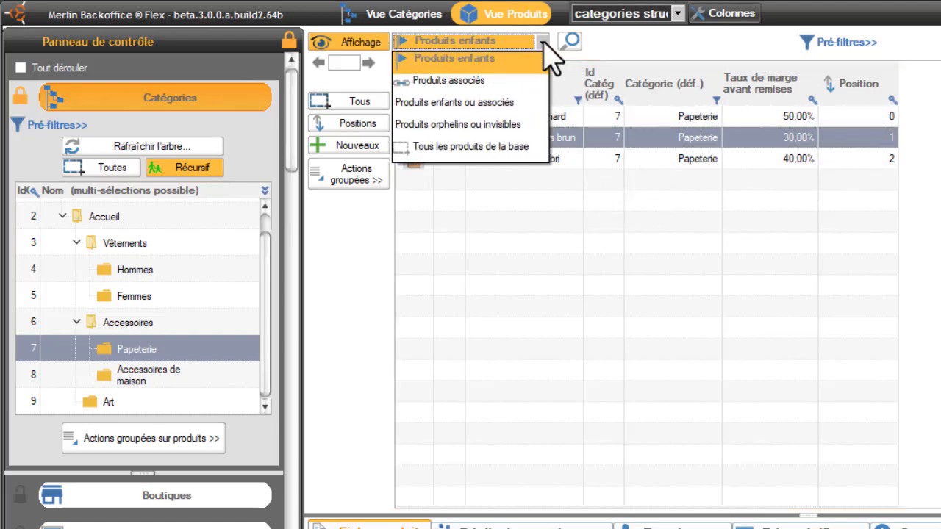
{"action": "left_click", "coordinate": [474, 83]}
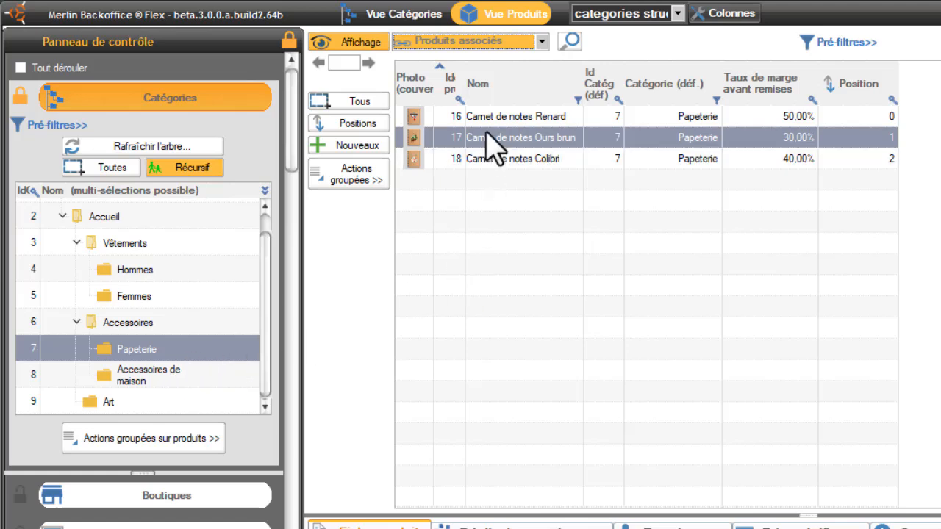
- Show the products of Papeterie and Accessoires de maison together, and return to Papeterie alone
{"action": "left_click", "coordinate": [191, 357], "text": "ctrl"}
{"action": "left_click", "coordinate": [192, 353]}
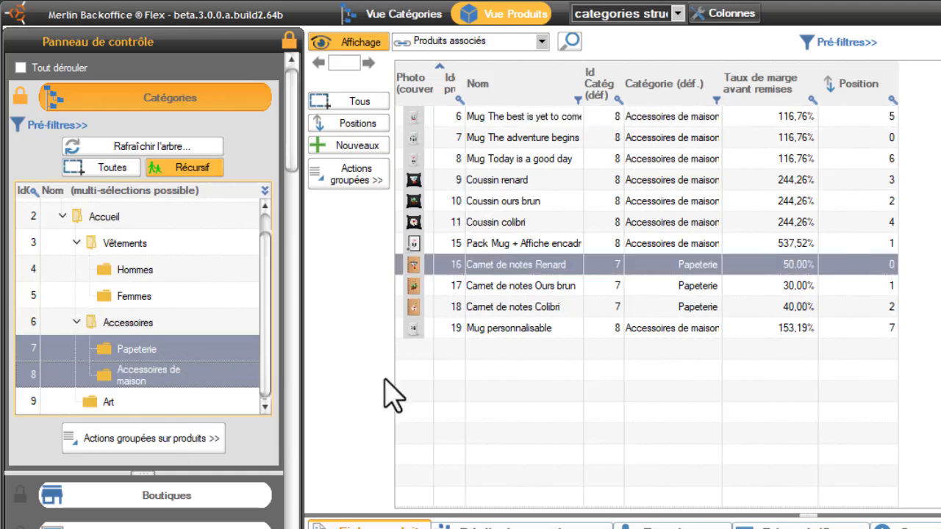
{"action": "left_click", "coordinate": [158, 352]}
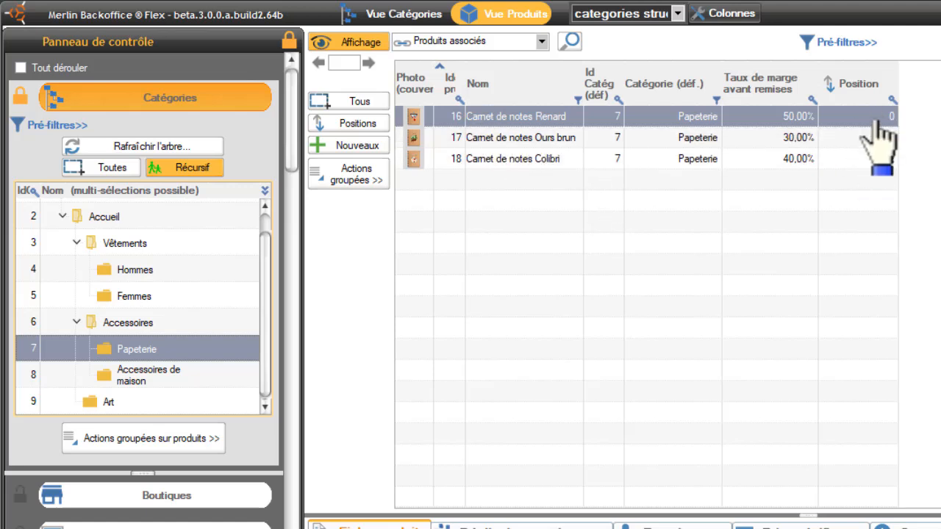
- Start ordering the Papeterie products by position, configure the interface automatically and accept the information message
{"action": "left_click", "coordinate": [353, 125]}
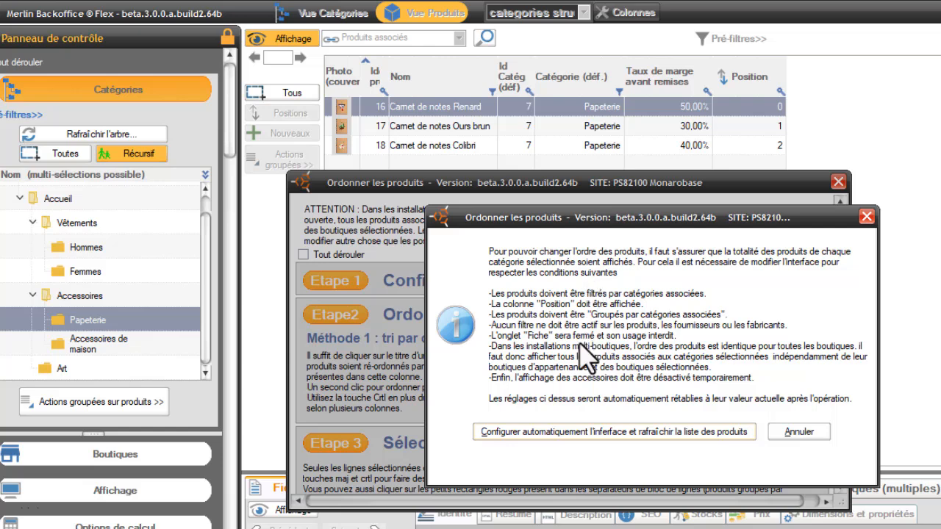
{"action": "left_click", "coordinate": [601, 431]}
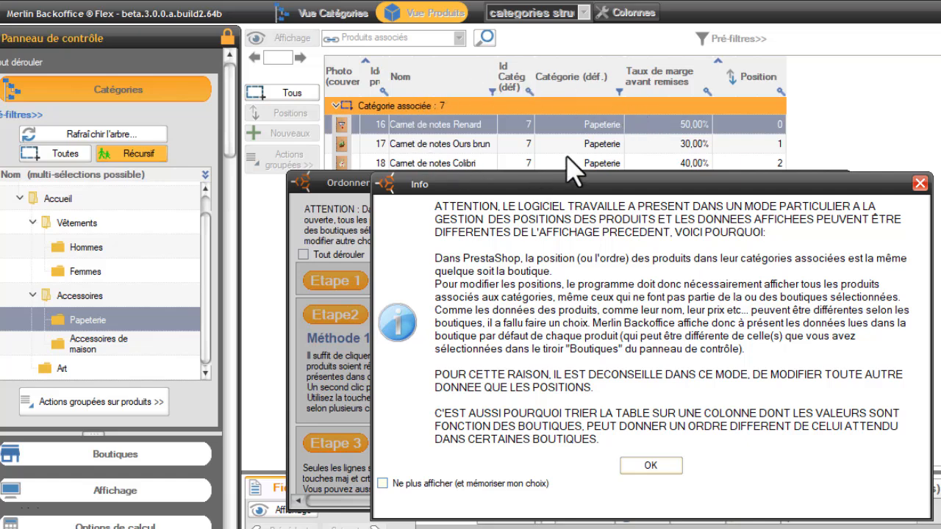
{"action": "left_click", "coordinate": [651, 466]}
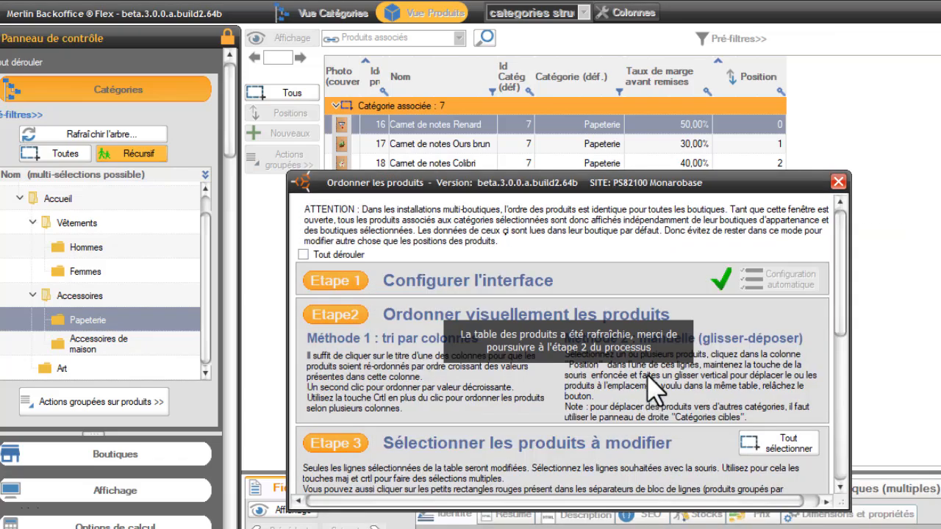
- Uncover the product table, move Carnet de notes Colibri above Ours brun, and return it to the end of the list
{"action": "left_click_drag", "start_coordinate": [683, 195], "coordinate": [684, 324]}
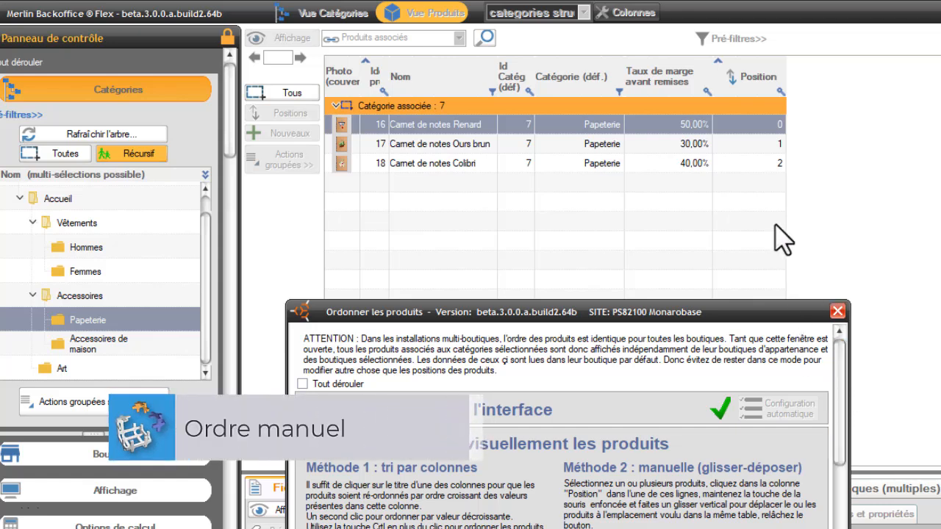
{"action": "left_click", "coordinate": [766, 163]}
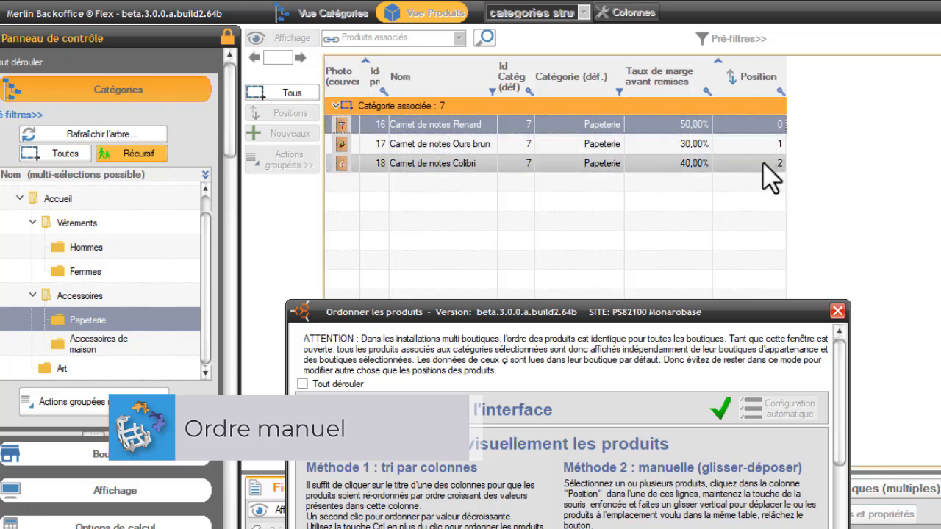
{"action": "left_click_drag", "start_coordinate": [780, 163], "coordinate": [778, 143]}
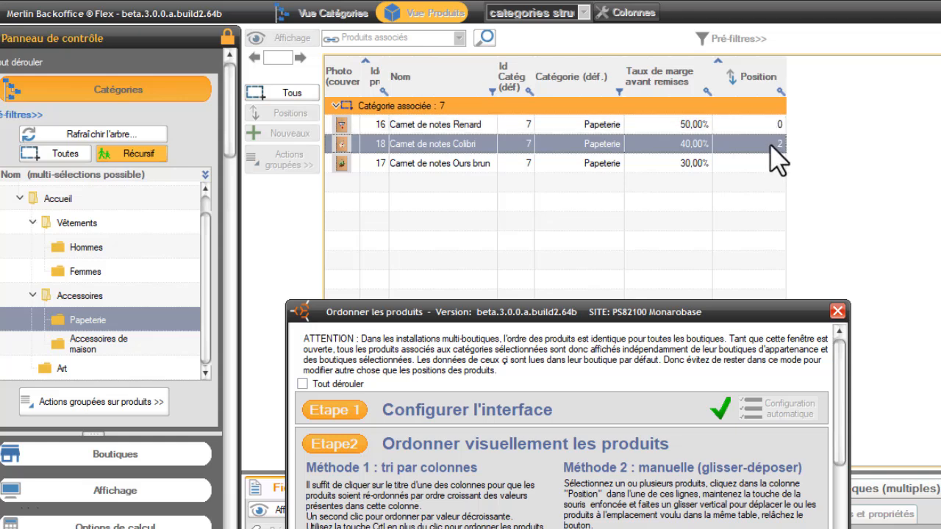
{"action": "left_click_drag", "start_coordinate": [772, 147], "coordinate": [781, 214]}
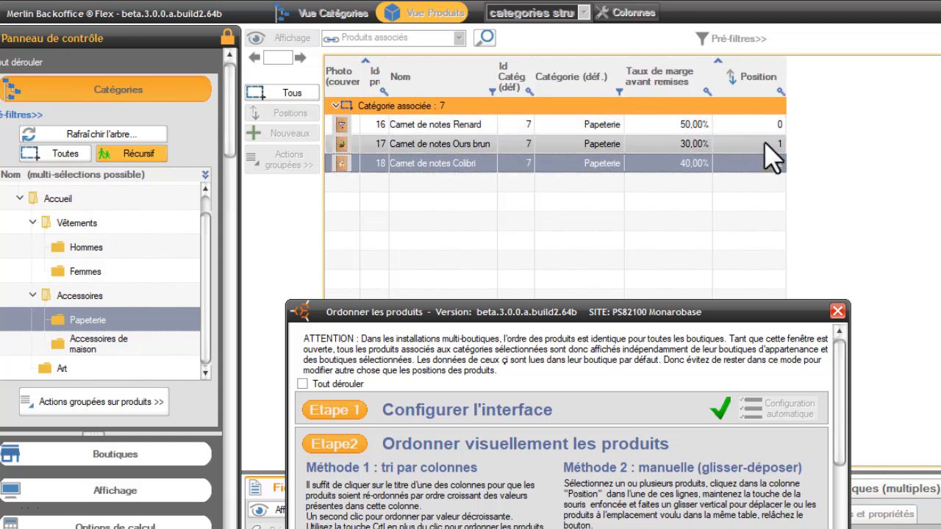
- Move Carnet de notes Renard to the end of the list, and then Colibri and Renard together above Ours brun
{"action": "left_click_drag", "start_coordinate": [770, 127], "coordinate": [777, 178]}
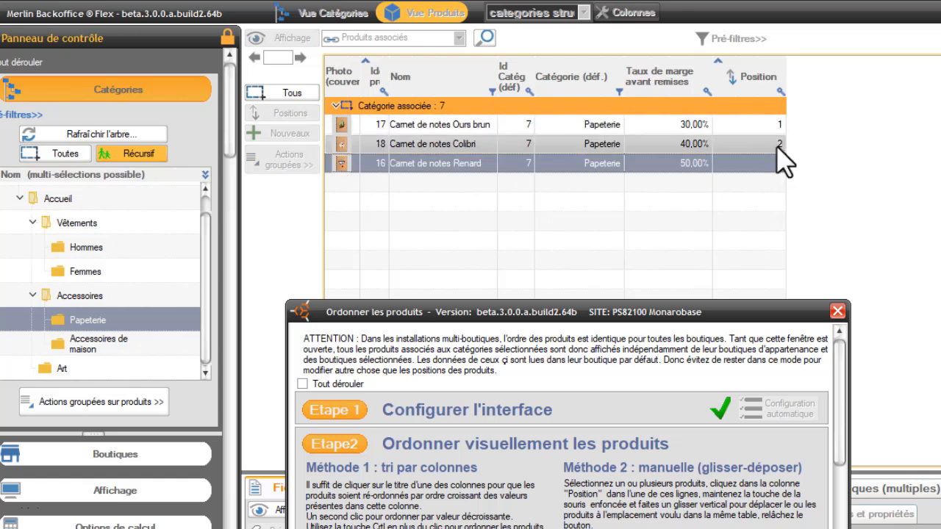
{"action": "left_click", "coordinate": [777, 146], "text": "ctrl"}
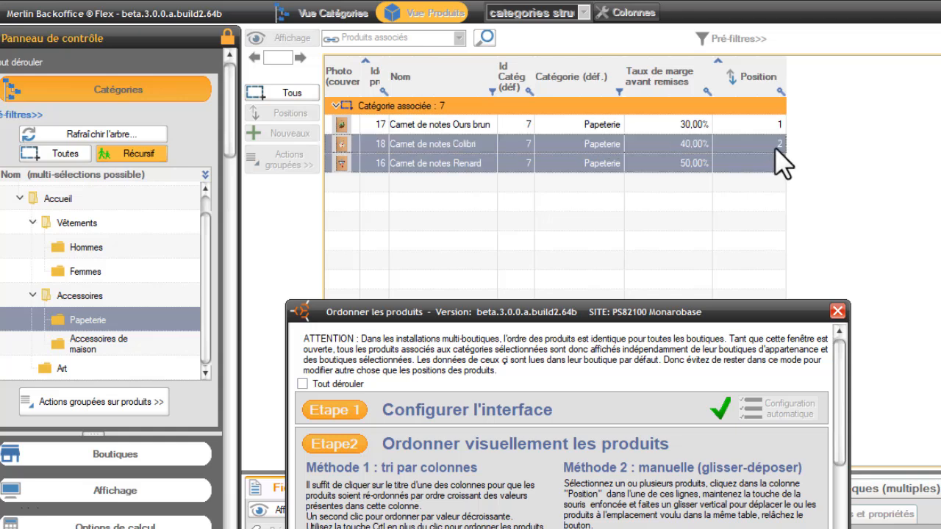
{"action": "left_click_drag", "start_coordinate": [776, 148], "coordinate": [776, 117]}
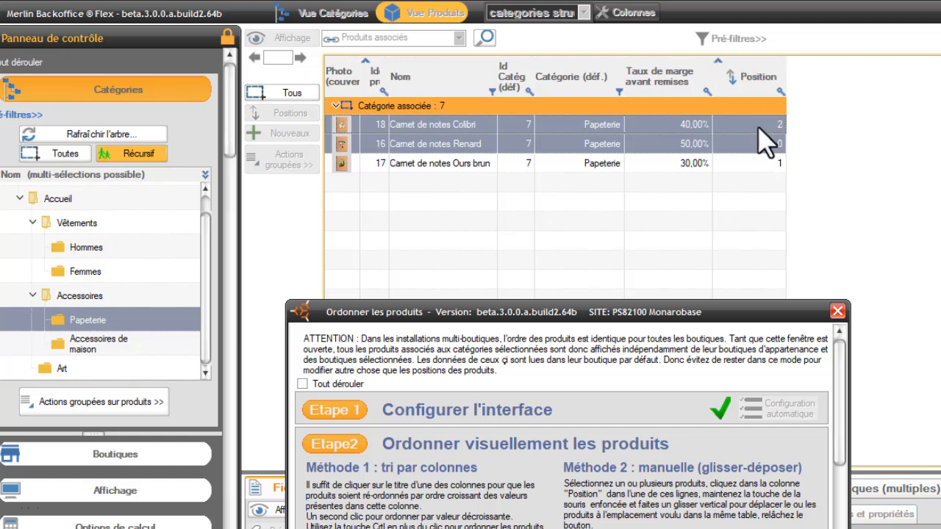
- Move Carnet de notes Colibri alone between Renard and Ours brun
{"action": "left_click", "coordinate": [768, 127]}
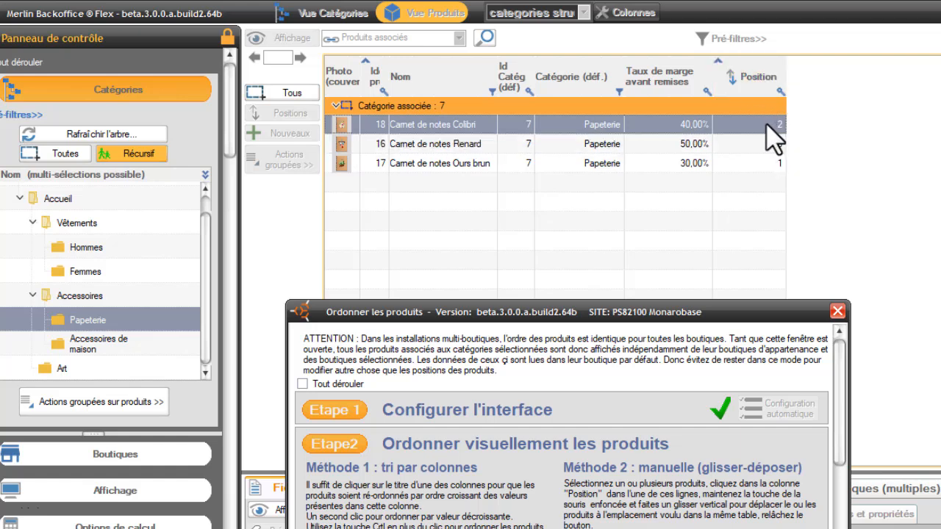
{"action": "left_click_drag", "start_coordinate": [765, 125], "coordinate": [762, 162]}
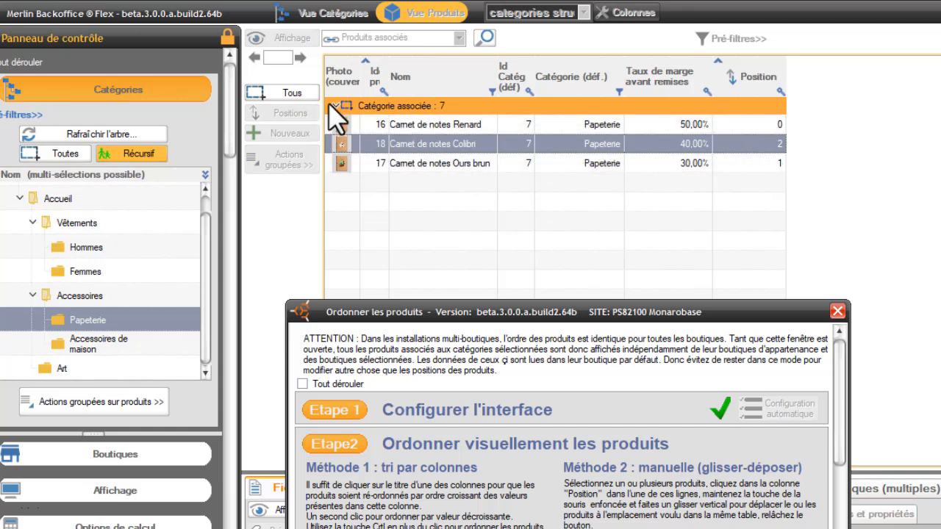
- Select all the Papeterie products and apply the displayed order, with positions starting at 0 and linearisation of all positions
{"action": "left_click", "coordinate": [293, 94]}
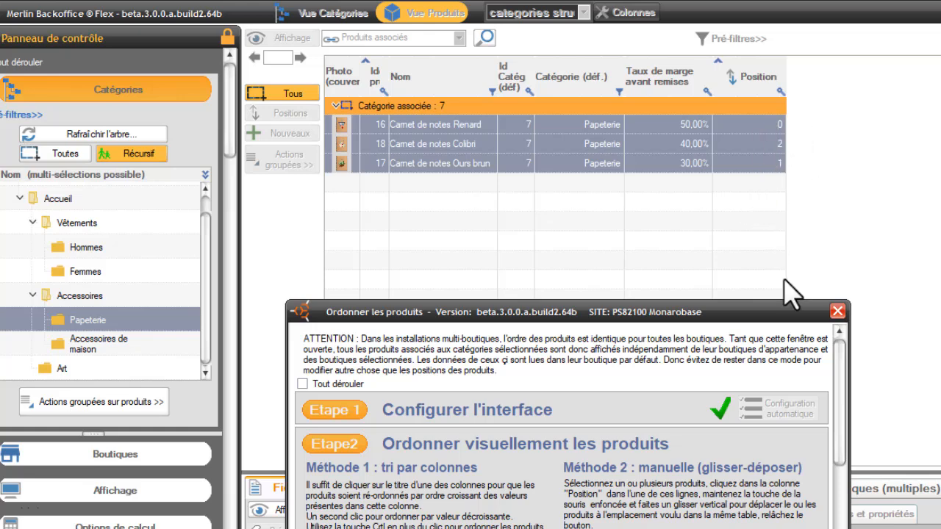
{"action": "left_click_drag", "start_coordinate": [772, 312], "coordinate": [757, 198]}
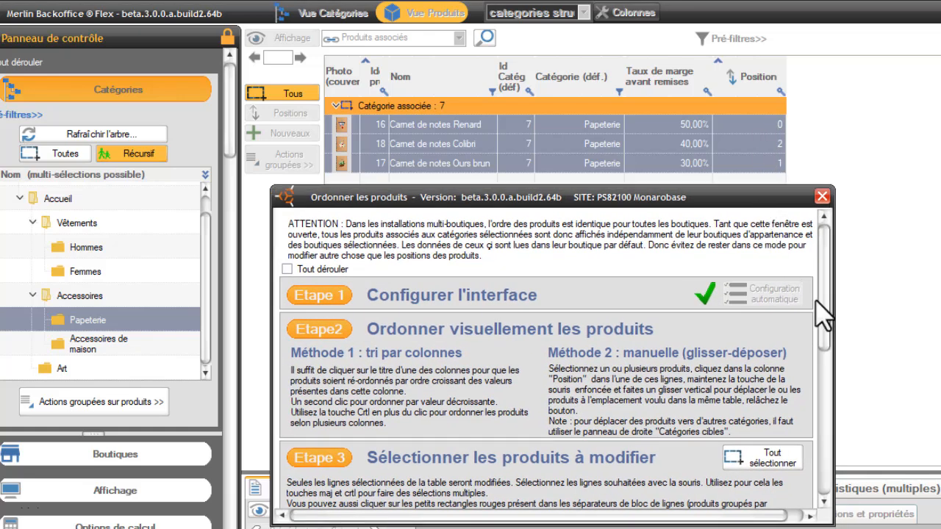
{"action": "scroll", "coordinate": [831, 294], "scroll_direction": "down", "scroll_amount": 3}
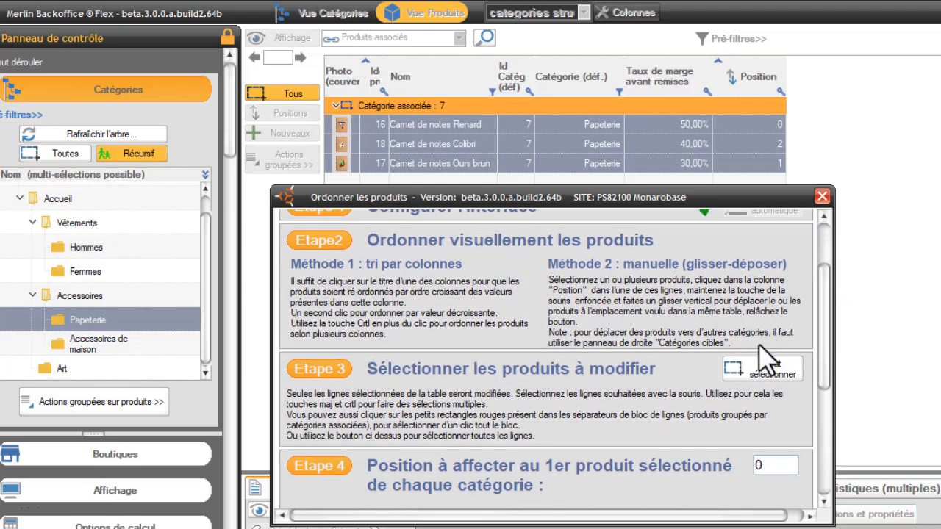
{"action": "left_click_drag", "start_coordinate": [825, 317], "coordinate": [827, 375]}
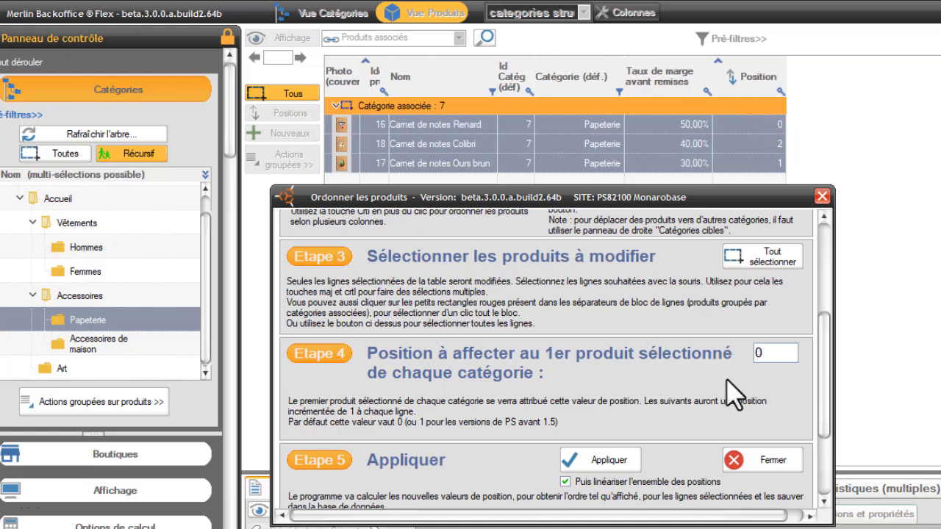
{"action": "left_click", "coordinate": [614, 473]}
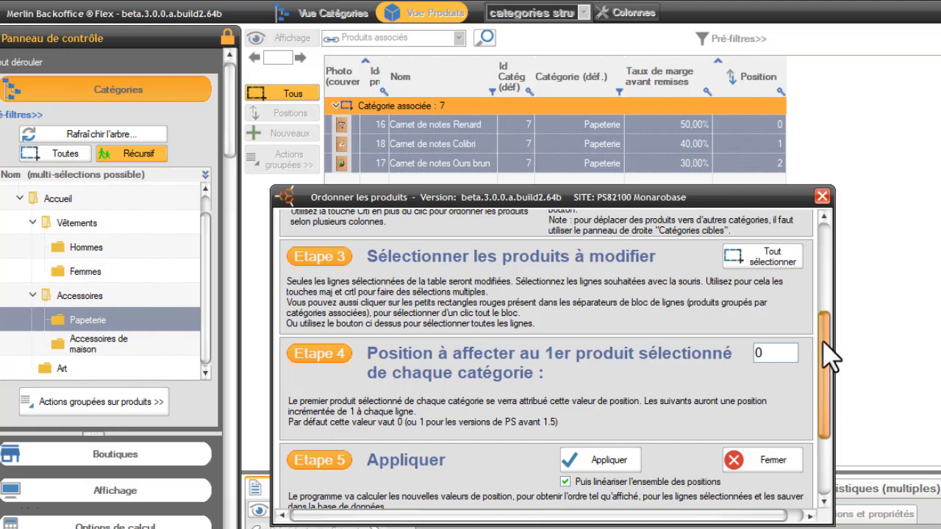
- Review the steps of the product ordering assistant, and select only Carnet de notes Colibri in the product table
{"action": "left_click_drag", "start_coordinate": [823, 345], "coordinate": [832, 241]}
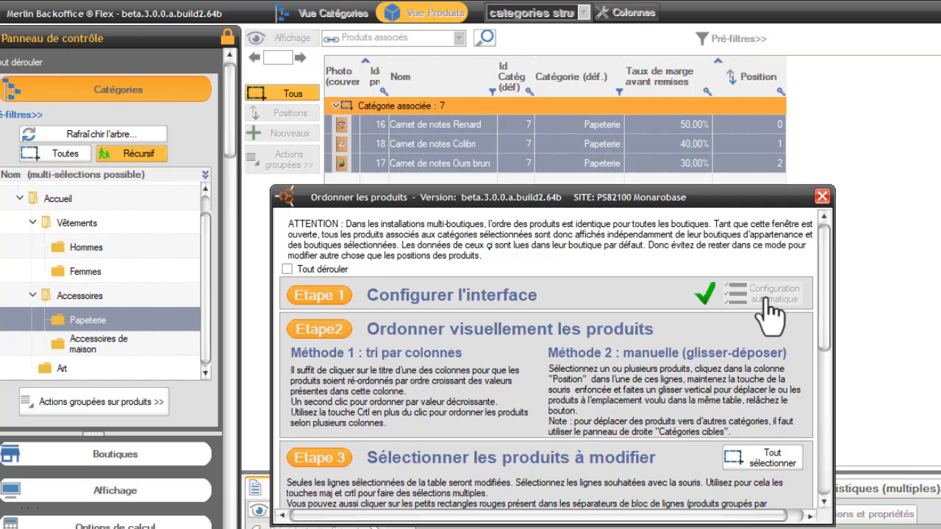
{"action": "left_click_drag", "start_coordinate": [826, 272], "coordinate": [825, 295]}
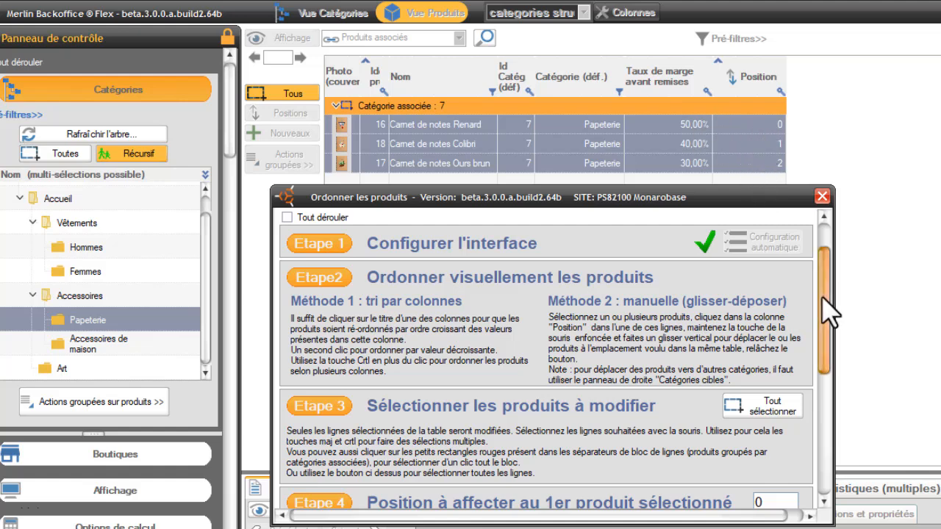
{"action": "scroll", "coordinate": [824, 318], "scroll_direction": "down", "scroll_amount": 2}
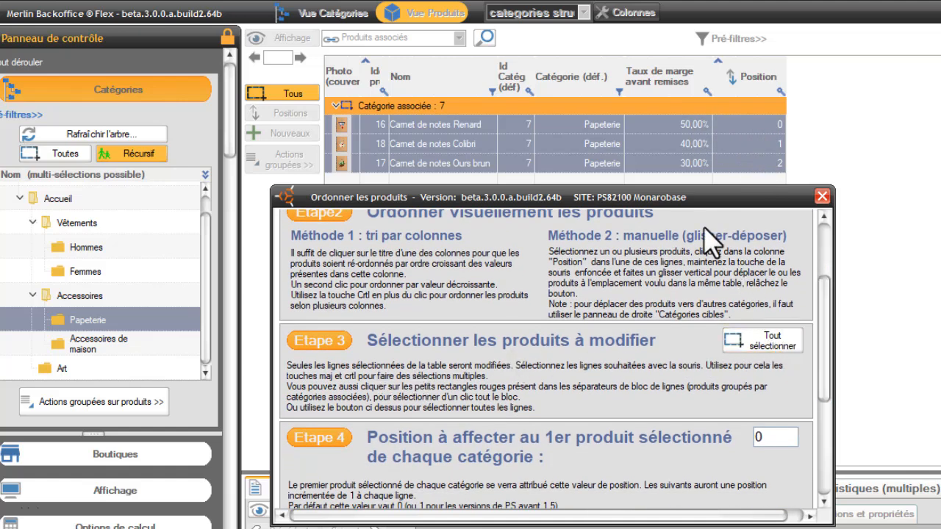
{"action": "left_click", "coordinate": [682, 144]}
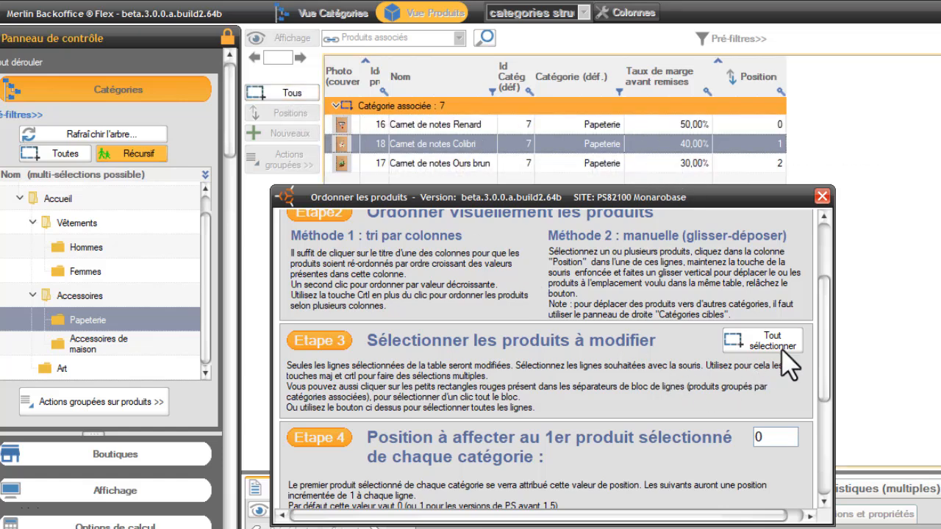
- Select all Papeterie products and apply positions starting at 3, and reapply them starting at 0
{"action": "left_click", "coordinate": [765, 341]}
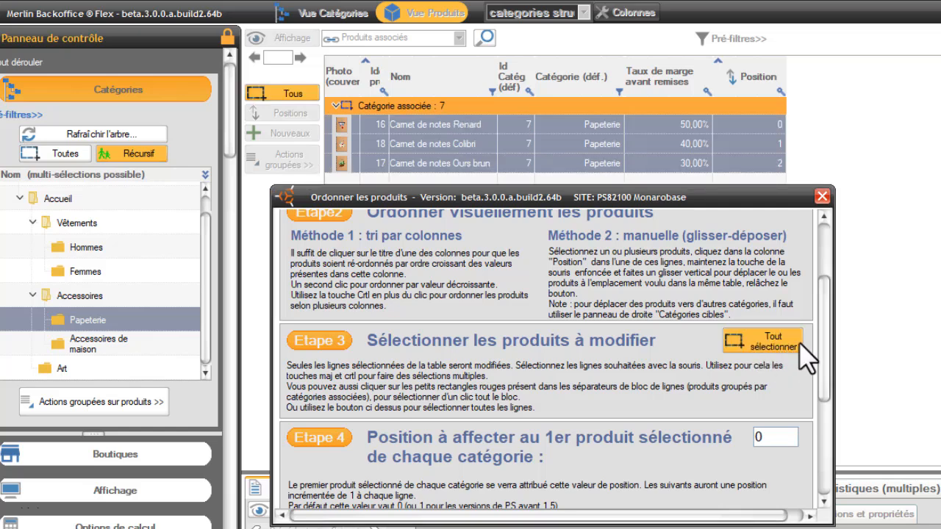
{"action": "left_click_drag", "start_coordinate": [825, 328], "coordinate": [830, 375]}
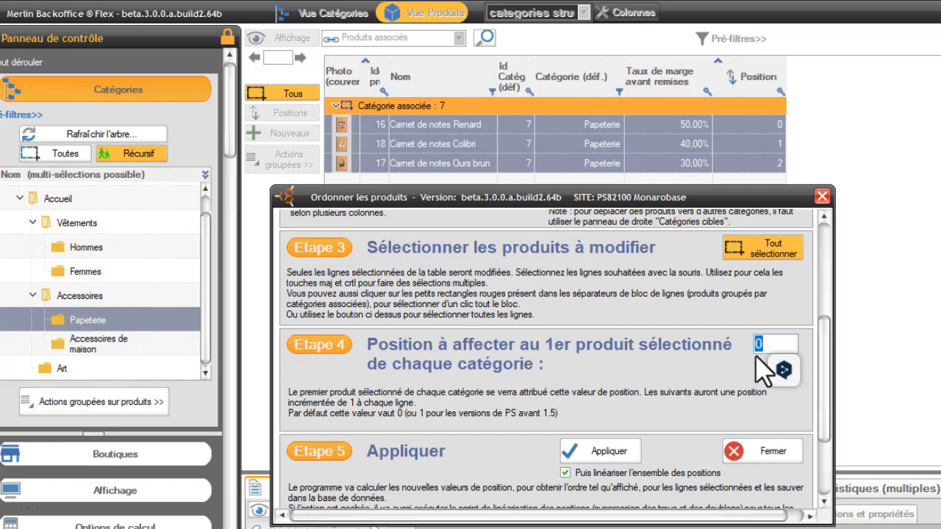
{"action": "type", "text": "3"}
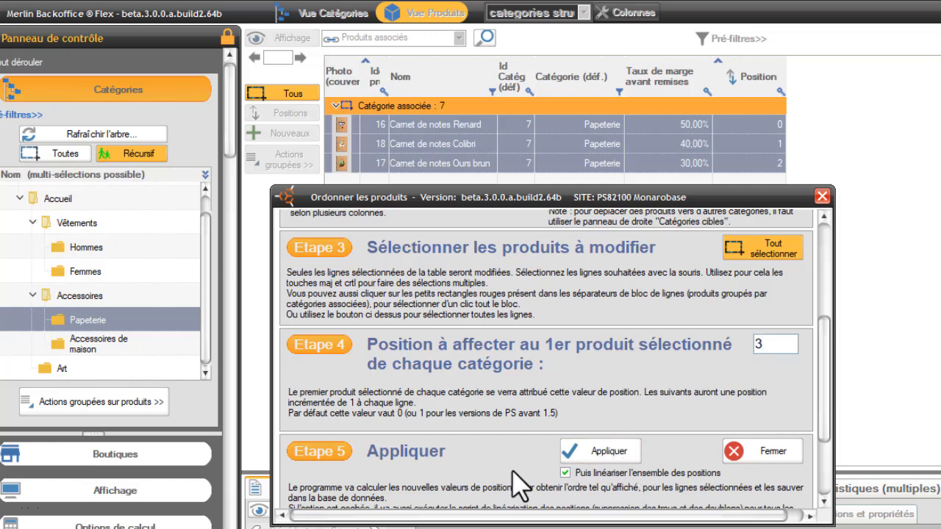
{"action": "left_click", "coordinate": [609, 452]}
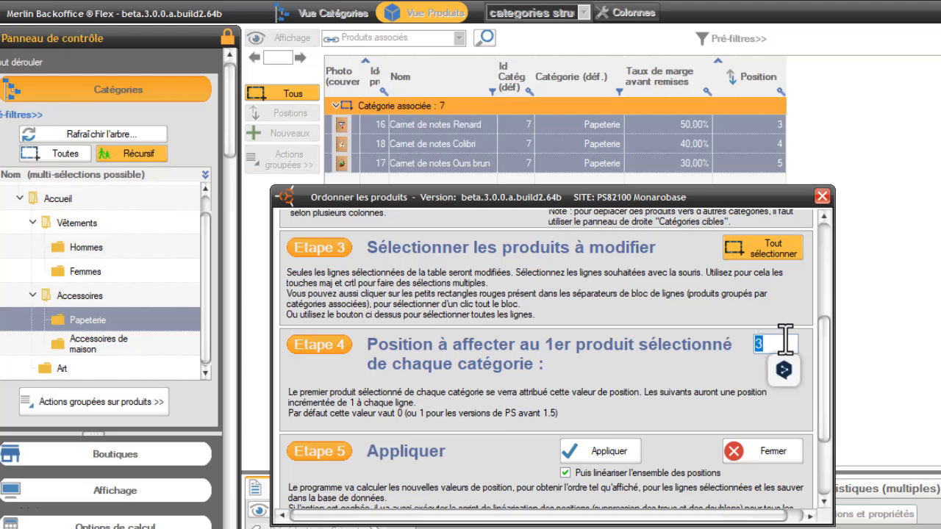
{"action": "type", "text": "0"}
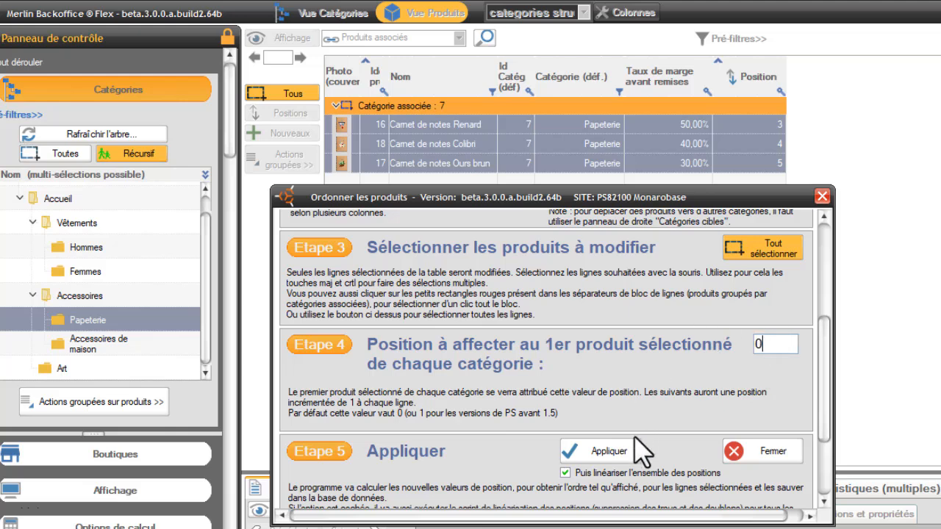
{"action": "left_click", "coordinate": [588, 454]}
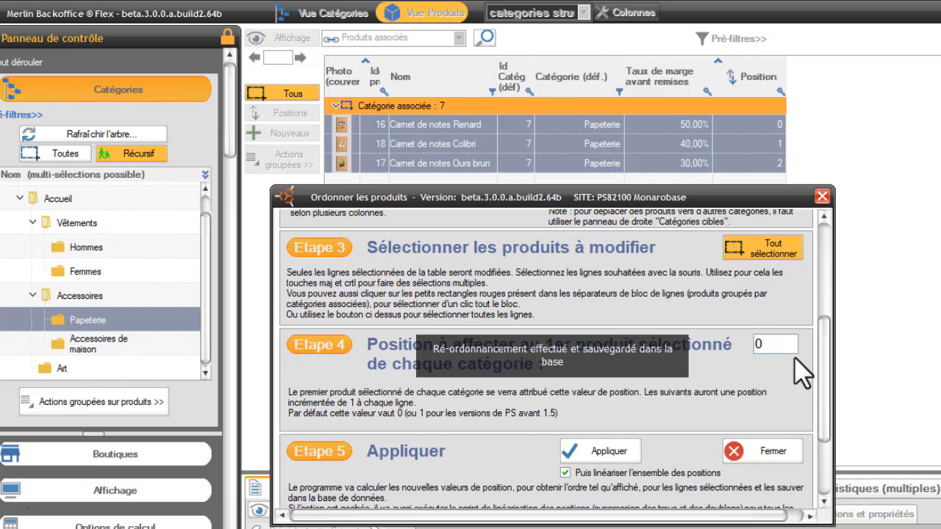
- Select only Carnet de notes Colibri and Carnet de notes Ours brun, and apply positions starting at 3
{"action": "left_click", "coordinate": [758, 143]}
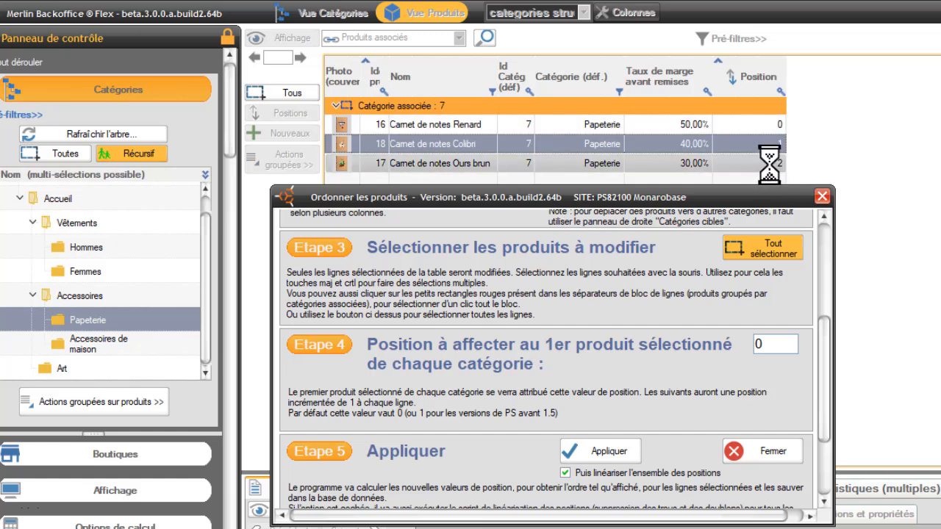
{"action": "double_click", "coordinate": [762, 344]}
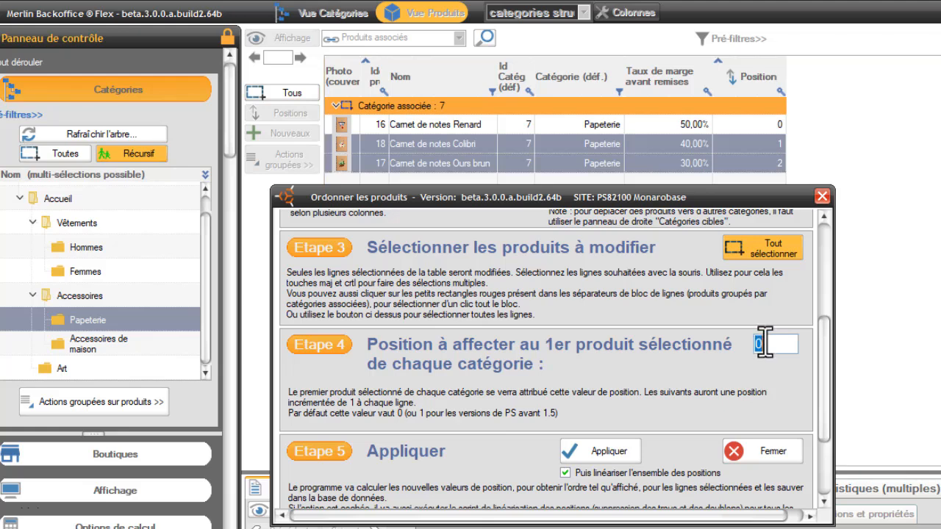
{"action": "type", "text": "3"}
{"action": "left_click", "coordinate": [621, 454]}
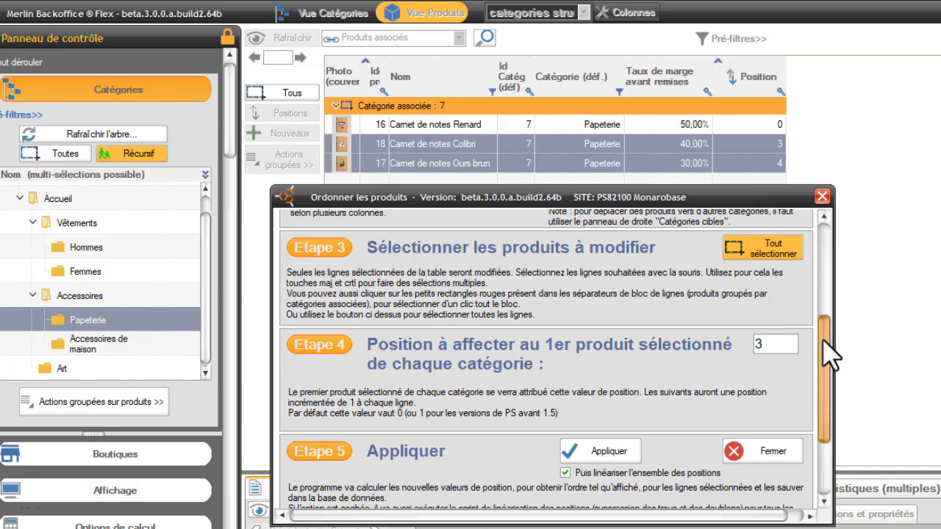
- Sort the Papeterie products by Taux de marge avant remises in ascending and finally descending order
{"action": "left_click_drag", "start_coordinate": [830, 357], "coordinate": [836, 257]}
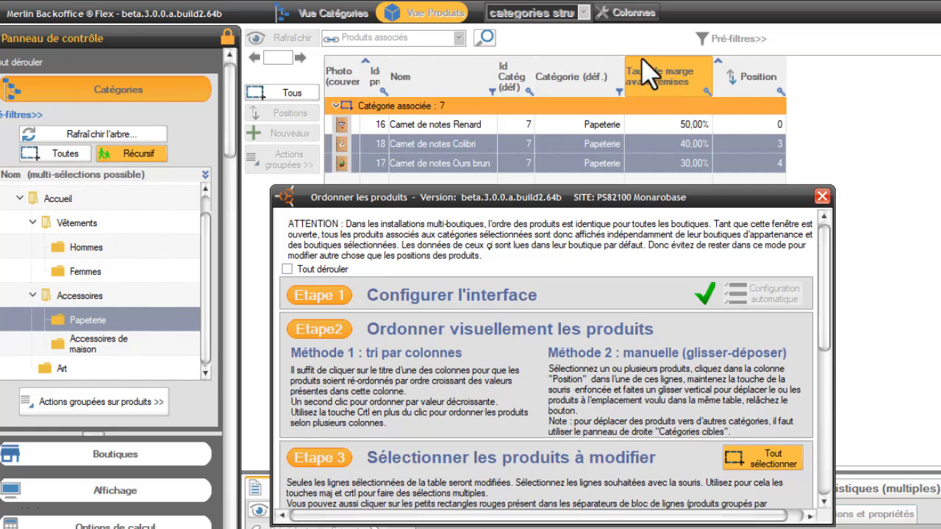
{"action": "left_click", "coordinate": [693, 80]}
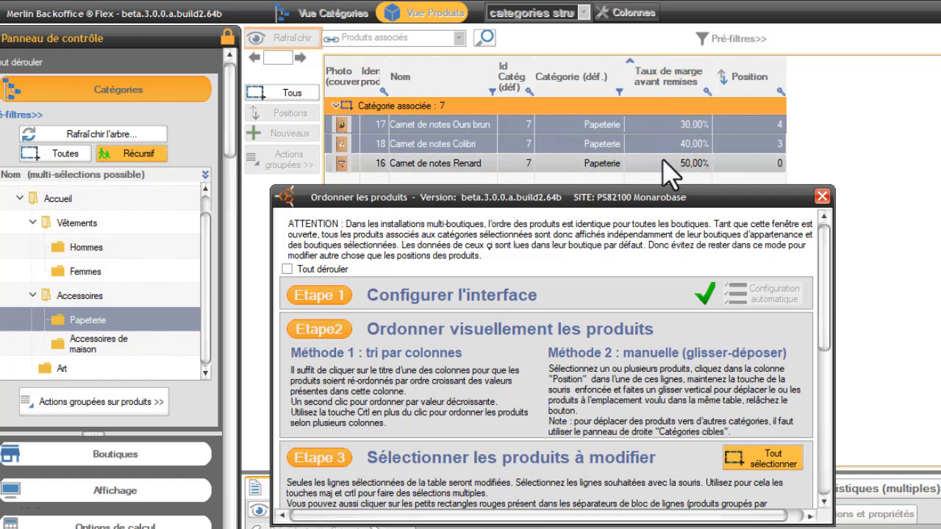
{"action": "left_click", "coordinate": [675, 93]}
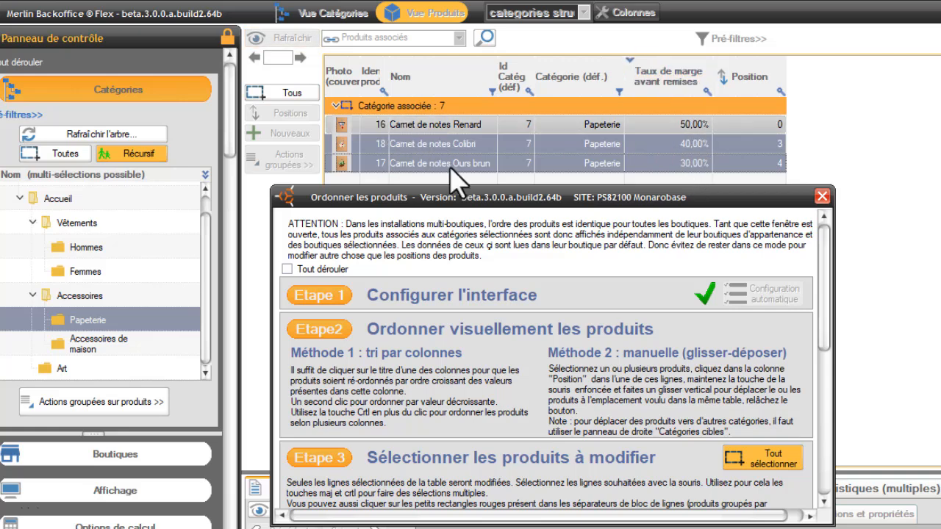
- Apply the displayed order to all Papeterie products with positions starting at 0, and refresh the shop's Papeterie page in the browser
{"action": "scroll", "coordinate": [835, 327], "scroll_direction": "down", "scroll_amount": 2}
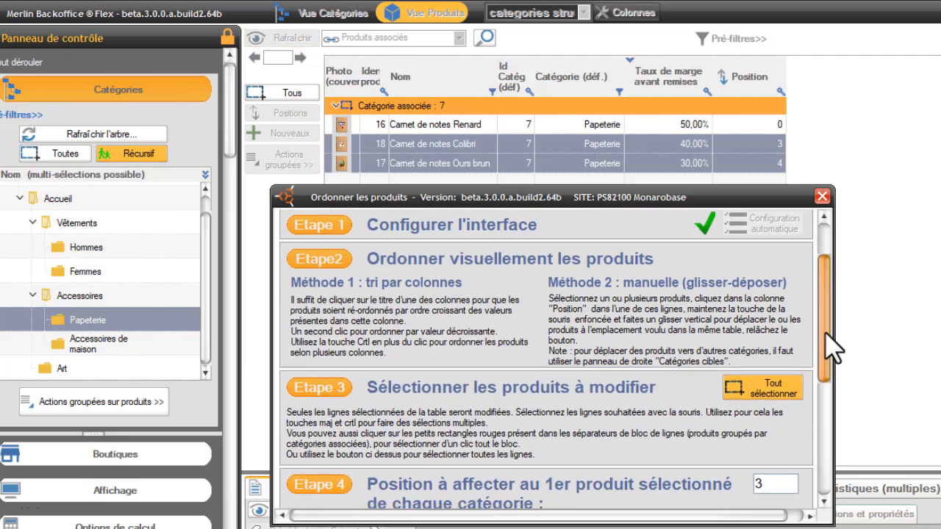
{"action": "left_click", "coordinate": [772, 401]}
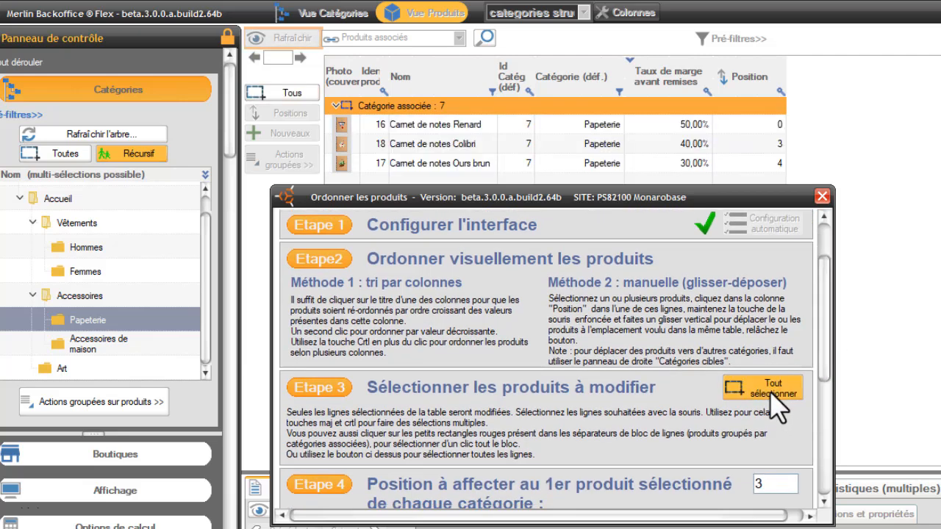
{"action": "left_click", "coordinate": [770, 394]}
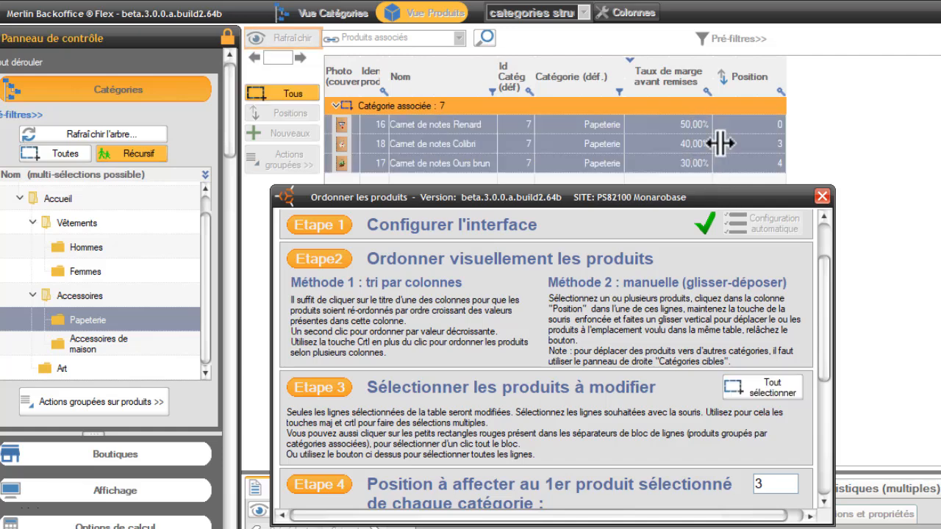
{"action": "left_click_drag", "start_coordinate": [829, 326], "coordinate": [822, 351]}
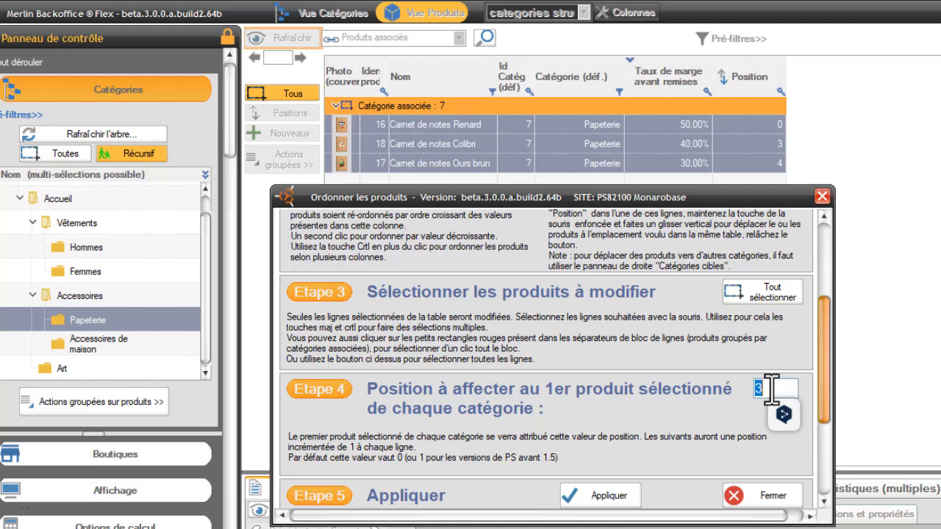
{"action": "type", "text": "0"}
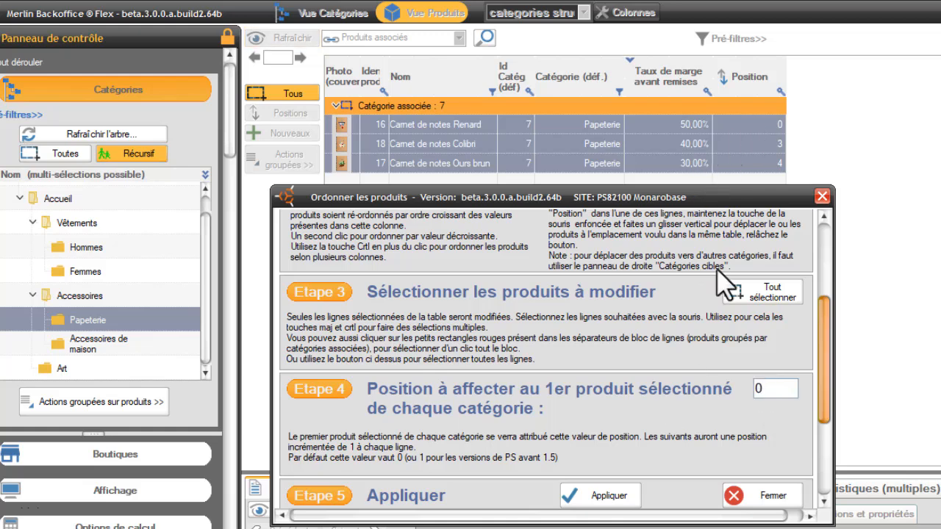
{"action": "left_click", "coordinate": [599, 498]}
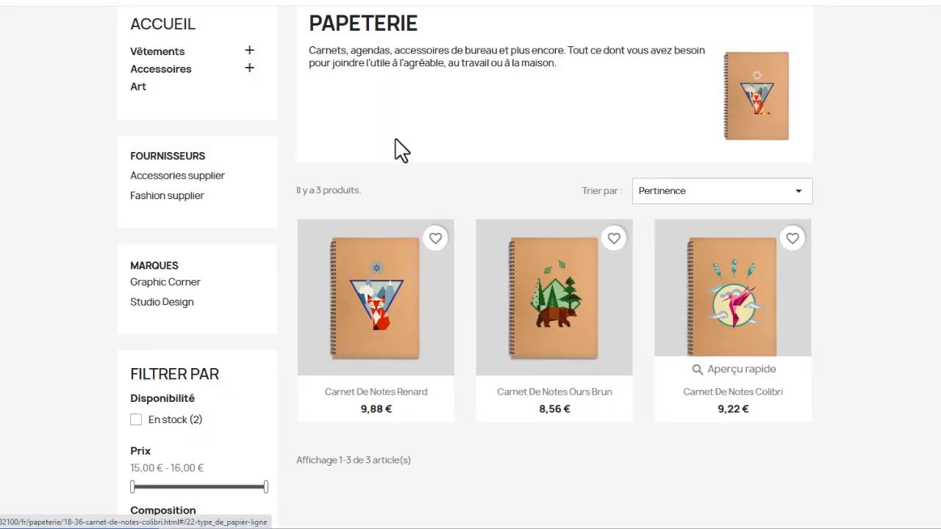
{"action": "key", "text": "F5"}
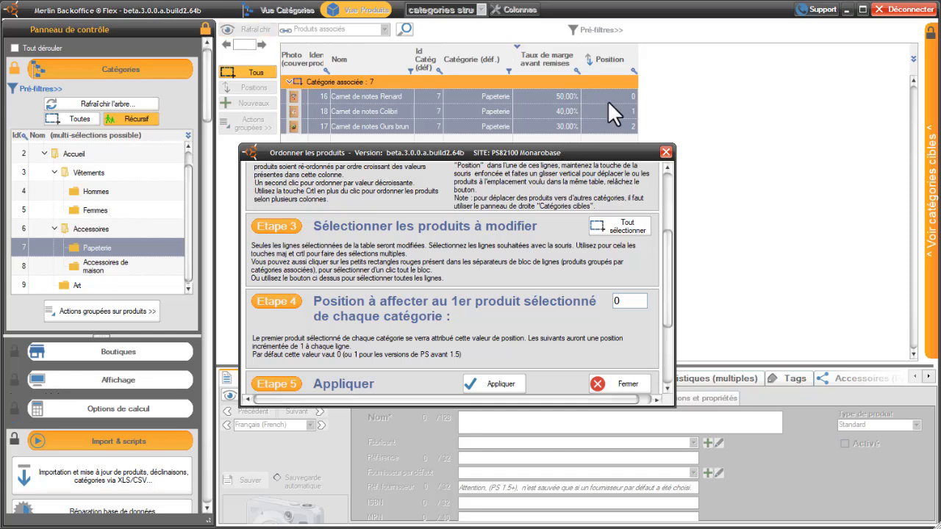
- Close the ordering assistant and reopen it for Papeterie and Accessoires de maison together, with the interface configured automatically
{"action": "left_click", "coordinate": [610, 65]}
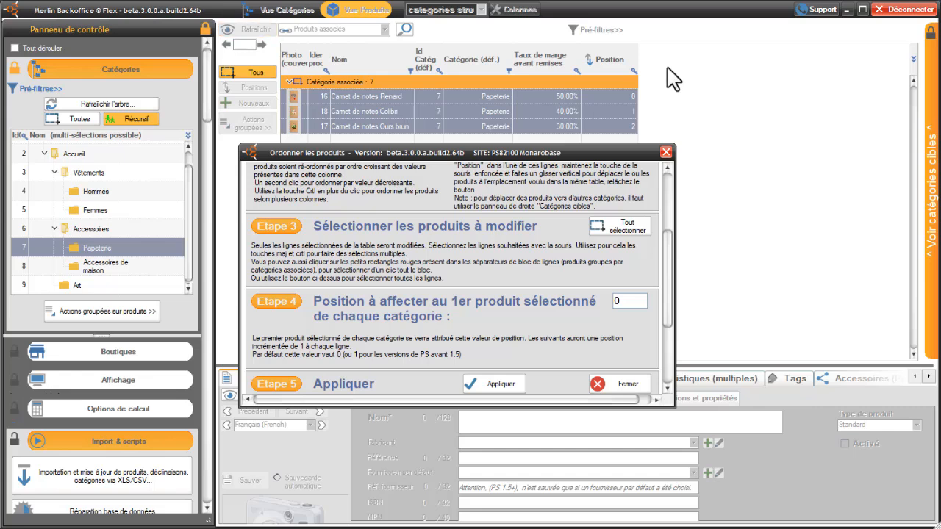
{"action": "left_click", "coordinate": [627, 389]}
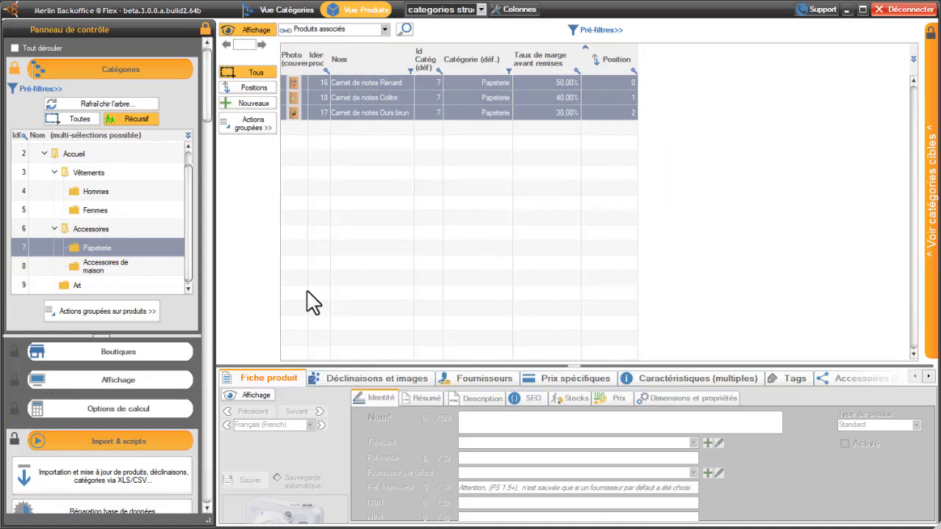
{"action": "left_click", "coordinate": [109, 264], "text": "ctrl"}
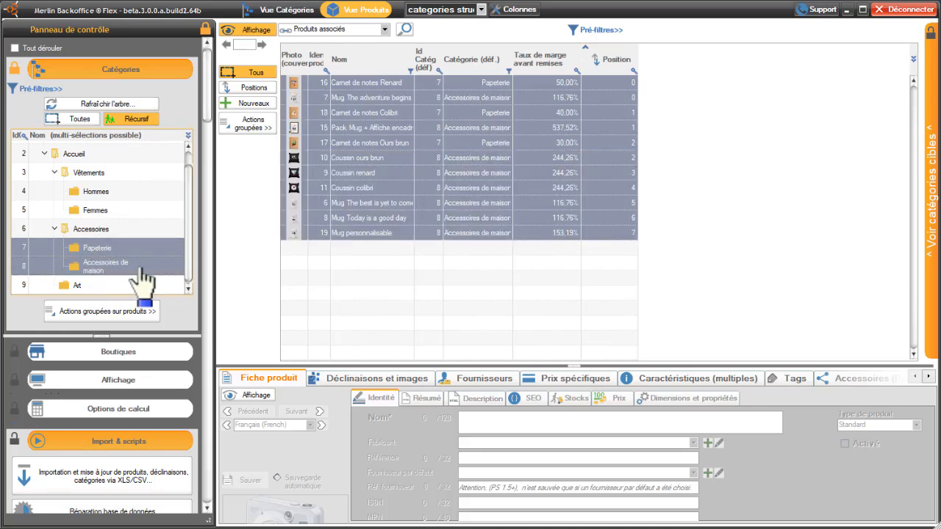
{"action": "left_click", "coordinate": [258, 92]}
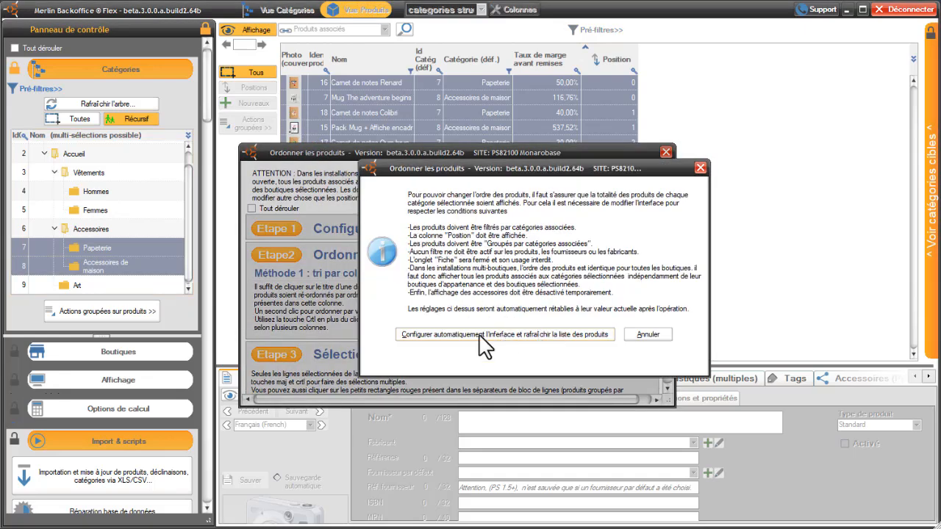
{"action": "left_click", "coordinate": [487, 333]}
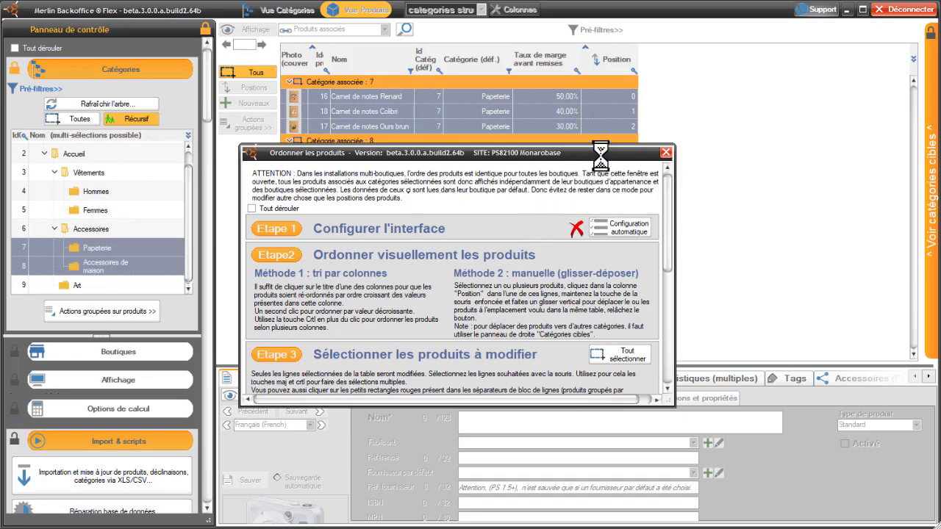
{"action": "left_click", "coordinate": [532, 357]}
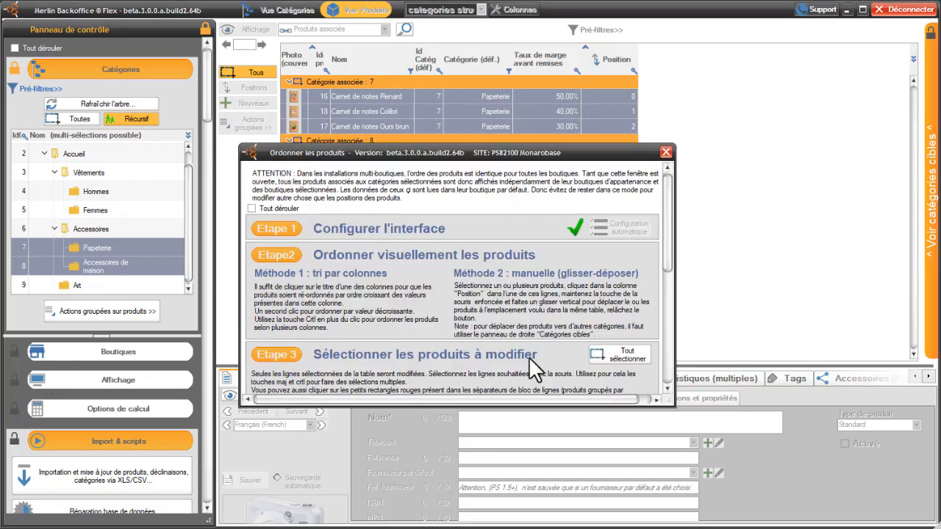
- Uncover the product table and sort both categories' products by descending Taux de marge avant remises
{"action": "left_click_drag", "start_coordinate": [587, 149], "coordinate": [584, 295]}
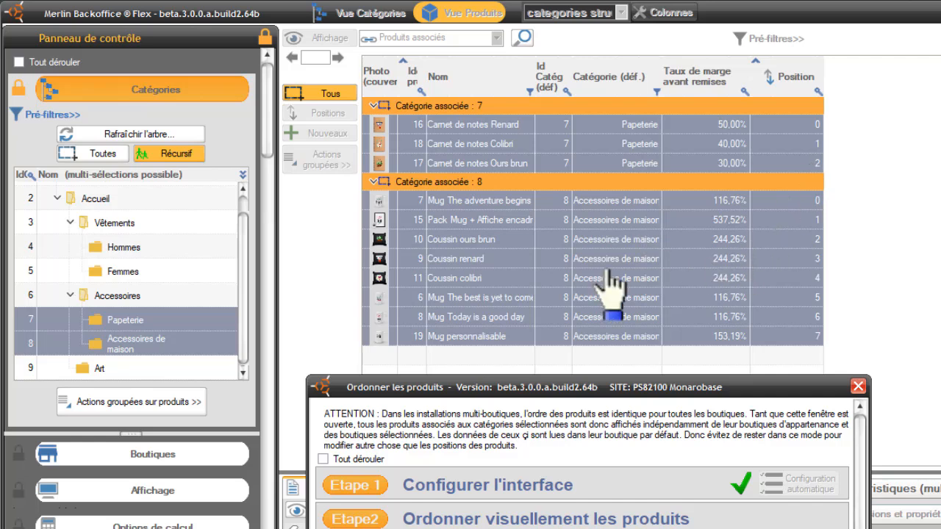
{"action": "left_click", "coordinate": [708, 91]}
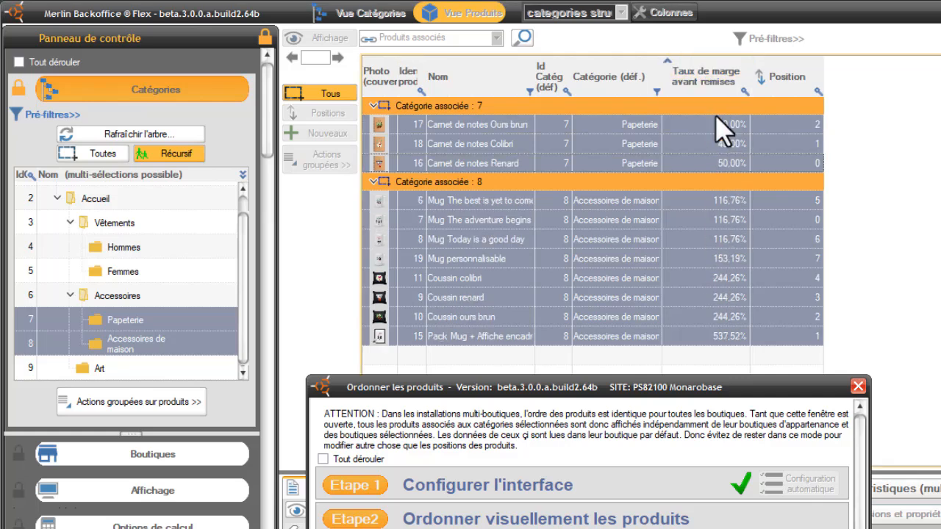
{"action": "left_click", "coordinate": [714, 84]}
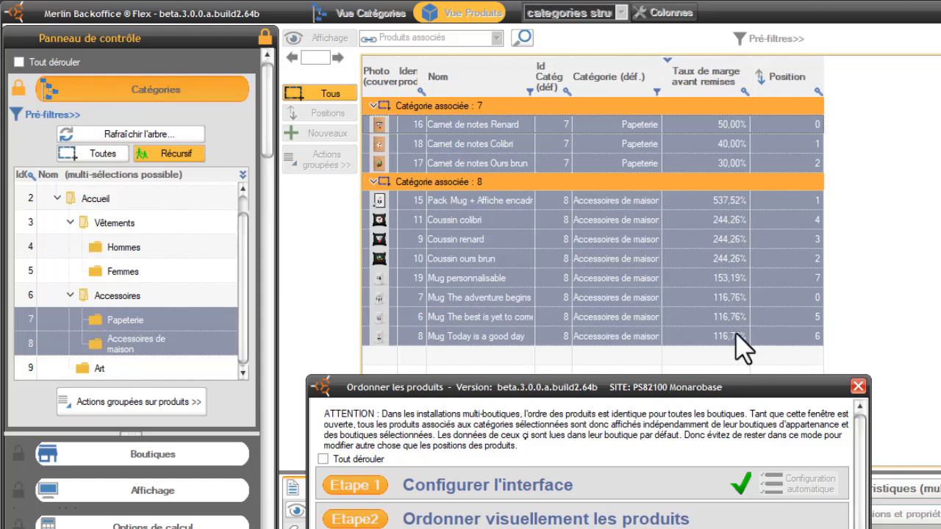
- Apply the displayed order to all products of both categories, with positions starting at 0 and linearisation of all positions
{"action": "left_click_drag", "start_coordinate": [760, 387], "coordinate": [606, 231]}
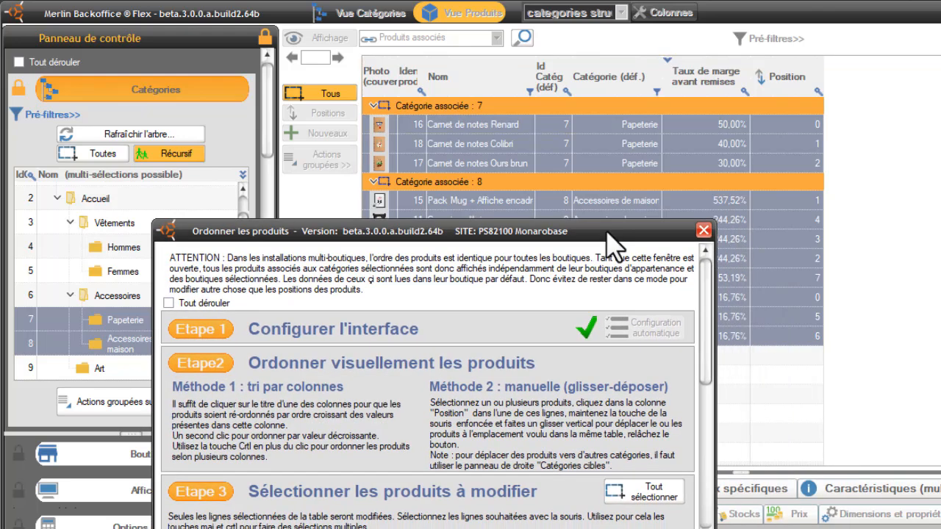
{"action": "left_click_drag", "start_coordinate": [705, 358], "coordinate": [705, 393]}
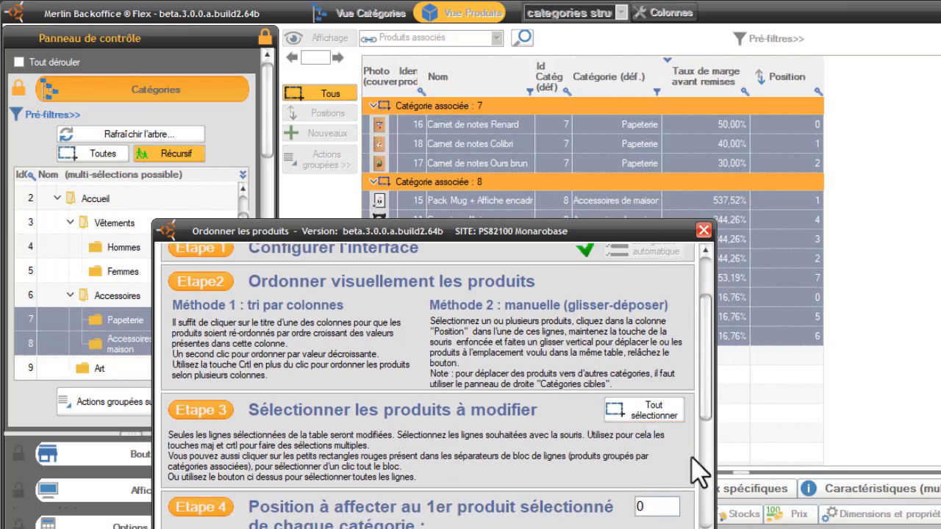
{"action": "scroll", "coordinate": [709, 382], "scroll_direction": "down", "scroll_amount": 3}
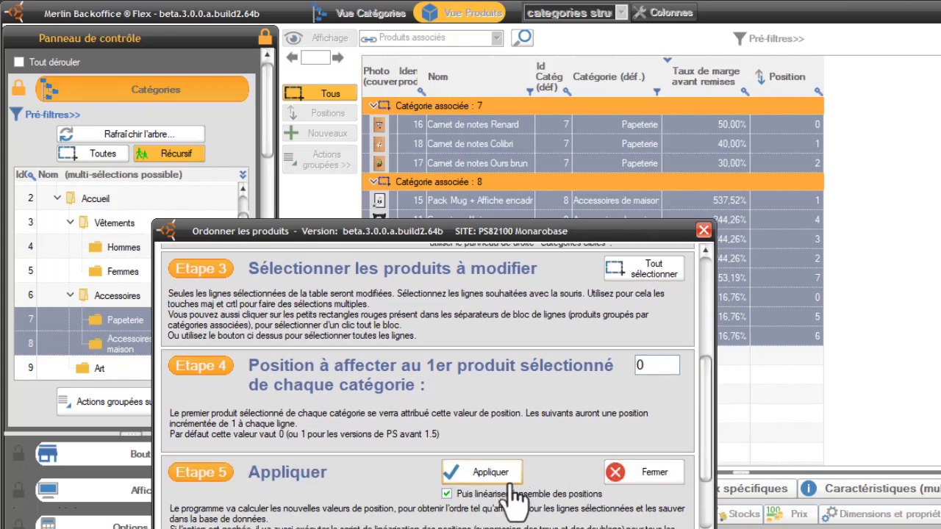
{"action": "left_click", "coordinate": [486, 524]}
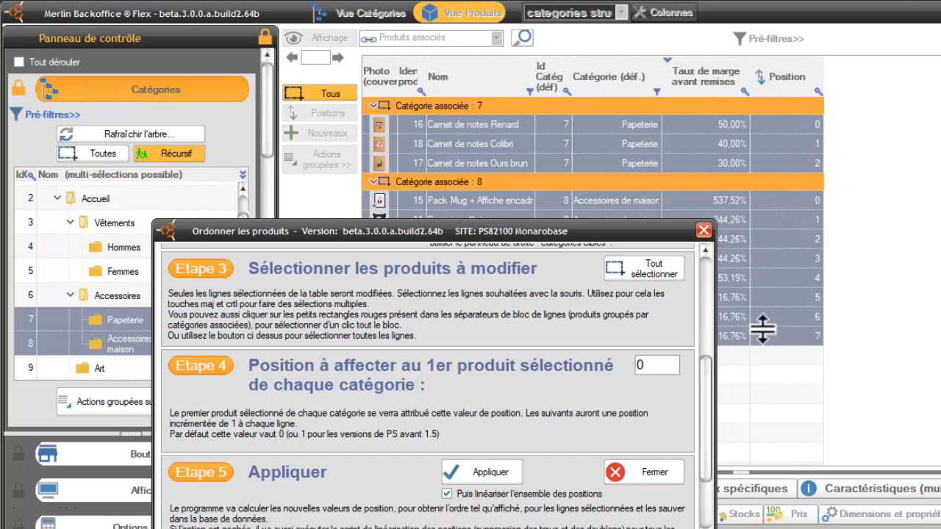
- Move the assistant clear of the margin column and sort both categories' products by ascending Taux de marge avant remises
{"action": "left_click_drag", "start_coordinate": [509, 230], "coordinate": [671, 264]}
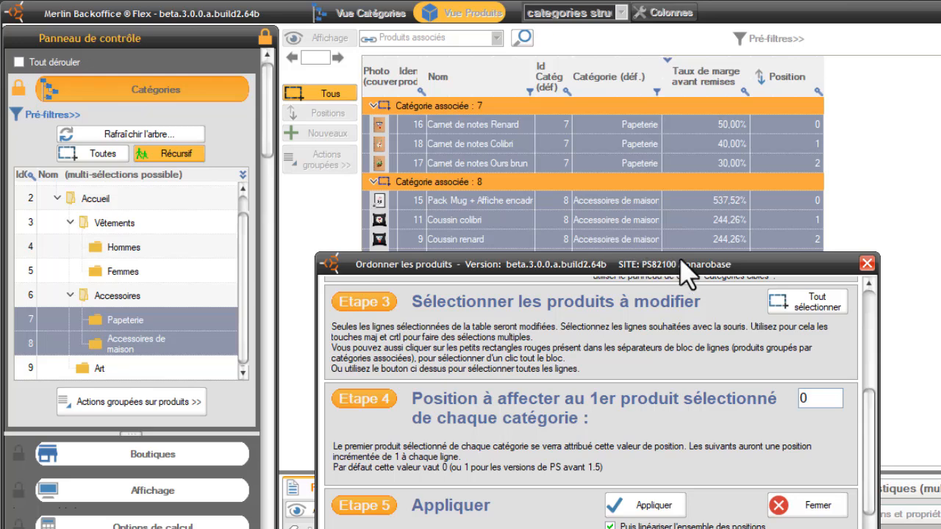
{"action": "left_click_drag", "start_coordinate": [742, 268], "coordinate": [502, 288]}
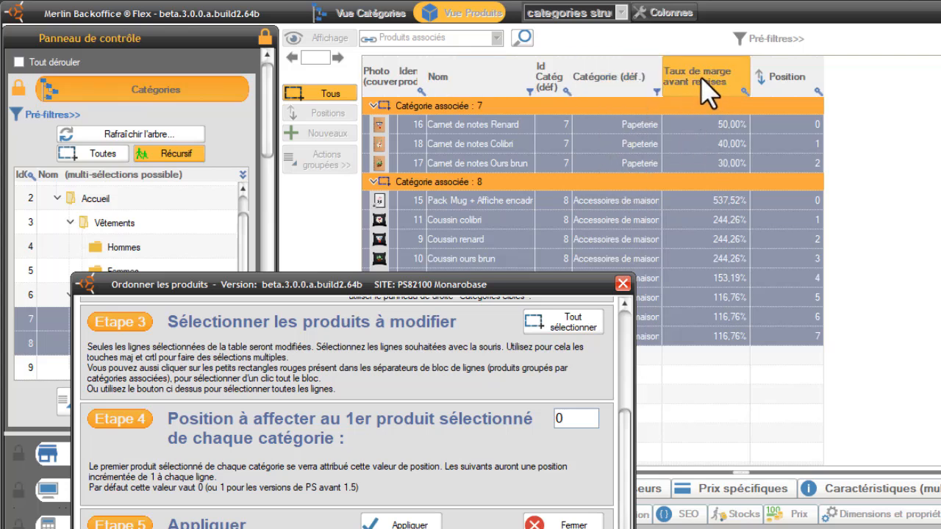
{"action": "left_click", "coordinate": [709, 94]}
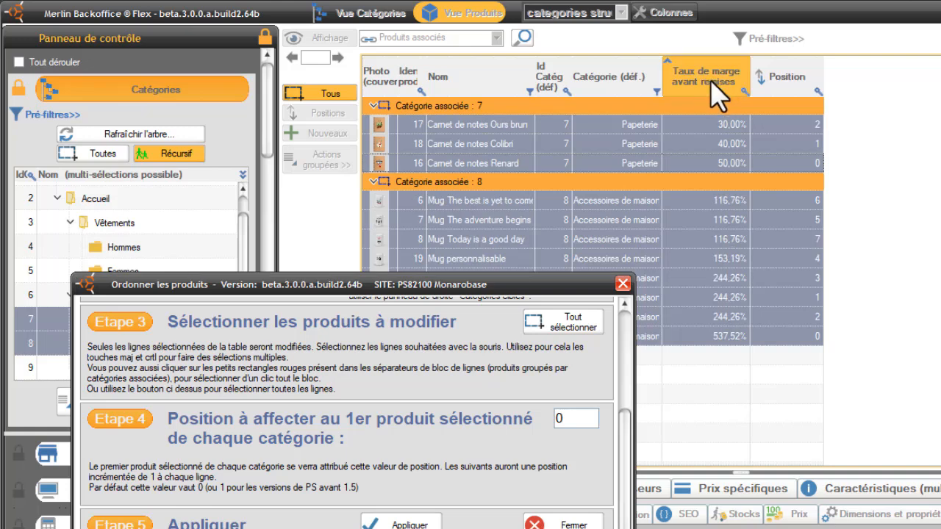
- Sort both categories' products by descending Taux de marge avant remises, with ascending Nom as the secondary sort
{"action": "left_click", "coordinate": [709, 94]}
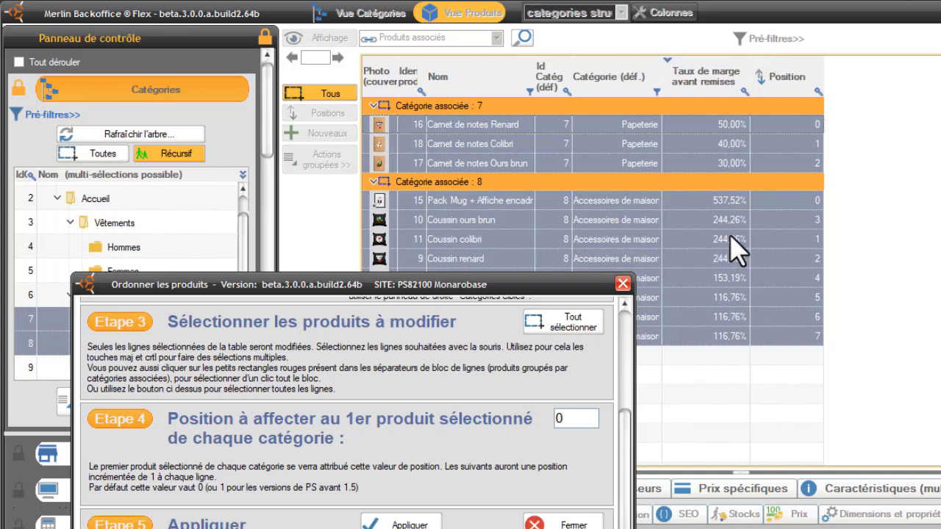
{"action": "left_click", "coordinate": [481, 89], "text": "shift"}
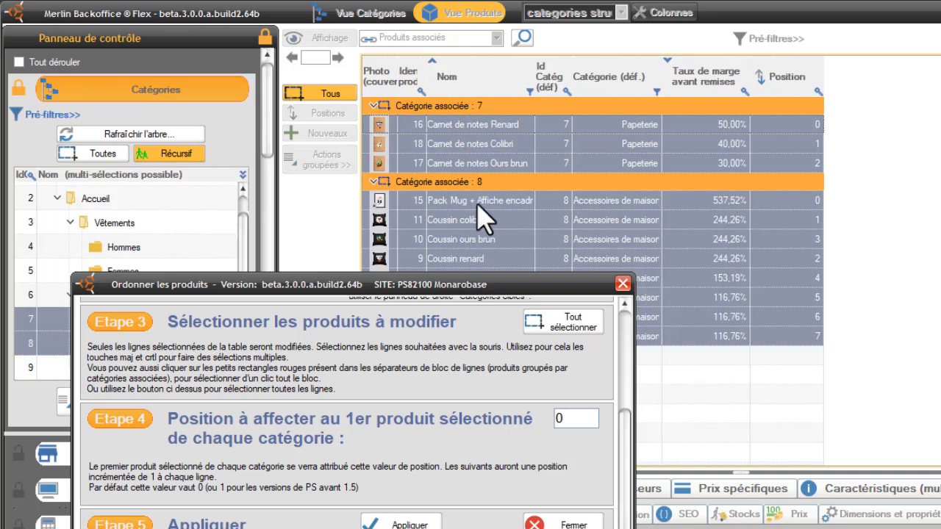
- Review the sort options available for the Nom column, dismiss them without choosing any, and close the ordering assistant
{"action": "left_click", "coordinate": [473, 124]}
{"action": "right_click", "coordinate": [474, 124]}
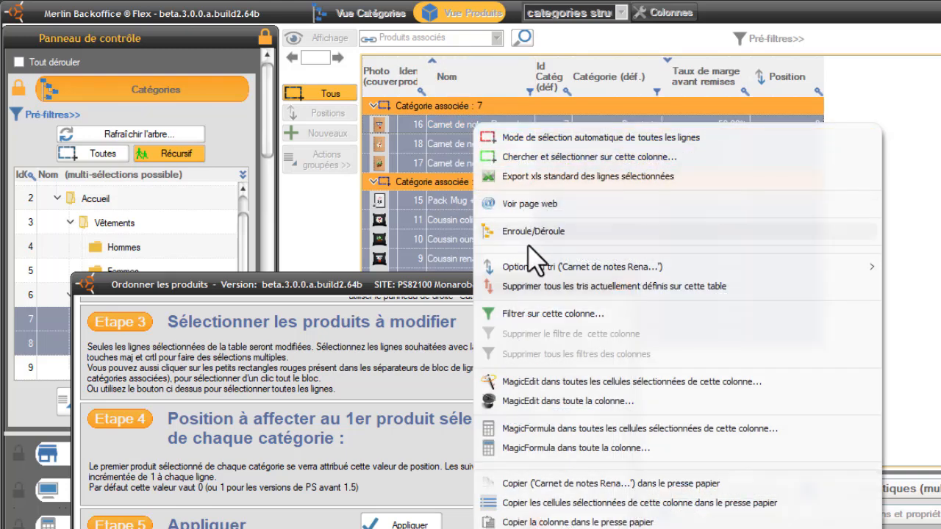
{"action": "mouse_move", "coordinate": [537, 269]}
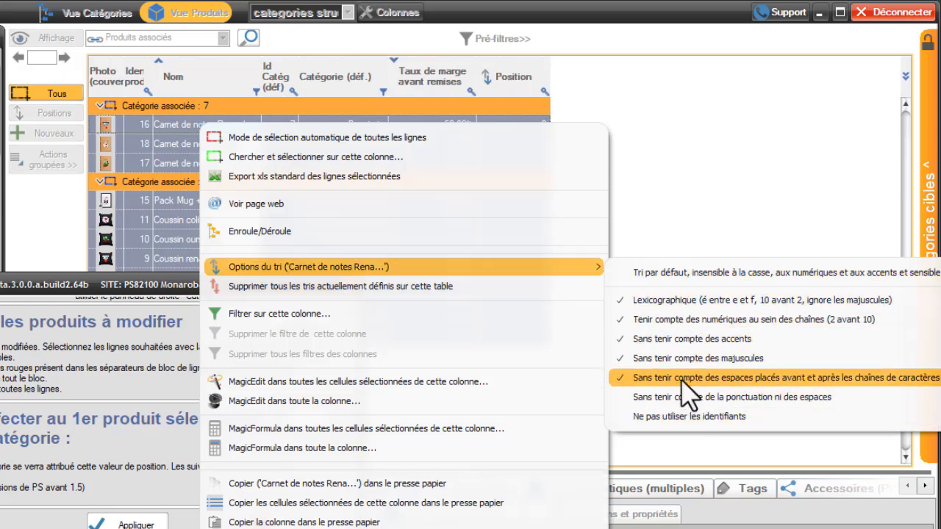
{"action": "left_click", "coordinate": [375, 43]}
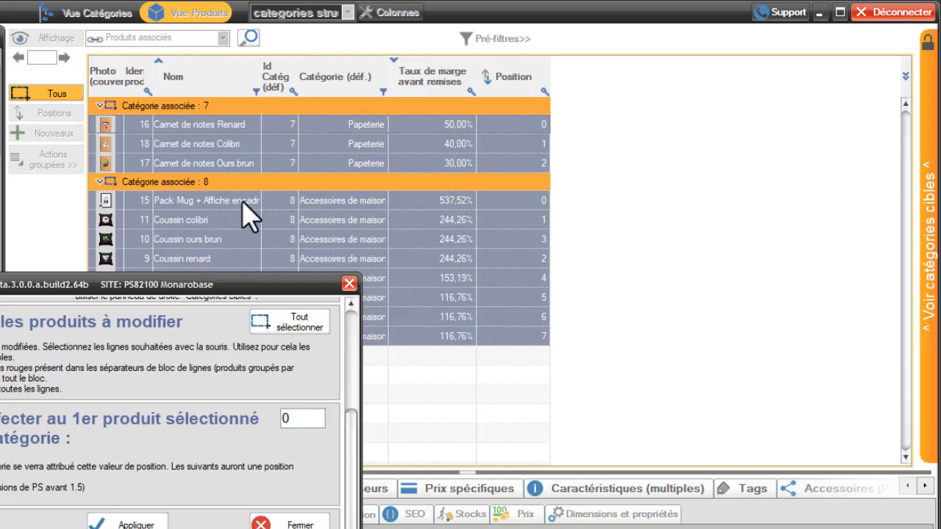
{"action": "left_click", "coordinate": [304, 524]}
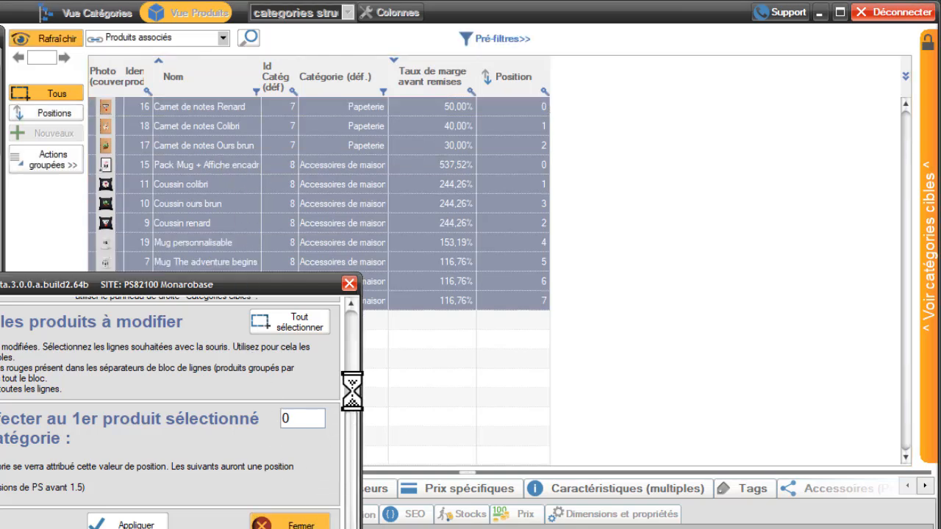